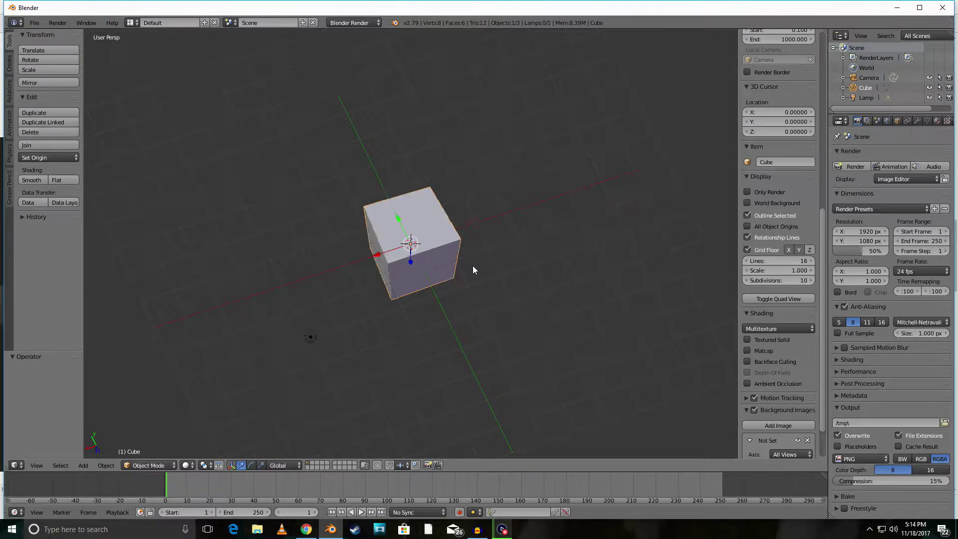
Set the 3D viewport to the front orthographic view
middle_drag(472, 270, 449, 434)
key(KP_5)
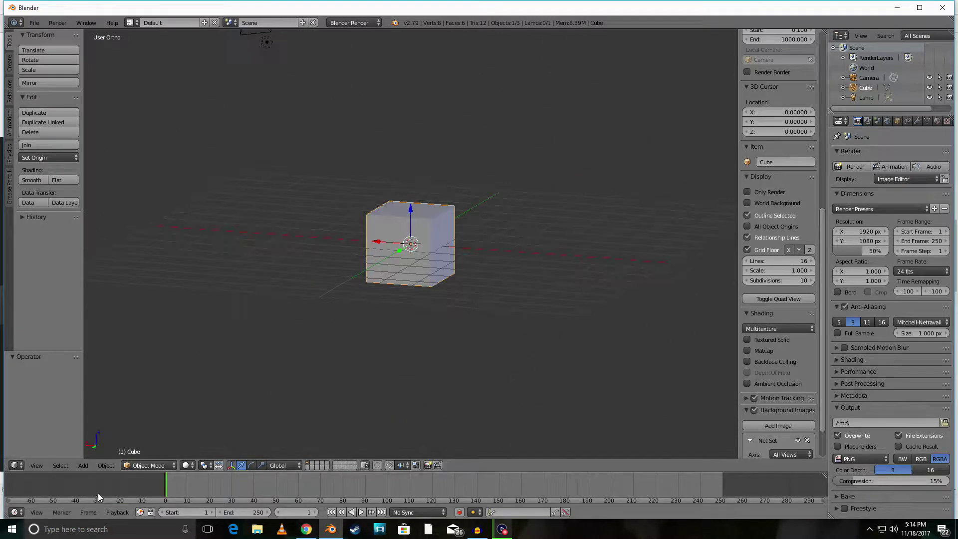
click(33, 465)
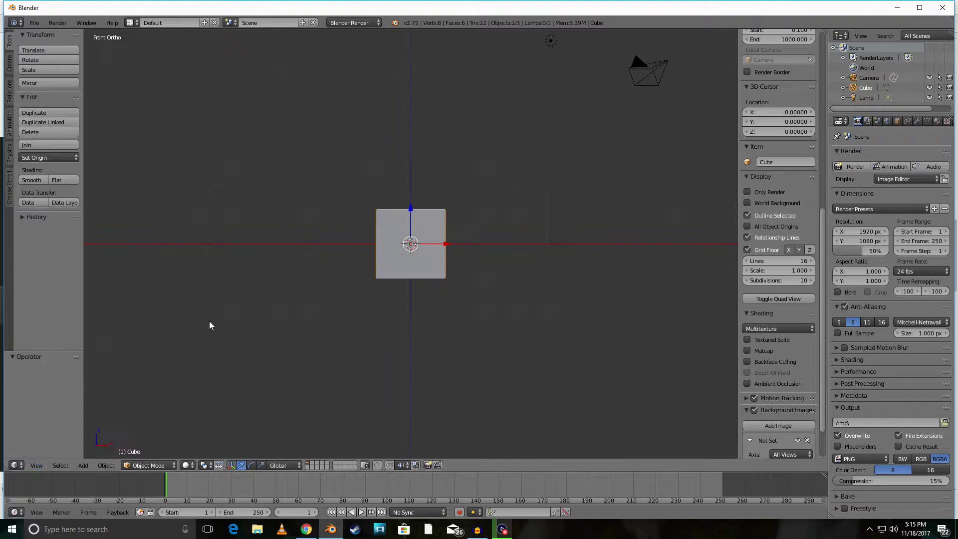
click(208, 321)
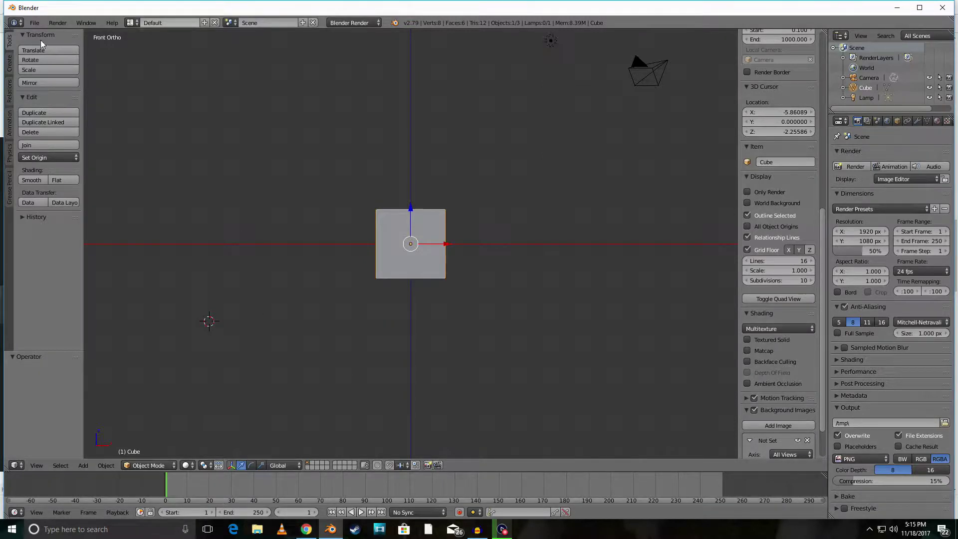
Load glock43.png from the Documents folder as the viewport's background image
scroll(765, 356, down, 3)
scroll(766, 357, up, 4)
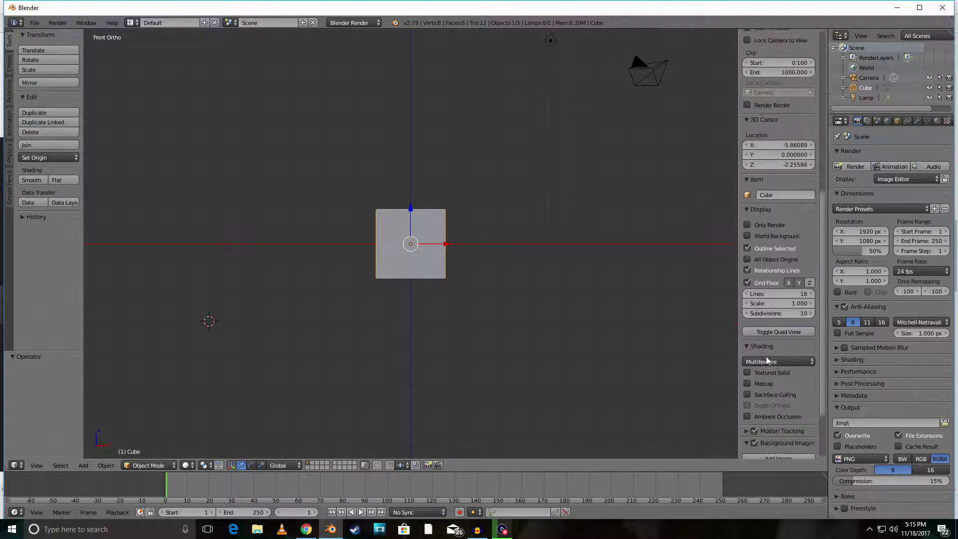
scroll(766, 360, up, 18)
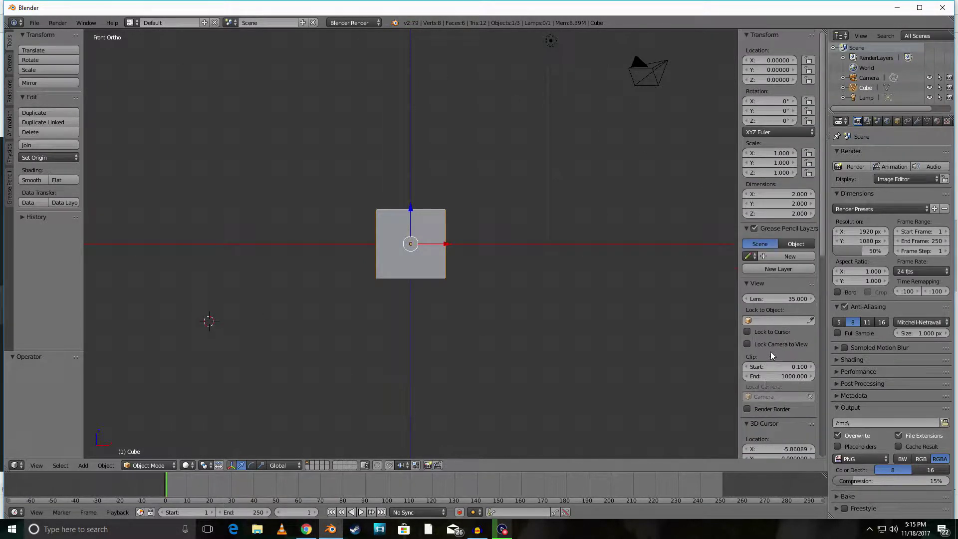
scroll(776, 288, down, 20)
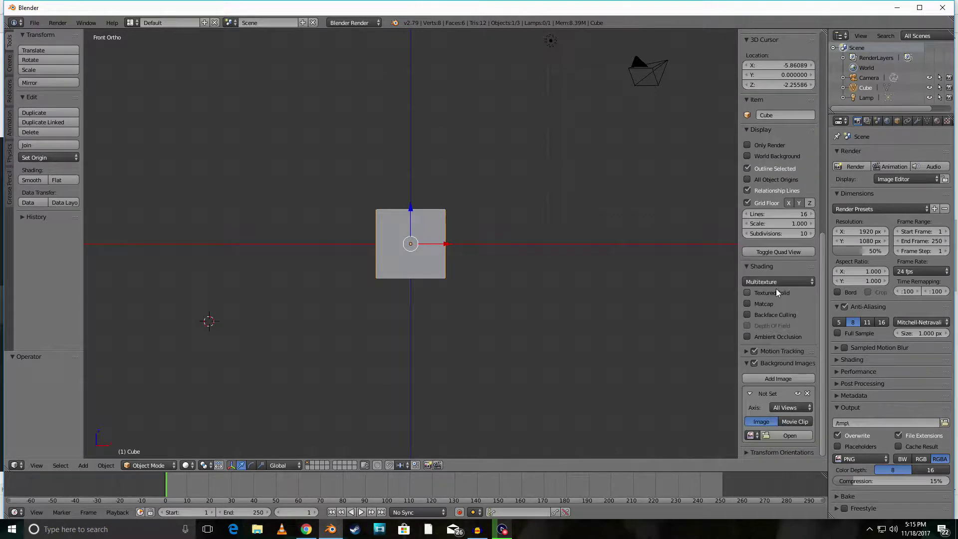
click(754, 362)
click(771, 433)
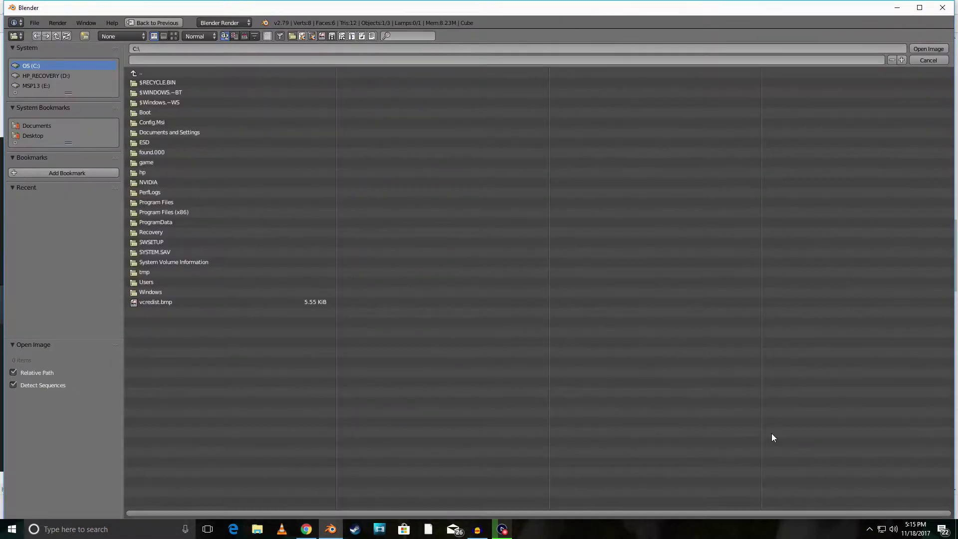
click(50, 125)
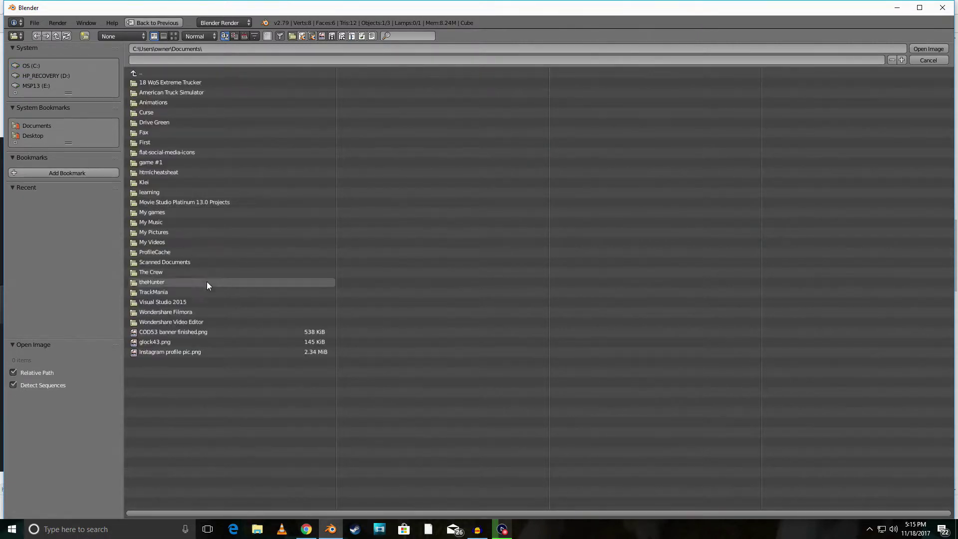
click(155, 341)
double_click(154, 342)
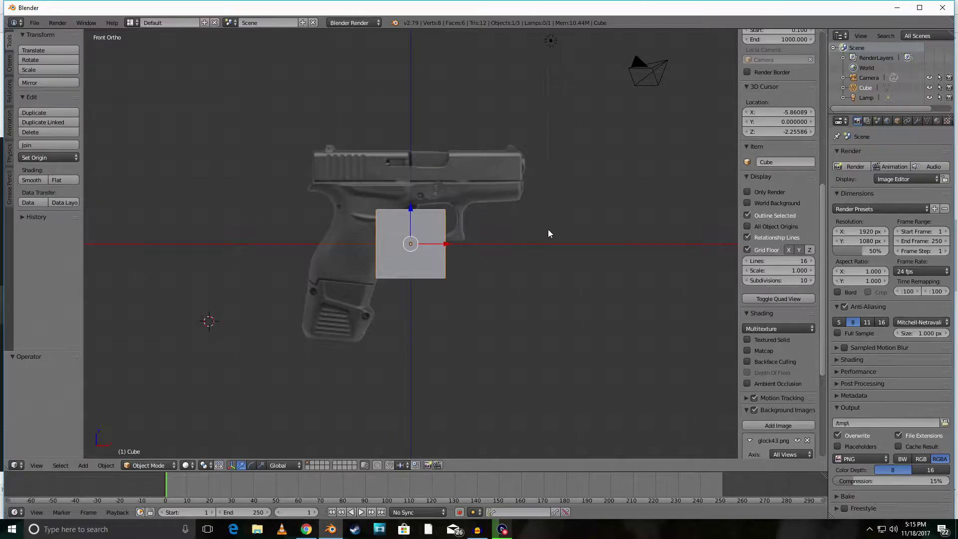
Move the cube so that it lies over the pistol grip in the background image
scroll(547, 229, down, 1)
scroll(504, 240, up, 2)
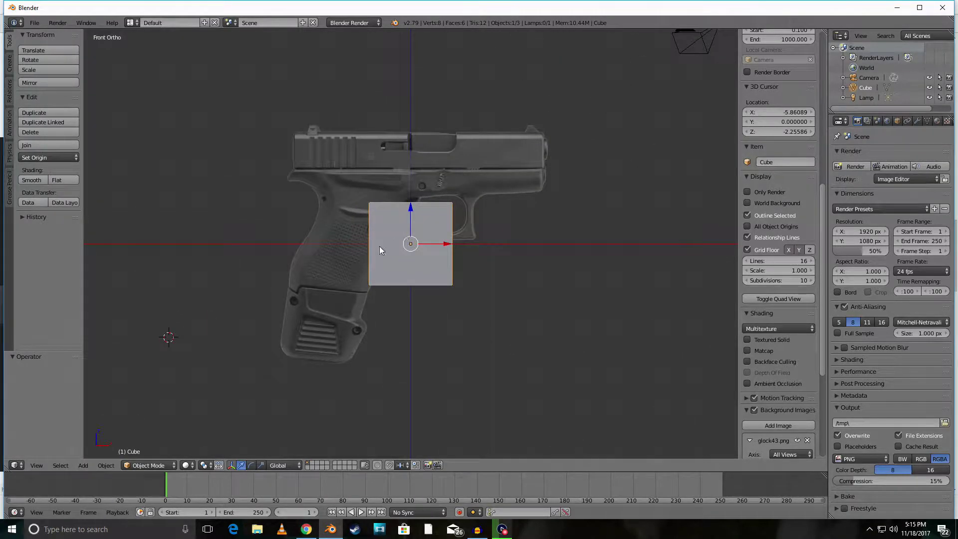
key(g)
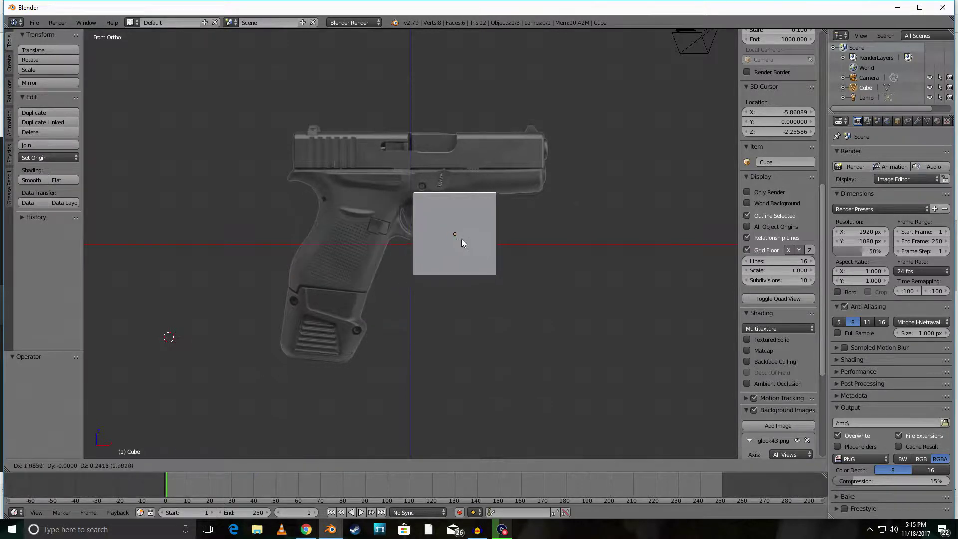
click(515, 331)
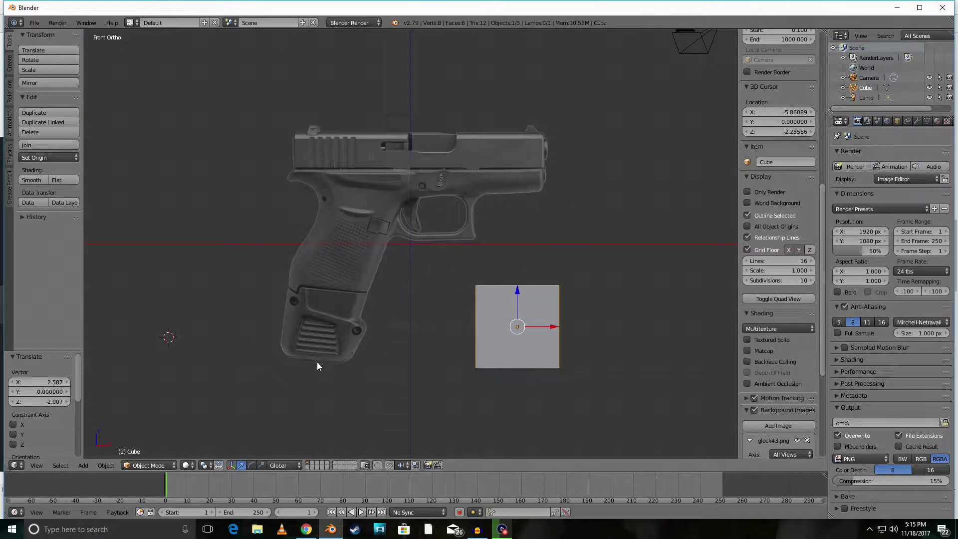
click(528, 306)
drag(514, 332, 331, 247)
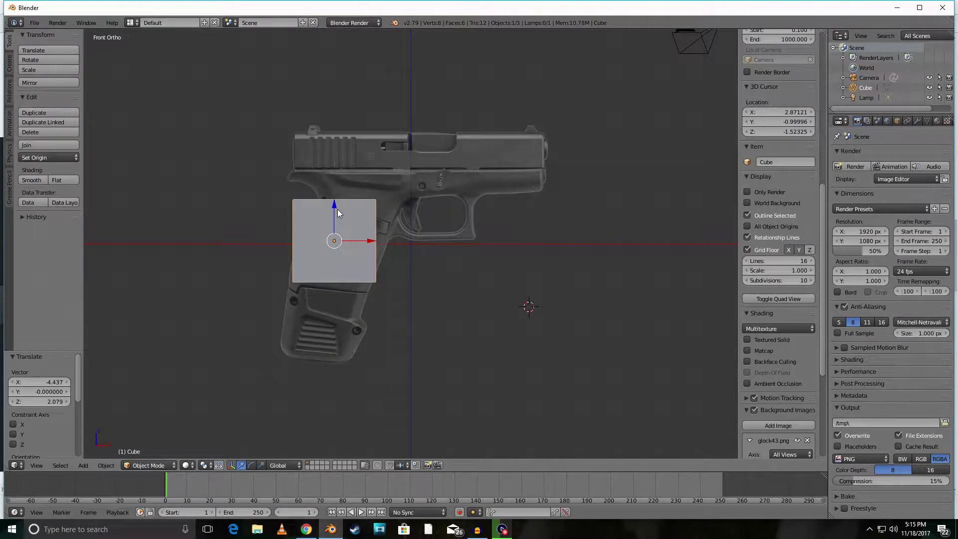
Rotate the cube about 4.65° around Y and nudge it about -0.169 in Z and -0.133 in X to fit the grip
key(r)
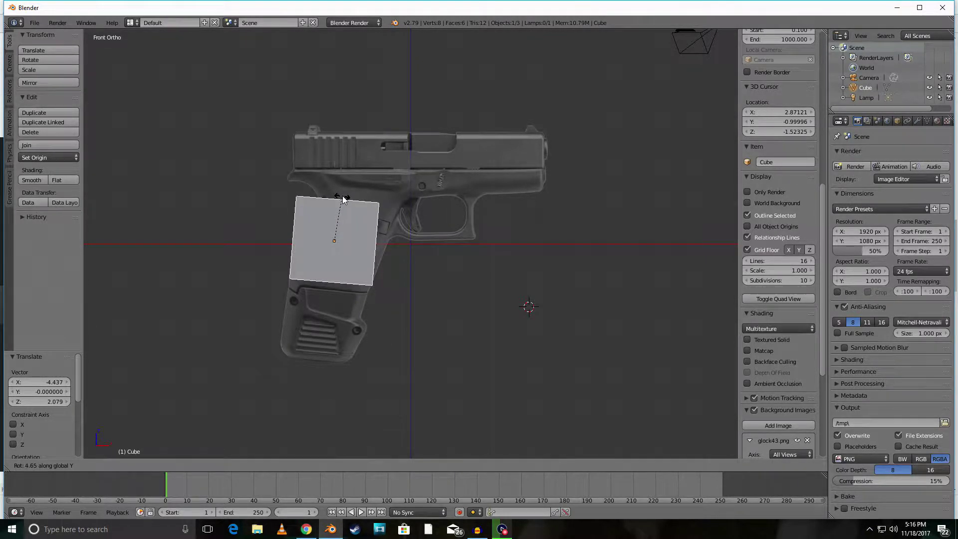
click(342, 196)
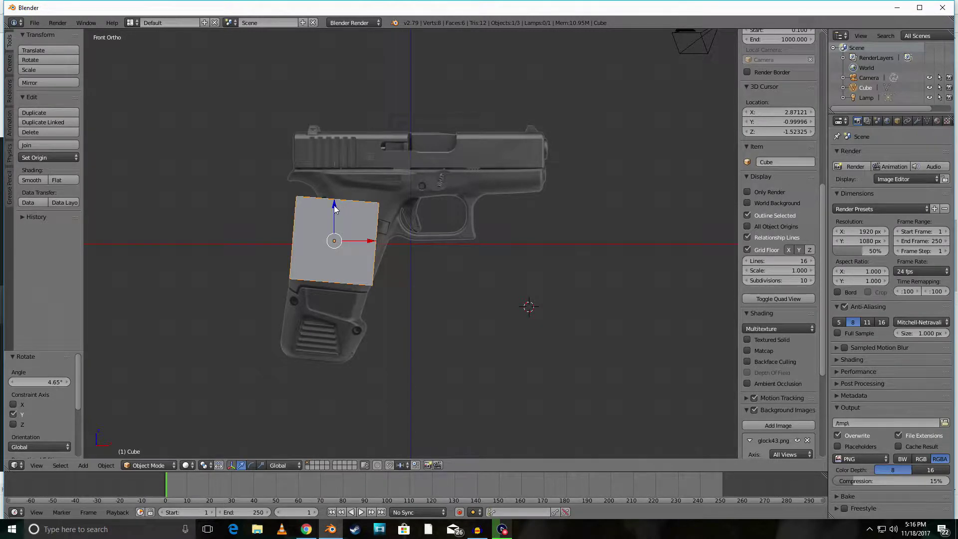
drag(333, 205, 334, 211)
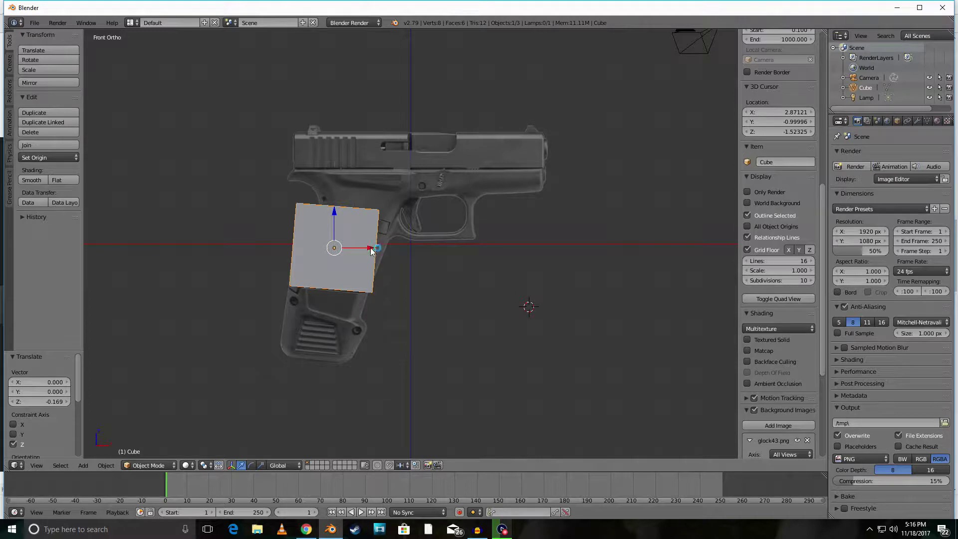
drag(369, 247, 364, 248)
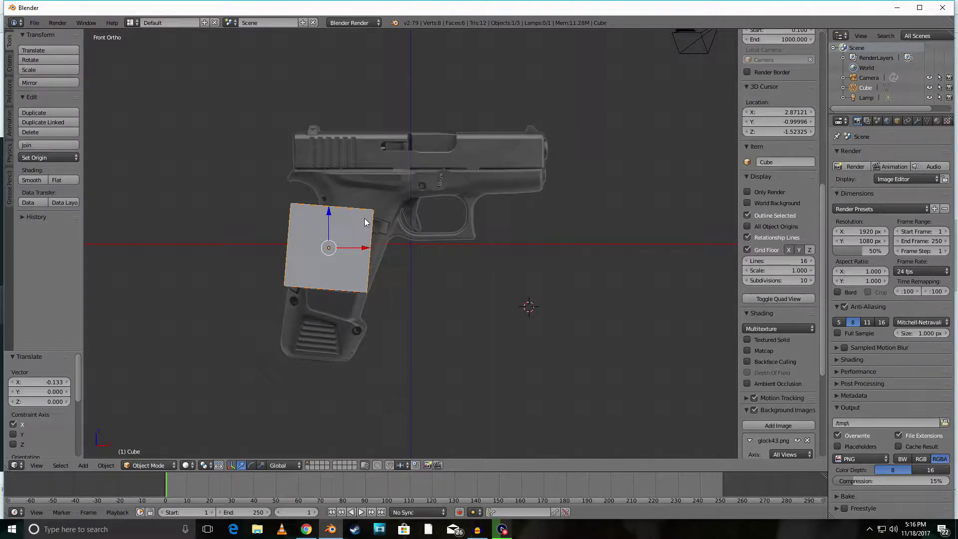
Display the cube in wireframe shading and enter Edit Mode on it
key(z)
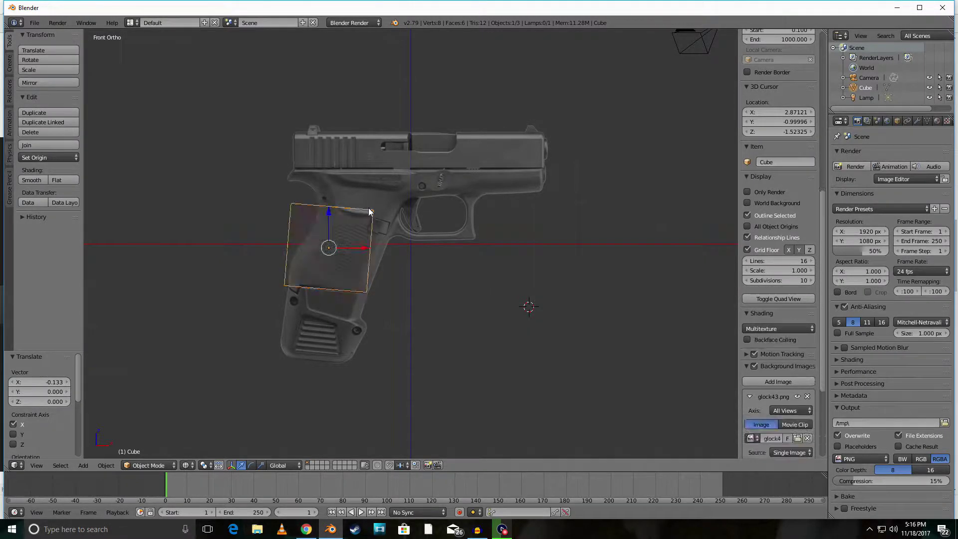
key(Tab)
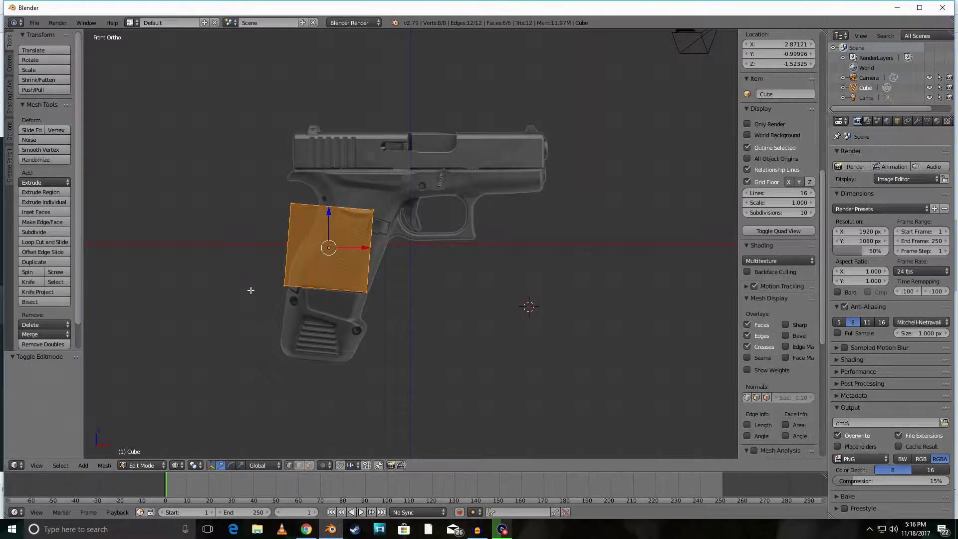
click(275, 188)
key(g)
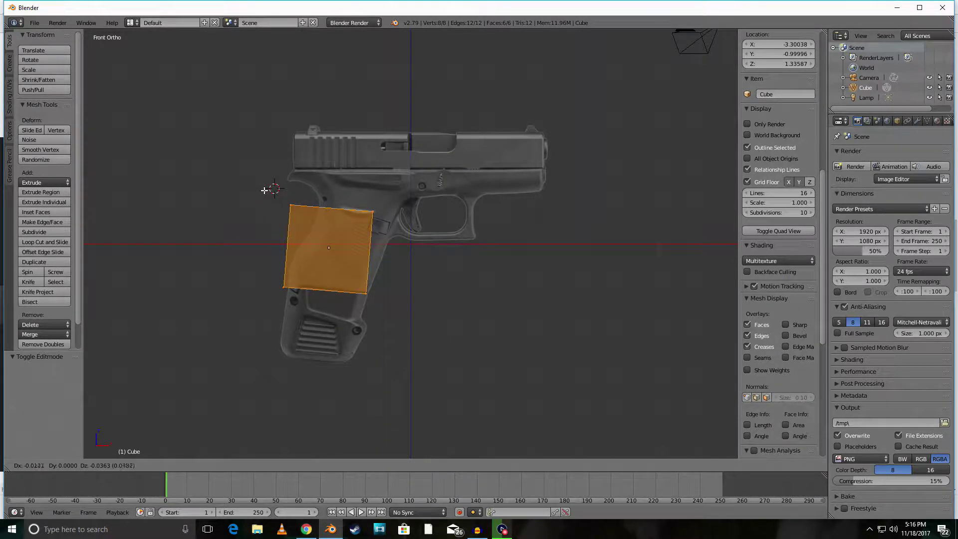
click(265, 187)
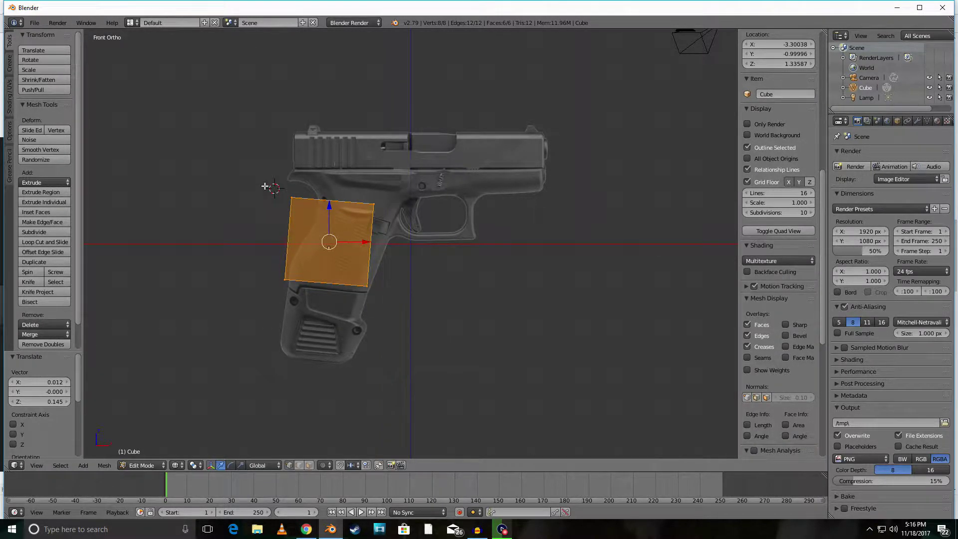
key(ctrl+z)
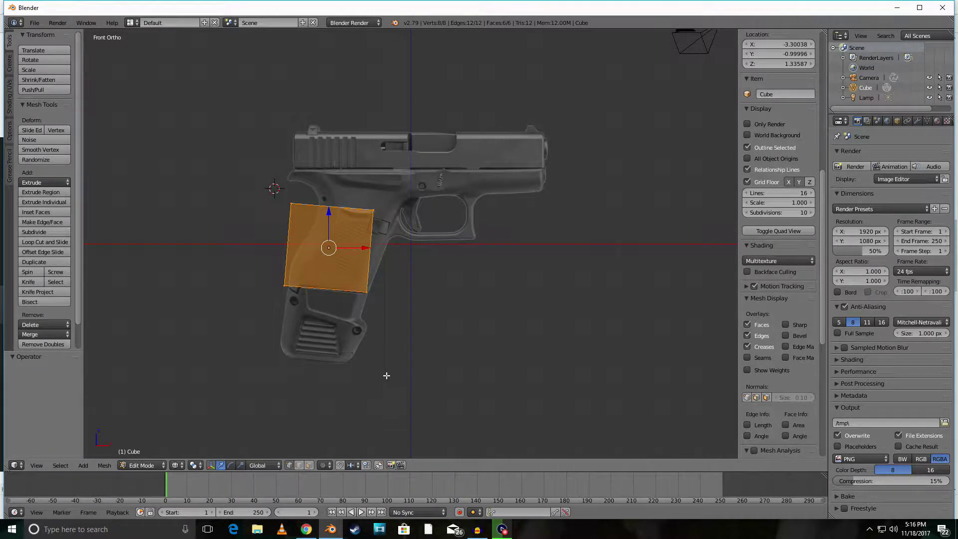
key(a)
key(c)
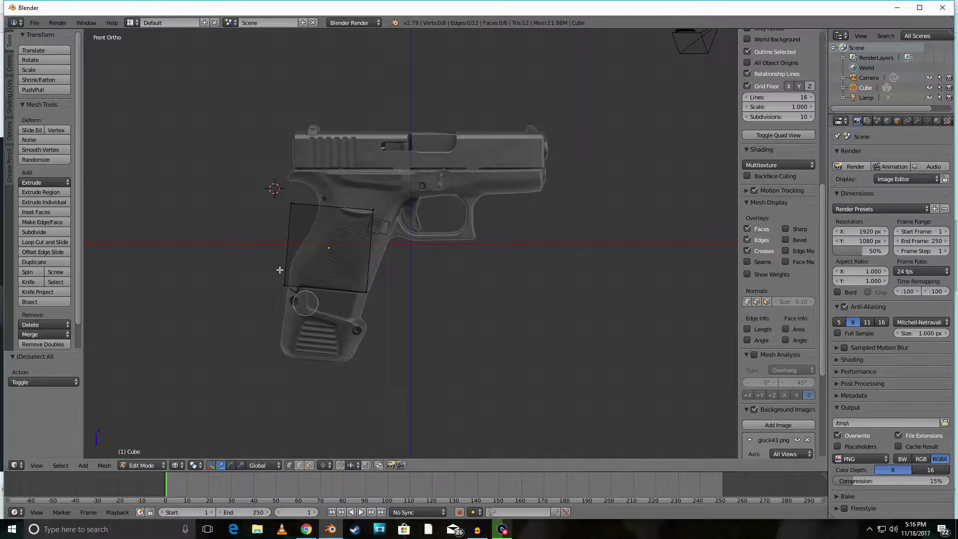
click(280, 203)
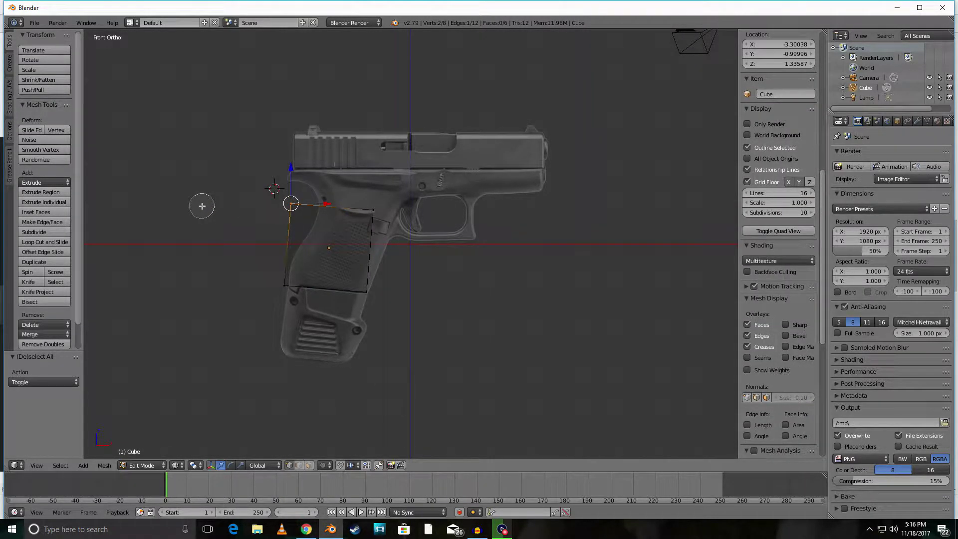
key(Escape)
key(a)
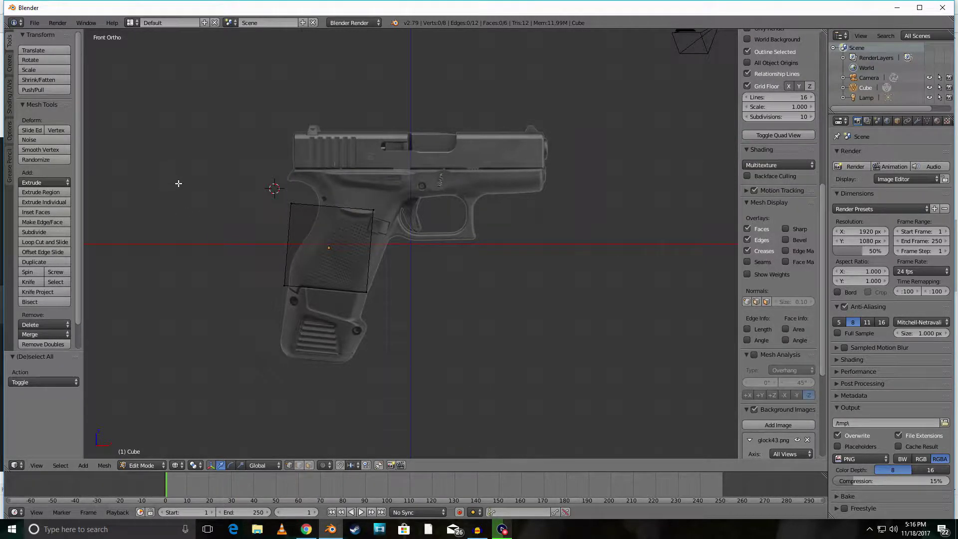
key(a)
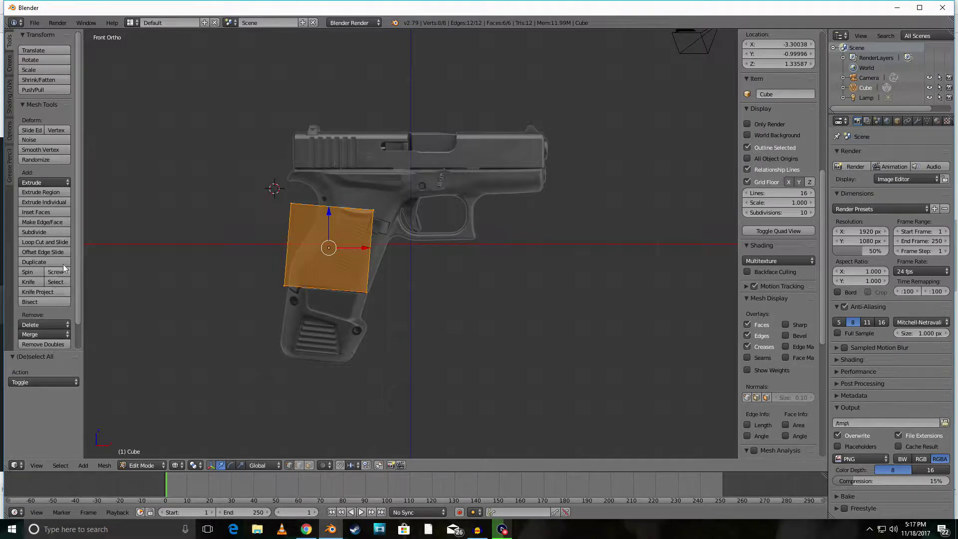
Try subdividing the whole cube three times in a row, and undo all three subdivisions
click(54, 233)
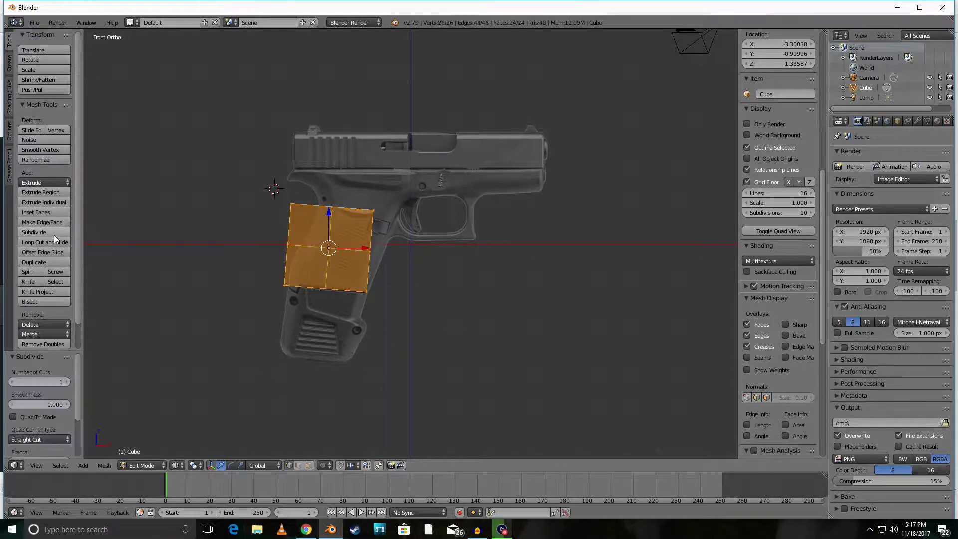
click(54, 234)
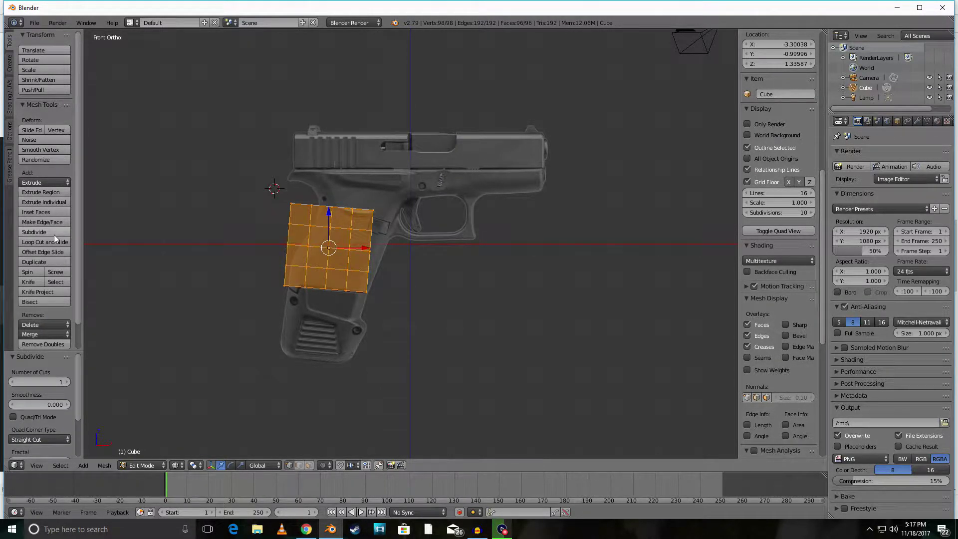
click(54, 234)
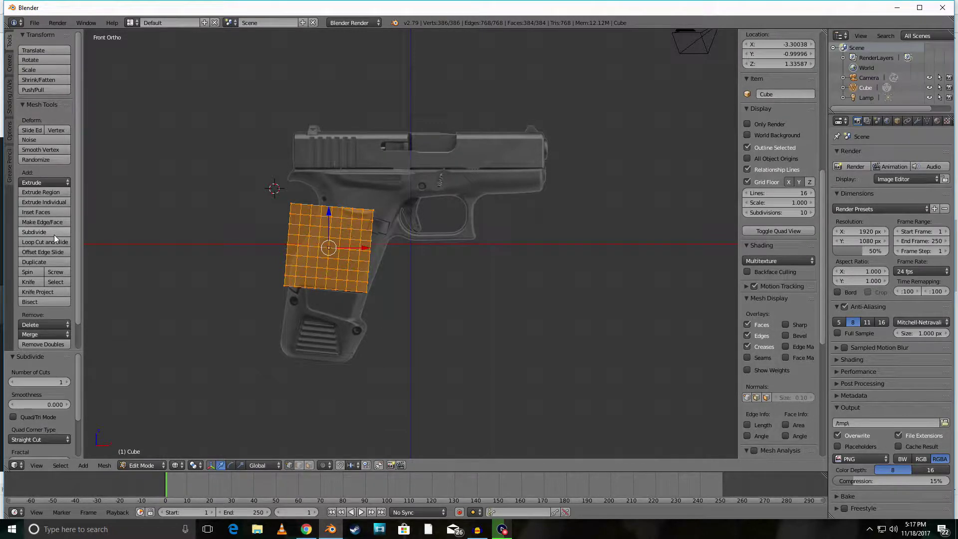
key(ctrl+z)
key(ctrl+z)
key(ctrl+z)
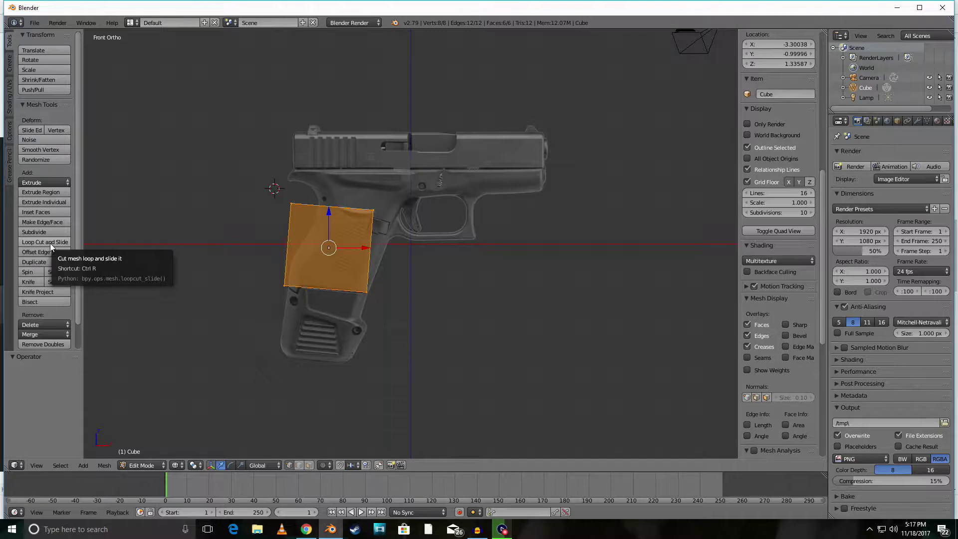
Subdivide the whole cube once and add a horizontal loop cut in its lower half, slid about 0.31 toward the bottom edge
click(49, 233)
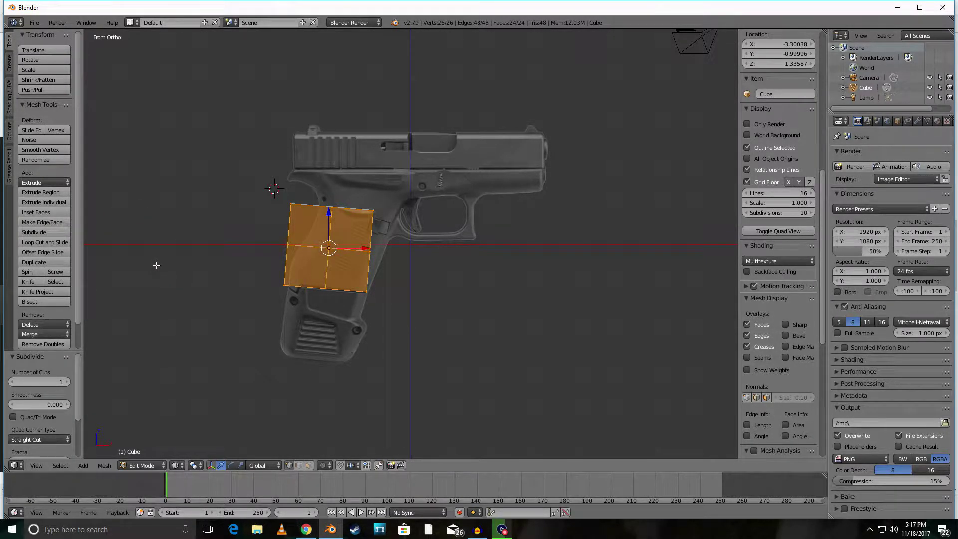
key(ctrl+r)
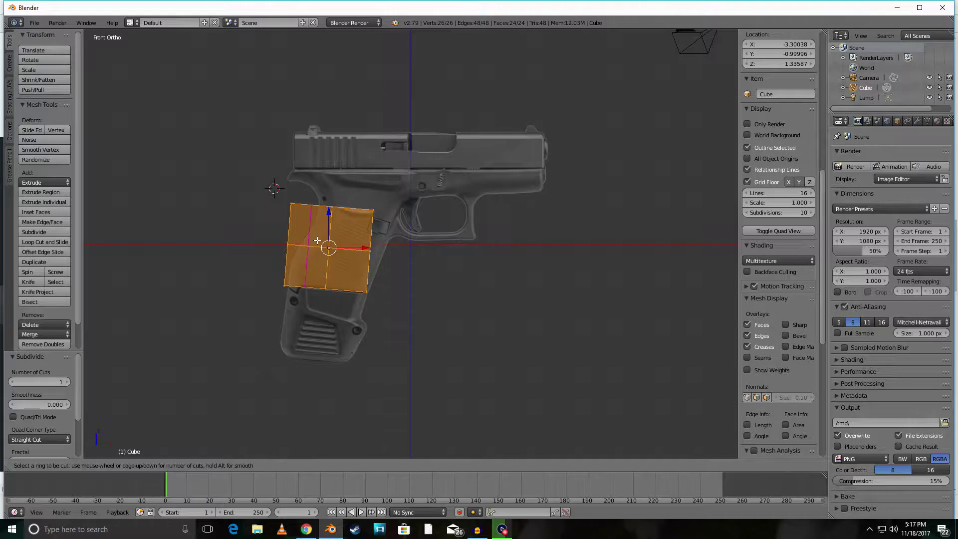
click(278, 264)
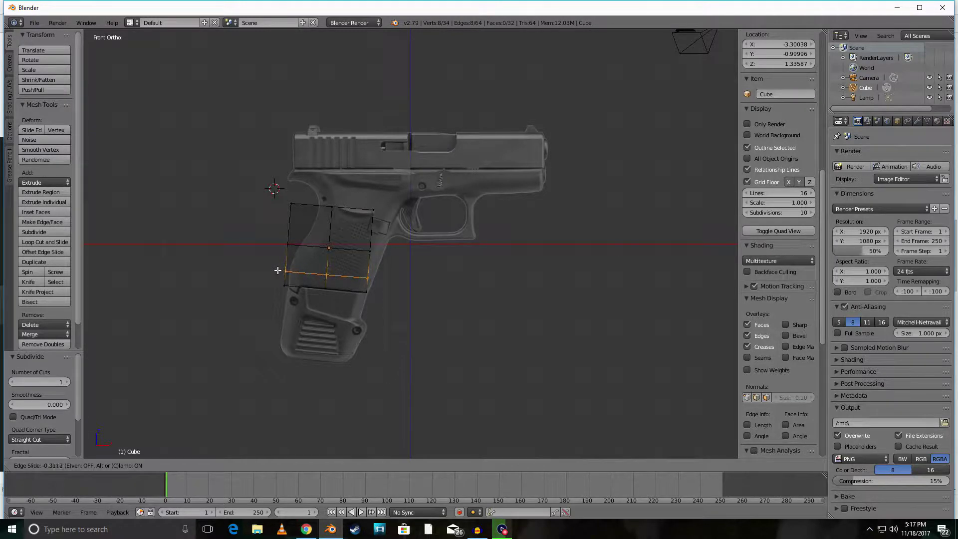
click(278, 272)
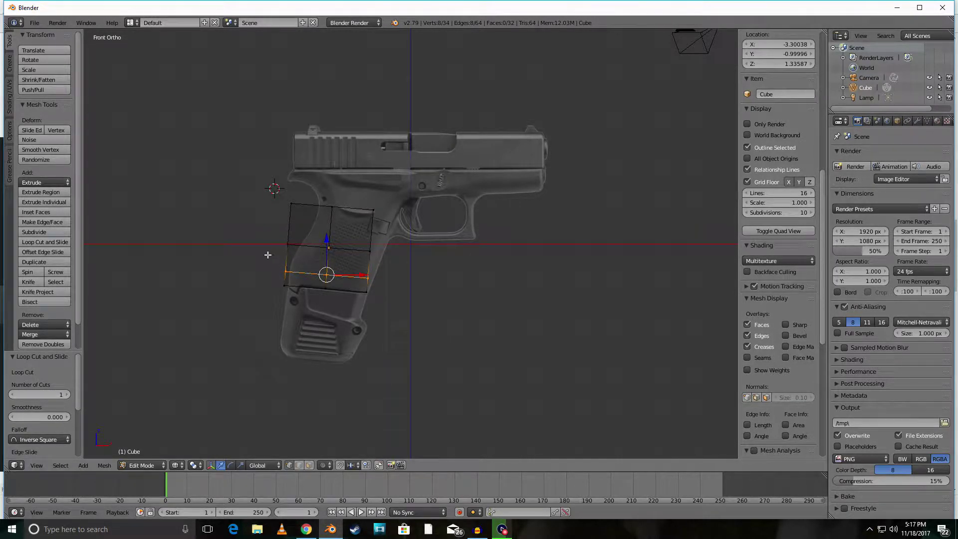
Select the grip's rear-edge vertices from the bottom corner up to the middle loop and move them about 0.109 along X
key(a)
key(c)
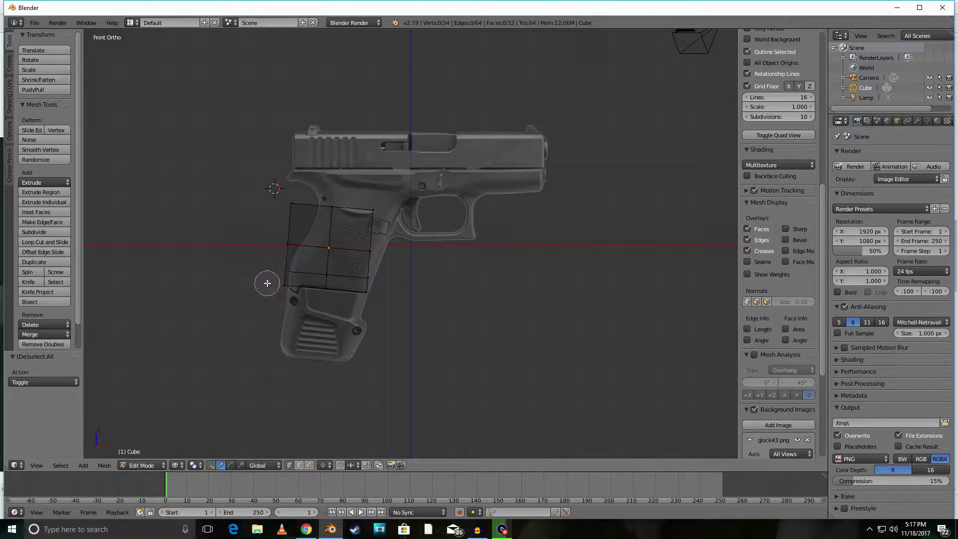
click(276, 285)
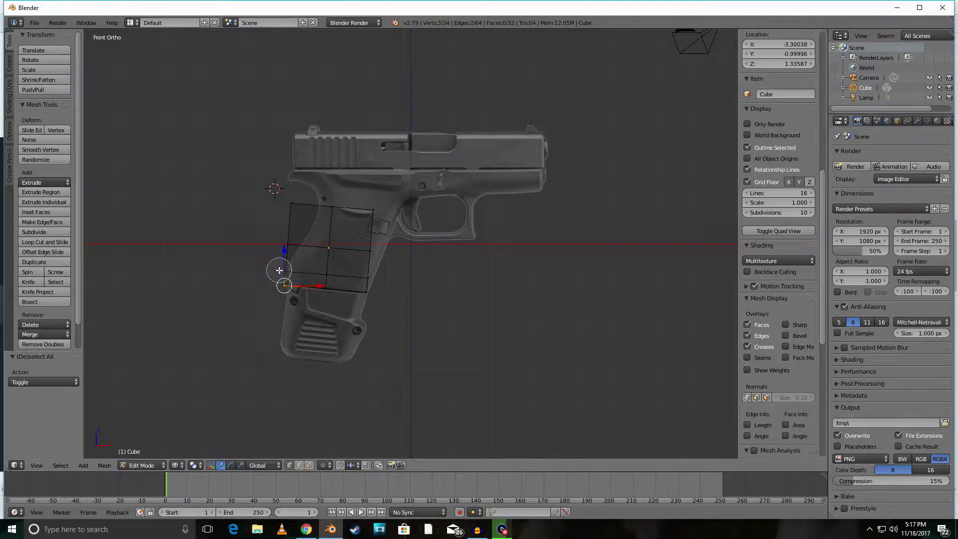
drag(279, 266, 282, 255)
click(279, 243)
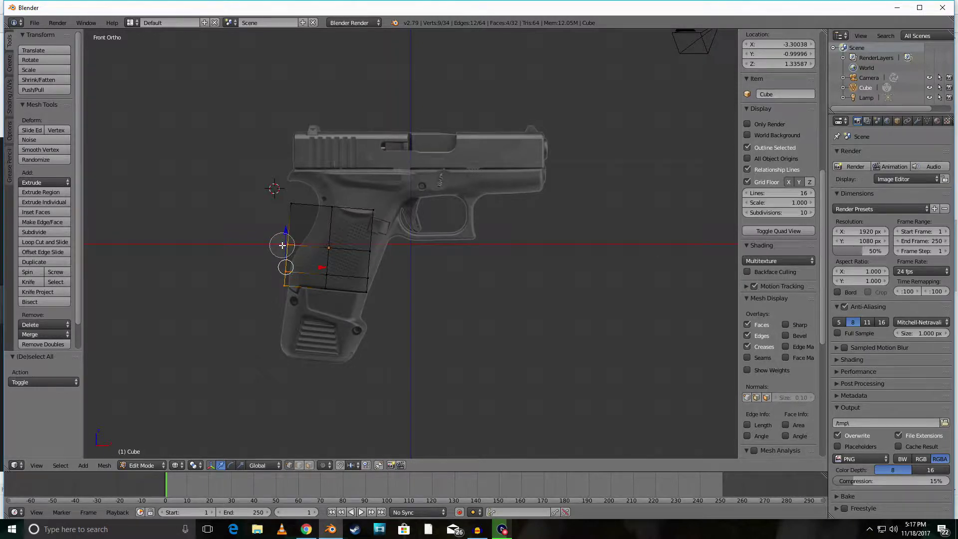
key(Escape)
drag(321, 268, 328, 267)
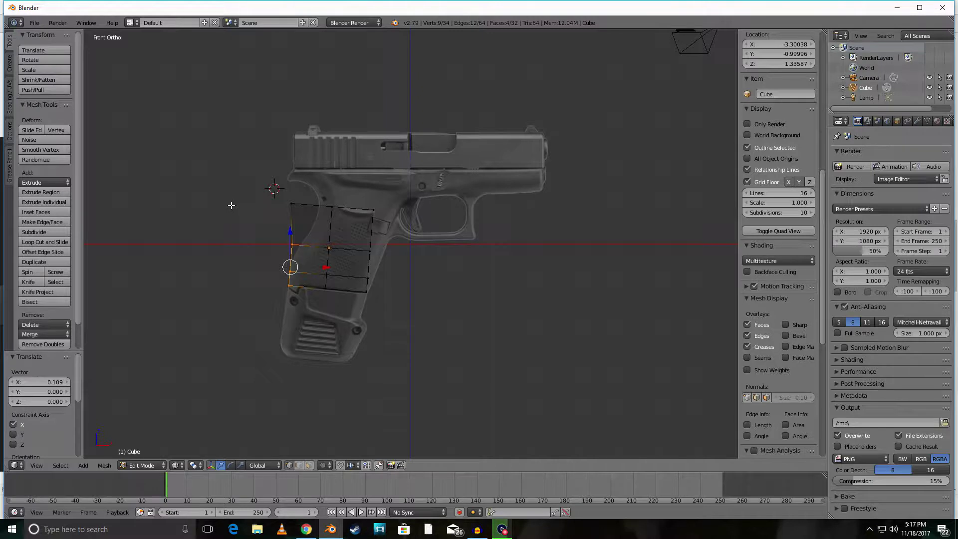
Add a vertical loop cut in the rear column of the mesh, slid about halfway toward the rear edge
key(a)
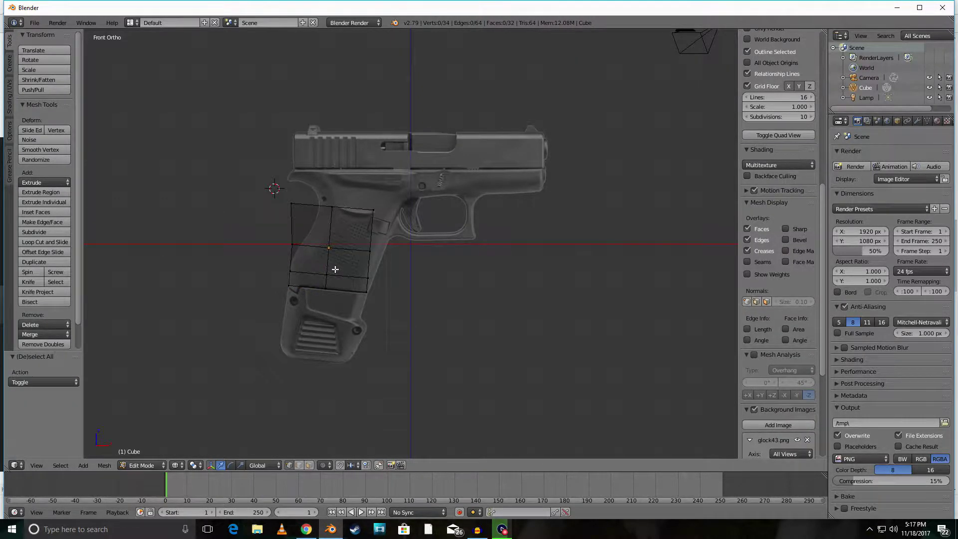
key(ctrl+r)
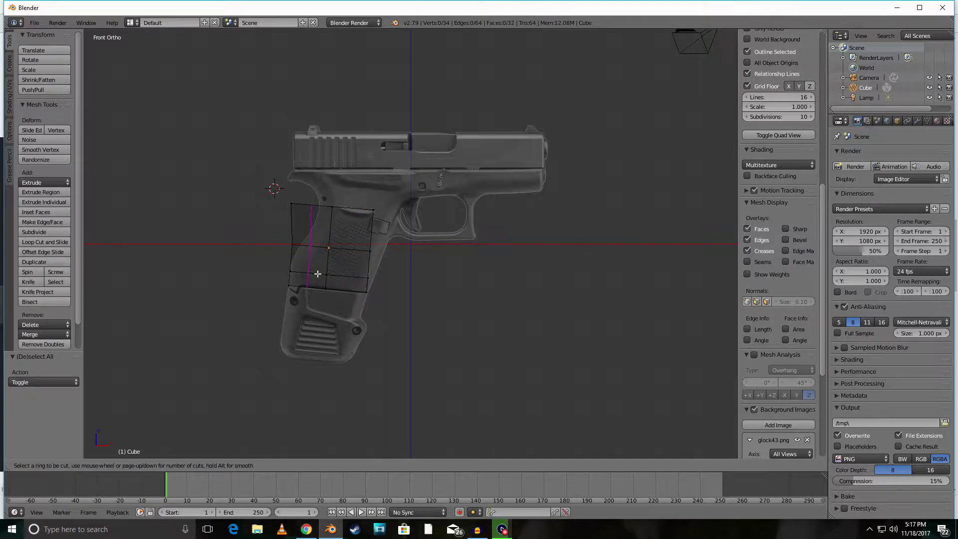
click(317, 274)
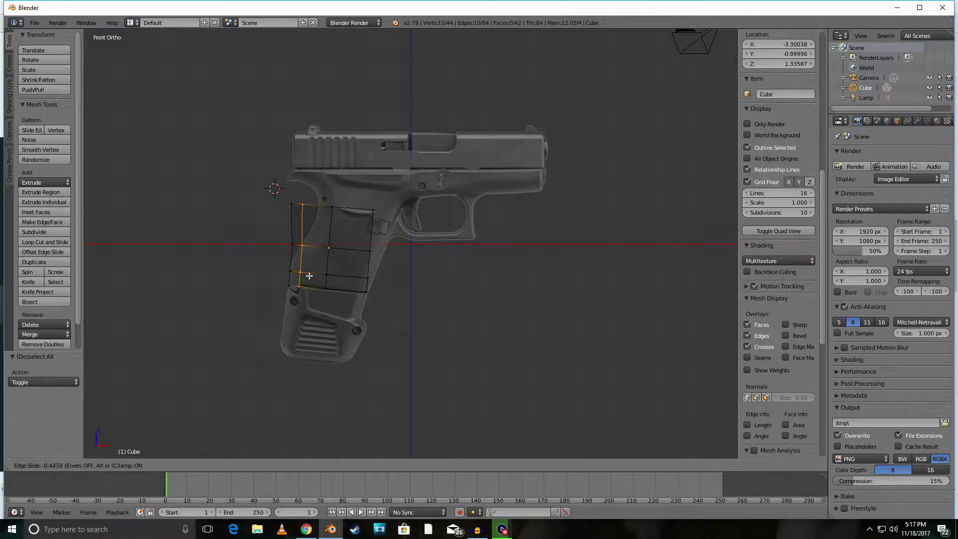
click(309, 276)
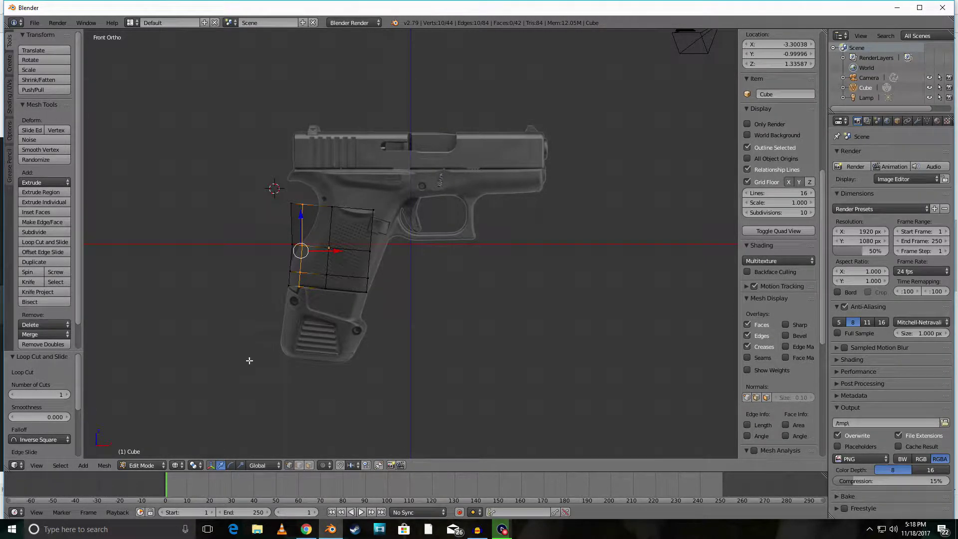
Select the three short bottom edges at the rear corner and extrude them about -0.012 in X and -0.048 in Z
click(300, 465)
key(a)
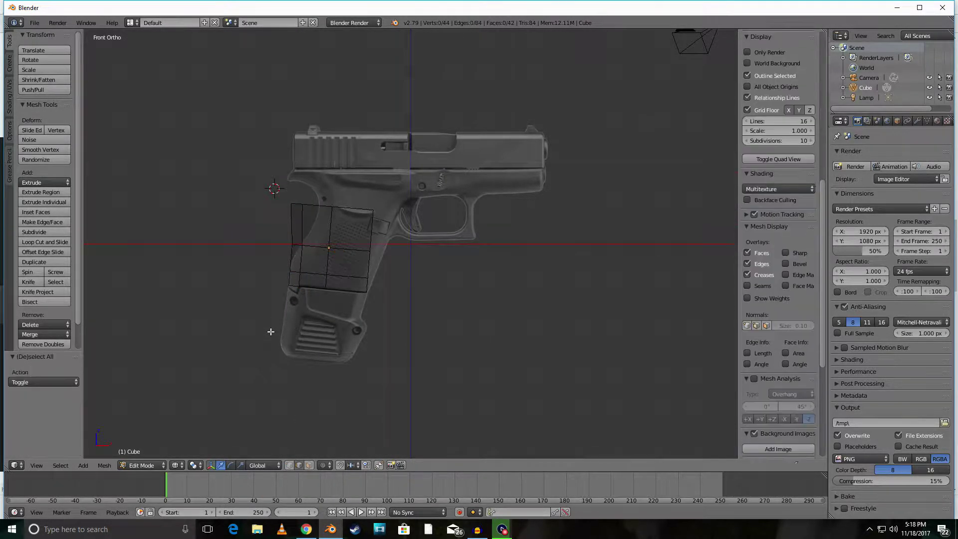
key(c)
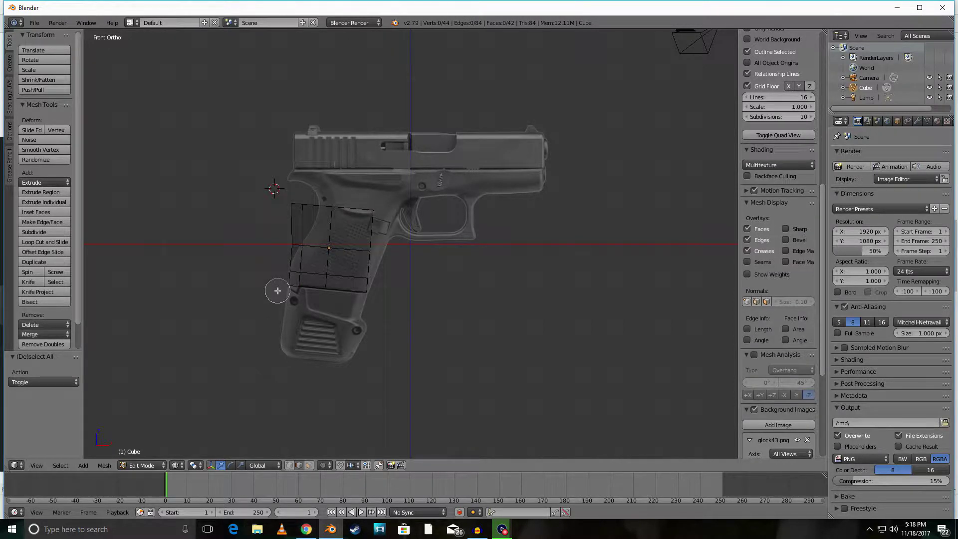
scroll(290, 314, up, 5)
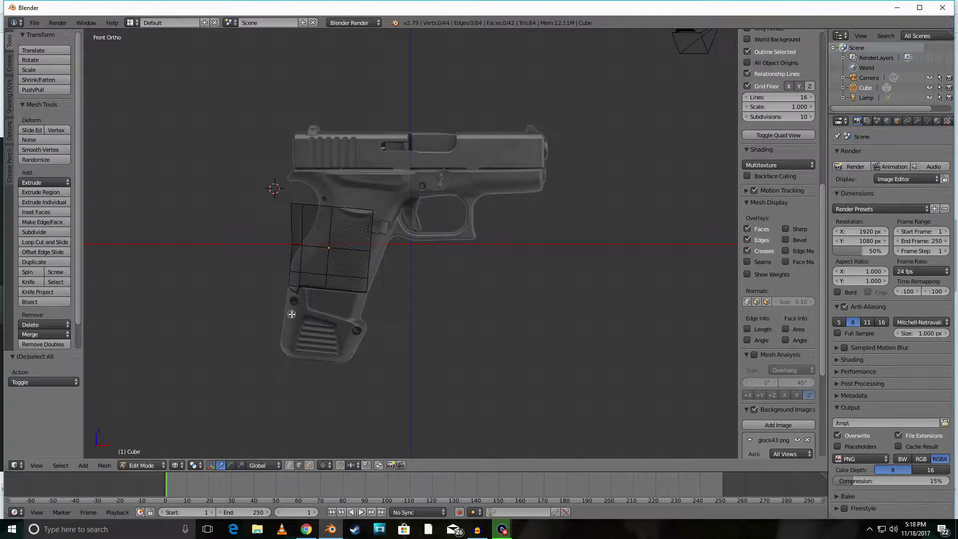
click(293, 284)
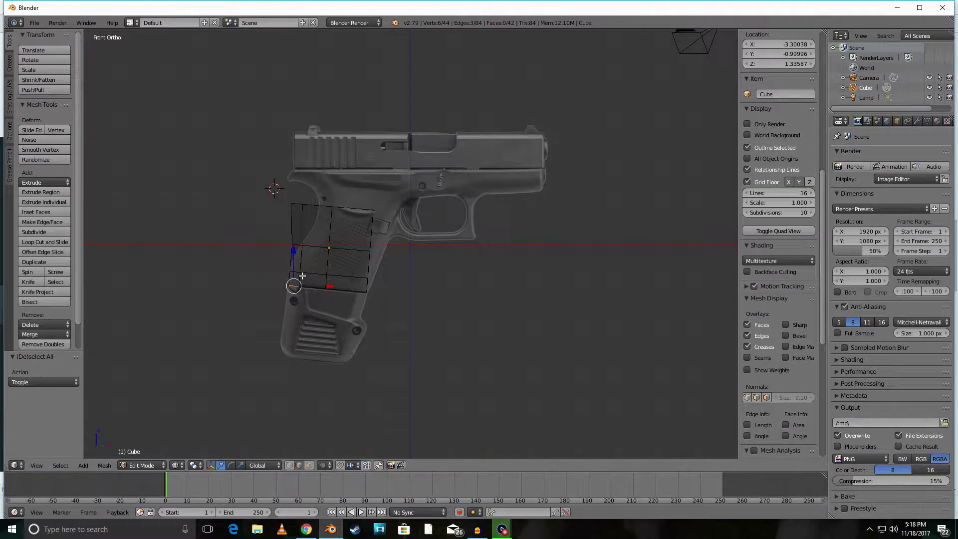
key(e)
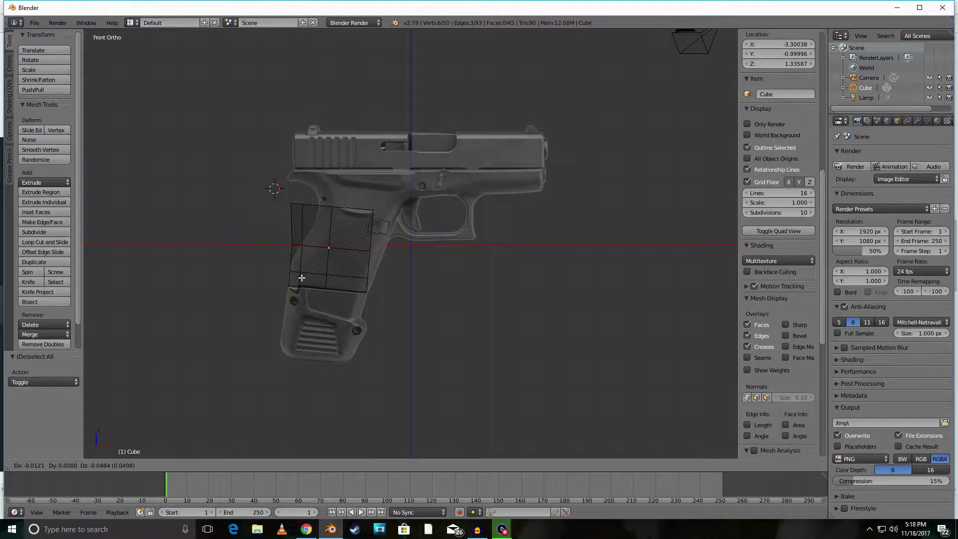
click(301, 277)
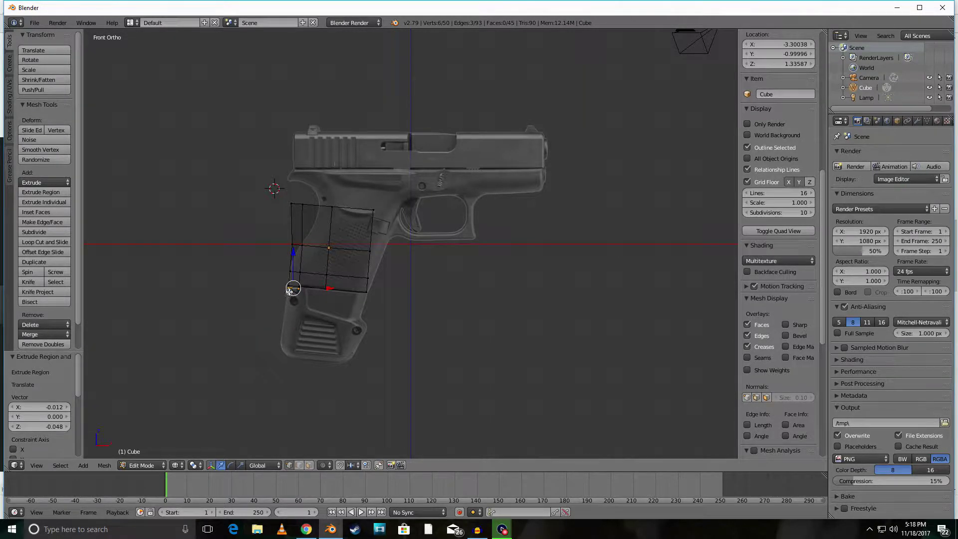
Move the extruded strip's inner vertices about -0.149 in Z and -0.025 in X to fit the notch at the grip's base
right_click(289, 290)
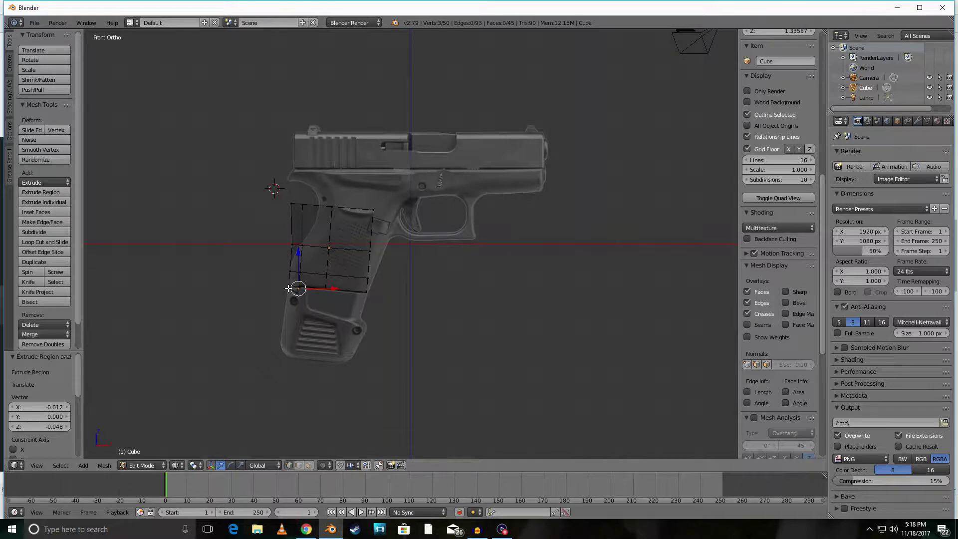
scroll(289, 285, up, 10)
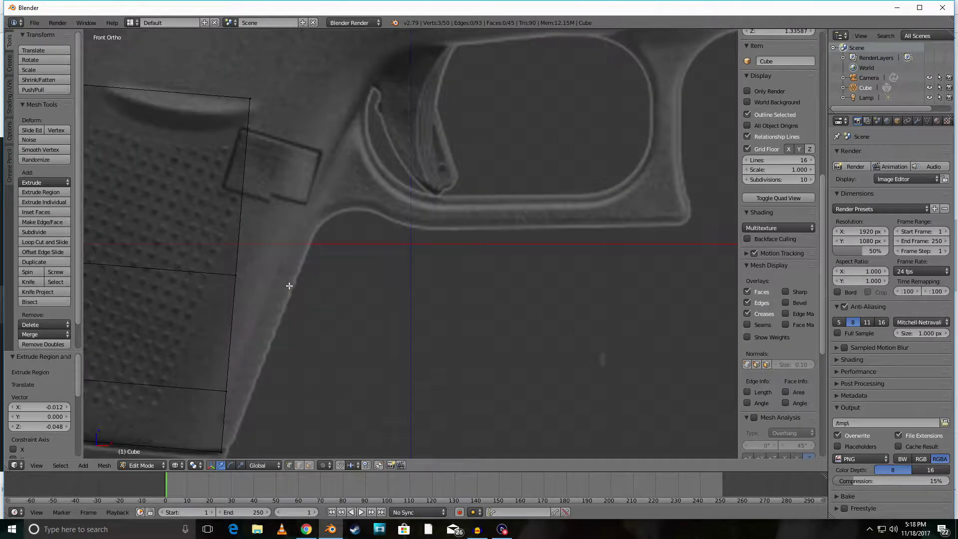
shift+middle_drag(297, 360, 606, 264)
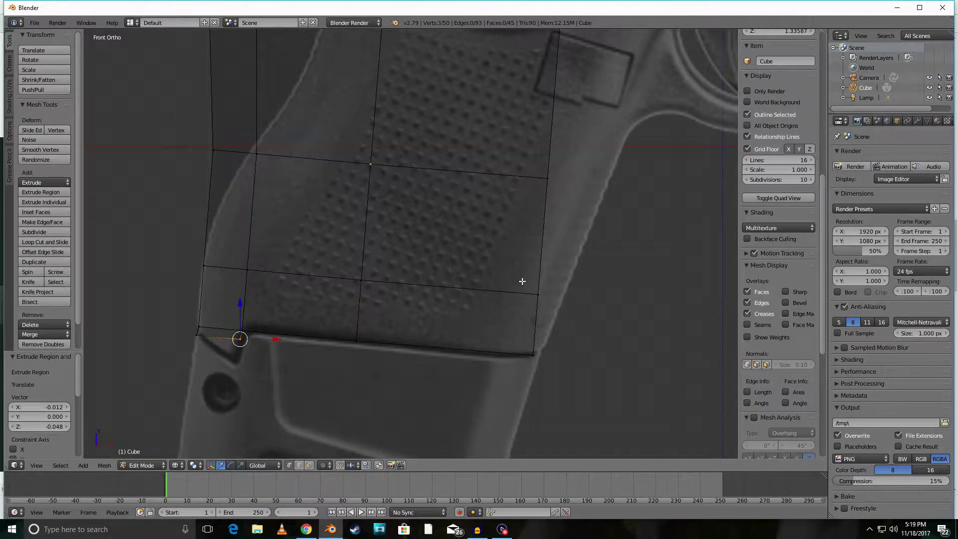
shift+middle_drag(524, 324, 531, 217)
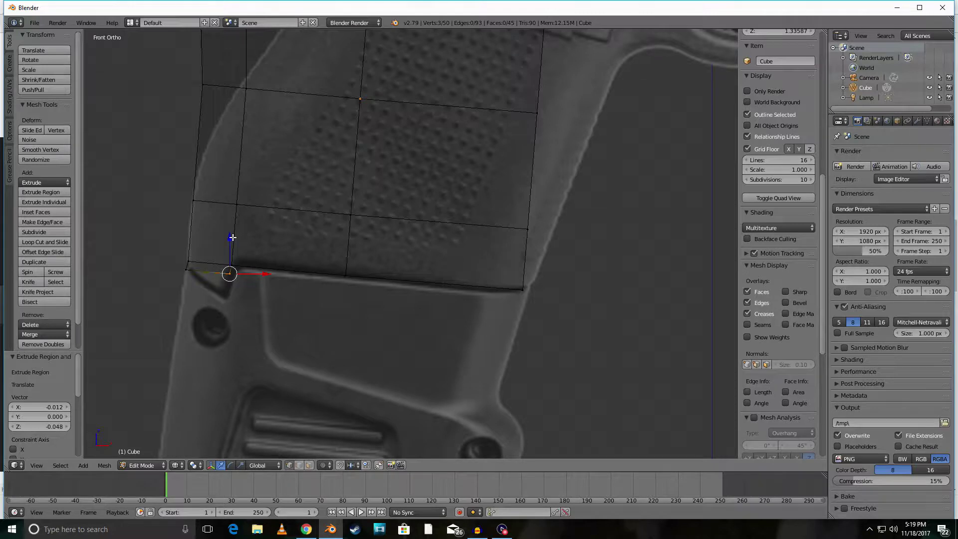
drag(233, 237, 230, 276)
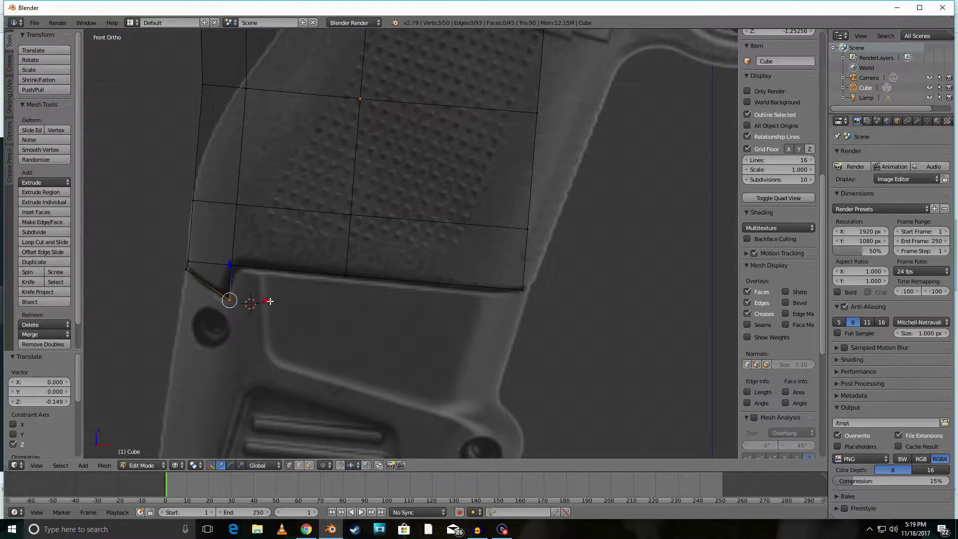
drag(265, 300, 261, 300)
scroll(326, 184, down, 1)
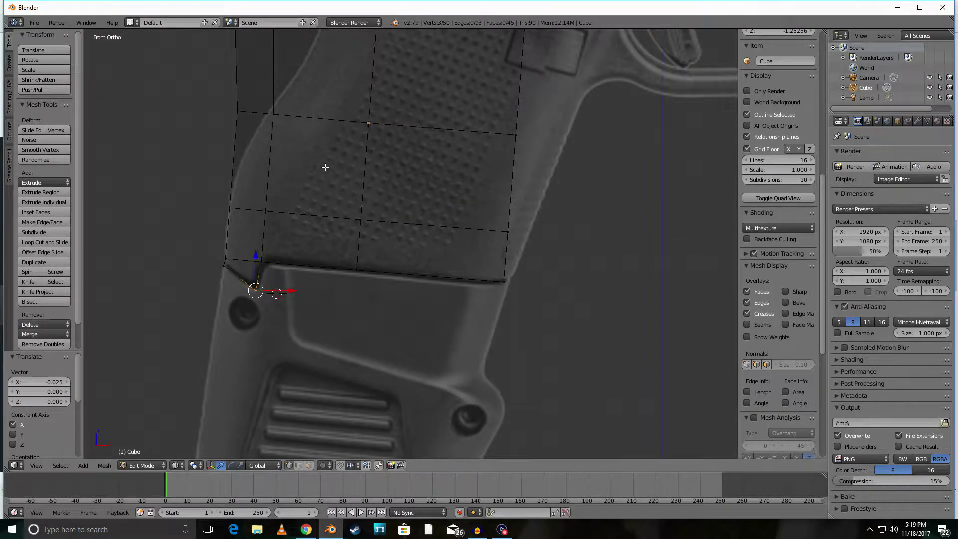
shift+middle_drag(329, 149, 311, 298)
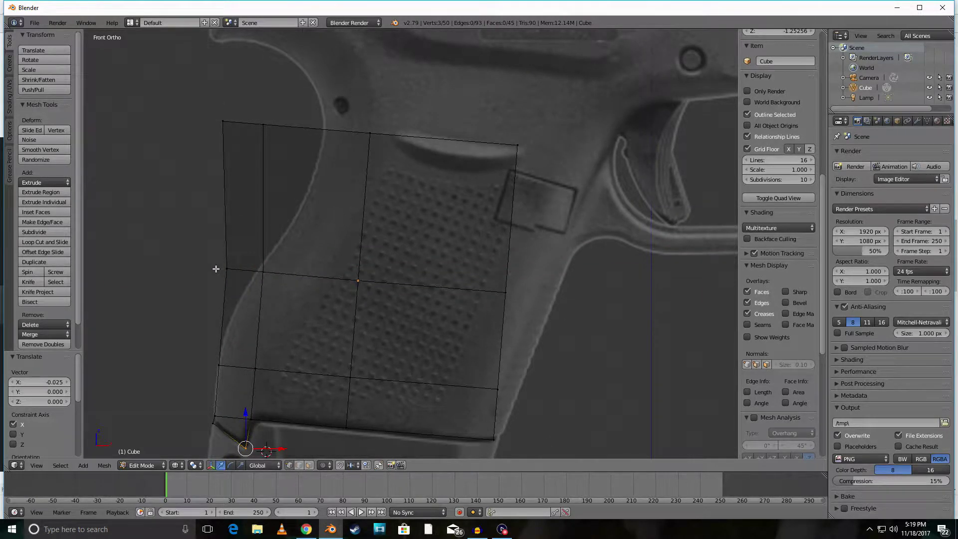
key(c)
drag(223, 269, 226, 269)
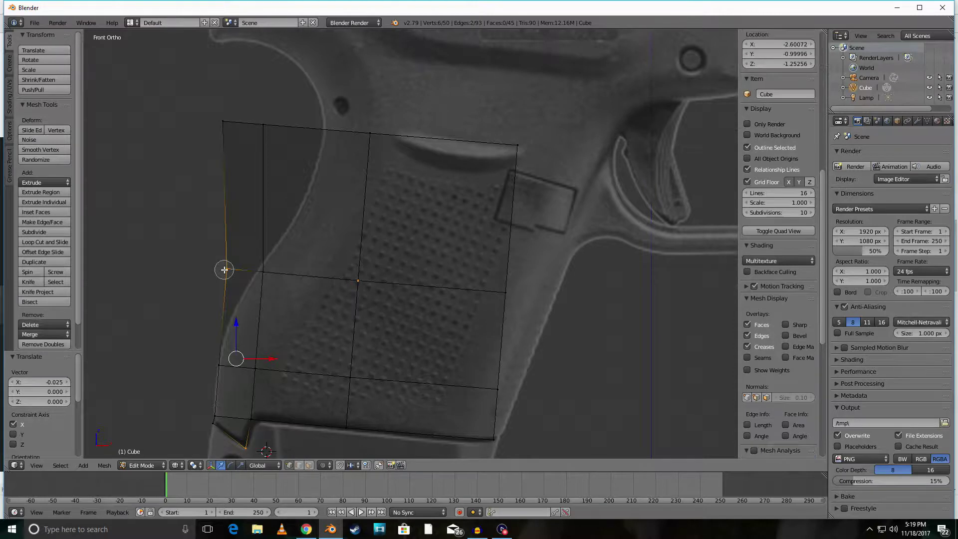
key(Escape)
key(a)
right_click(225, 268)
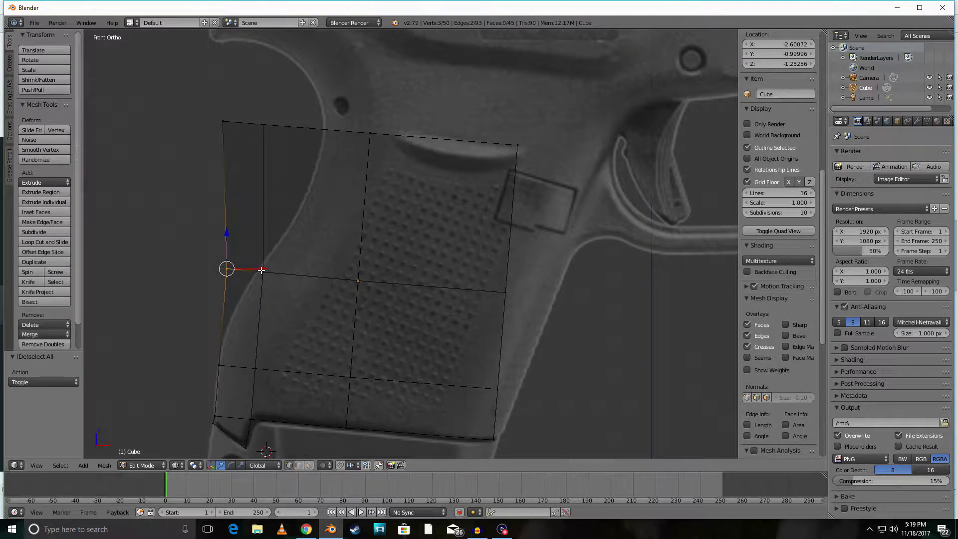
Add a horizontal loop cut between the middle and lower loops, and a second one between it and the middle loop
key(ctrl+r)
click(267, 308)
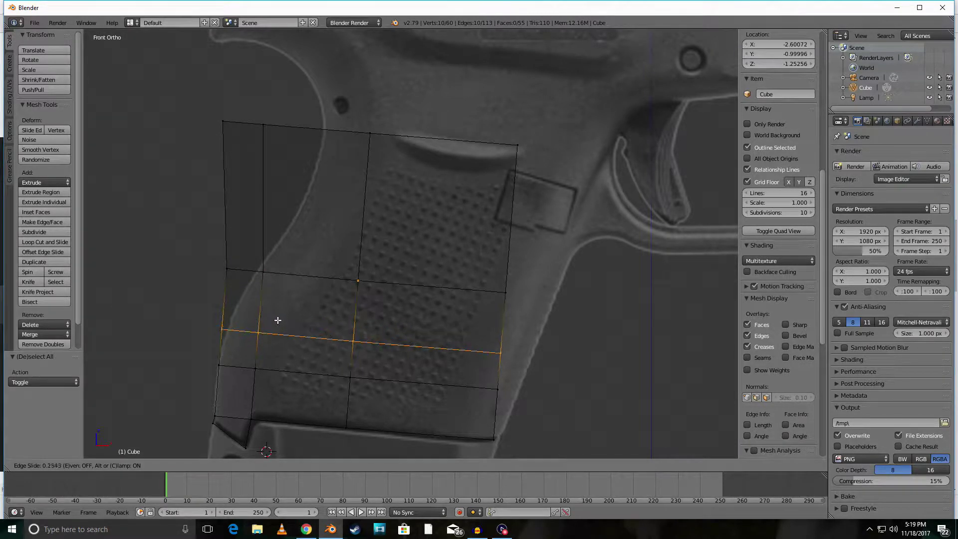
click(292, 313)
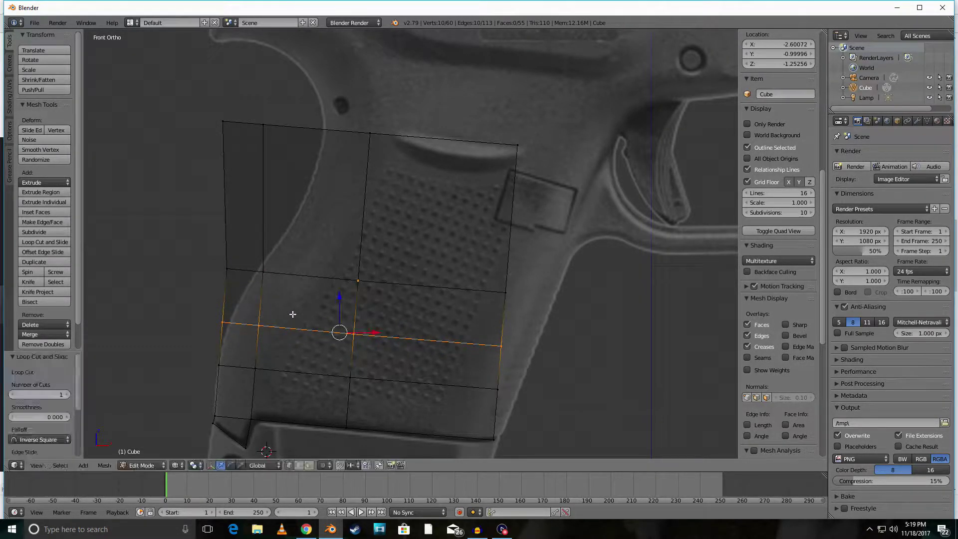
key(ctrl+r)
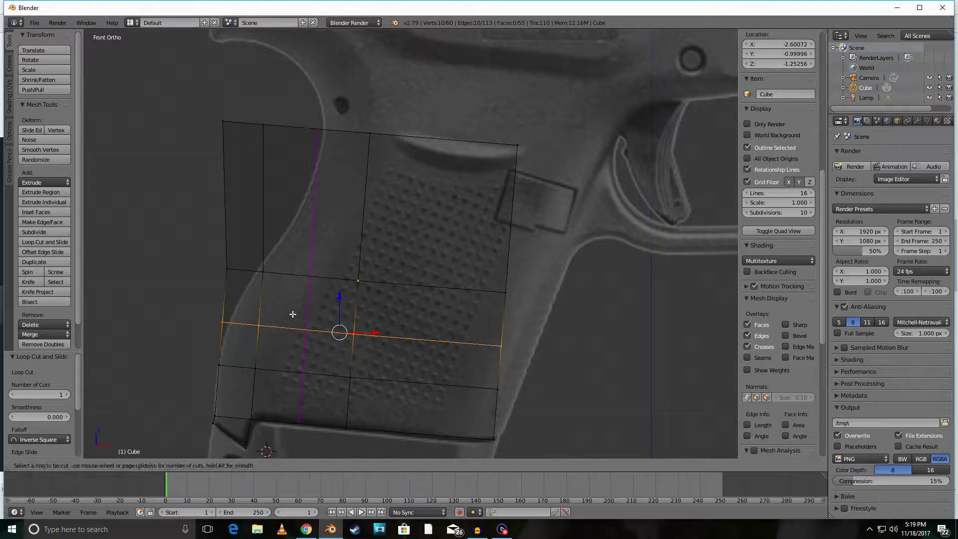
click(248, 301)
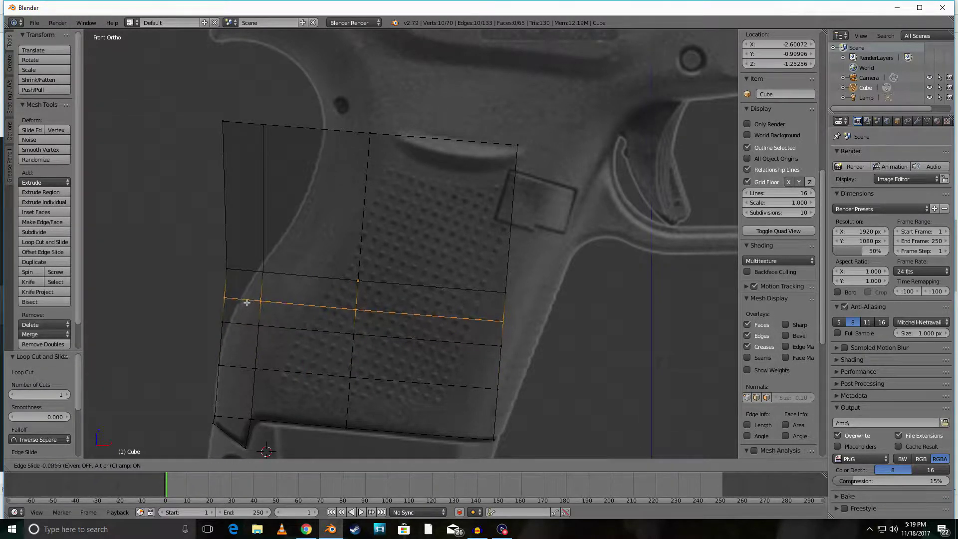
click(247, 301)
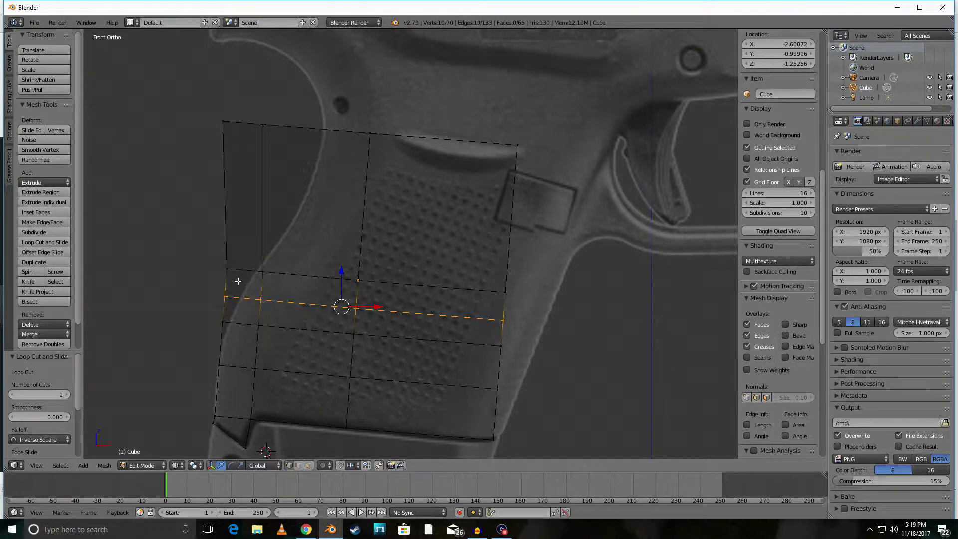
Select the rear-edge vertices of the middle loop and the two new loops and move them about 0.044 along X
key(a)
key(c)
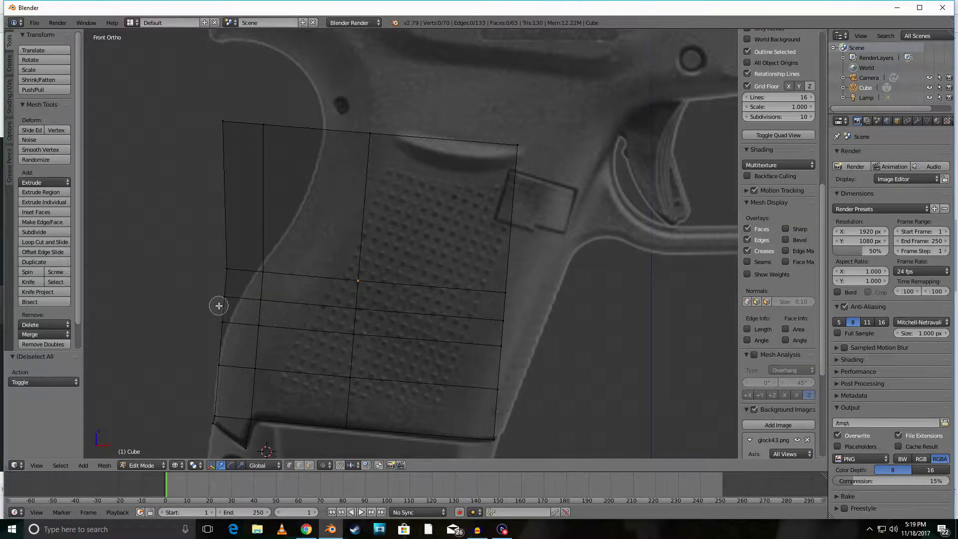
click(221, 302)
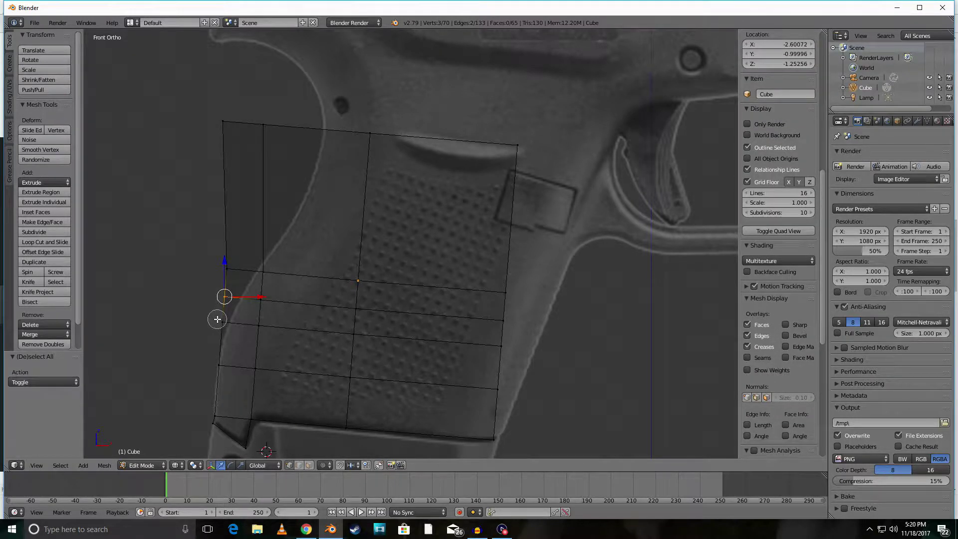
click(216, 319)
click(228, 268)
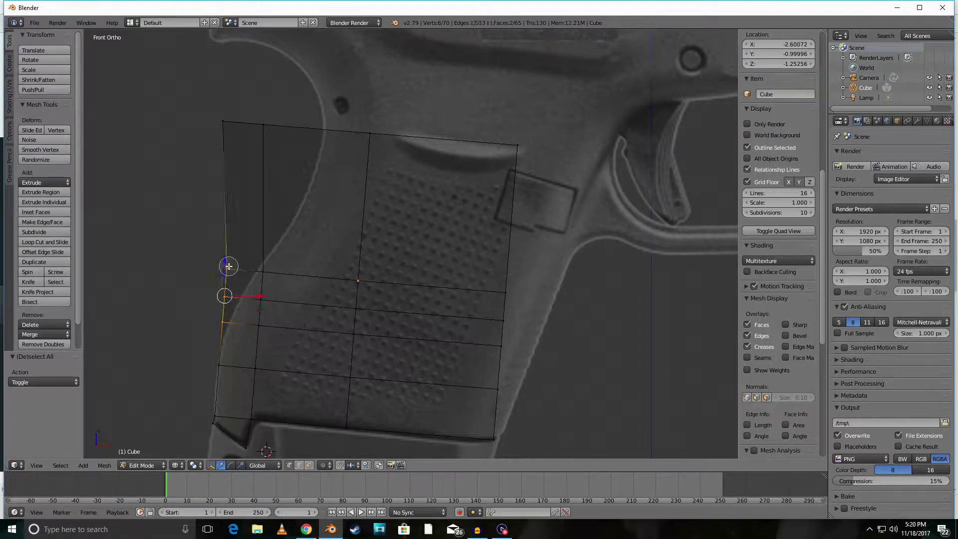
key(Escape)
drag(257, 296, 264, 297)
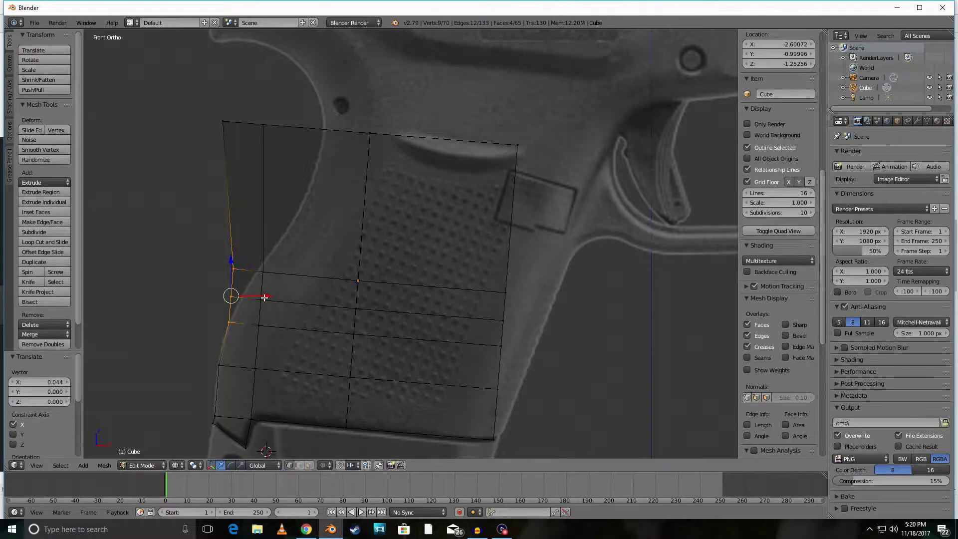
Deselect the lowest row of the selected rear vertices and move the remaining two rows about 0.078 along X
key(c)
middle_click(224, 319)
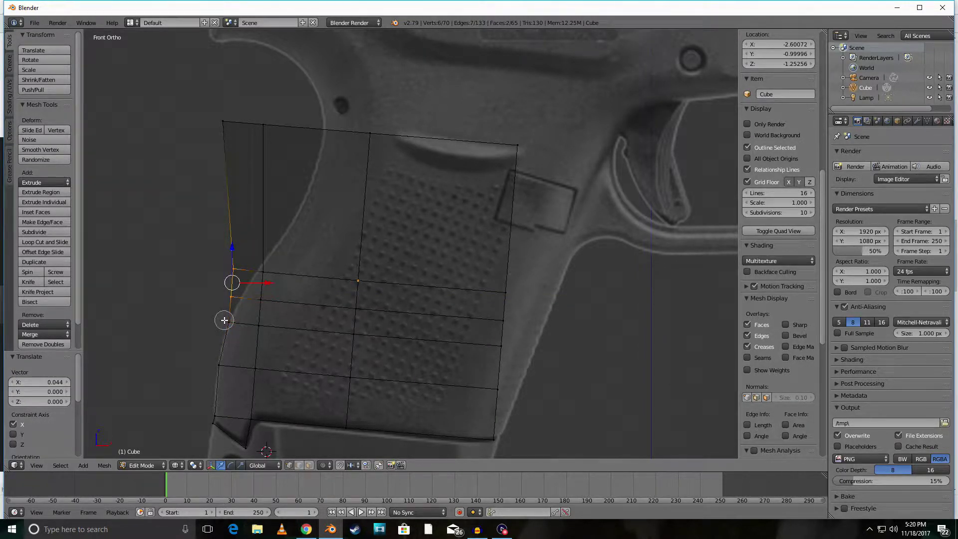
right_click(225, 295)
drag(265, 284, 276, 284)
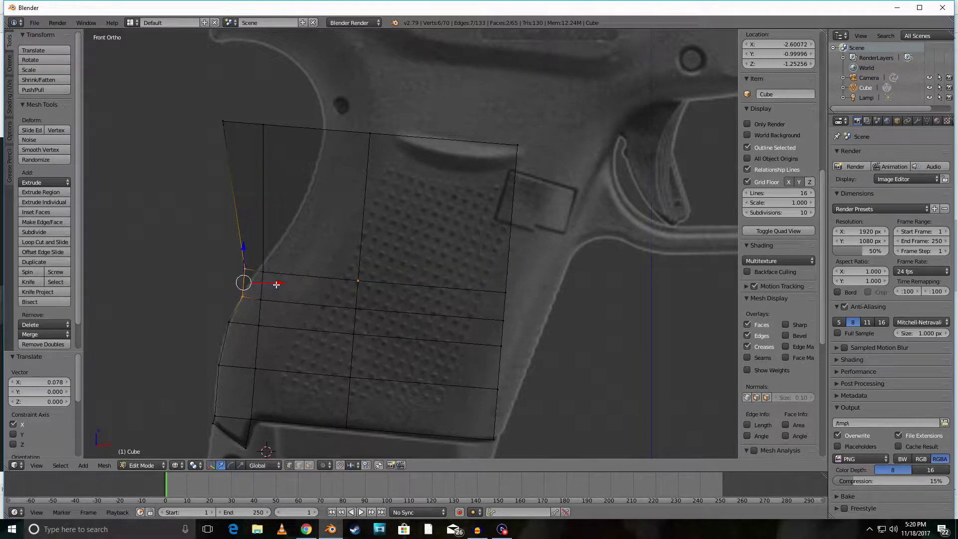
Deselect the lower rear row, add the rear strip's top vertices and the inner vertices of the middle loop, and move them along X
key(c)
middle_click(238, 294)
right_click(247, 286)
key(c)
click(225, 120)
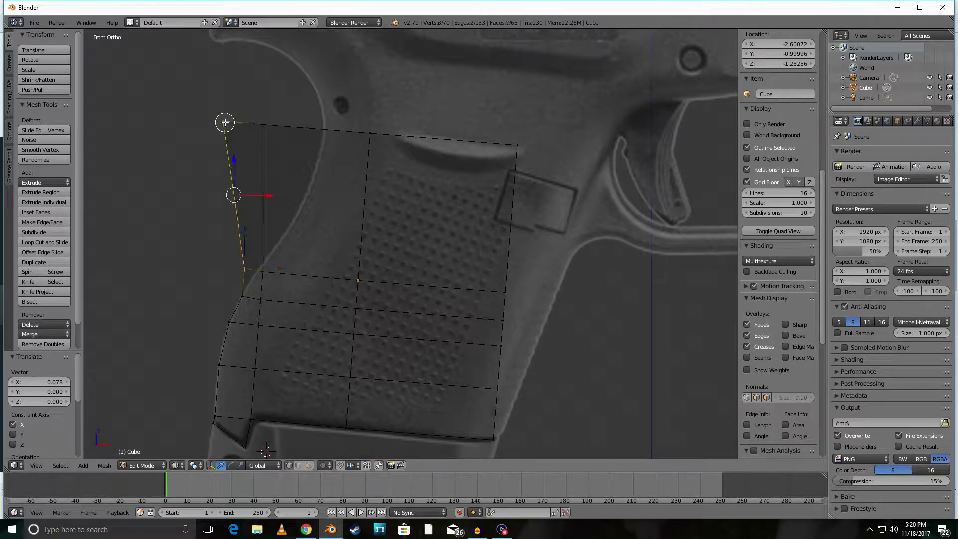
click(264, 123)
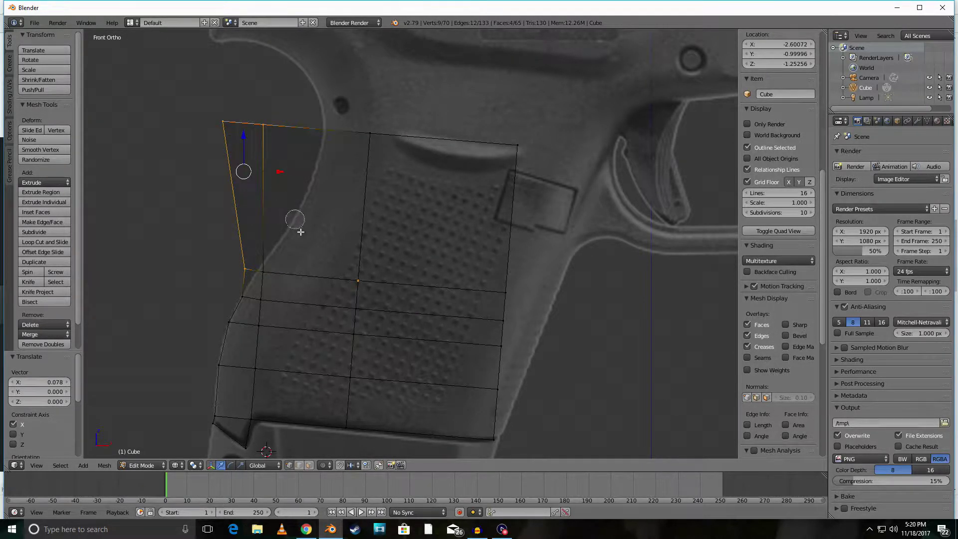
right_click(305, 250)
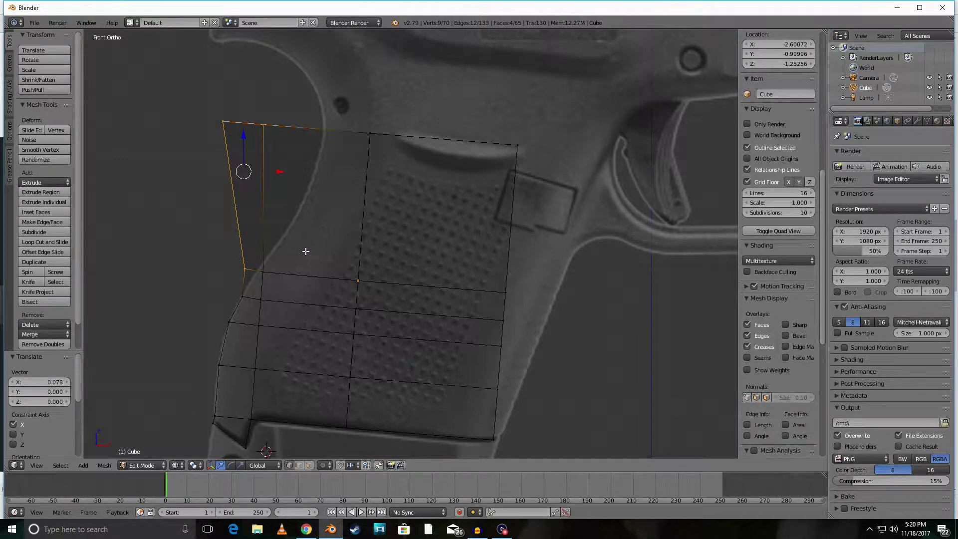
key(c)
click(260, 268)
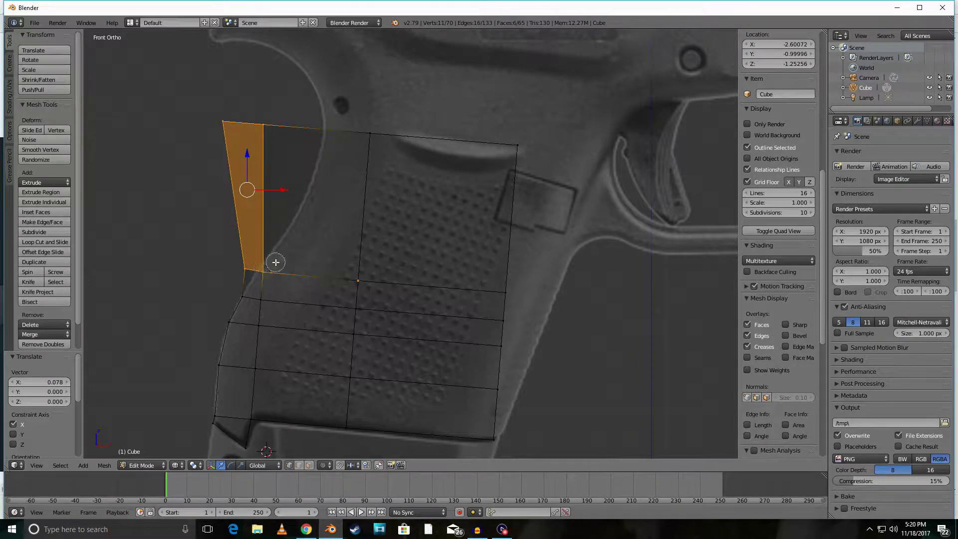
right_click(270, 269)
drag(286, 191, 301, 193)
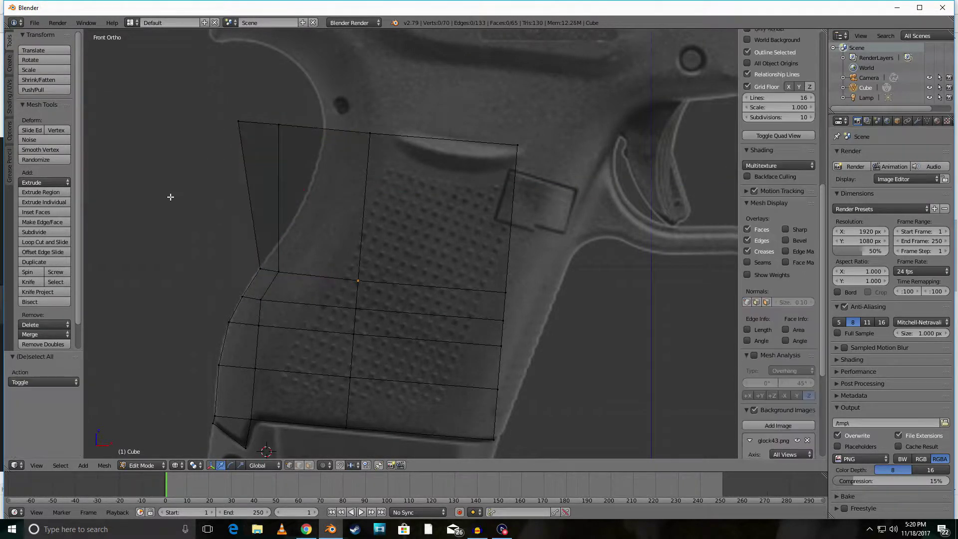
Move the top rear corner vertices about 0.044 along X, and together with the adjacent column's top vertices about 0.533 along X
key(a)
right_click(237, 122)
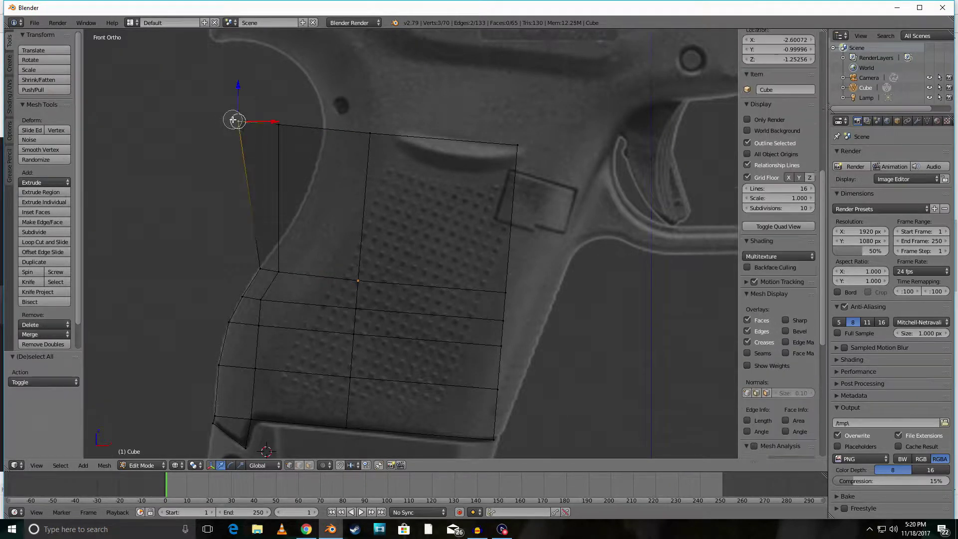
drag(274, 122, 280, 96)
shift+right_click(274, 121)
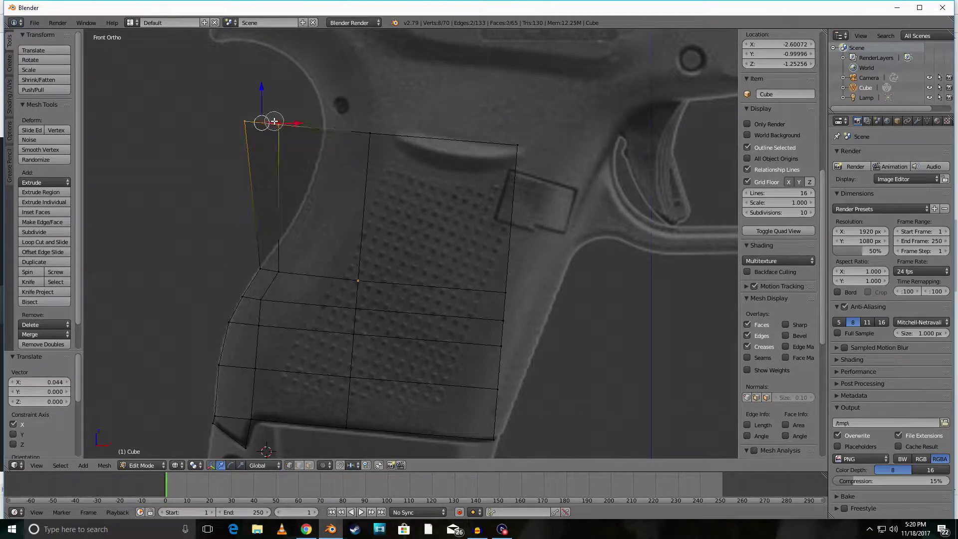
right_click(300, 124)
drag(299, 124, 378, 148)
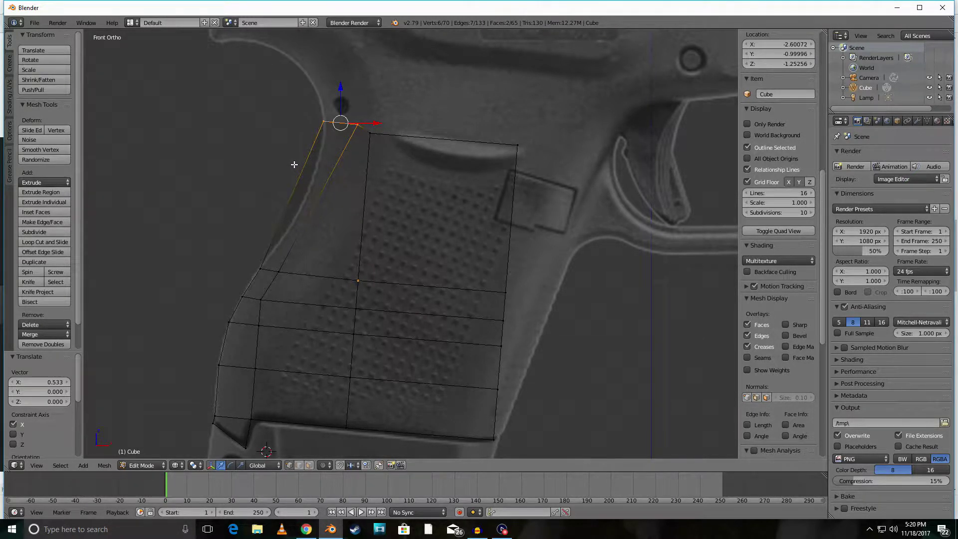
Add four evenly spaced horizontal loop cuts across the upper section of the grip
key(a)
key(ctrl+r)
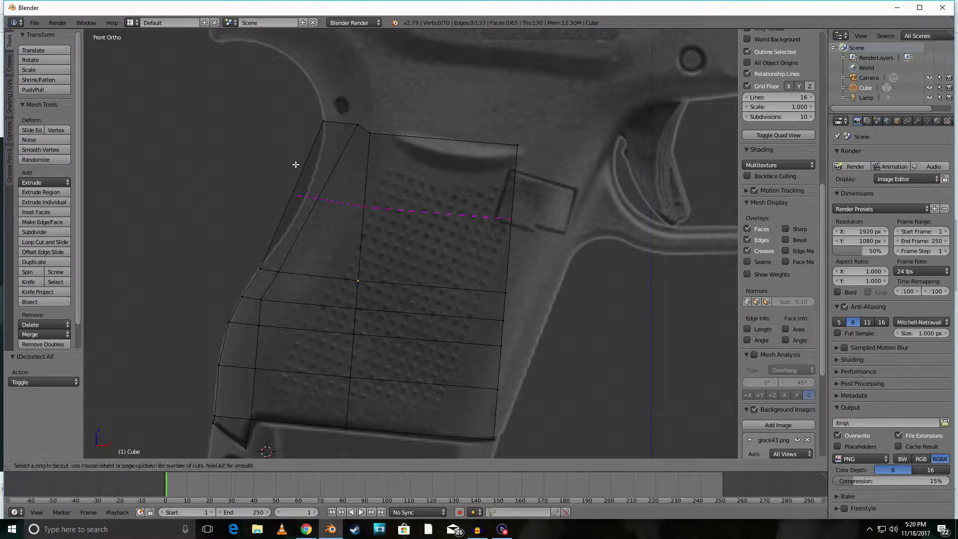
scroll(323, 198, up, 4)
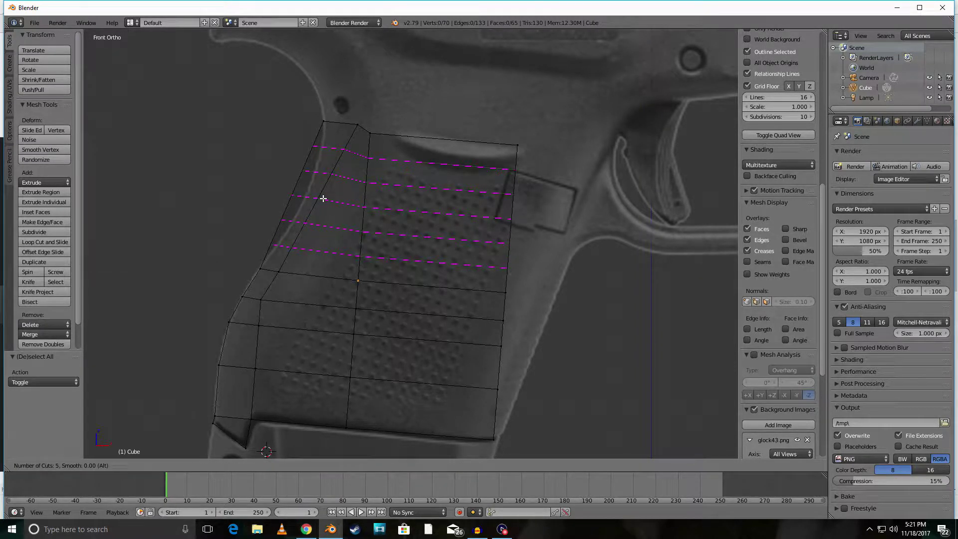
scroll(323, 198, down, 1)
click(323, 198)
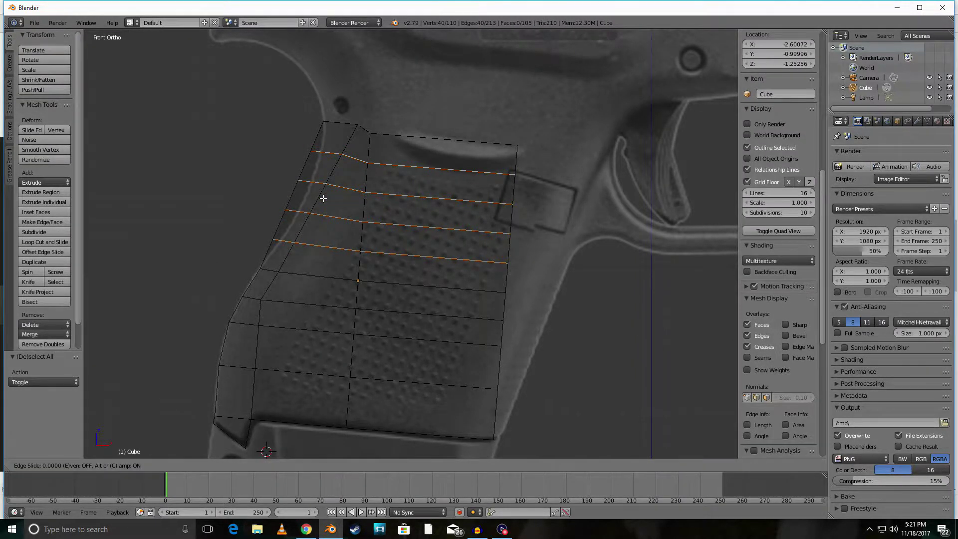
click(323, 198)
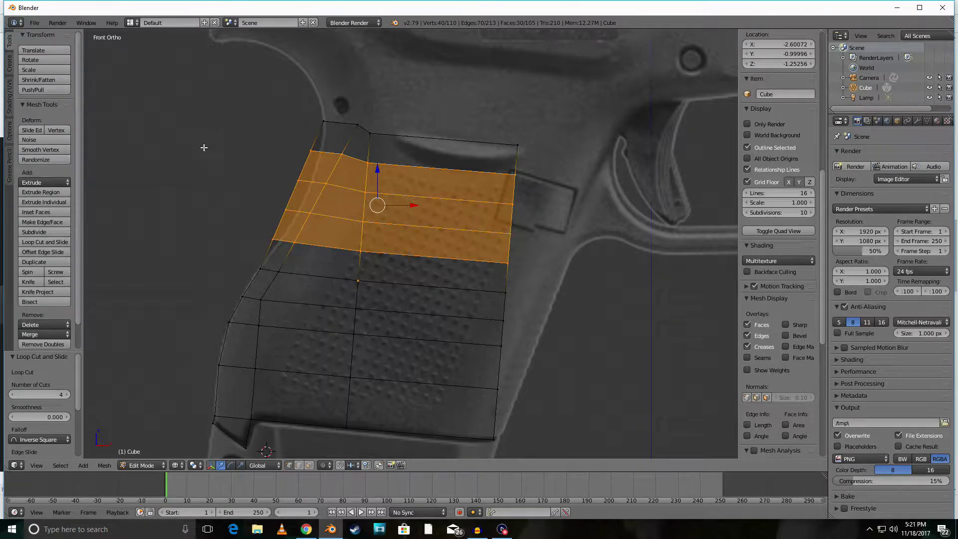
key(a)
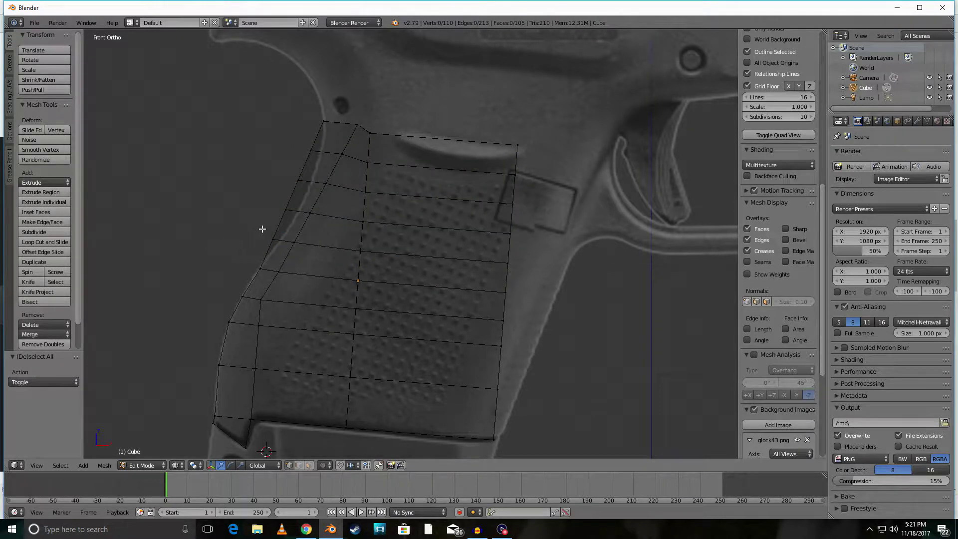
Select the rear-edge vertices of the four new loops and move them about 0.054 along X
drag(272, 240, 310, 152)
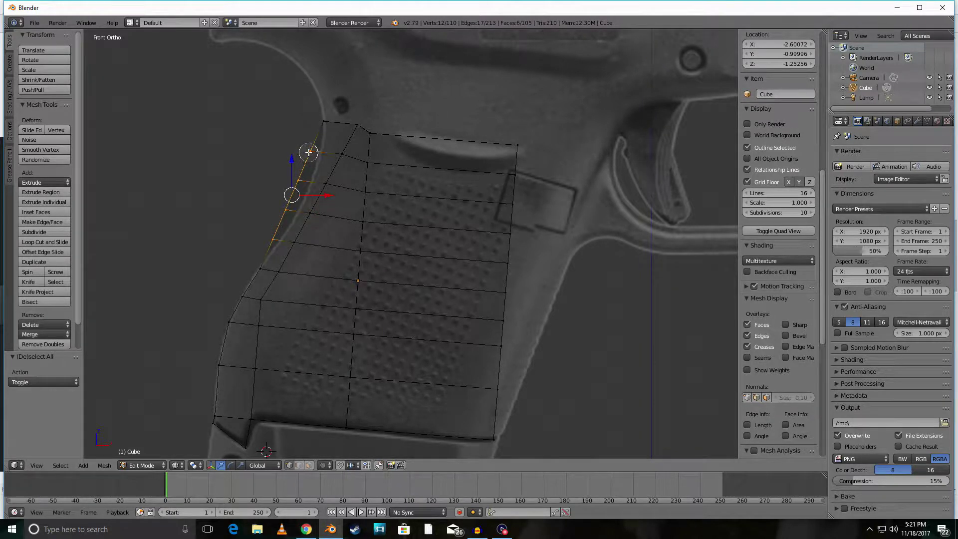
right_click(358, 287)
drag(324, 194, 333, 194)
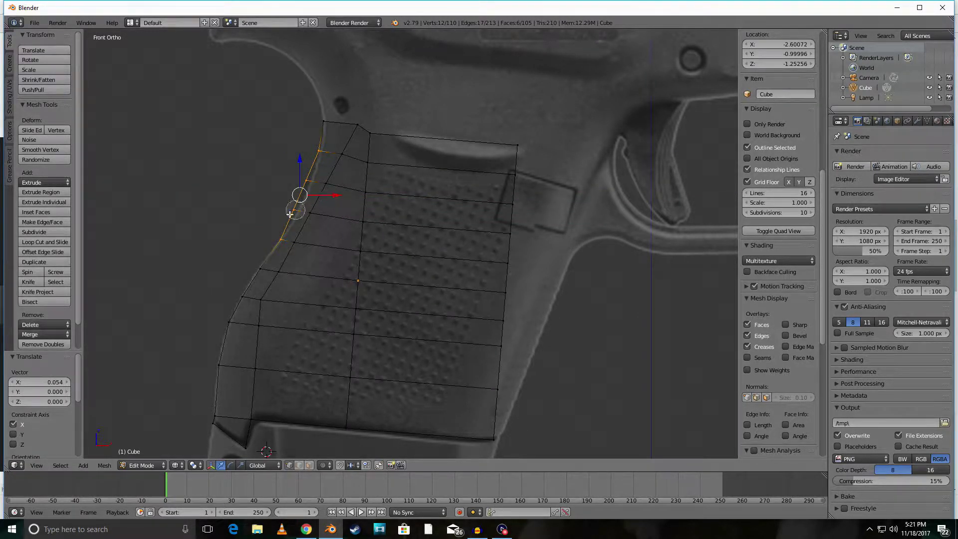
Deselect the lowest and highest rows of the selected rear vertices and move the remaining two rows further along X
shift+right_click(281, 239)
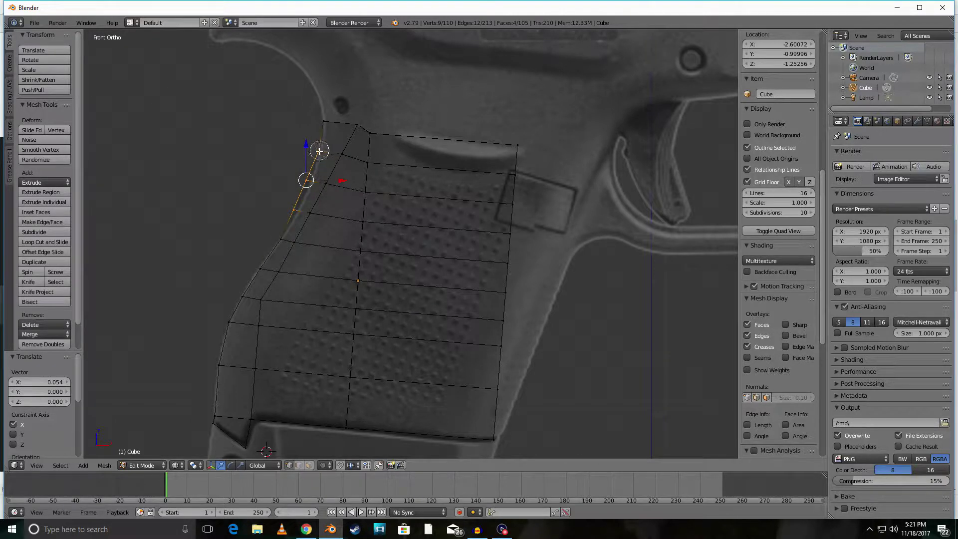
shift+right_click(320, 150)
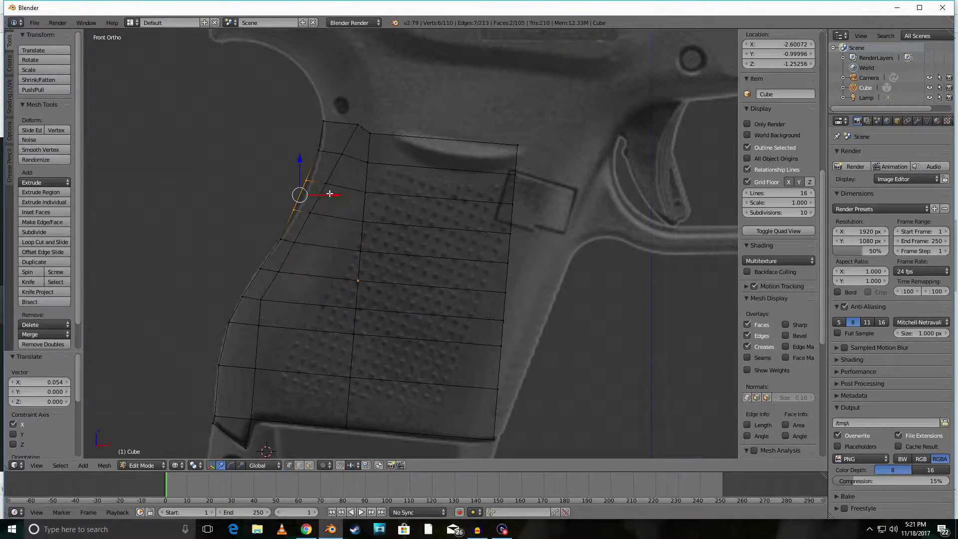
drag(330, 193, 340, 195)
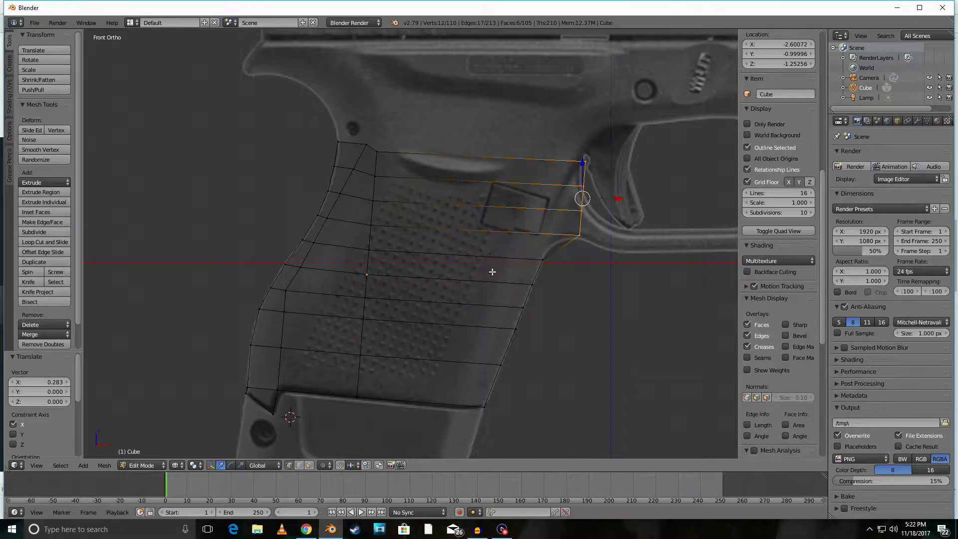
Add a horizontal loop cut in the row where the grip's front edge curves into the trigger guard
key(ctrl+r)
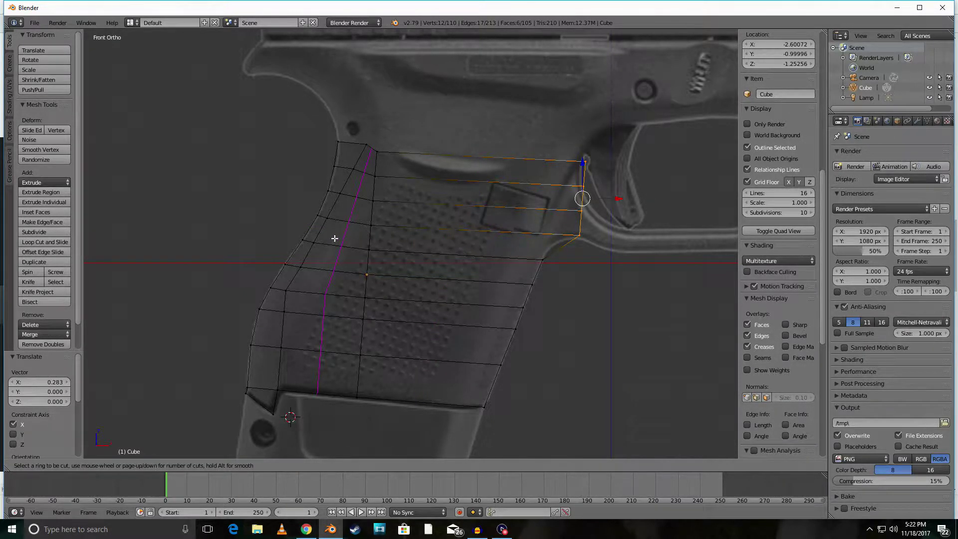
click(318, 236)
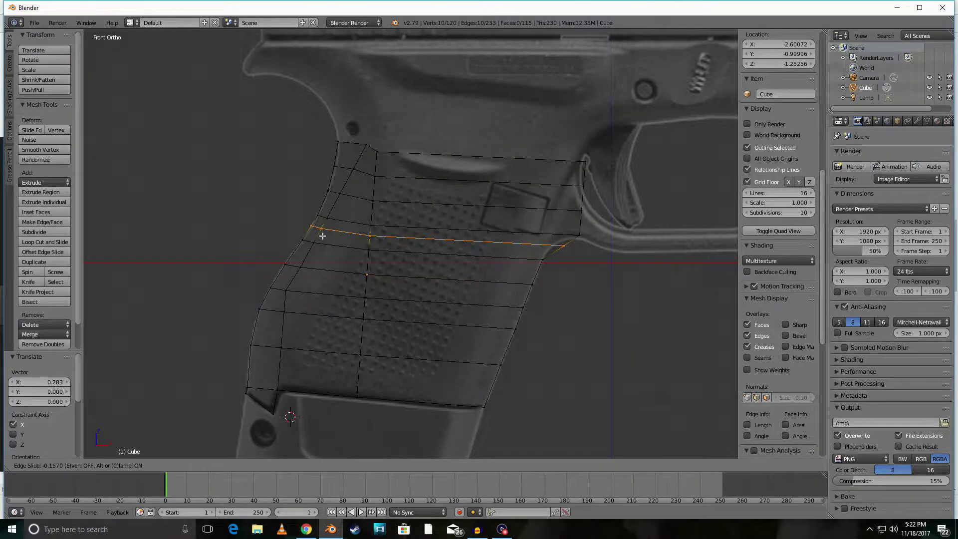
click(323, 238)
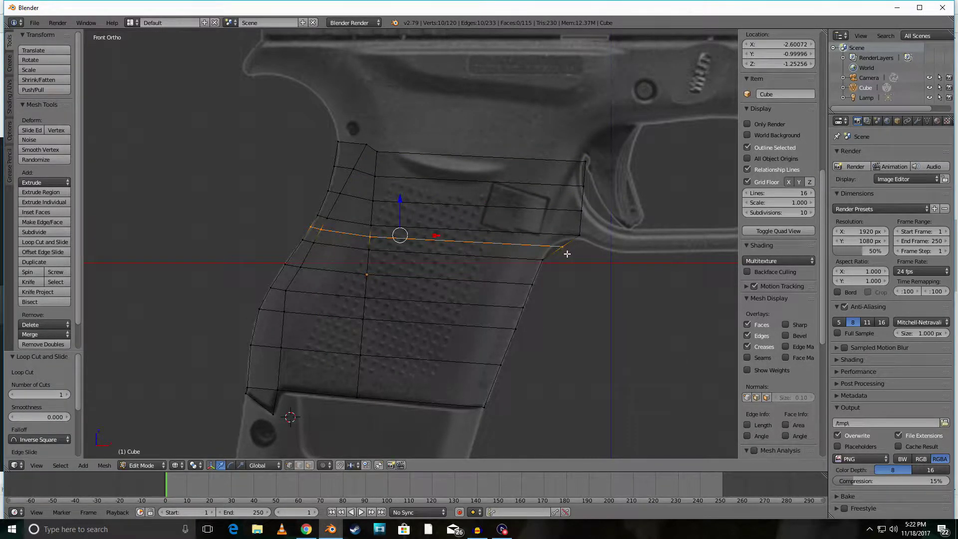
key(a)
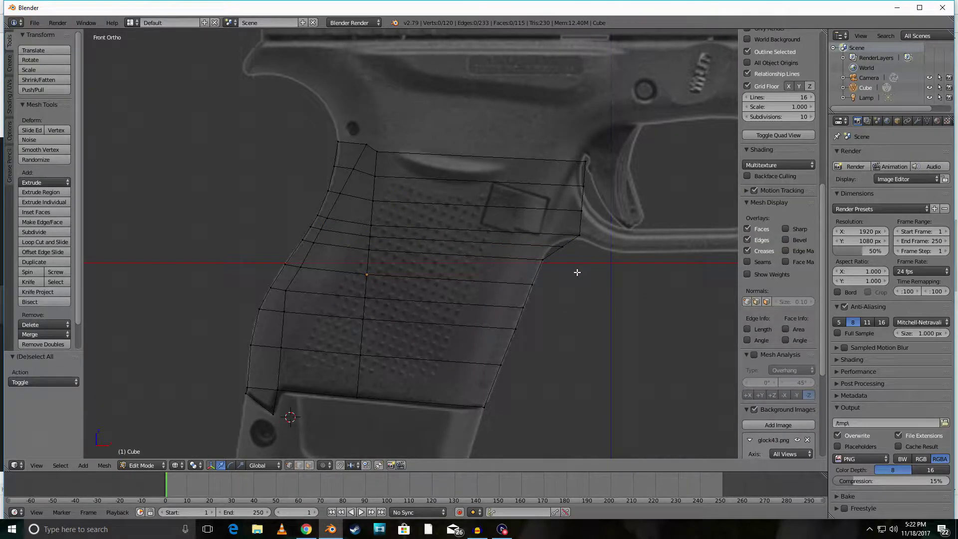
Move the new loop's front-edge vertices about -0.101 in X, slightly up in Z, and about 0.028 back in X
key(c)
click(564, 250)
right_click(564, 250)
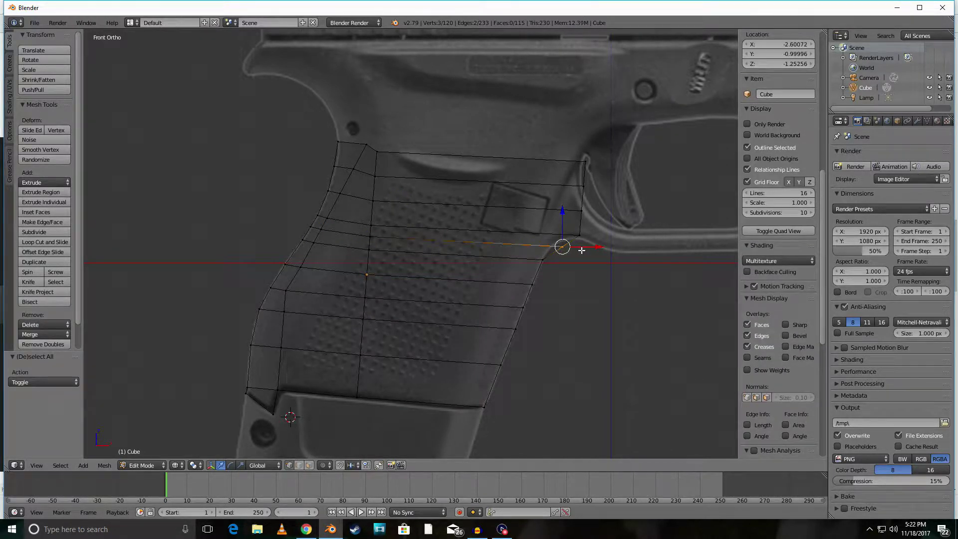
drag(596, 249, 580, 244)
key(g)
key(z)
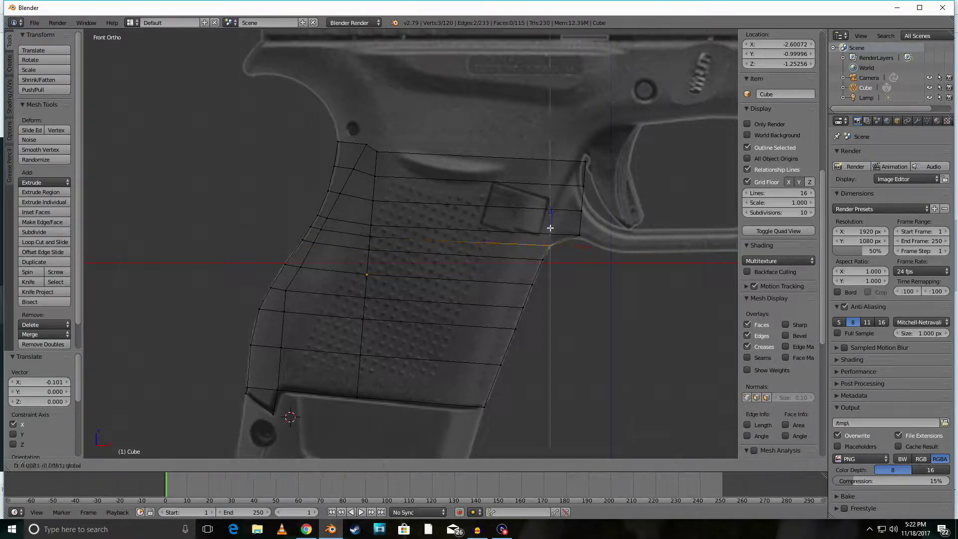
click(553, 227)
drag(572, 247, 576, 246)
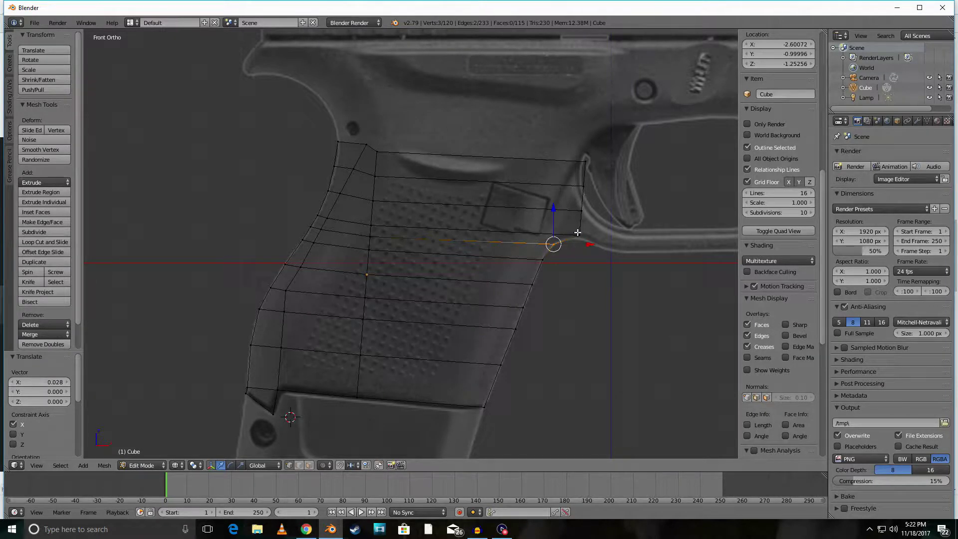
key(c)
click(573, 235)
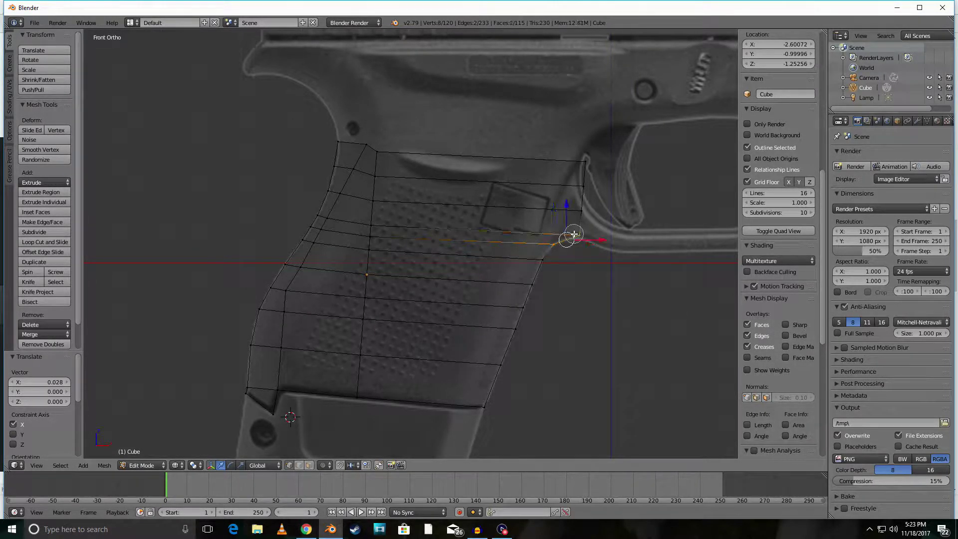
right_click(579, 234)
key(a)
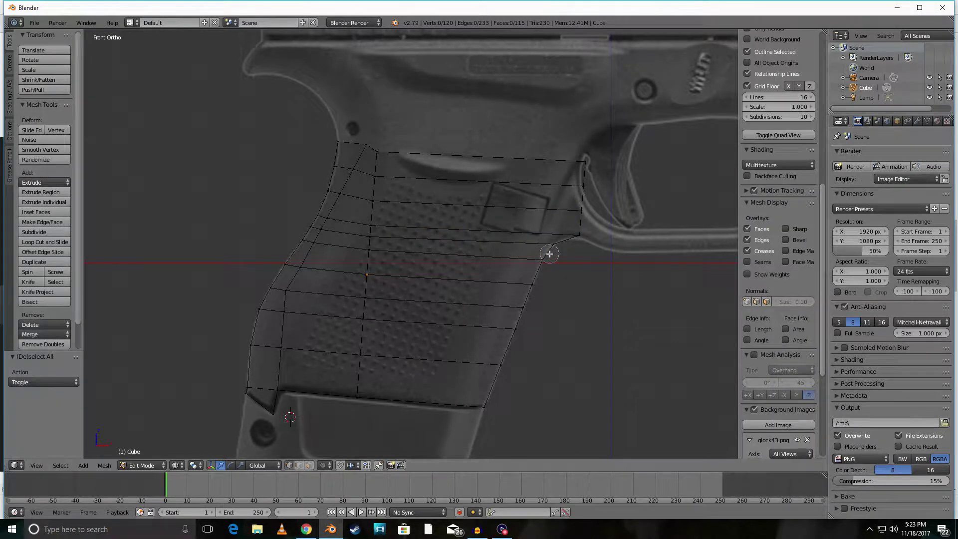
Move the front-edge vertices of the loop just above the new one about -0.024 along Z
click(579, 237)
right_click(579, 237)
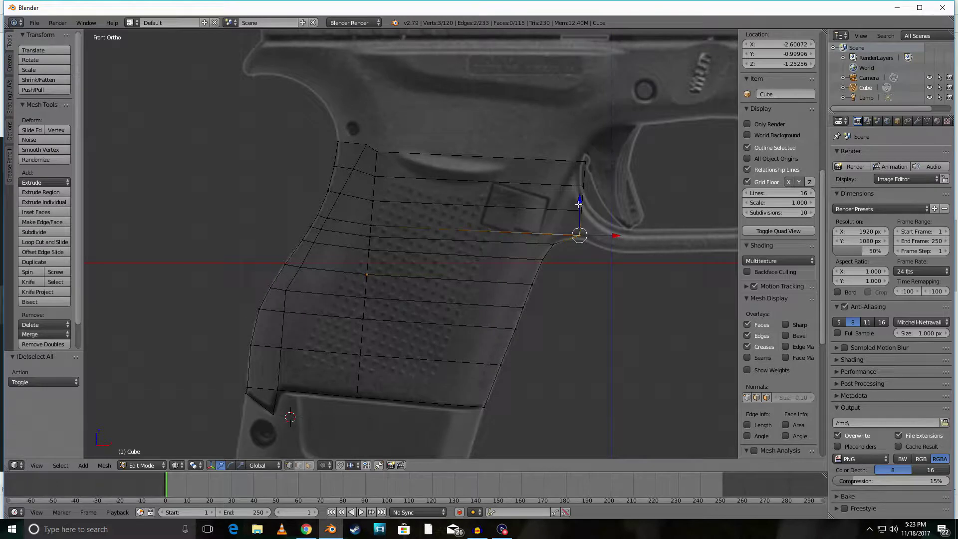
drag(578, 203, 575, 209)
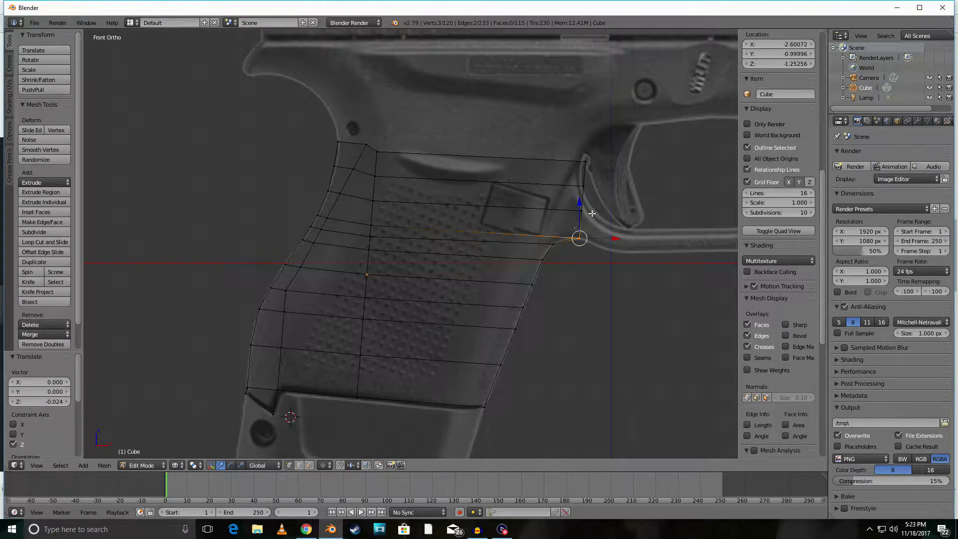
key(a)
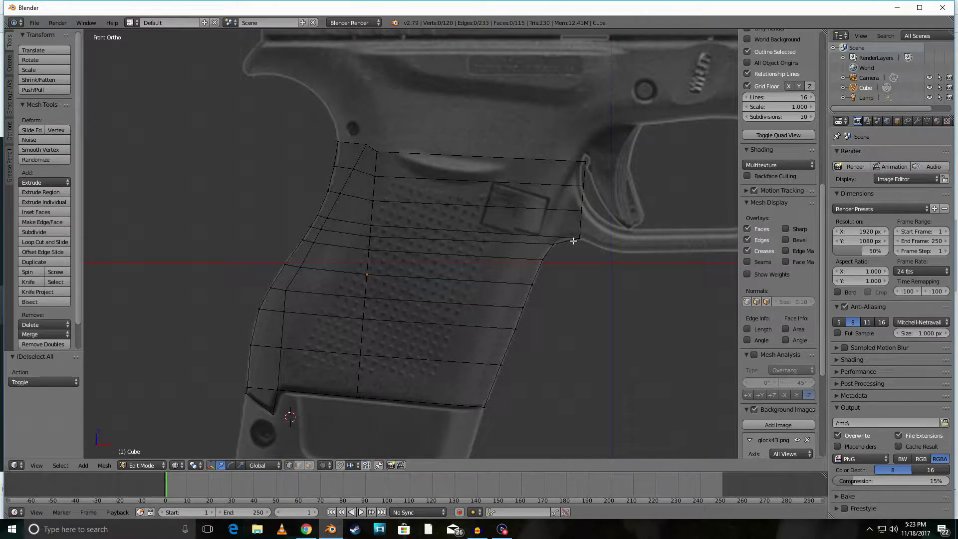
Raise the front-edge vertices of the third loop from the top along Z and move them about 0.045 along X
right_click(581, 212)
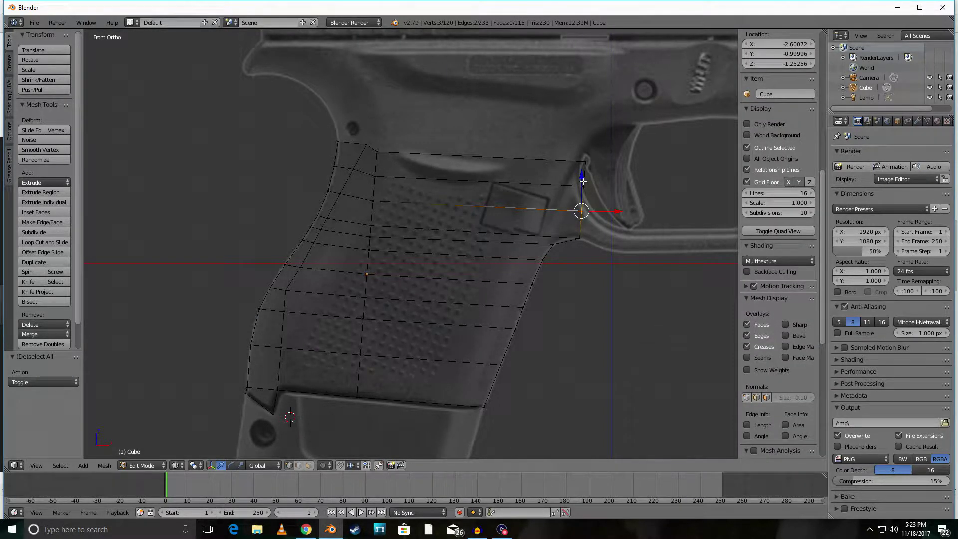
drag(583, 181, 612, 203)
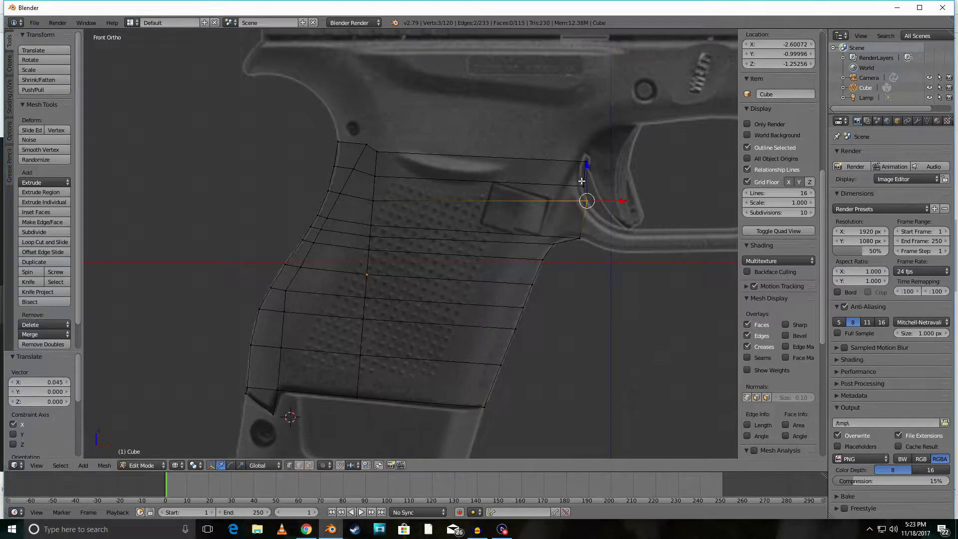
key(a)
Select the front-edge vertices of the second loop from the top and move them about -0.012 along X
key(c)
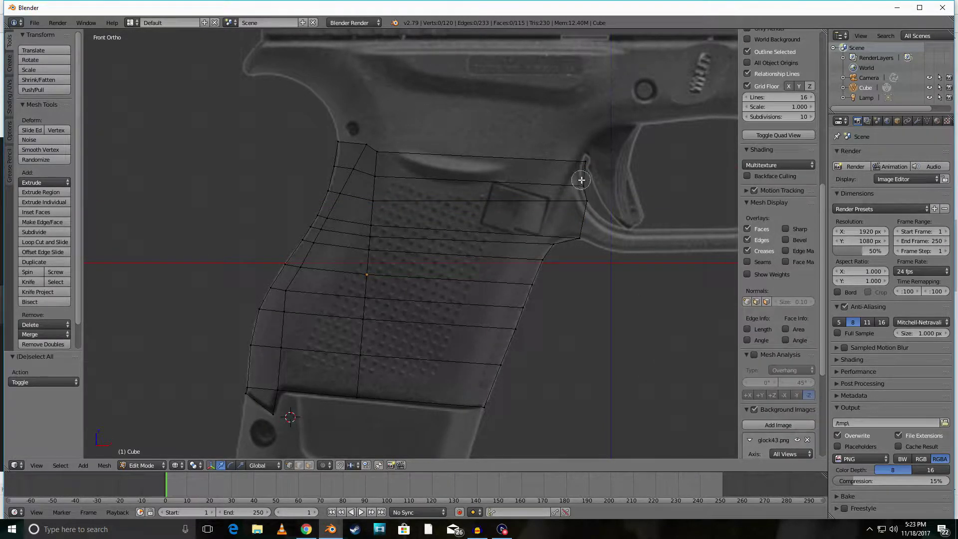
click(586, 184)
right_click(595, 168)
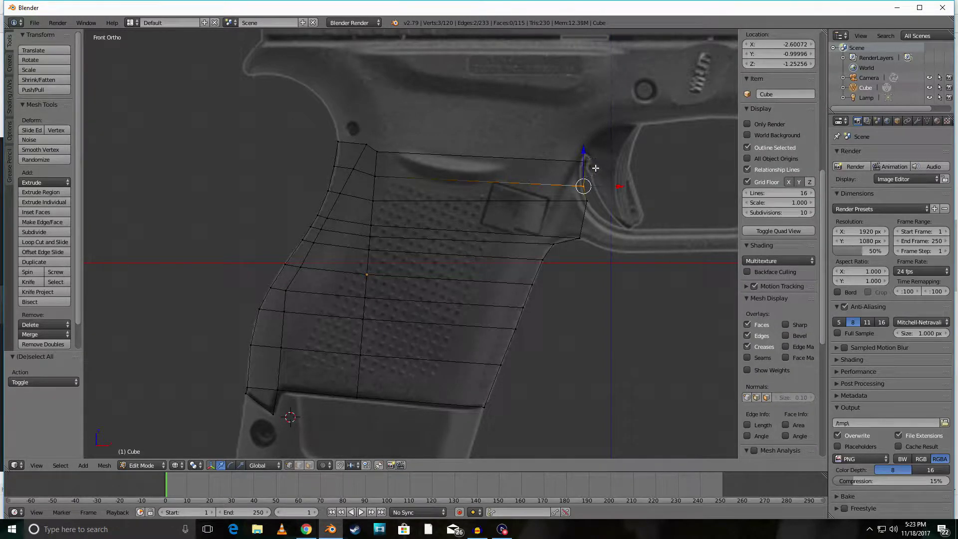
key(g)
key(x)
click(617, 187)
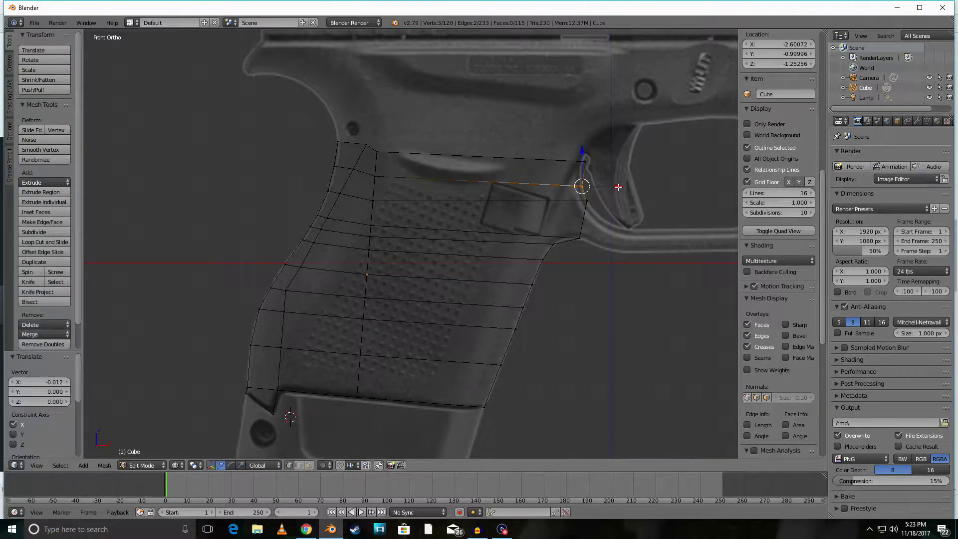
Select the grip's topmost front-edge vertices beside the trigger guard and move them about -0.028 along X
key(a)
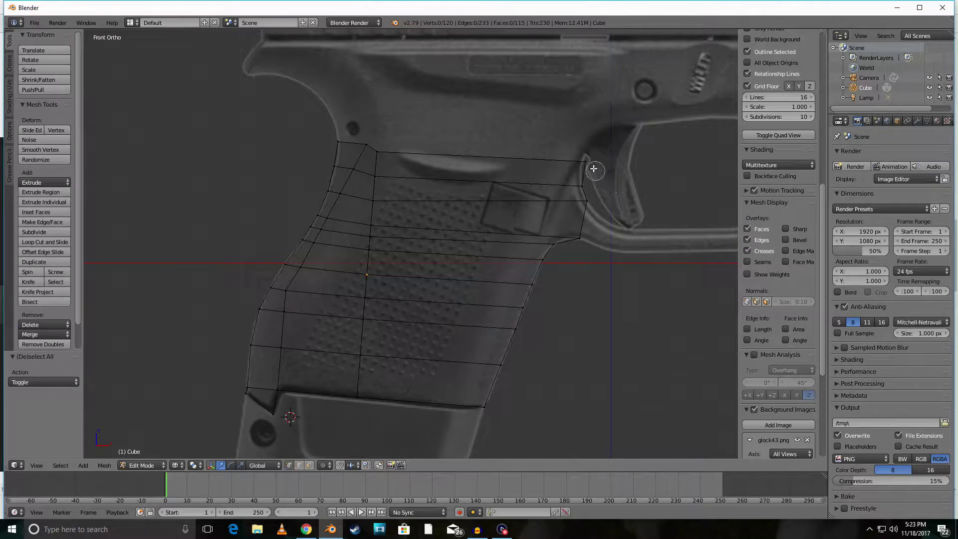
right_click(585, 162)
key(g)
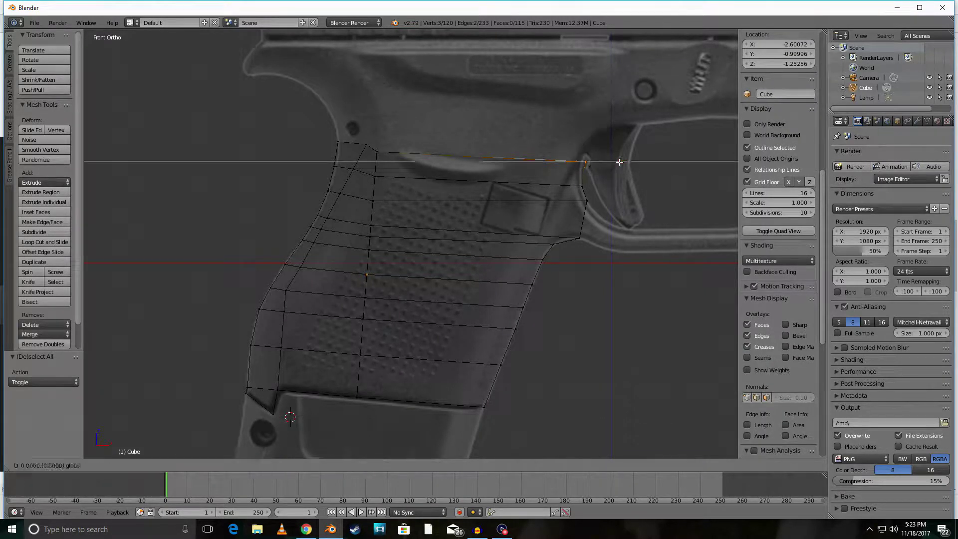
key(x)
click(616, 162)
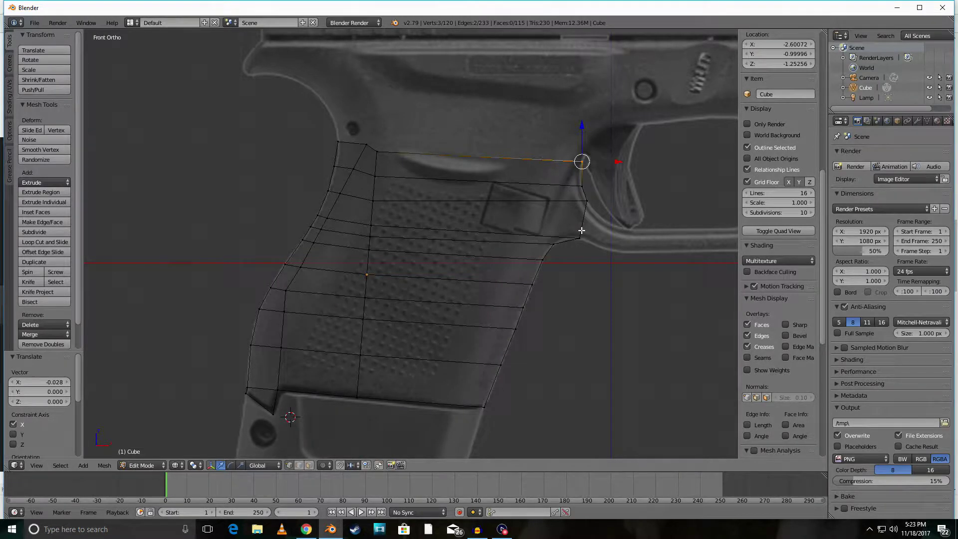
Select the front-edge vertices of the two loops where the trigger guard meets the grip and extrude them about 0.590 along their normal
right_click(588, 205)
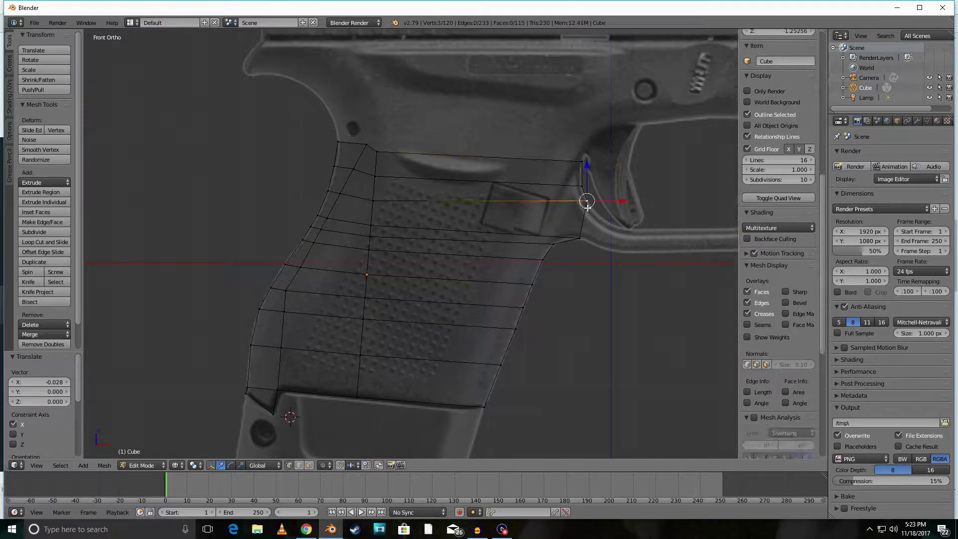
right_click(591, 233)
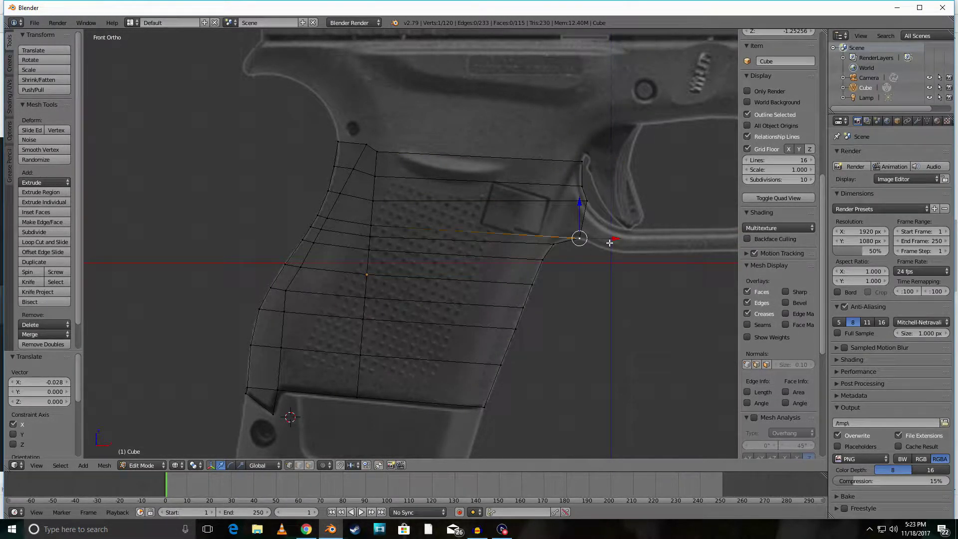
key(c)
click(586, 237)
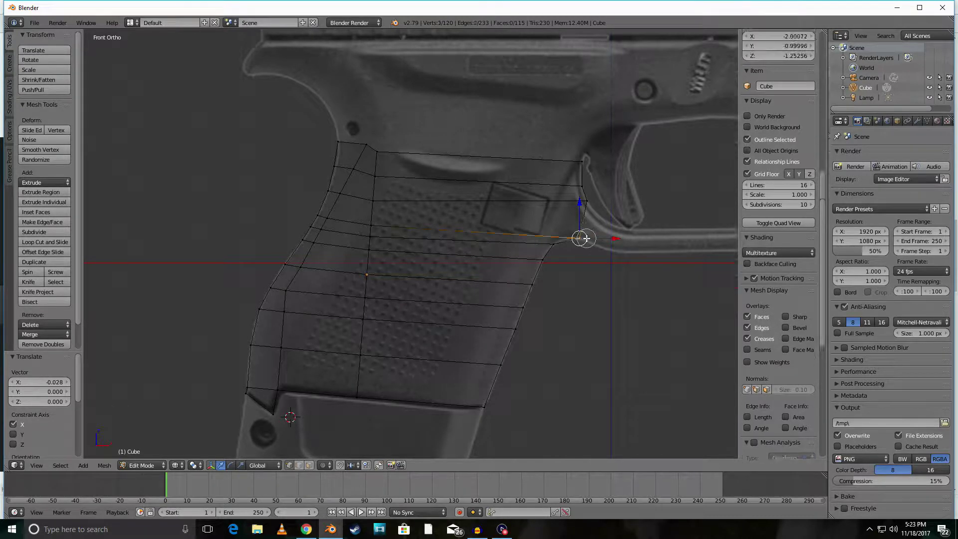
click(594, 204)
right_click(594, 204)
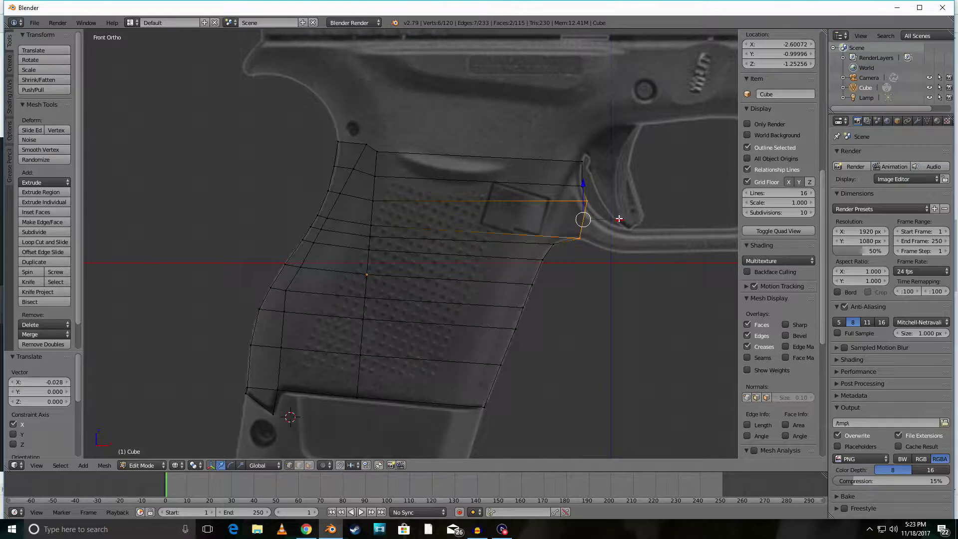
key(e)
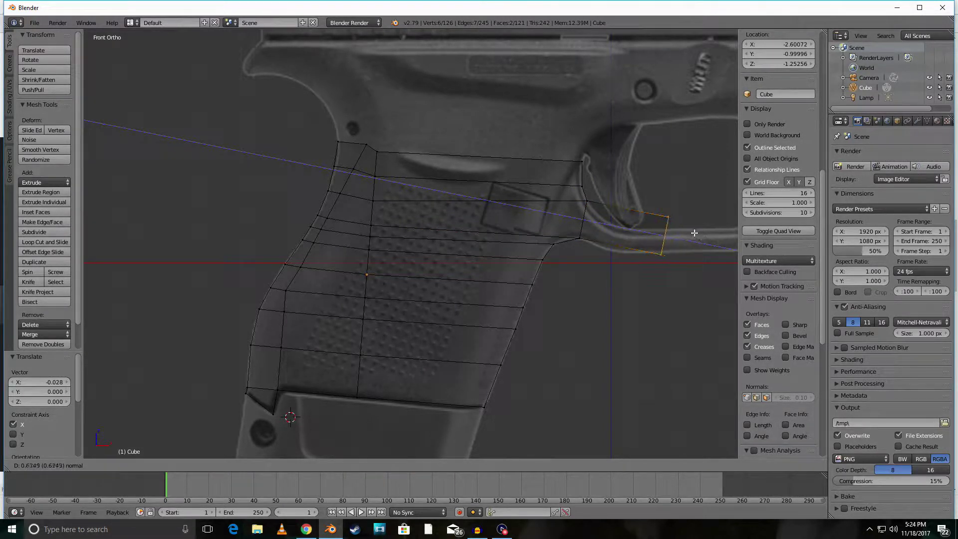
click(688, 228)
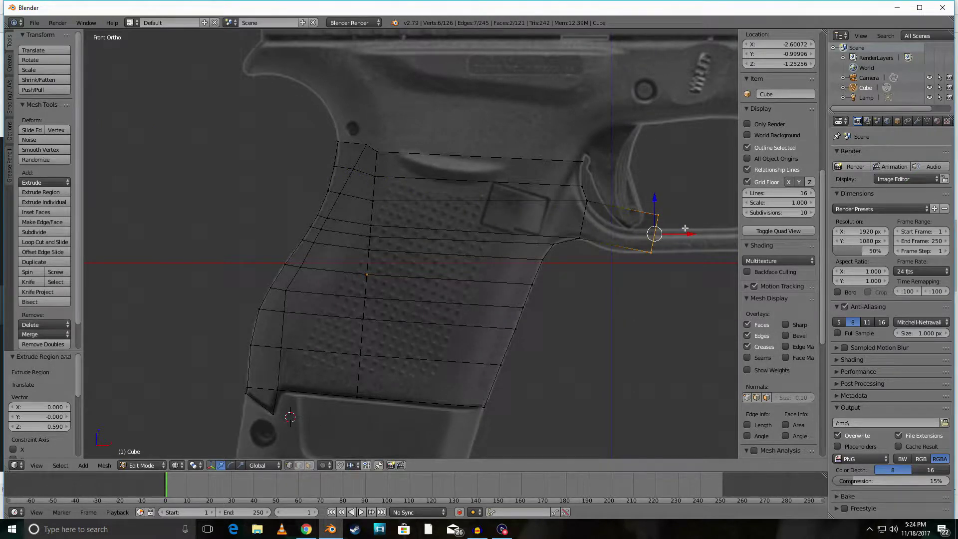
Add four evenly spaced loop cuts across the newly extruded trigger guard section
key(ctrl+r)
scroll(621, 231, up, 1)
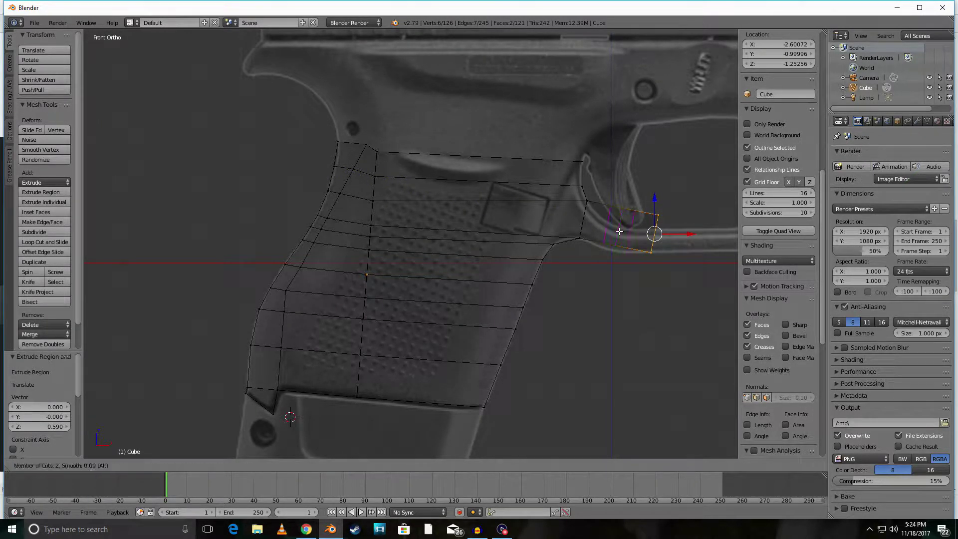
click(619, 231)
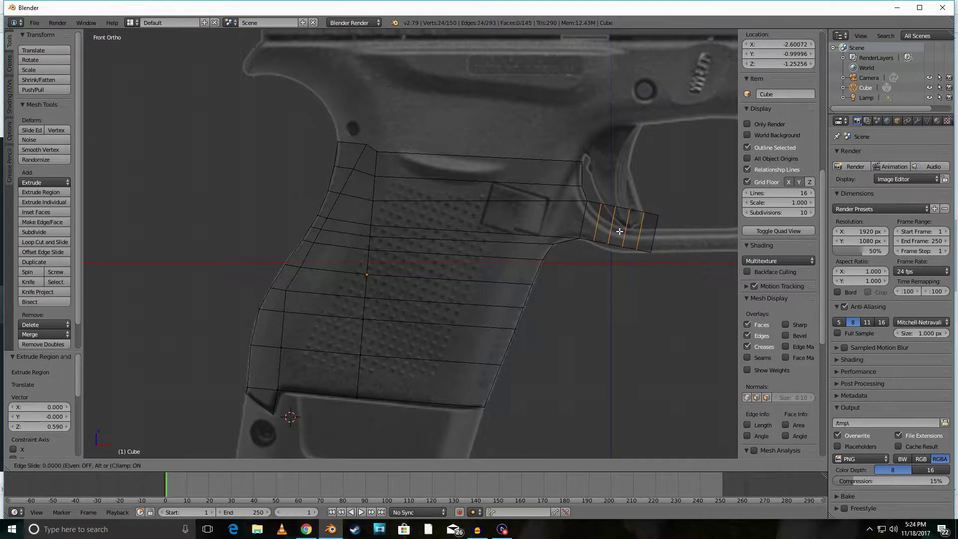
click(612, 219)
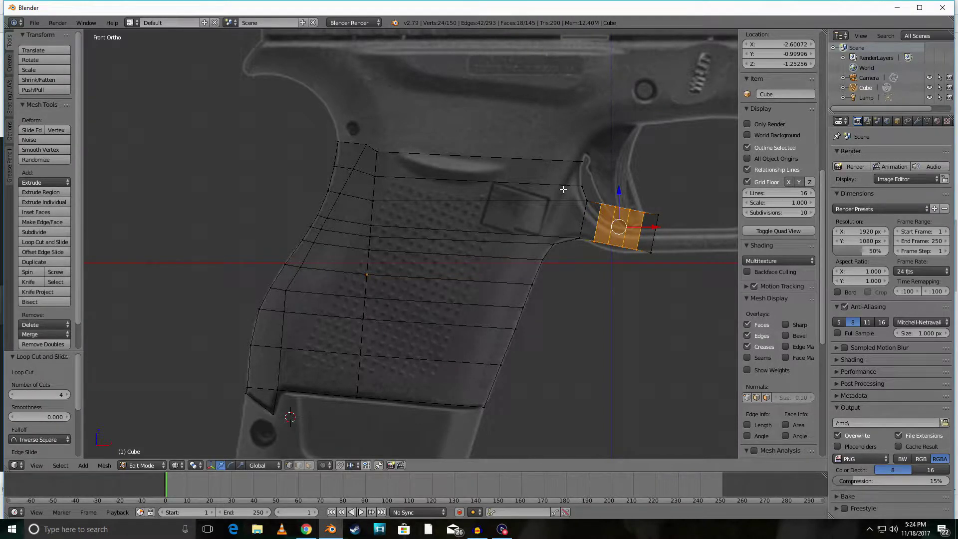
Select the upper-edge vertices of the trigger guard section, including its end, and move them about -0.105 along Z
key(a)
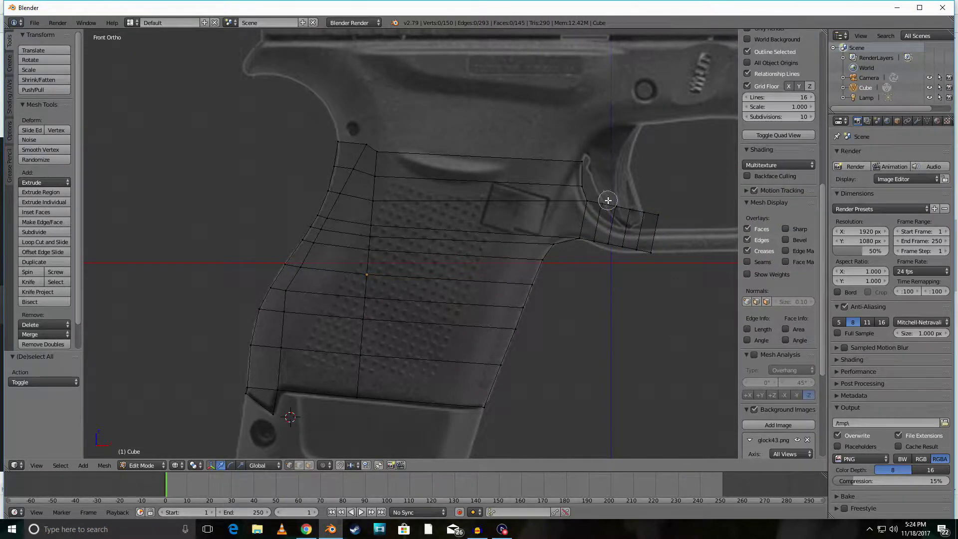
alt+right_click(609, 202)
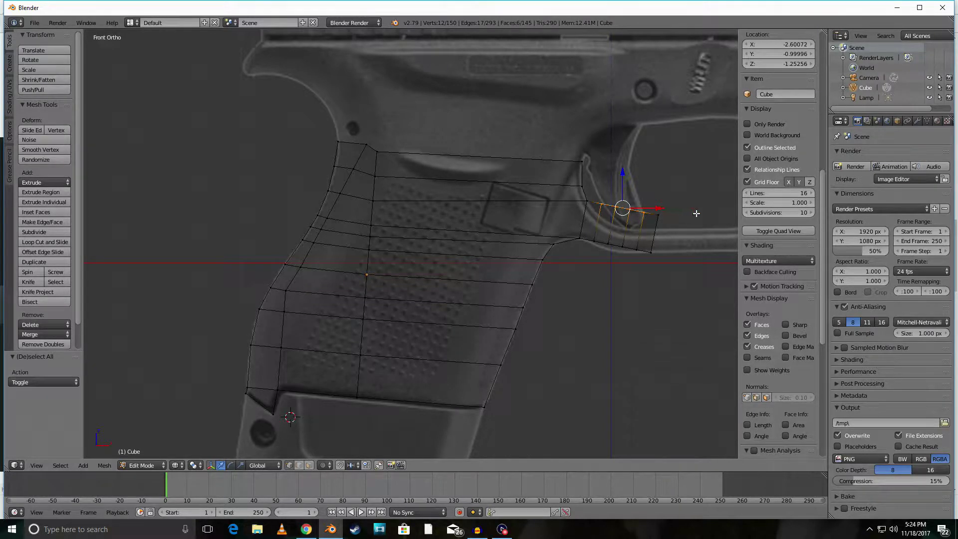
alt+shift+right_click(661, 214)
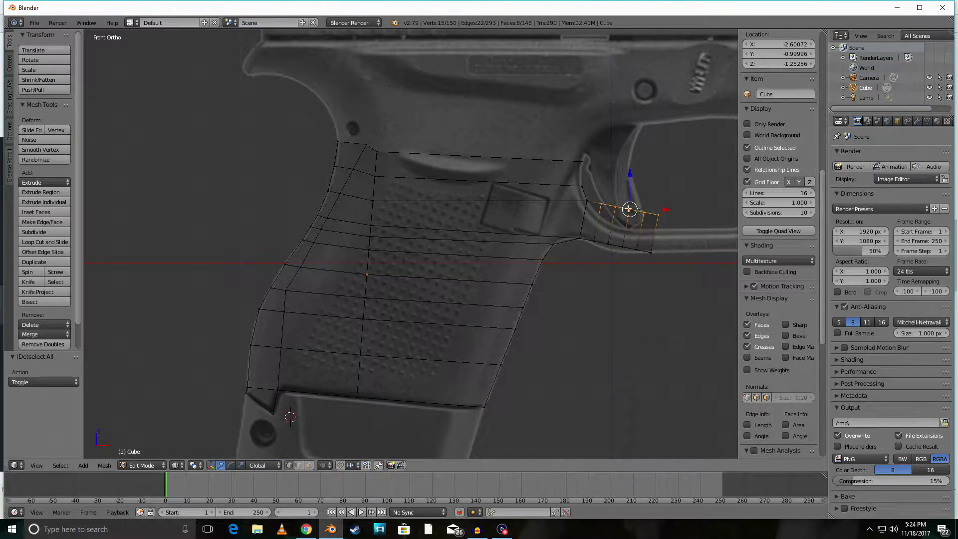
key(g)
key(z)
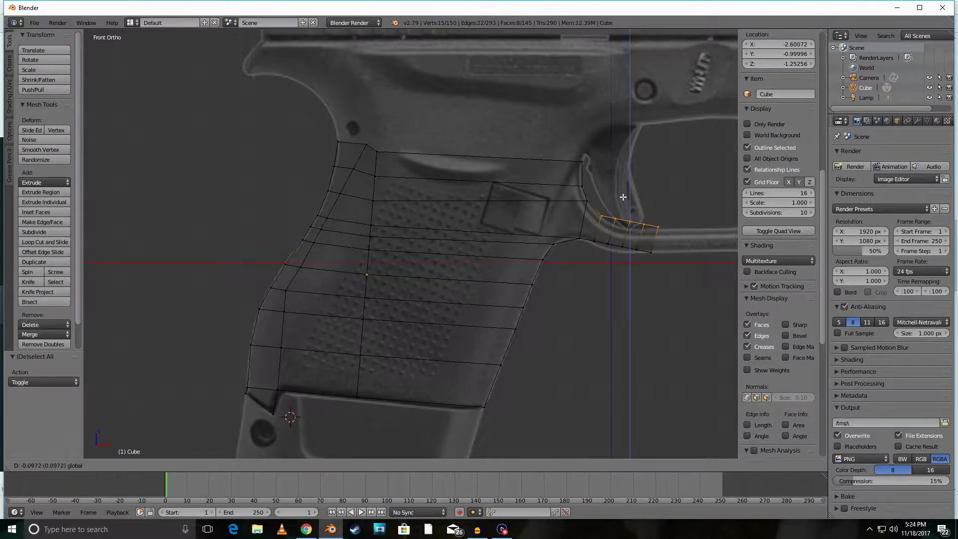
click(622, 198)
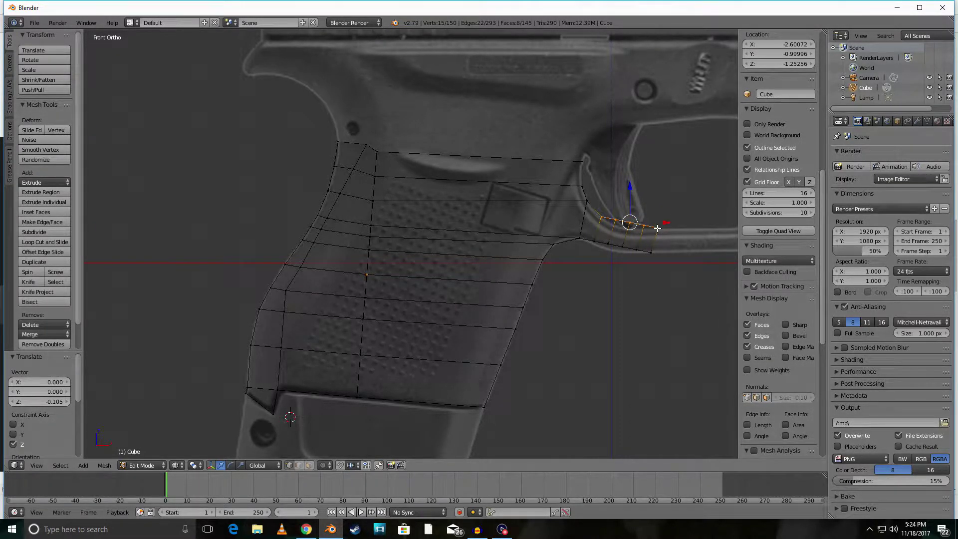
Deselect the first and last upper-edge vertices of the guard section and move the middle three columns about -0.028 along Z
key(c)
middle_click(663, 225)
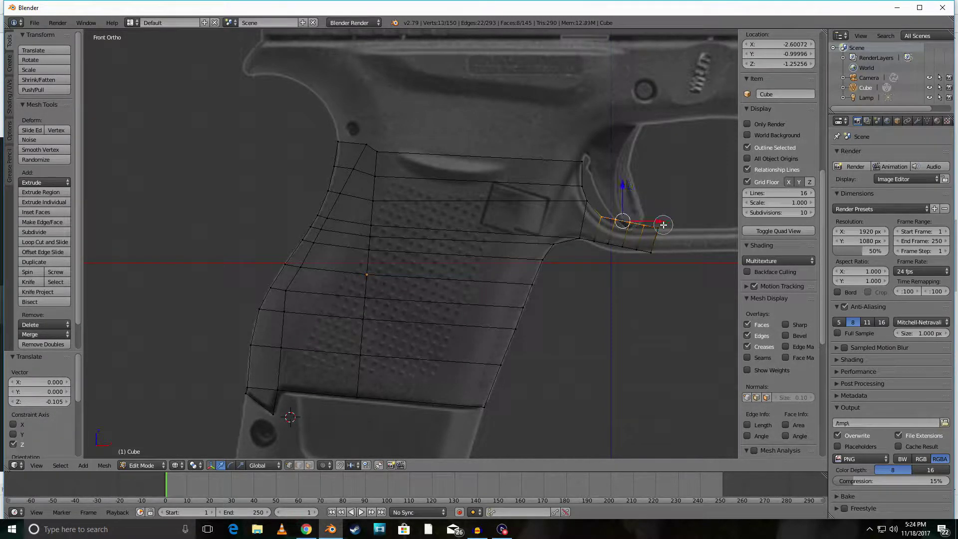
middle_click(600, 210)
key(Escape)
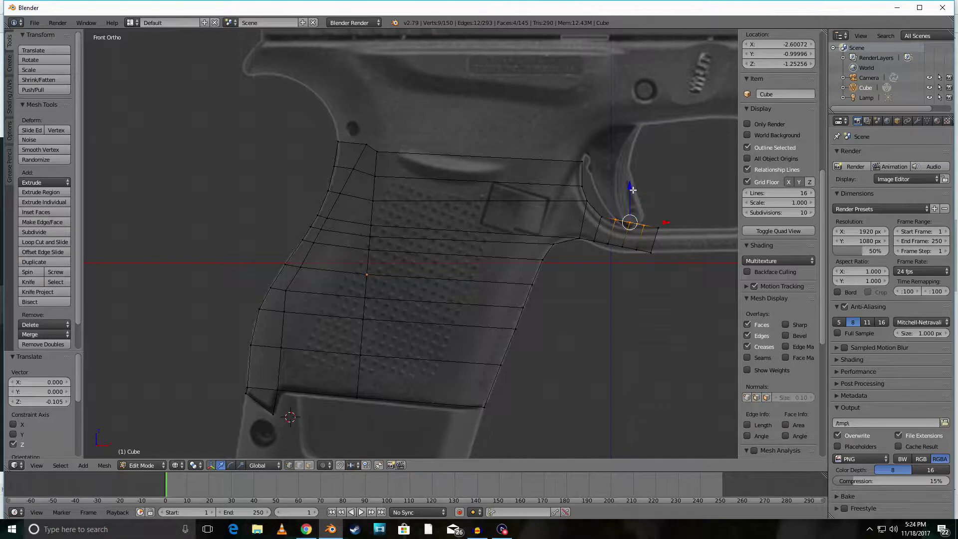
drag(633, 189, 631, 193)
Deselect the frontmost of those upper columns and lower the remaining two about -0.028 along Z to follow the guard's curve
key(c)
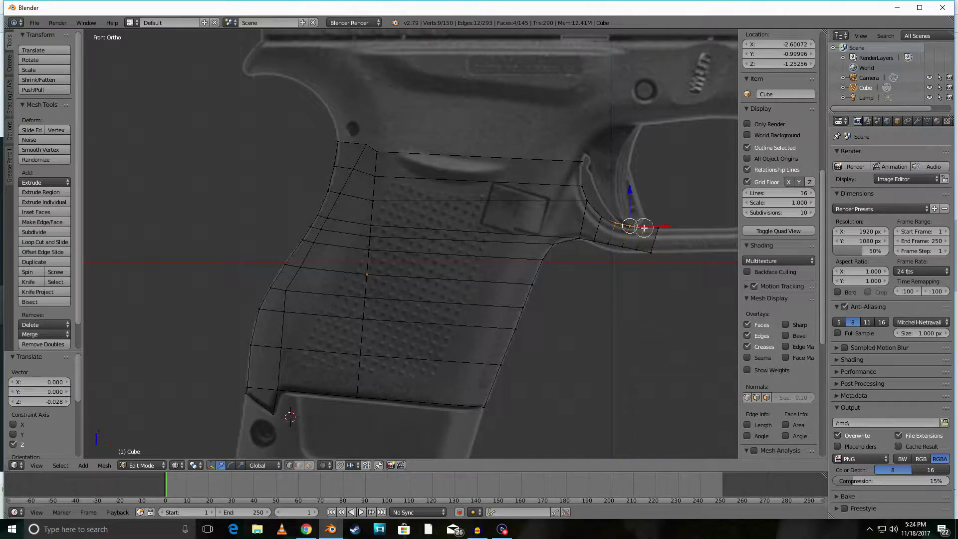
middle_click(643, 227)
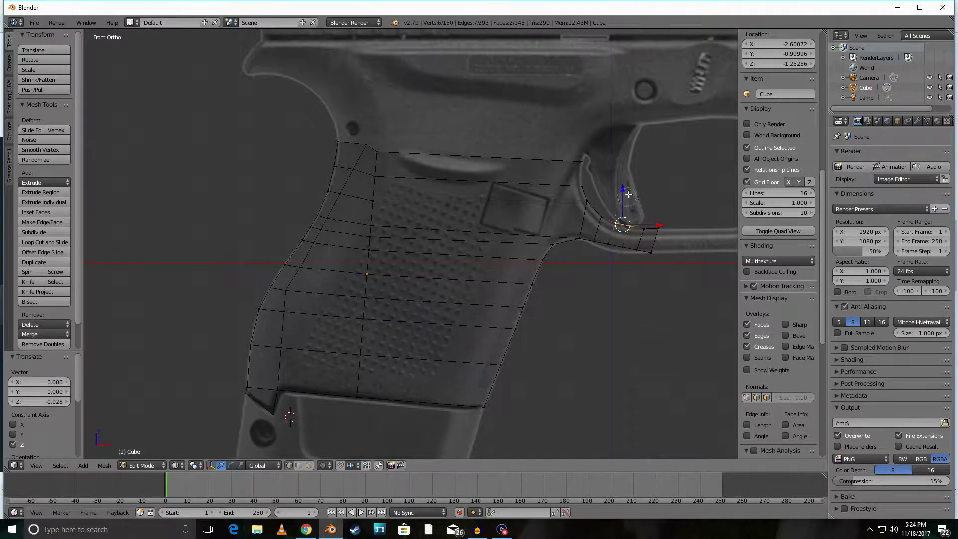
right_click(626, 197)
drag(624, 190, 621, 196)
Select the lower-edge vertices of the guard section's four inner loops and move them about -0.024 along Z
key(c)
middle_click(622, 231)
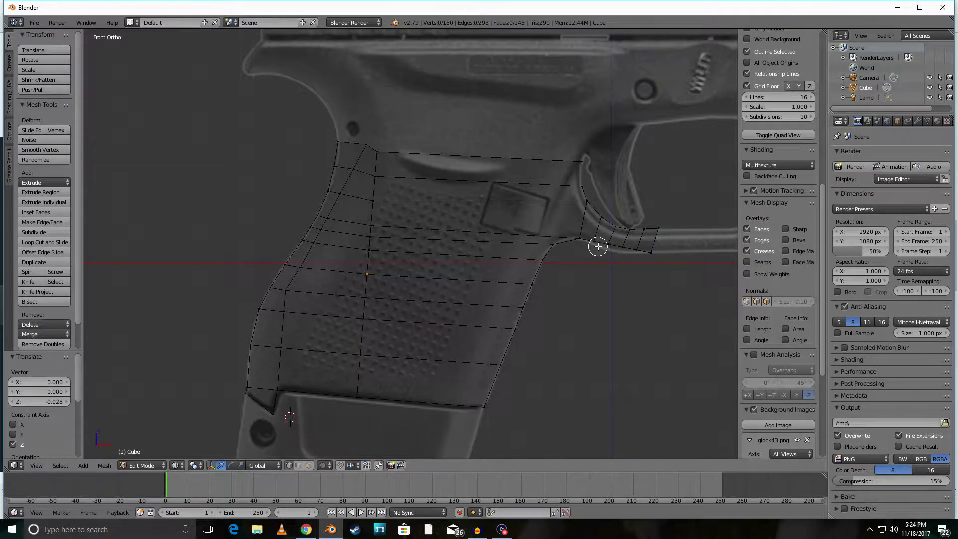
drag(598, 246, 629, 253)
right_click(629, 252)
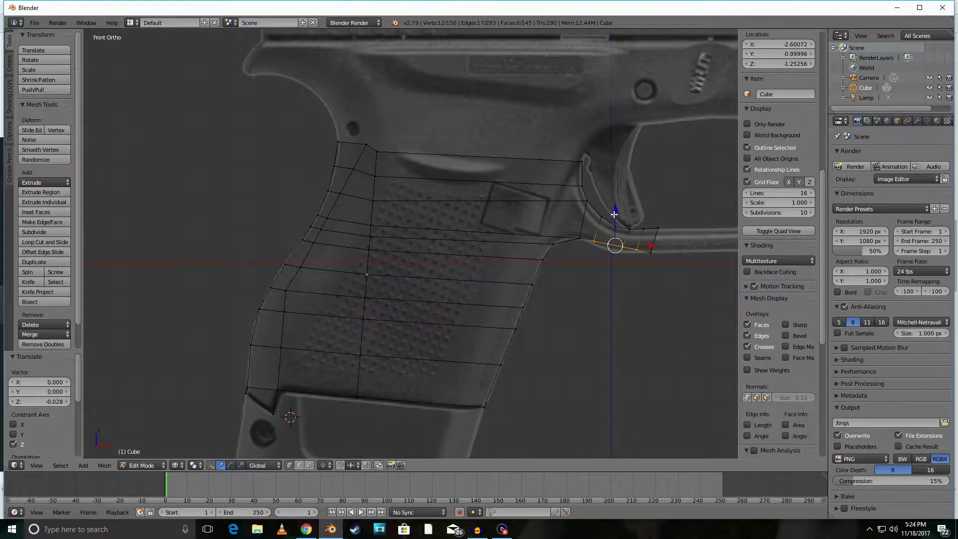
drag(614, 215, 613, 218)
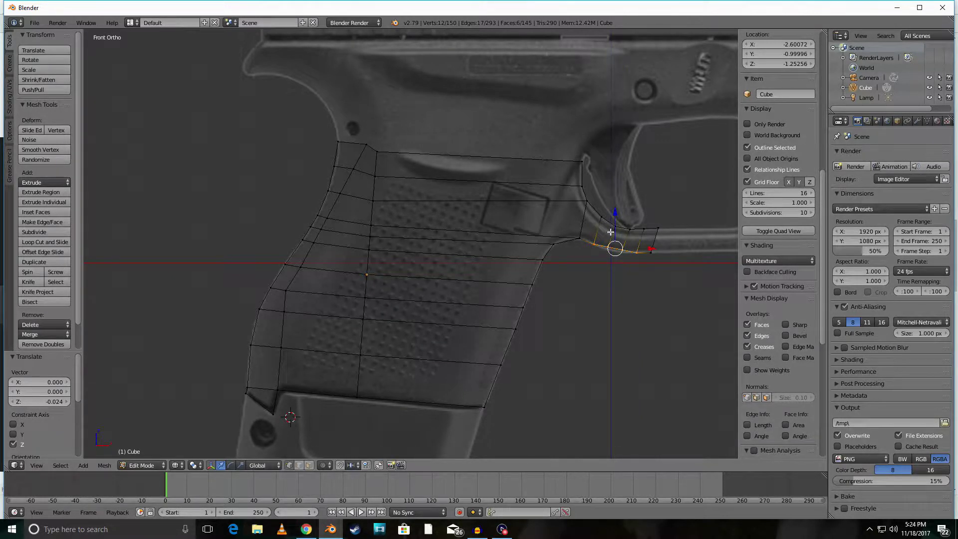
Deselect the outer two lower-edge columns and move the middle two about -0.024 along Z
middle_click(637, 250)
middle_click(590, 239)
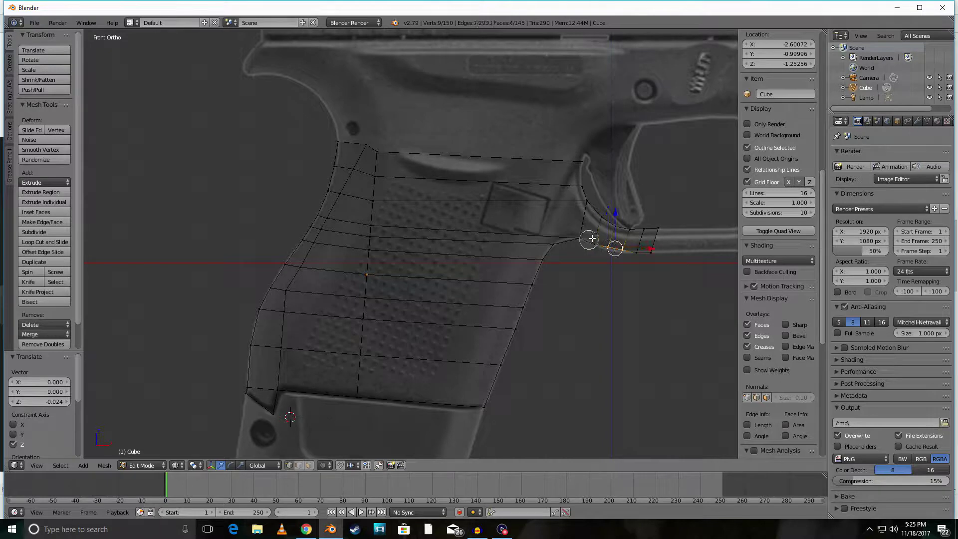
right_click(591, 239)
drag(614, 220, 617, 223)
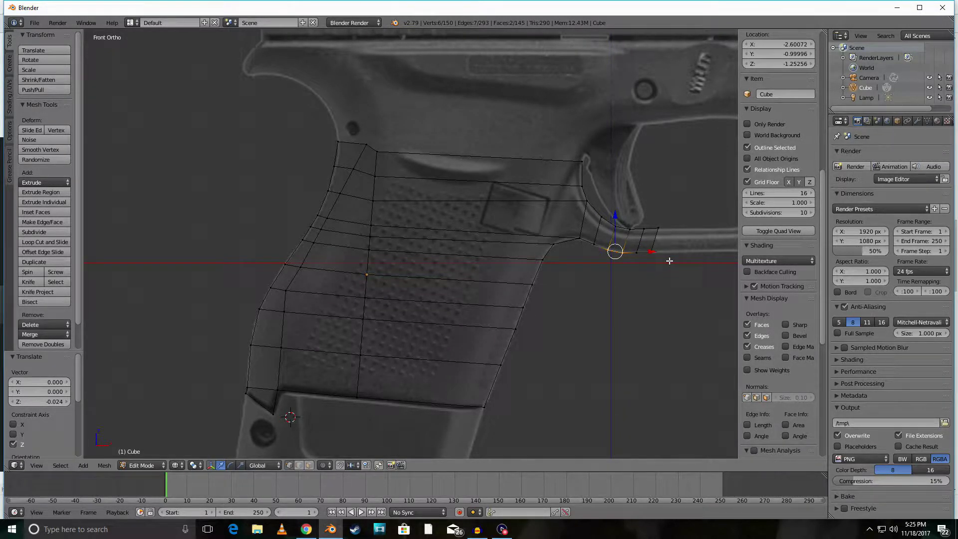
Select the lower vertices at the guard section's end and move them about 0.061 along X and -0.005 along Z
shift+middle_drag(669, 261, 459, 237)
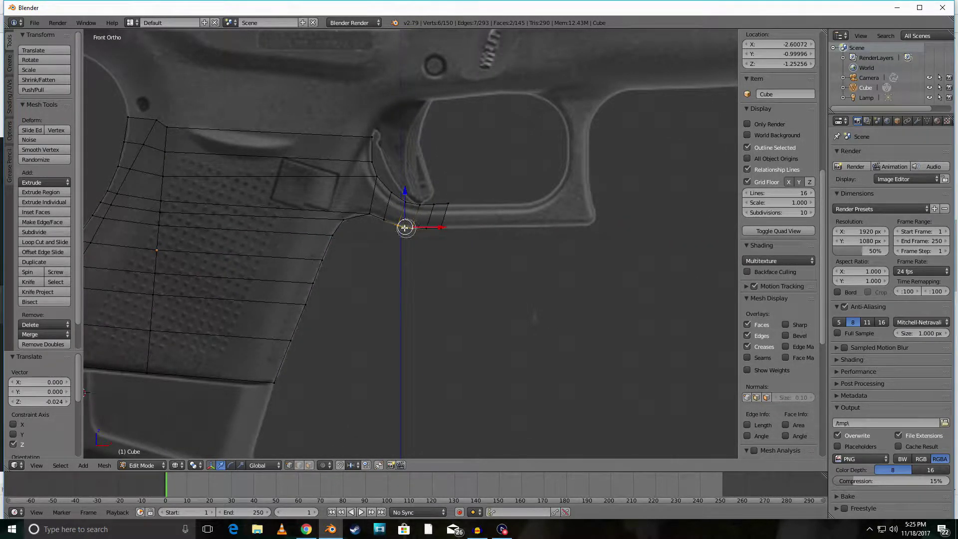
middle_click(407, 227)
click(444, 229)
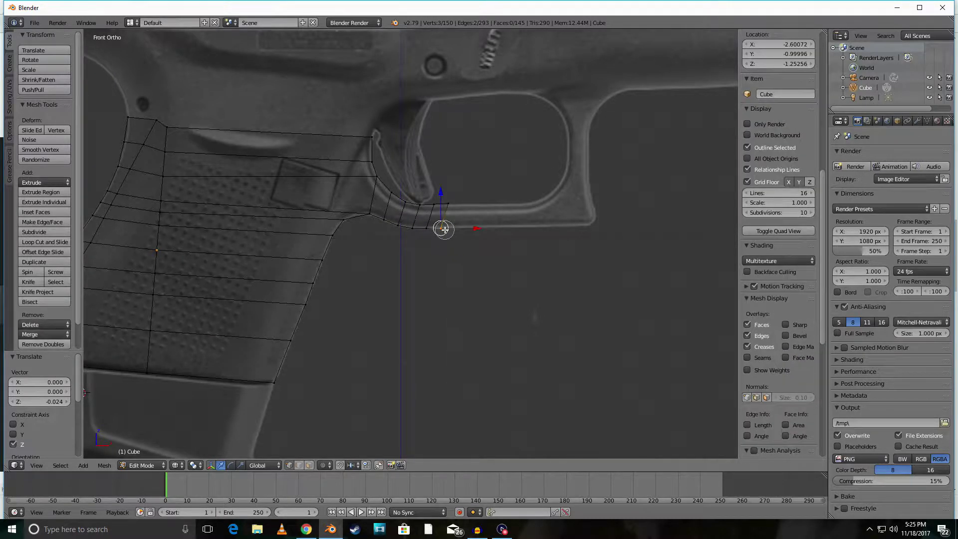
right_click(444, 230)
drag(472, 229, 480, 229)
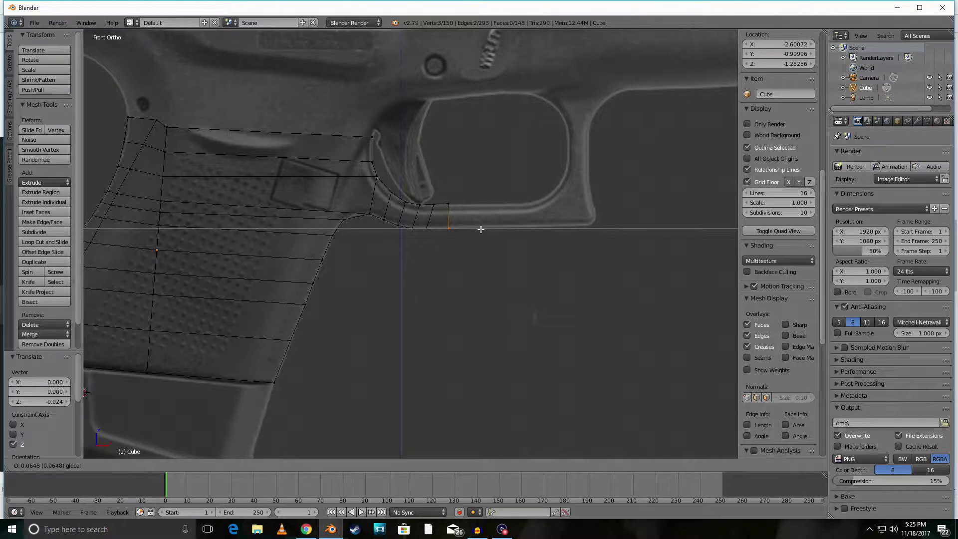
drag(480, 228, 480, 227)
scroll(479, 227, up, 6)
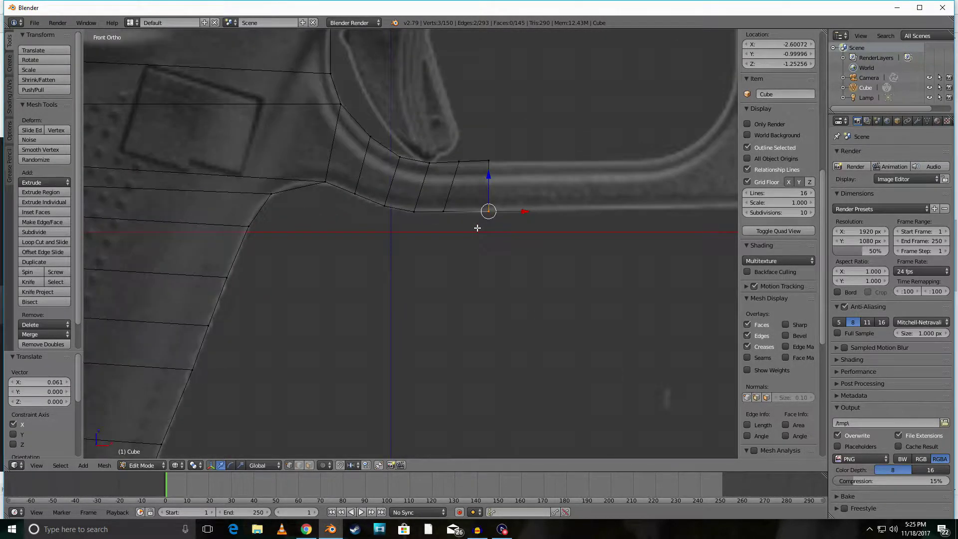
shift+middle_drag(513, 216, 457, 234)
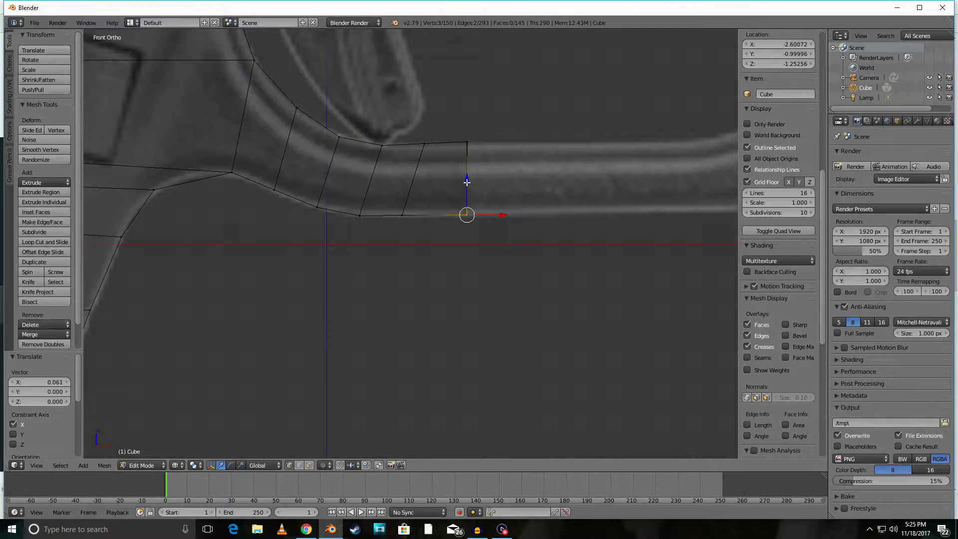
drag(467, 182, 467, 182)
Extrude the trigger guard's full end edge about 0.645 forward, and move the new end a further 0.532 along X
shift+right_click(469, 142)
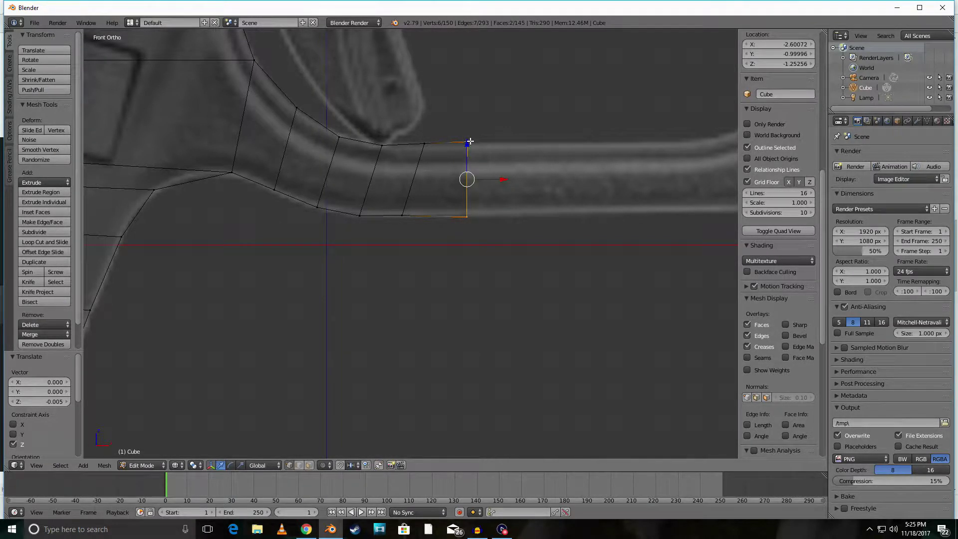
key(e)
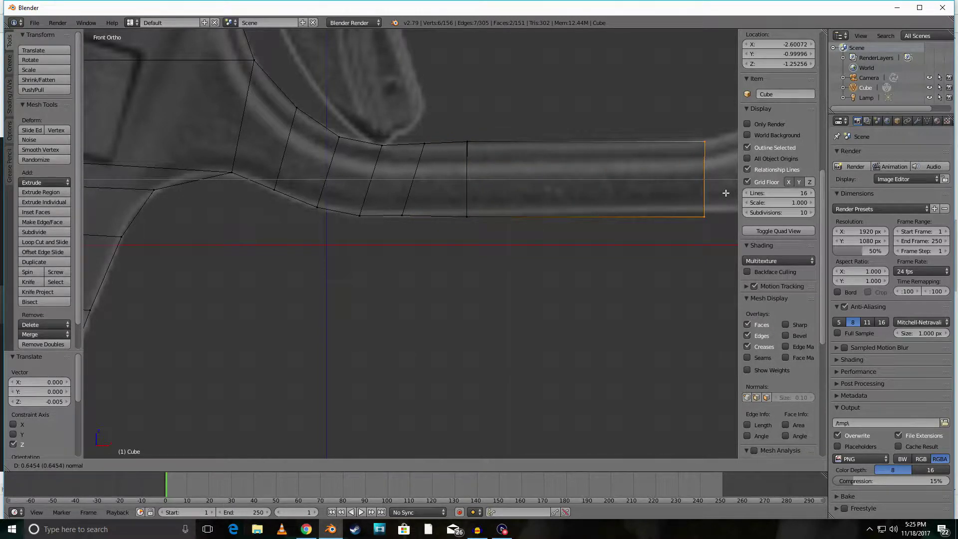
click(725, 192)
scroll(620, 230, down, 3)
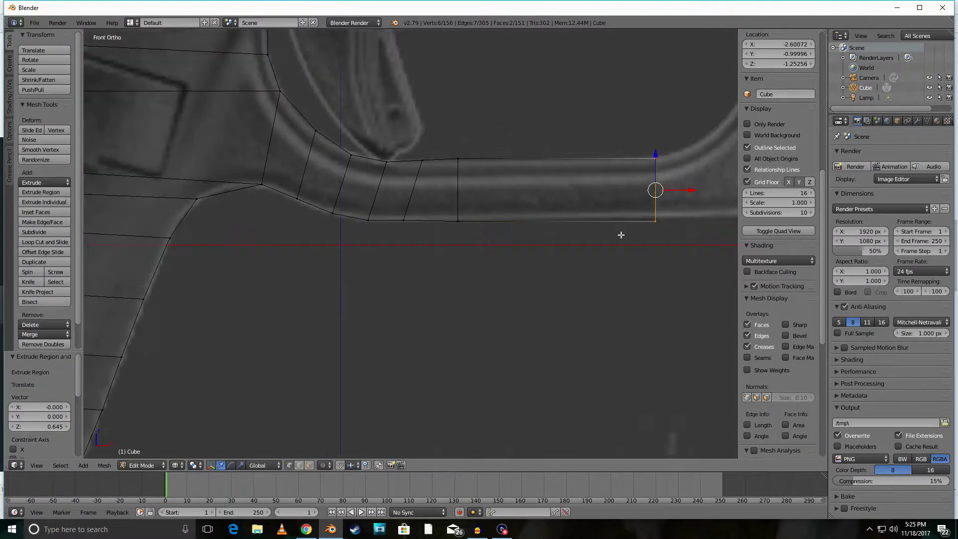
key(g)
key(x)
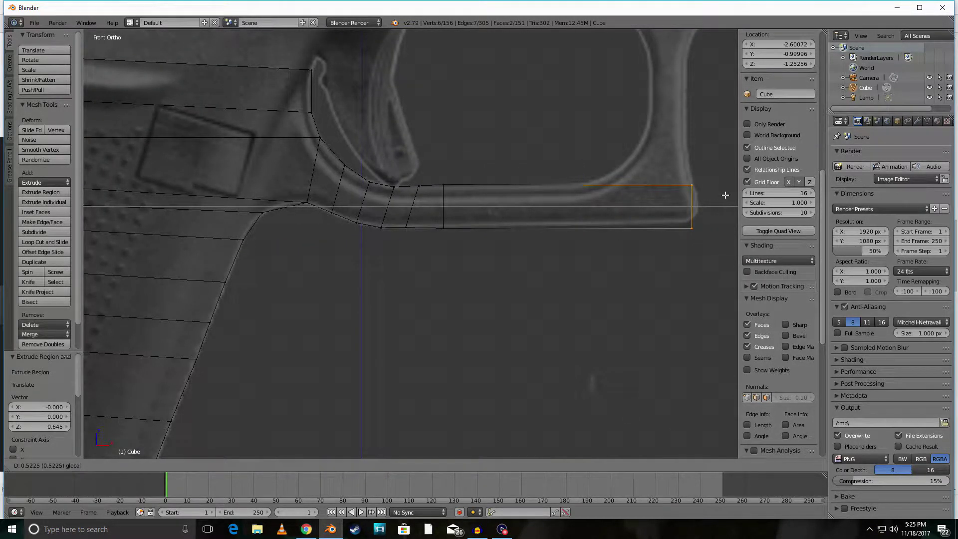
click(723, 195)
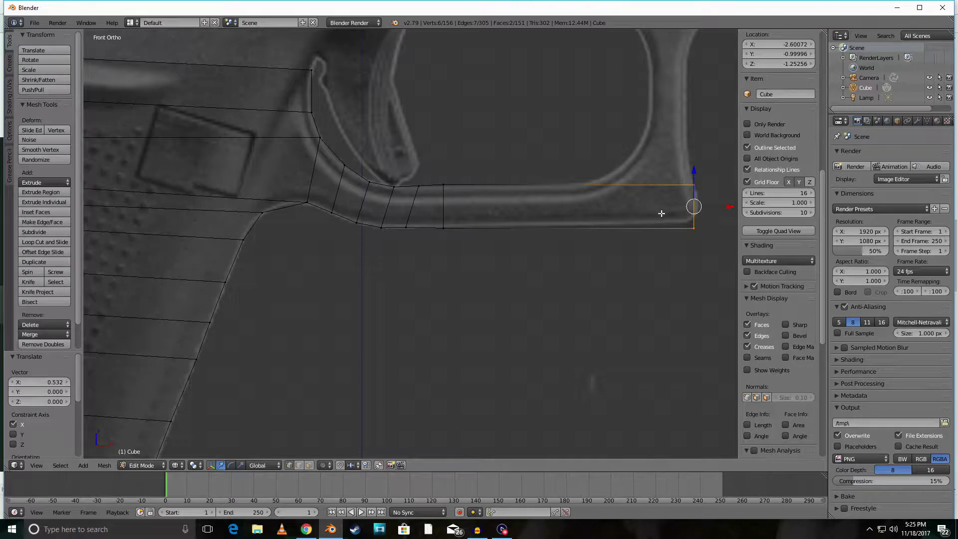
Add a single loop cut across the middle of the long extruded guard section
key(ctrl+r)
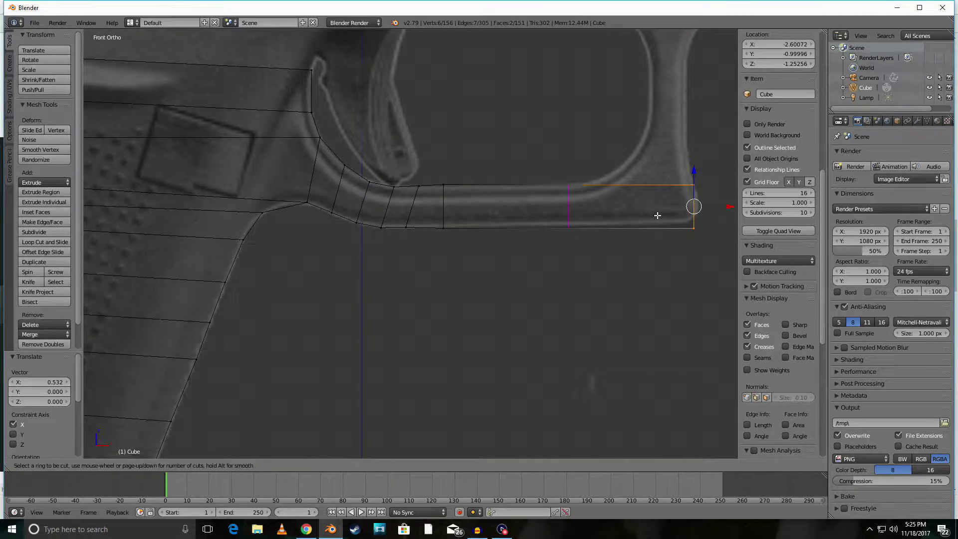
click(574, 199)
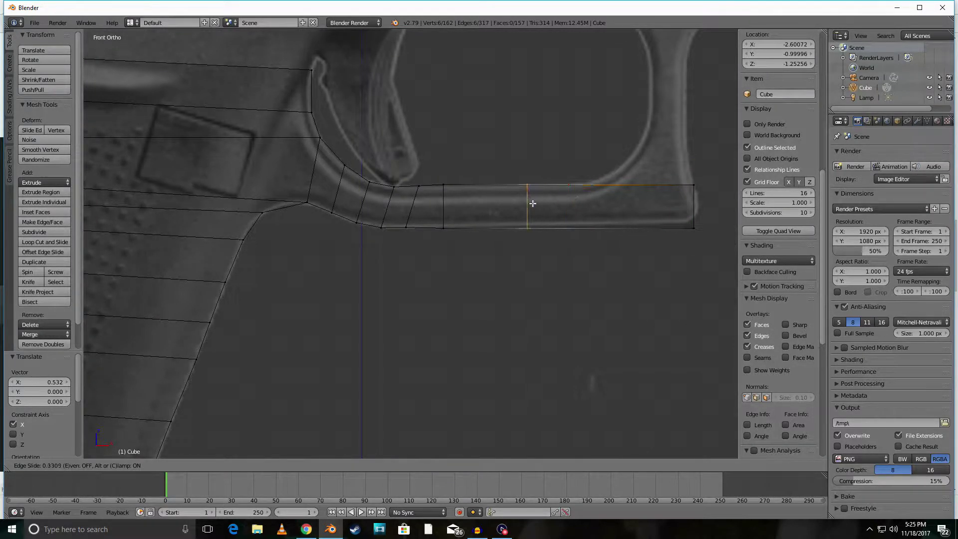
click(587, 195)
Add four evenly spaced, centered loop cuts running lengthwise along the trigger guard, and clear the selection
key(ctrl+r)
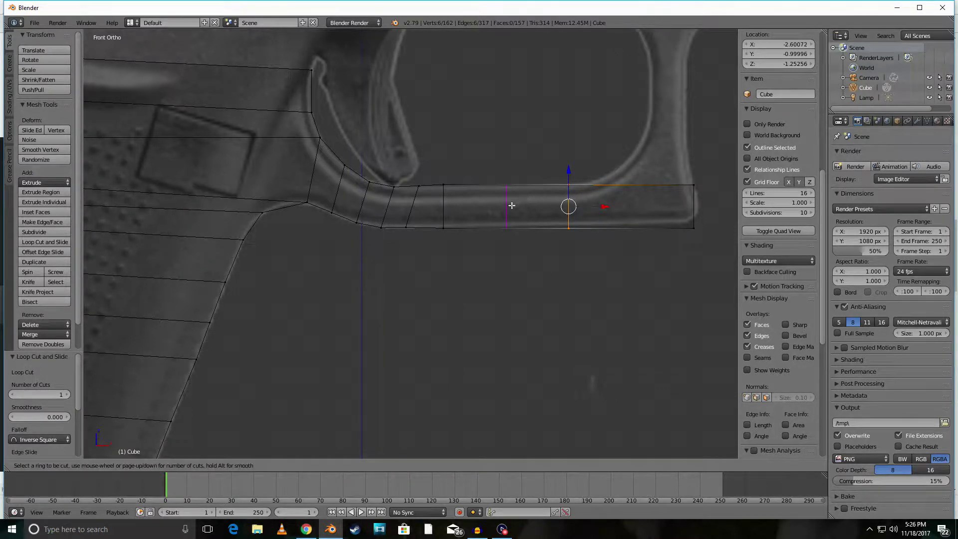
scroll(460, 205, up, 4)
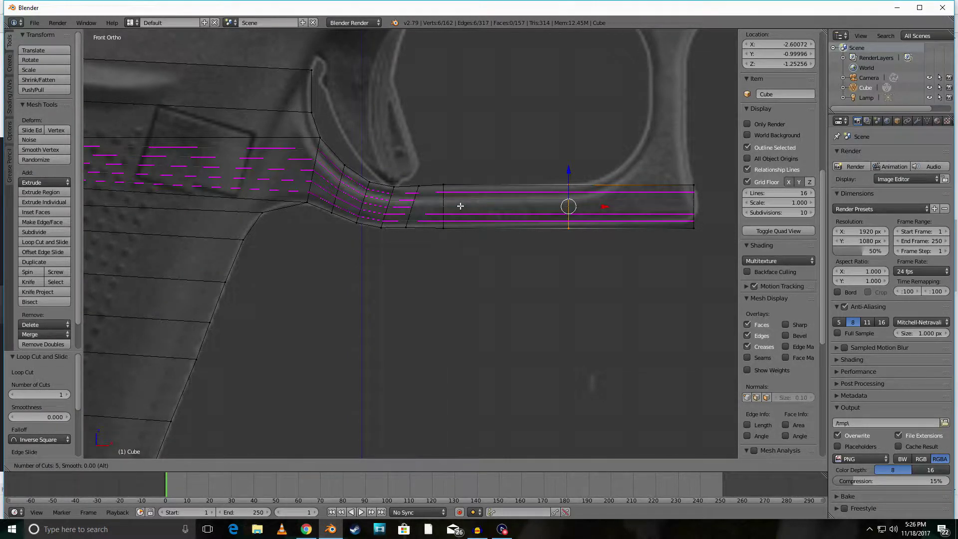
scroll(459, 206, down, 1)
click(460, 206)
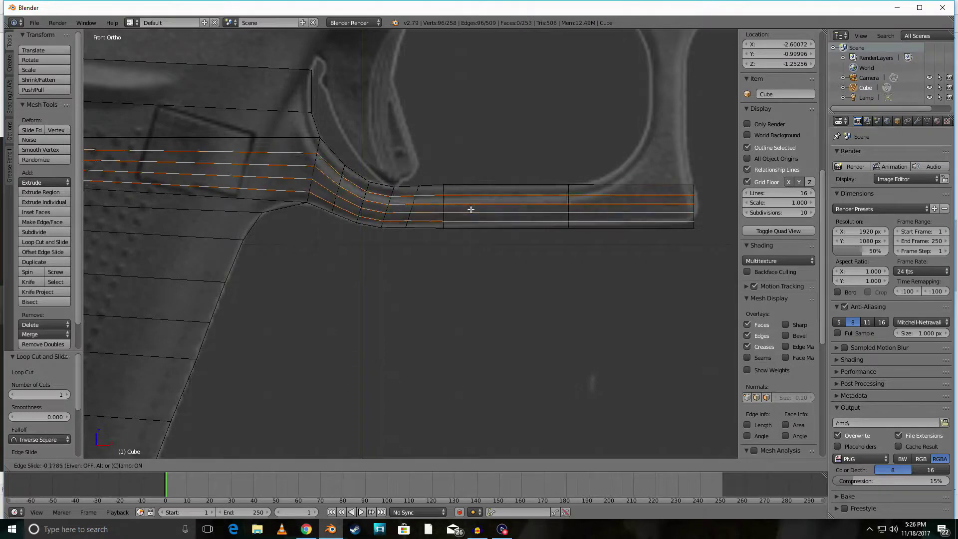
right_click(528, 222)
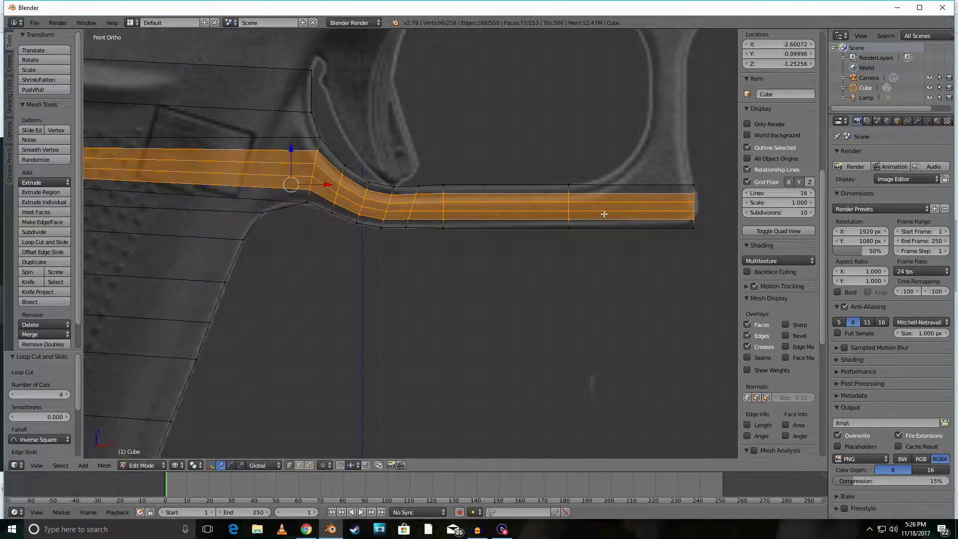
key(a)
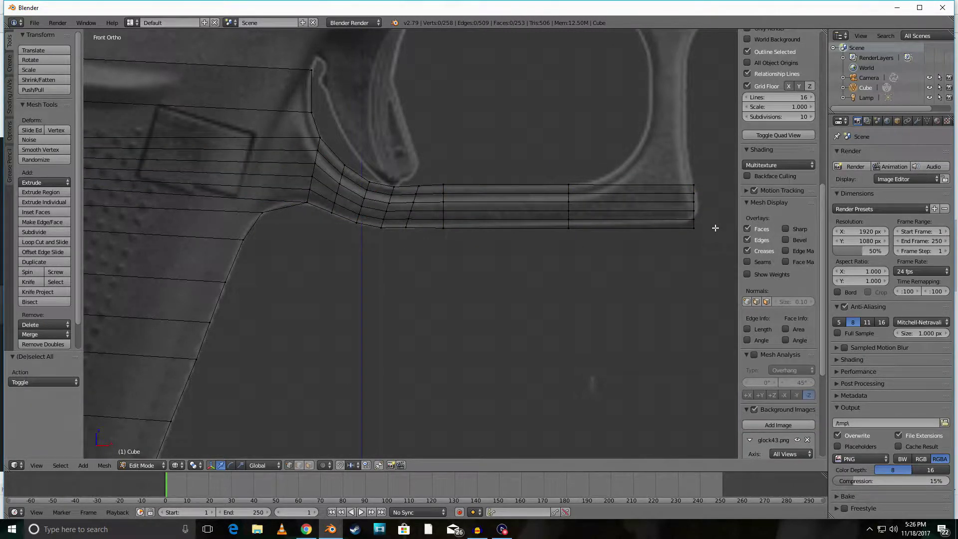
Add four evenly spaced, centered loop cuts across the guard's front segment, and clear the selection
key(ctrl+r)
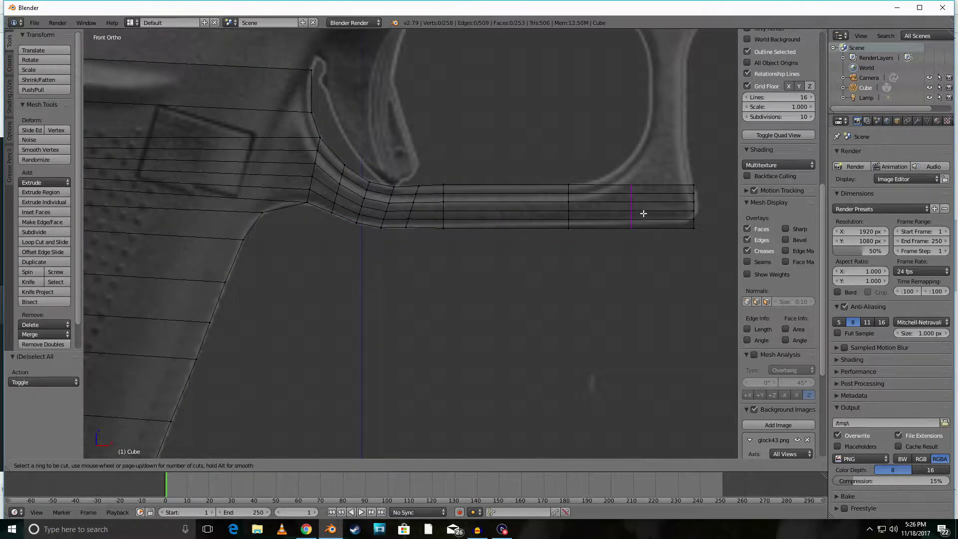
scroll(644, 214, up, 3)
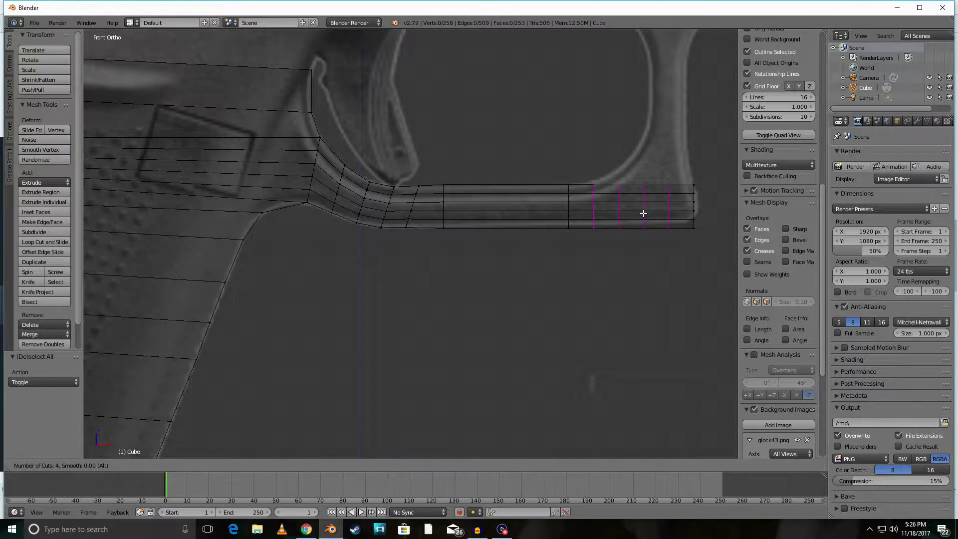
click(644, 213)
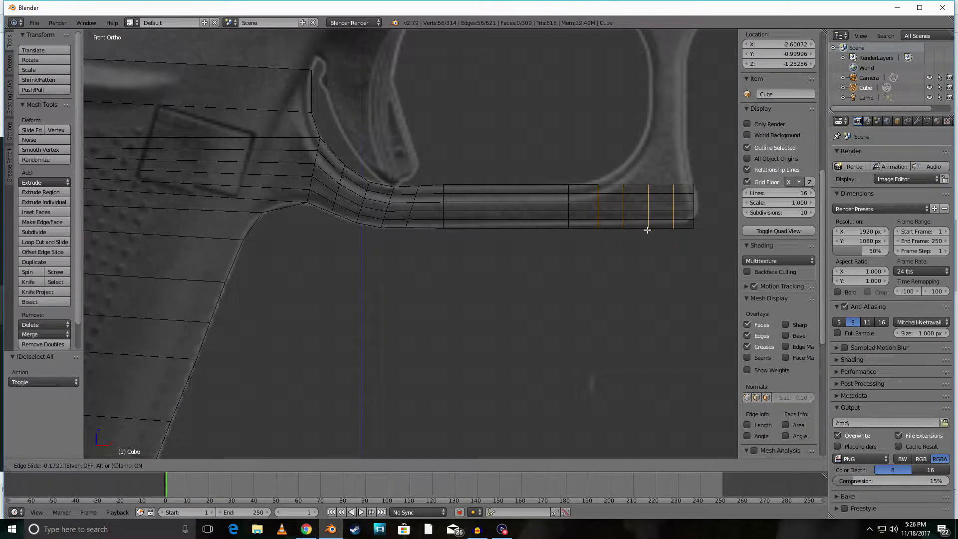
right_click(656, 248)
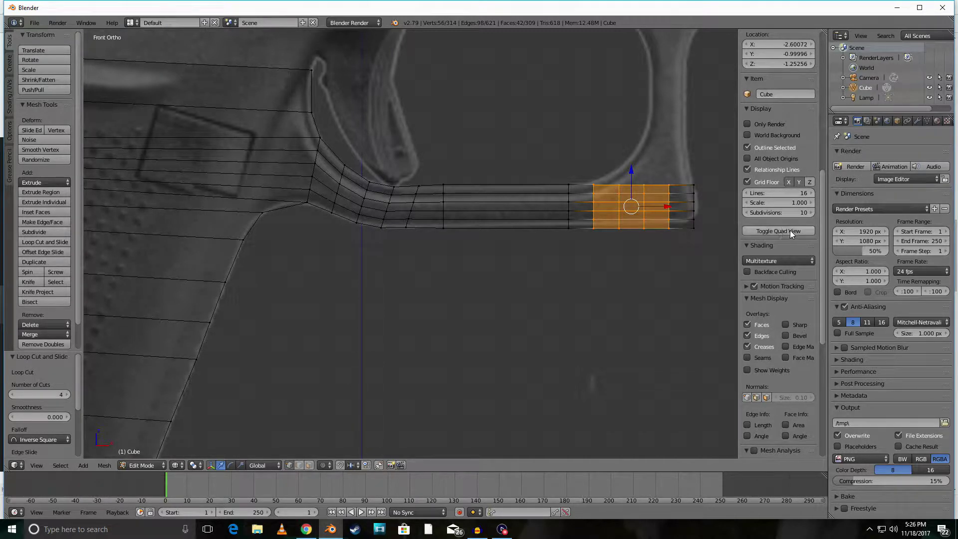
key(a)
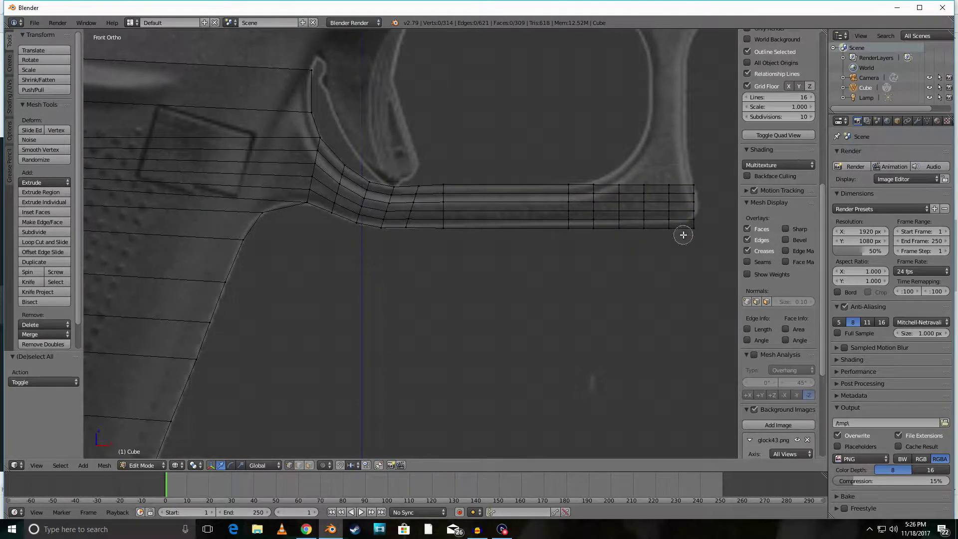
Select the whole column of vertices at the guard's front end, raise it about 0.045 along Z, and clear the selection
click(696, 232)
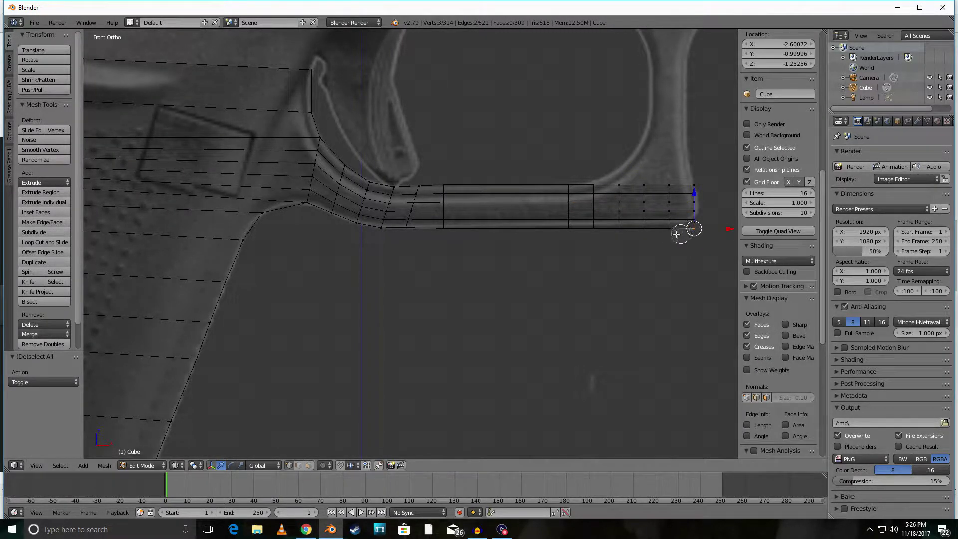
right_click(720, 233)
key(c)
drag(695, 229, 696, 166)
right_click(700, 184)
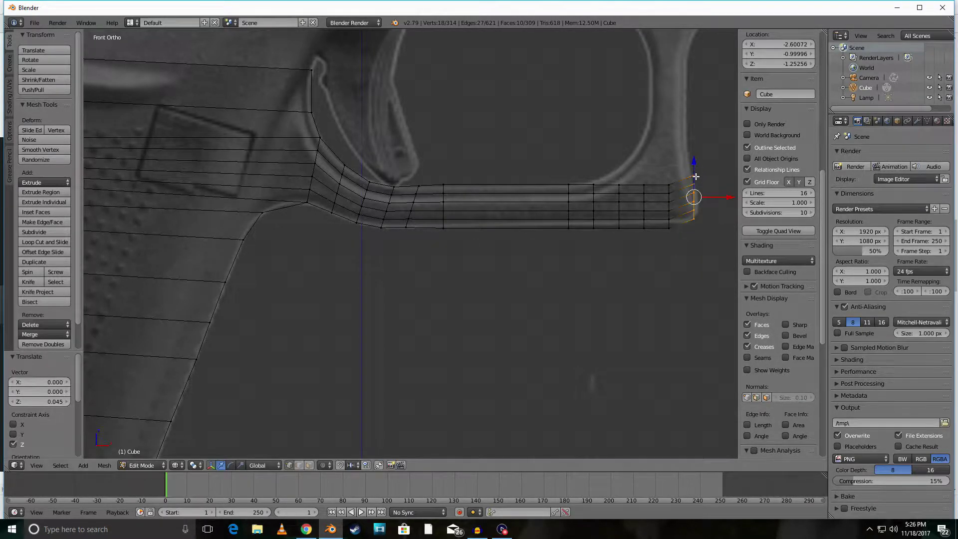
key(a)
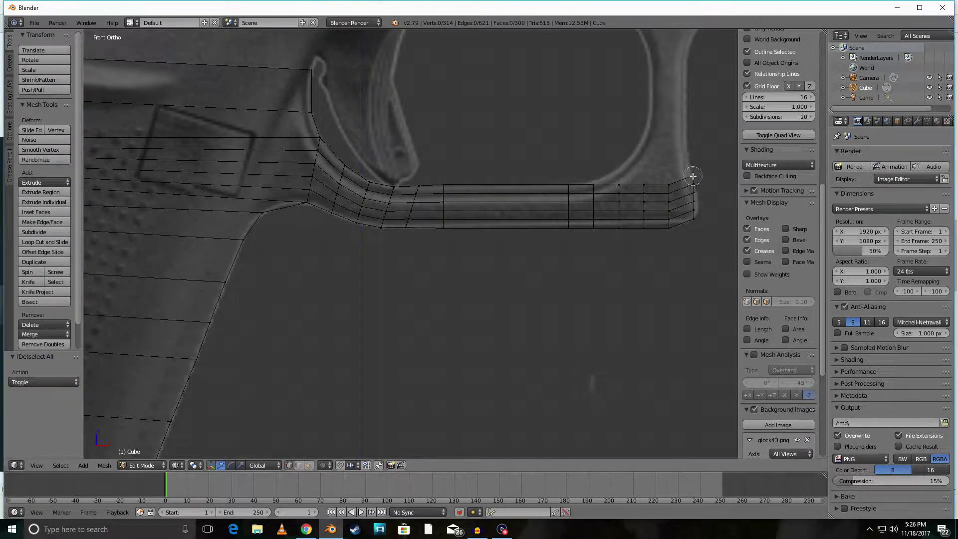
Select the topmost vertices of the guard's front end and move them about -0.014 along X
click(694, 168)
right_click(695, 168)
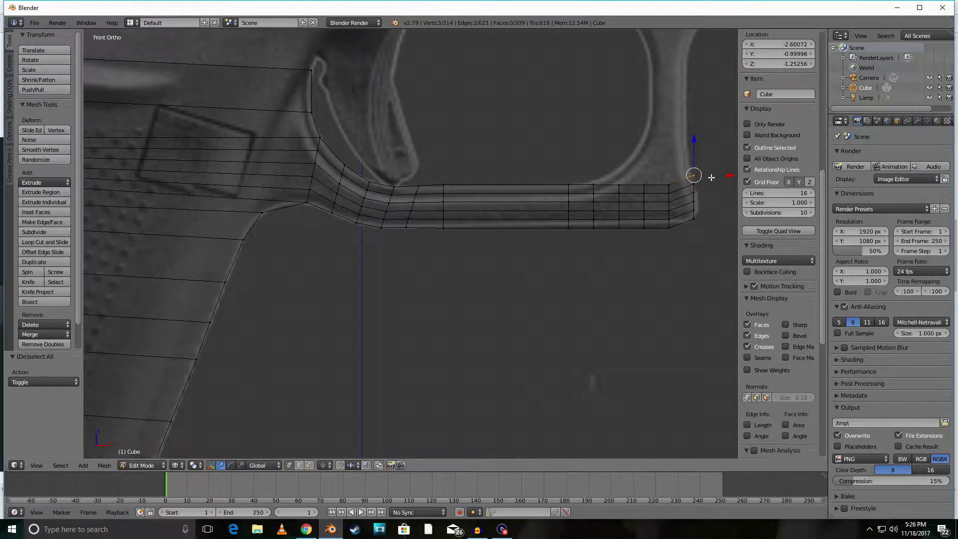
key(g)
key(x)
click(710, 175)
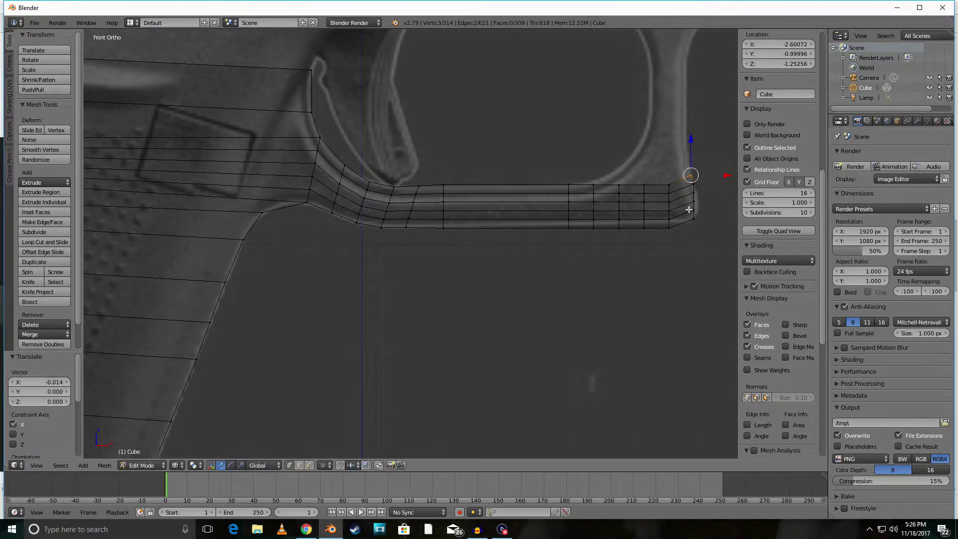
Select the fourth and fifth vertex rows from the top at the guard's front end and move them about 0.014 along X
key(a)
key(c)
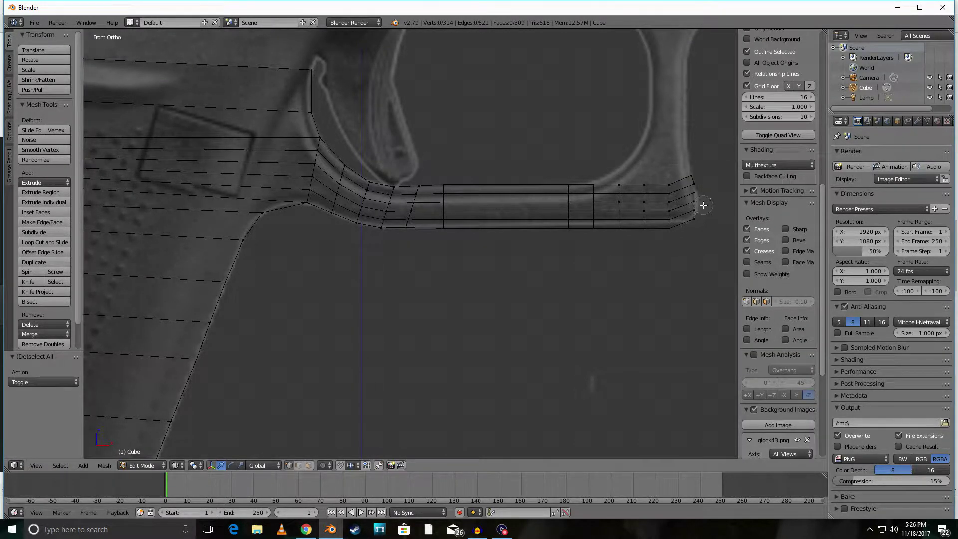
click(697, 204)
right_click(704, 204)
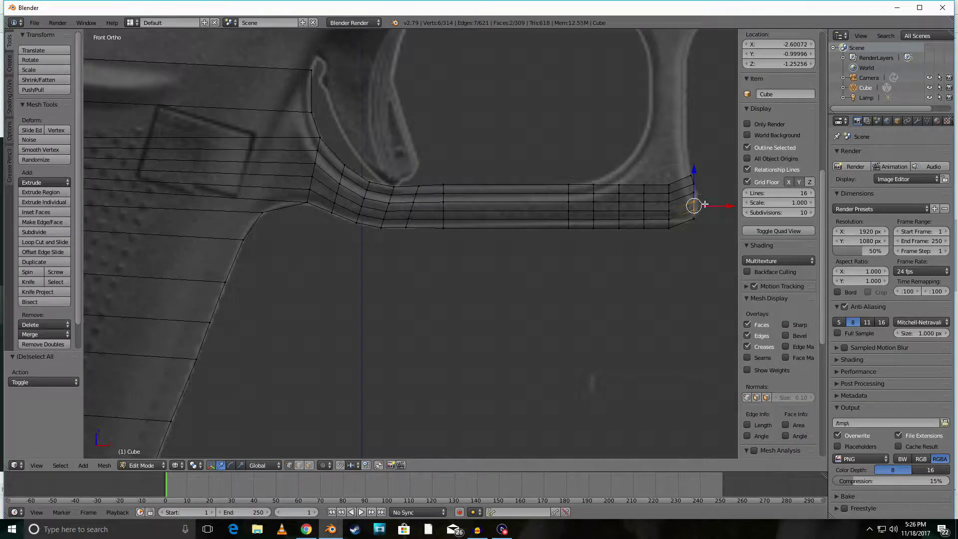
key(g)
key(x)
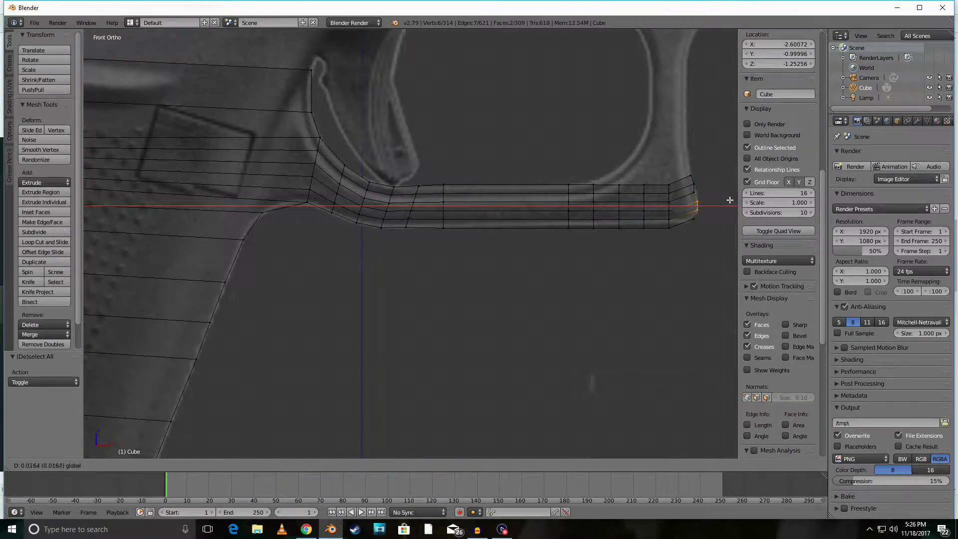
click(729, 200)
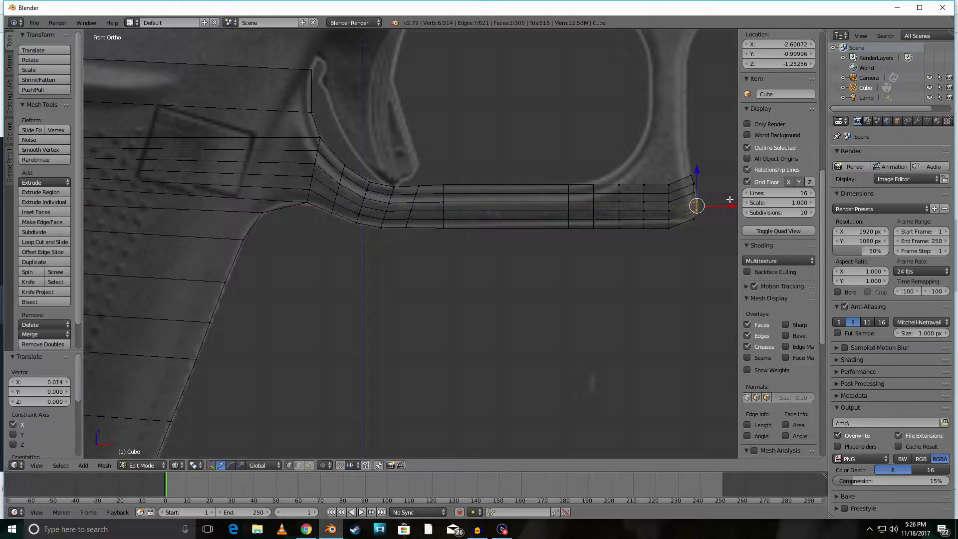
Select the third vertex row from the top at the guard's front end and move it about 0.005 along X
key(a)
key(c)
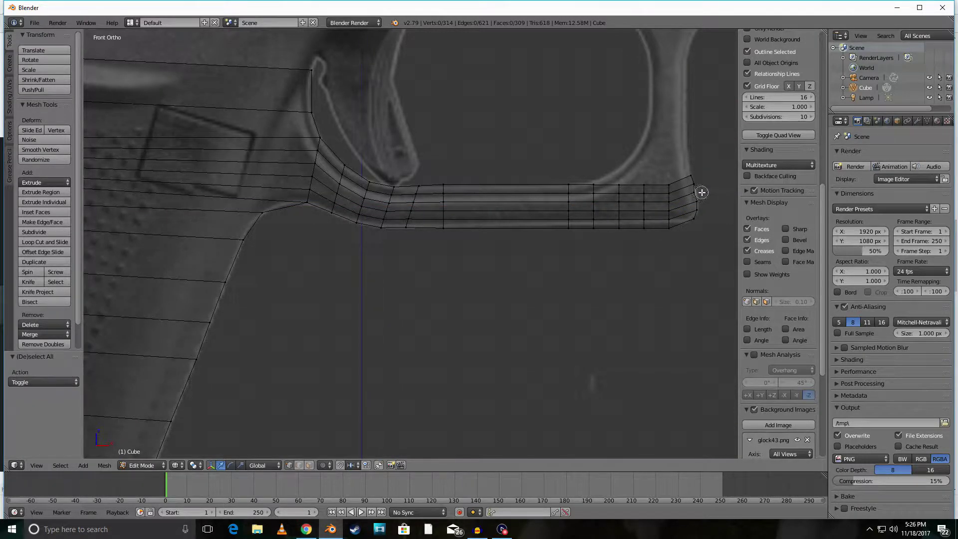
click(694, 192)
right_click(694, 192)
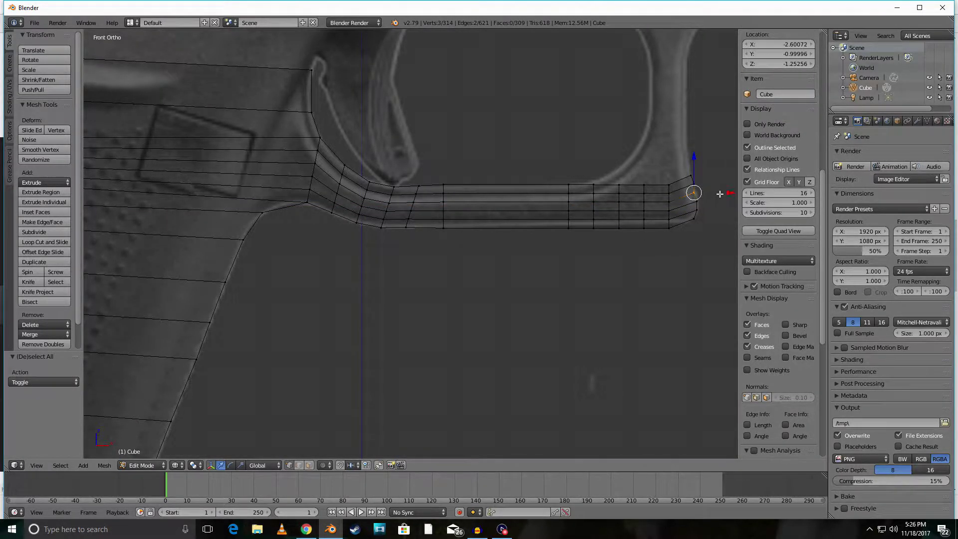
key(g)
key(x)
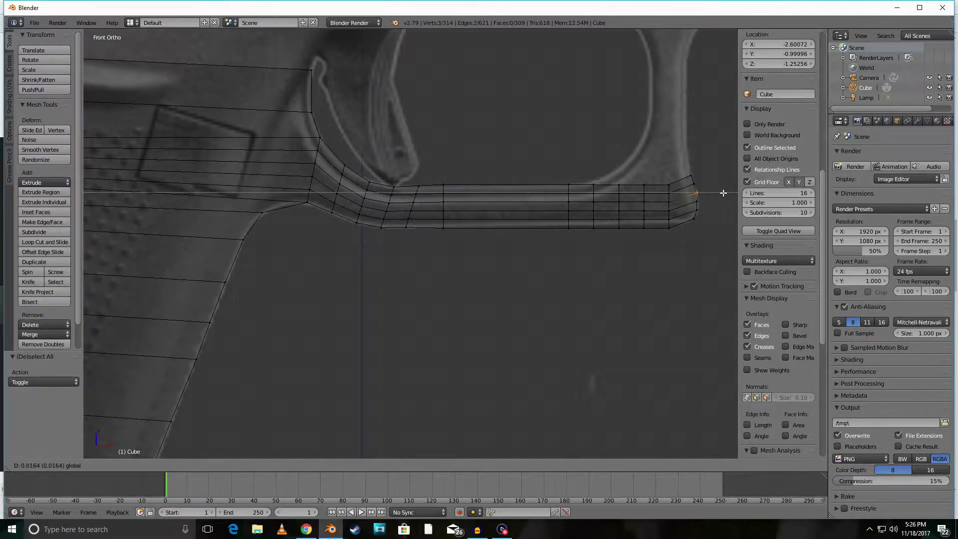
click(720, 190)
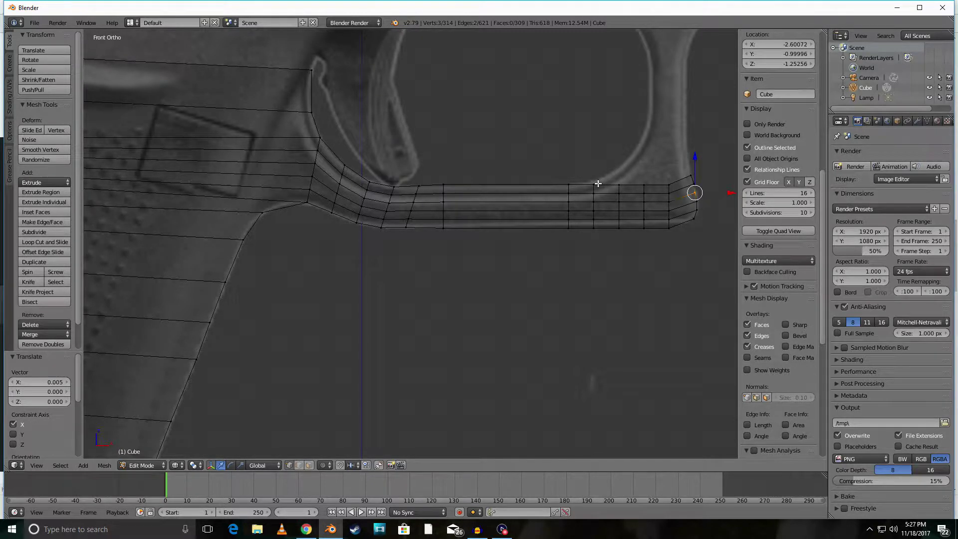
Select the five front columns of vertices along the guard's upper edge and extrude them about 0.270 upward
key(a)
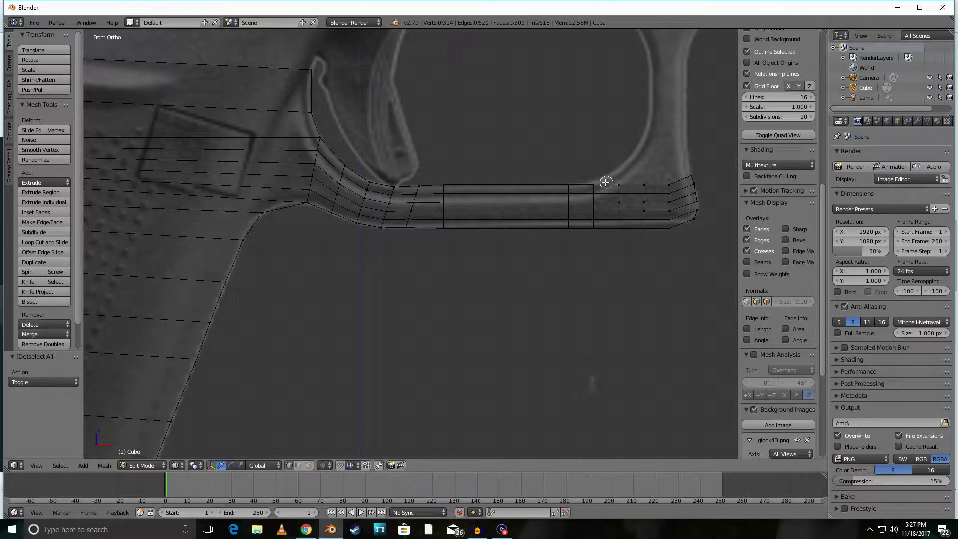
key(ctrl+z)
shift+right_click(618, 184)
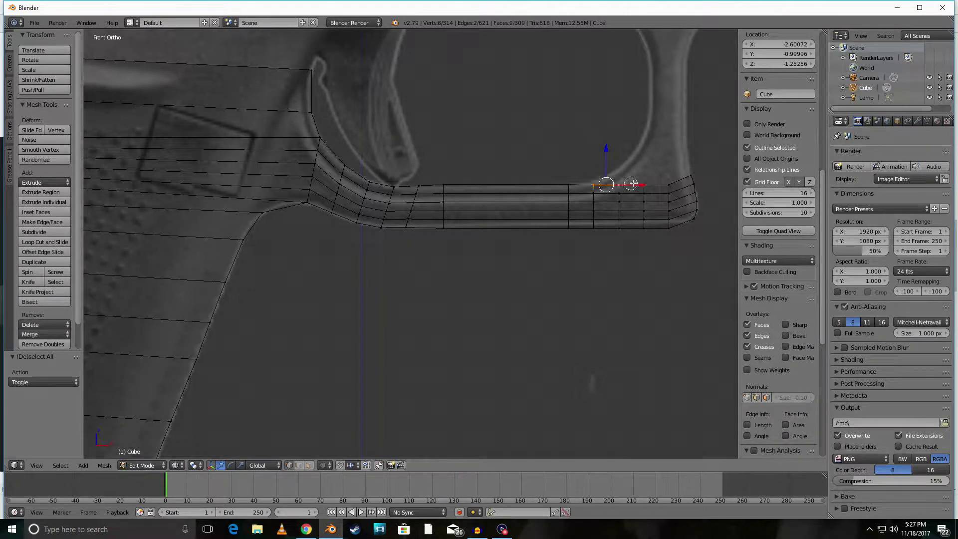
shift+right_click(644, 185)
shift+right_click(669, 185)
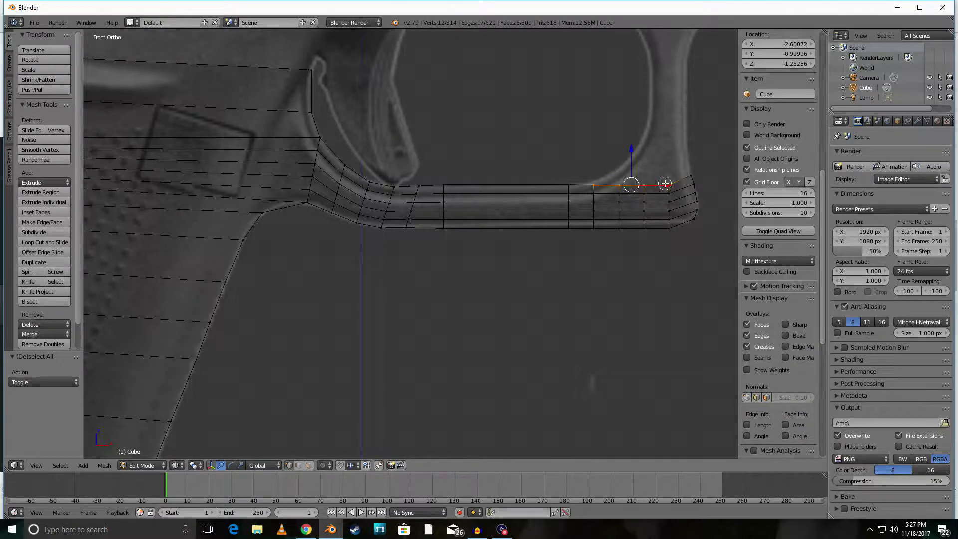
shift+right_click(684, 176)
key(e)
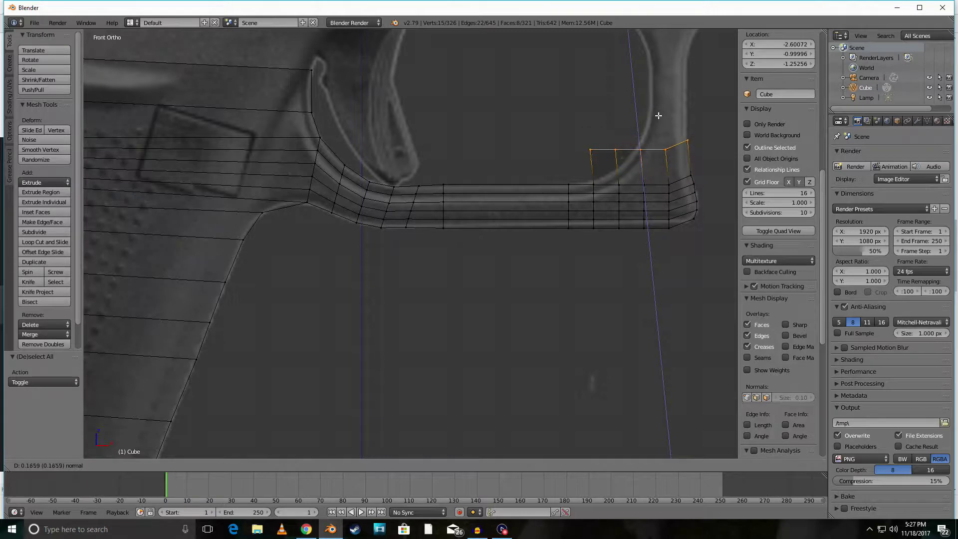
click(676, 92)
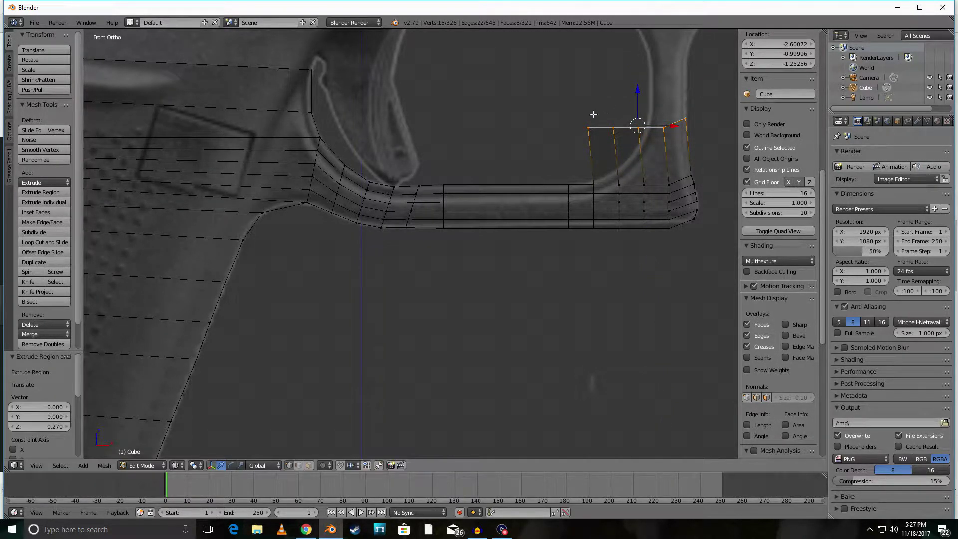
Lower the newly extruded top row at the guard's front end and shift it about 0.009 along X
drag(637, 93, 637, 127)
drag(671, 156, 674, 155)
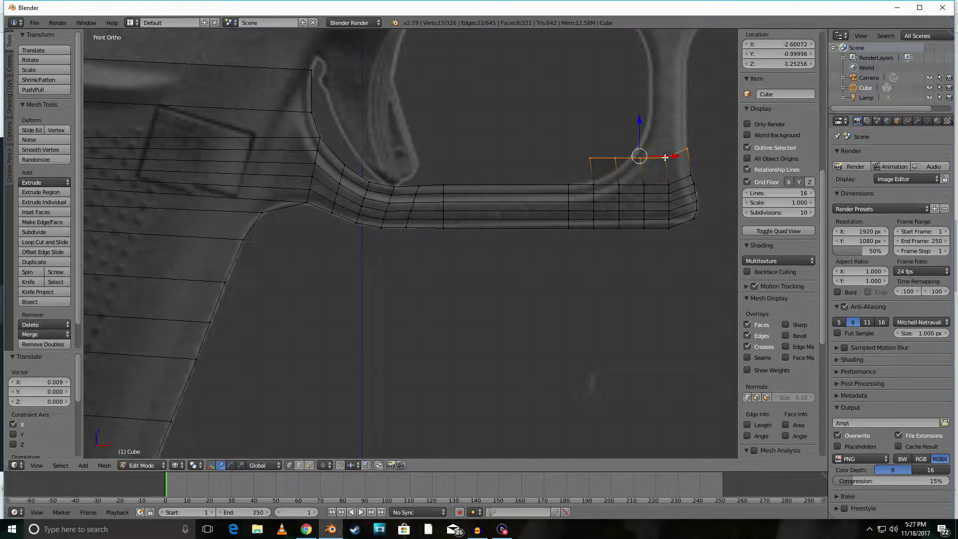
key(a)
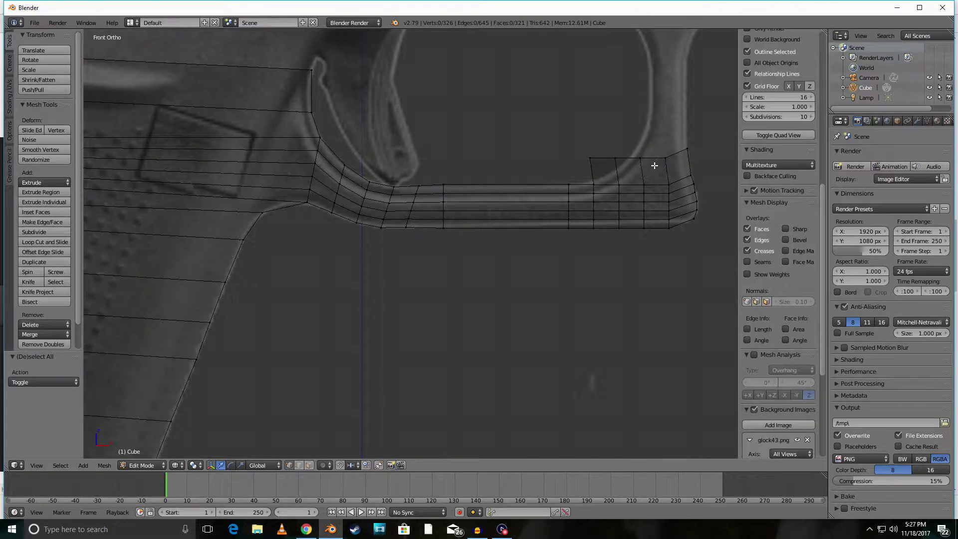
Select the two rearmost vertex columns of the extruded row and move them about 0.066 along X
click(589, 157)
click(613, 159)
right_click(613, 159)
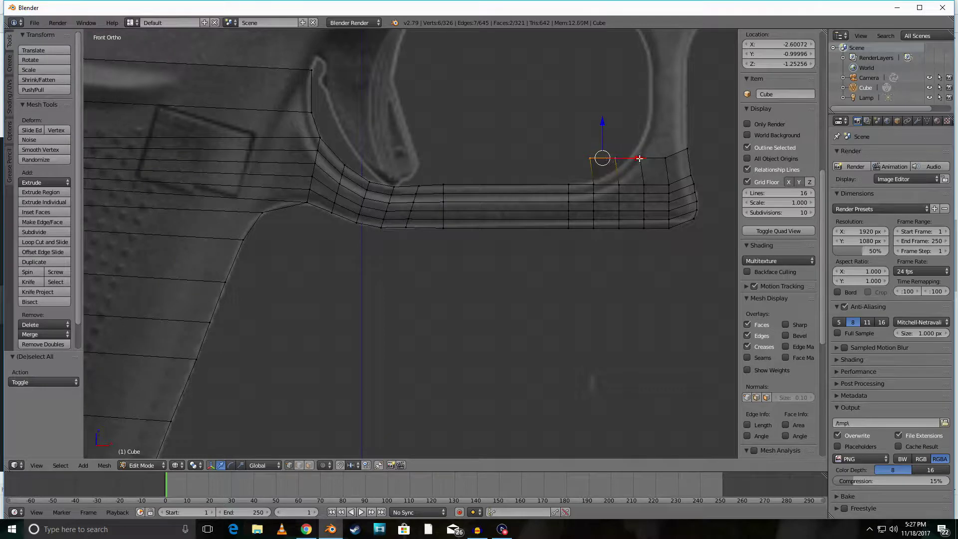
drag(638, 158, 652, 155)
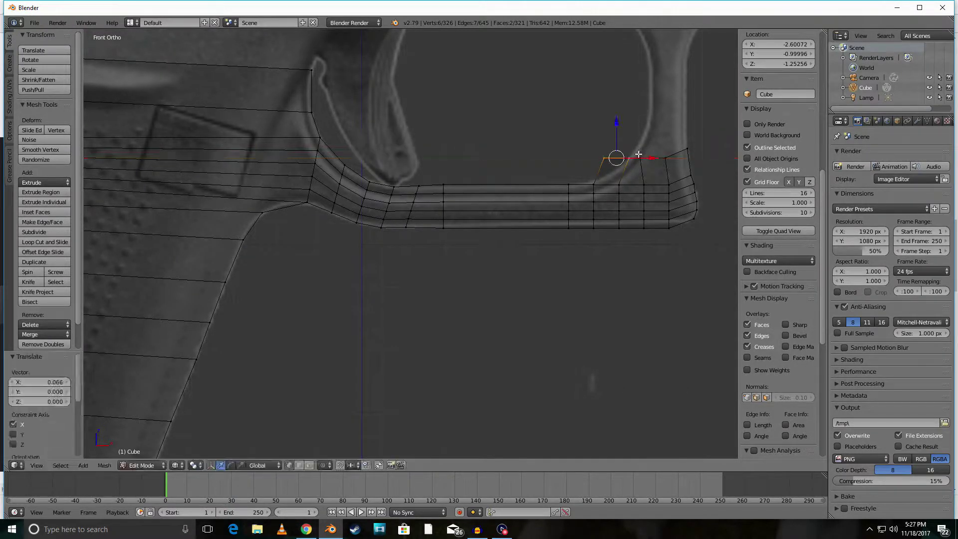
Select only the rearmost vertices of the extruded row and move them about -0.091 along Z onto the guard's inner curve
key(a)
key(c)
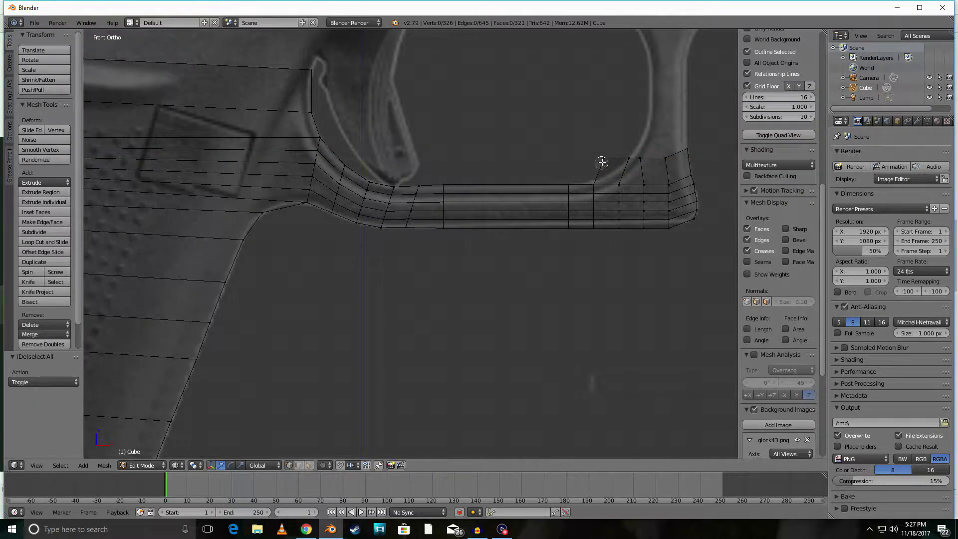
click(603, 158)
right_click(604, 158)
drag(603, 127, 607, 145)
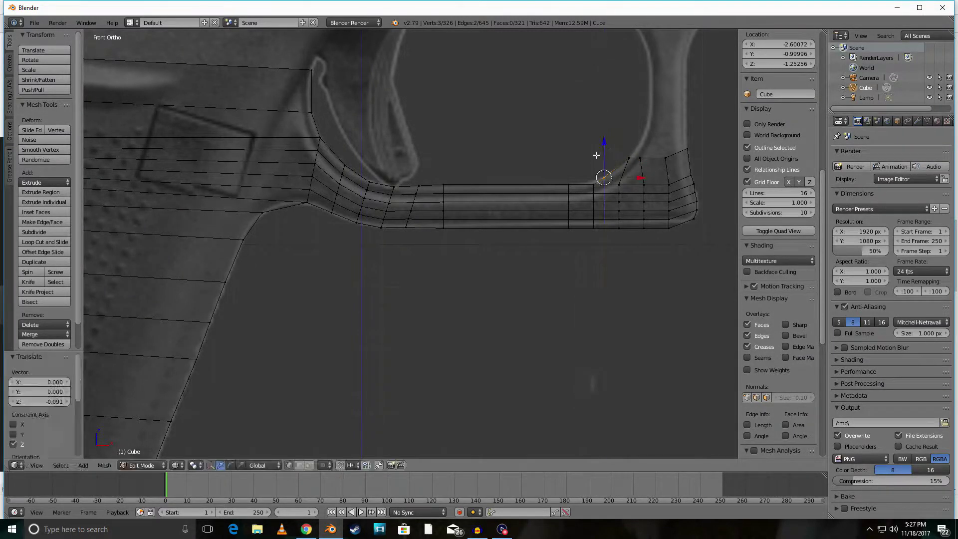
key(a)
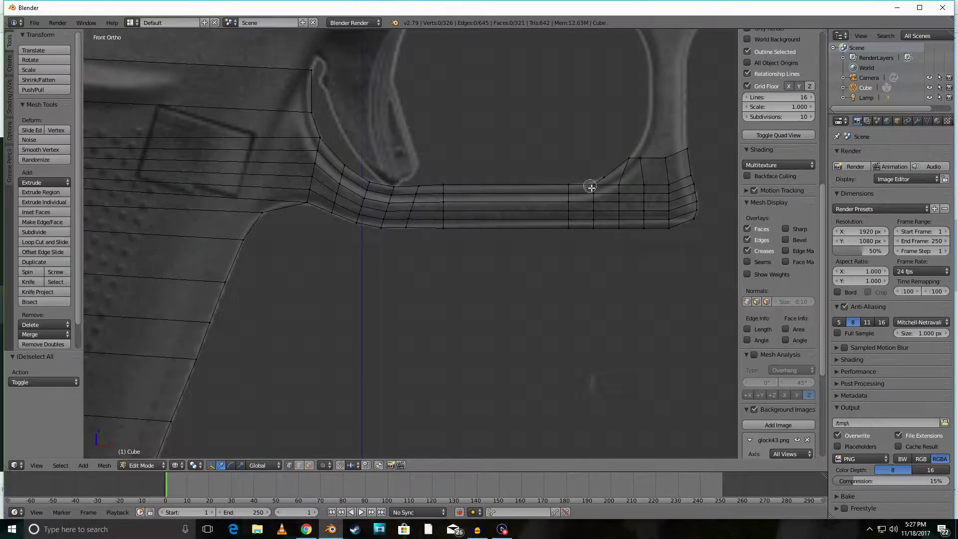
right_click(593, 184)
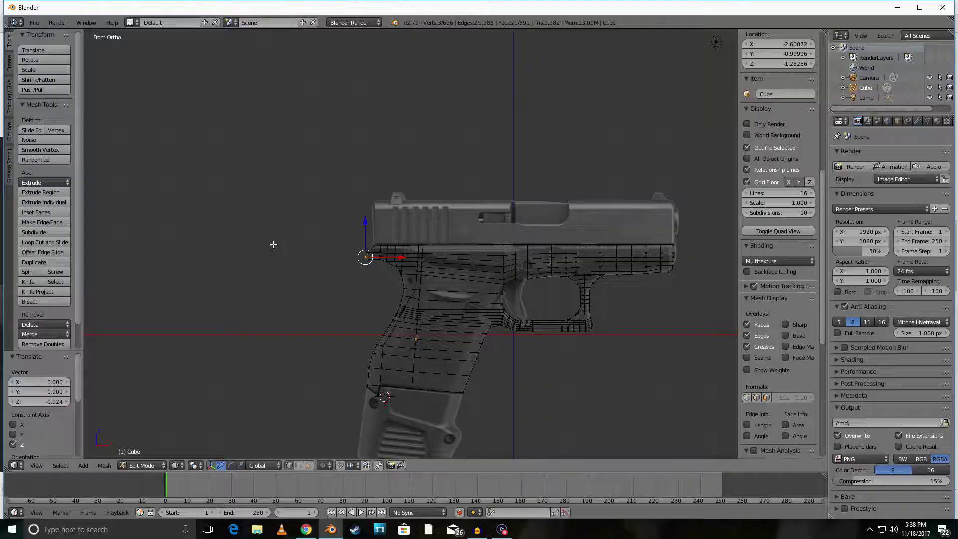
Examine the lower rear corner of the grip in solid shading from several angles and against the reference image
scroll(273, 244, up, 1)
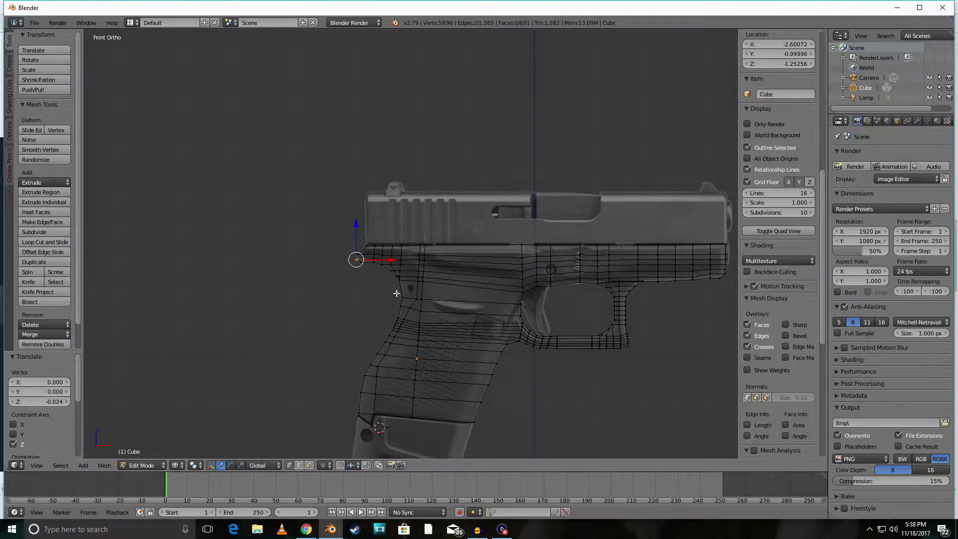
key(a)
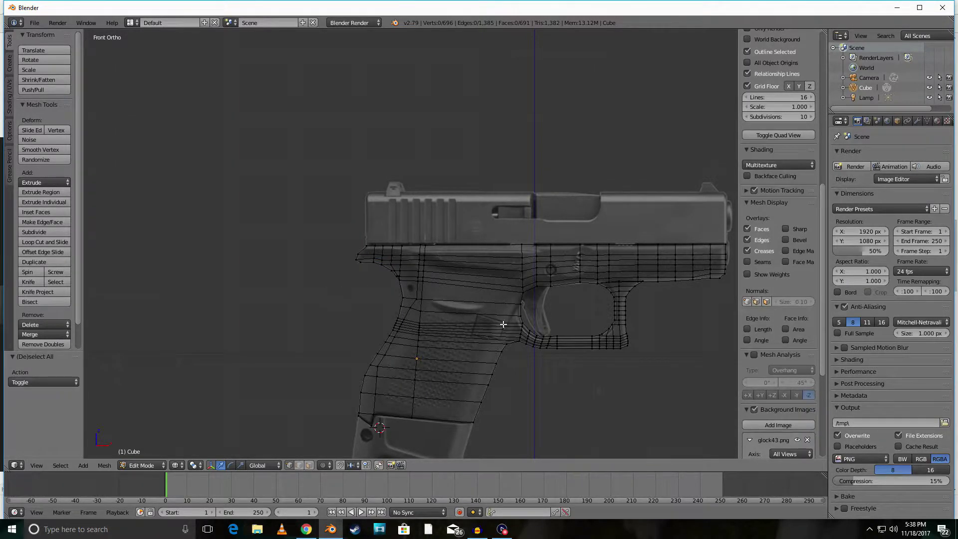
scroll(503, 324, down, 1)
mouse_move(598, 293)
middle_down()
mouse_move(503, 312)
mouse_move(380, 280)
mouse_move(464, 338)
mouse_move(359, 258)
mouse_move(209, 70)
mouse_move(206, 303)
mouse_move(258, 344)
mouse_move(294, 335)
mouse_move(197, 314)
mouse_move(249, 308)
mouse_move(320, 335)
mouse_move(352, 275)
mouse_move(462, 247)
mouse_move(481, 282)
middle_up()
key(z)
scroll(477, 285, up, 3)
middle_drag(383, 391, 529, 346)
middle_drag(496, 385, 573, 250)
scroll(566, 279, up, 5)
scroll(566, 280, down, 2)
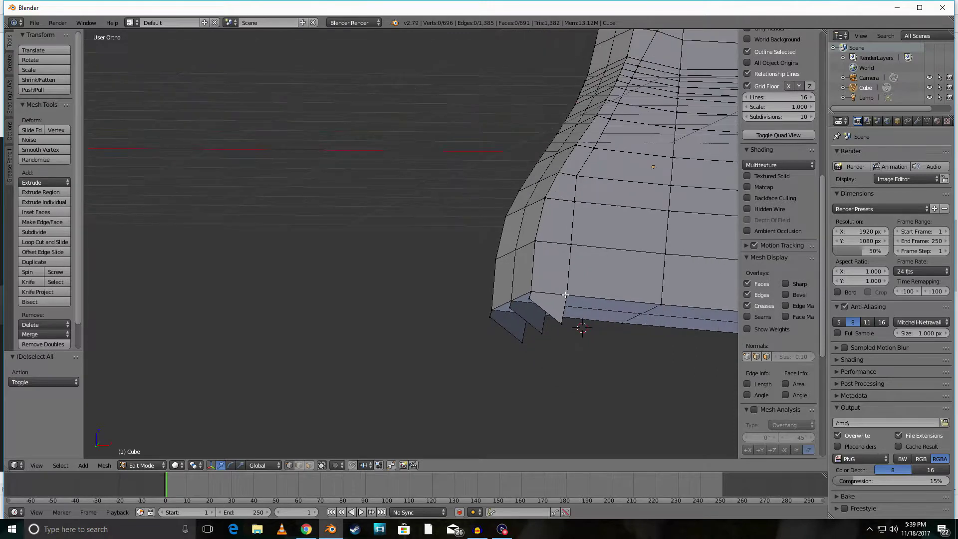
shift+middle_drag(556, 295, 605, 263)
scroll(282, 267, up, 4)
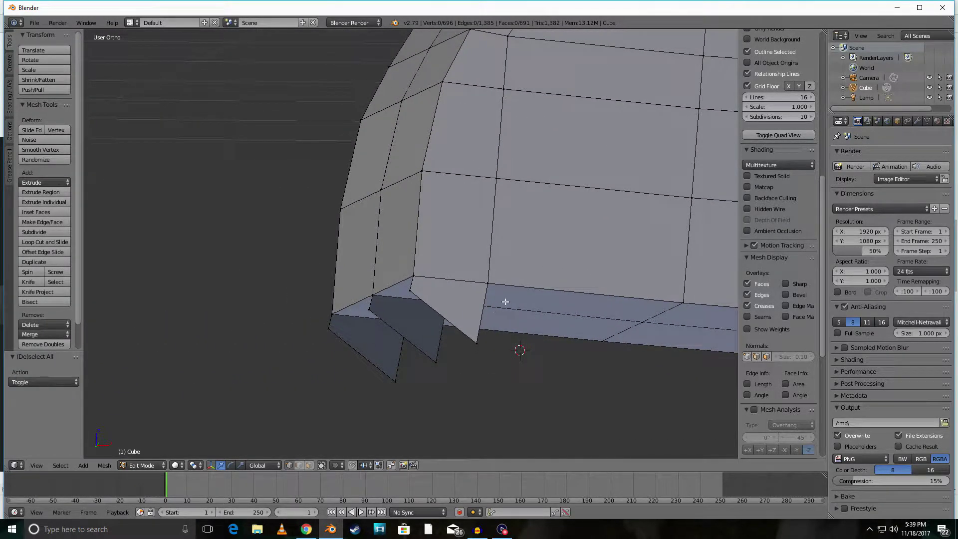
middle_drag(505, 299, 494, 329)
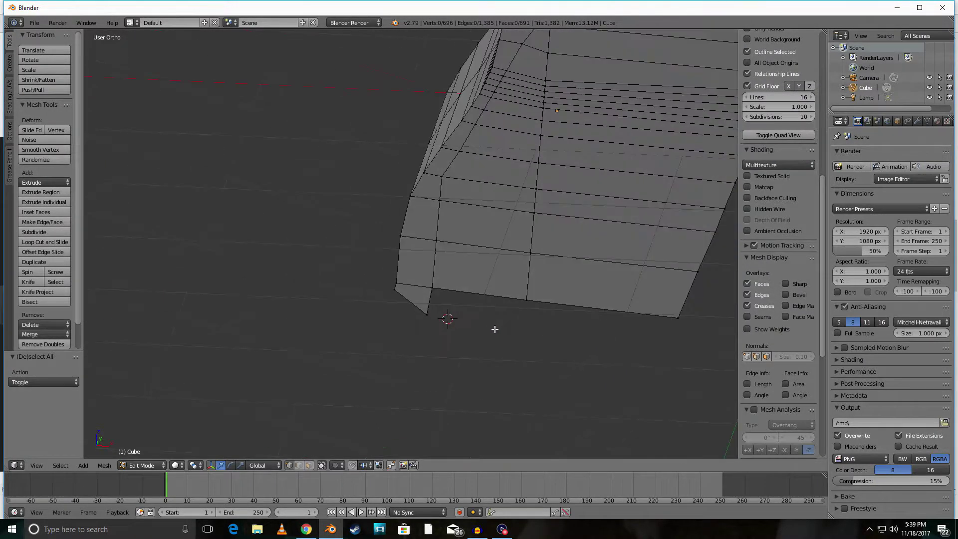
key(KP_1)
scroll(493, 314, down, 1)
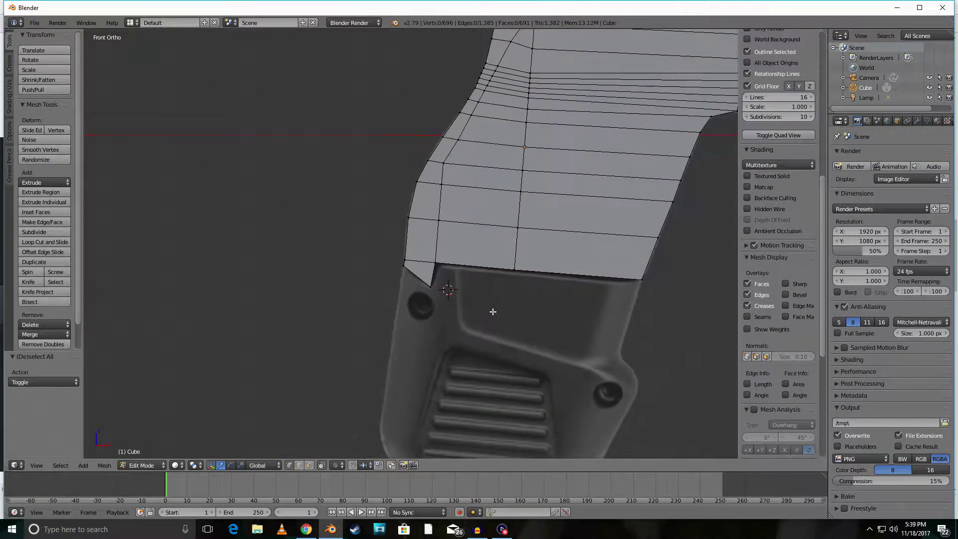
scroll(475, 300, up, 2)
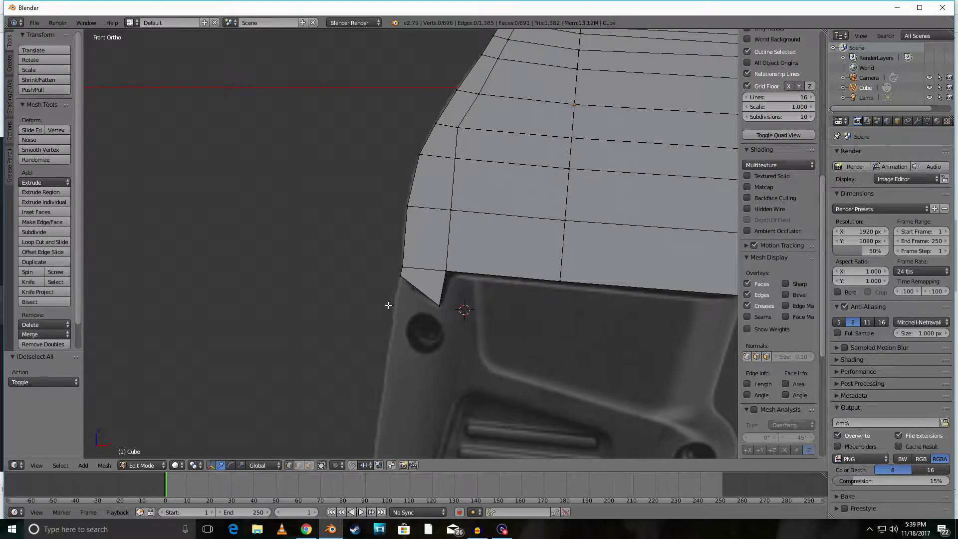
Delete the six vertices forming the pointed flaps below the grip's rear corner and check the open bottom edge
key(z)
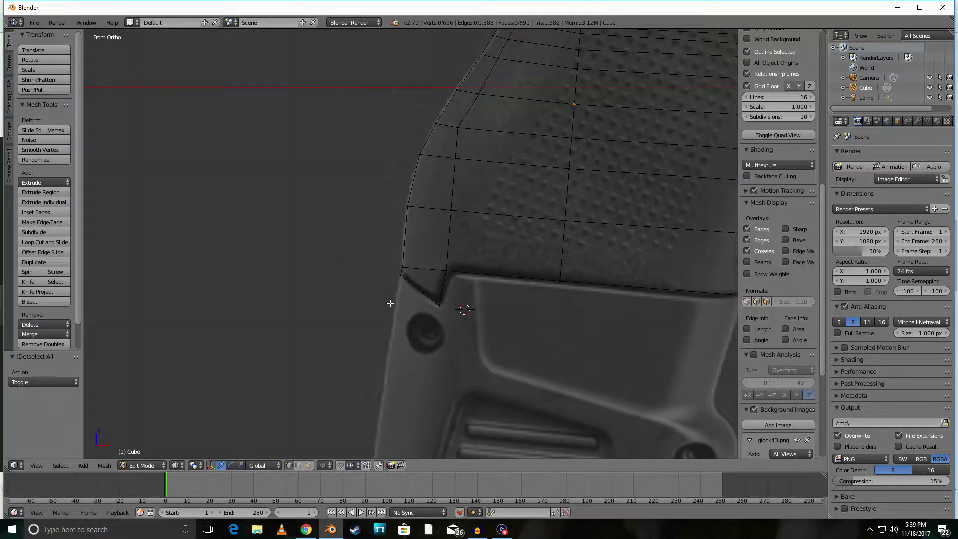
right_click(399, 275)
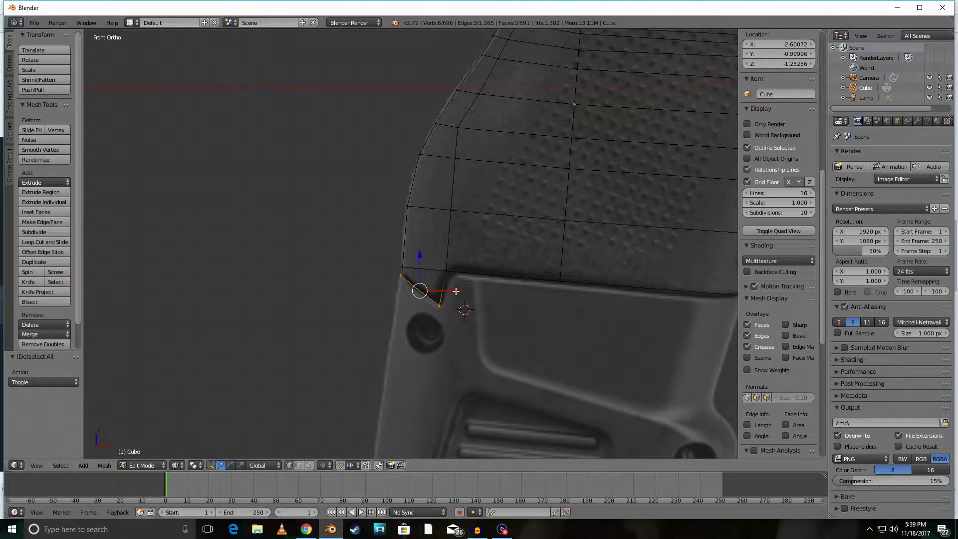
key(x)
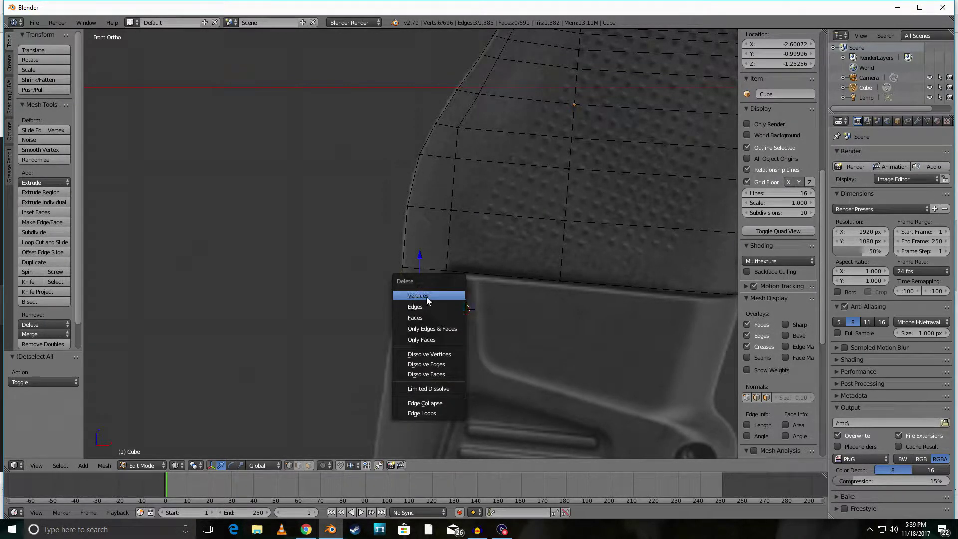
click(426, 296)
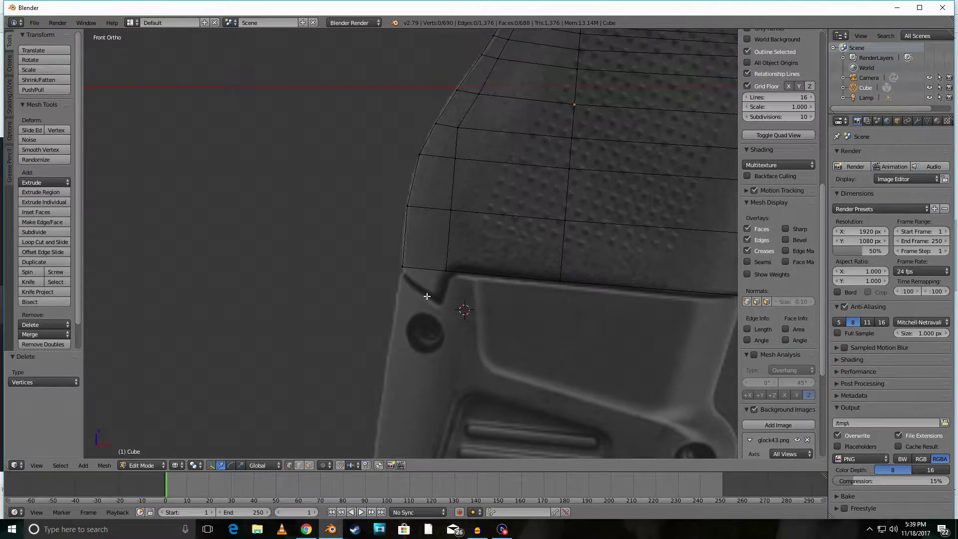
key(z)
mouse_move(413, 304)
middle_down()
mouse_move(456, 279)
mouse_move(493, 318)
mouse_move(414, 333)
mouse_move(422, 322)
middle_up()
key(a)
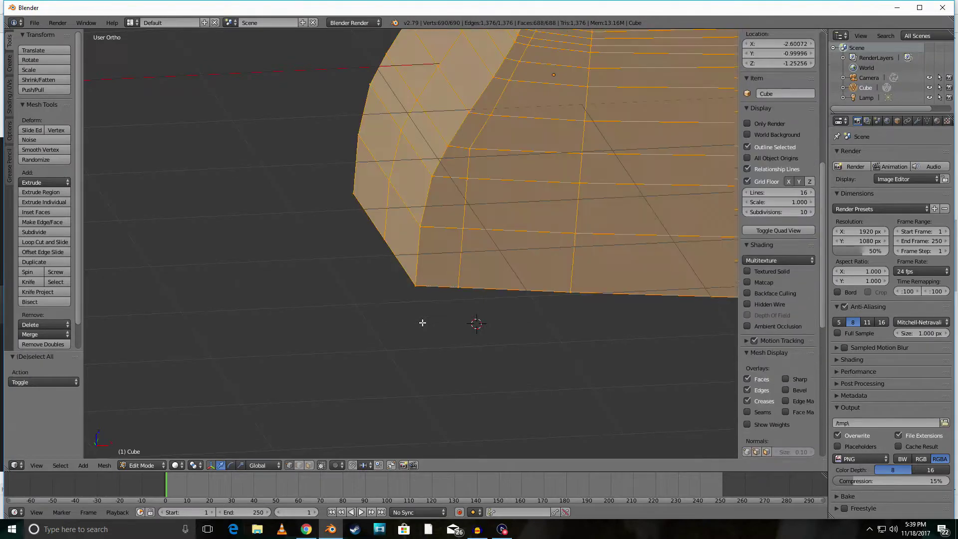
key(a)
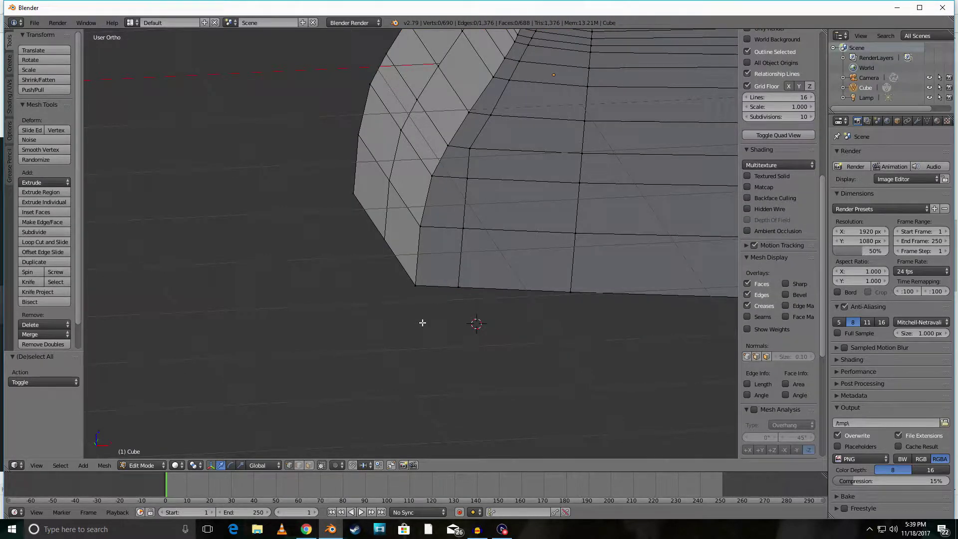
Select the two rearmost vertex columns on the grip's bottom edge and move them about -0.020 along Z
key(KP_1)
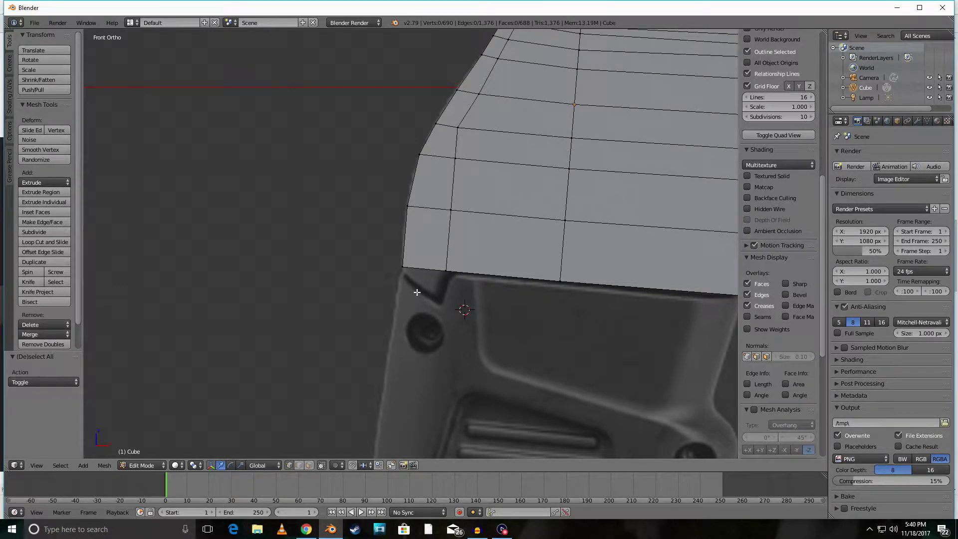
key(z)
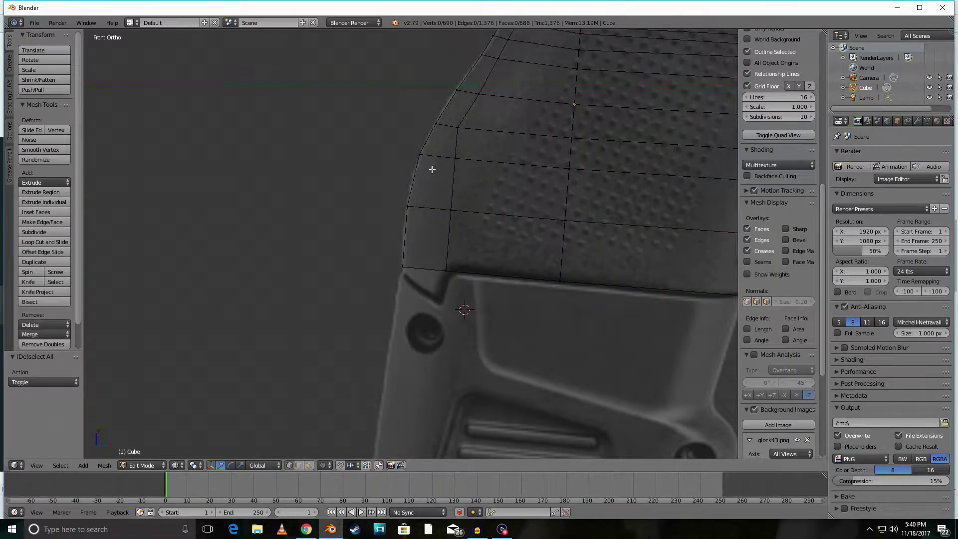
right_click(402, 268)
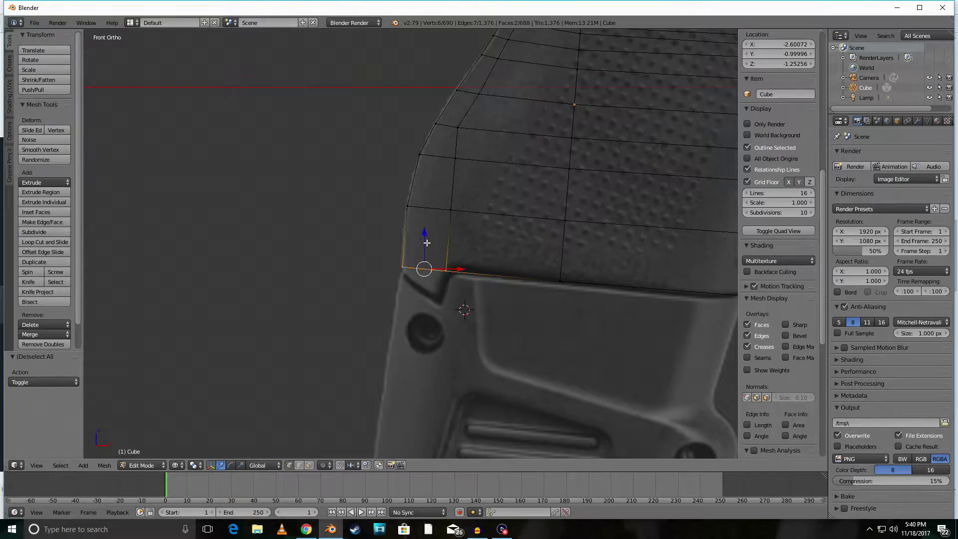
drag(424, 242, 425, 245)
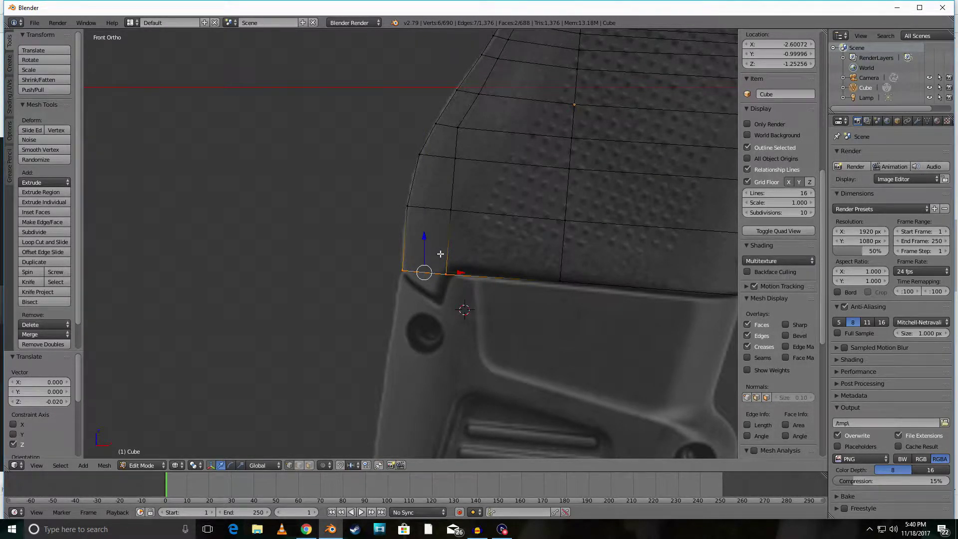
key(a)
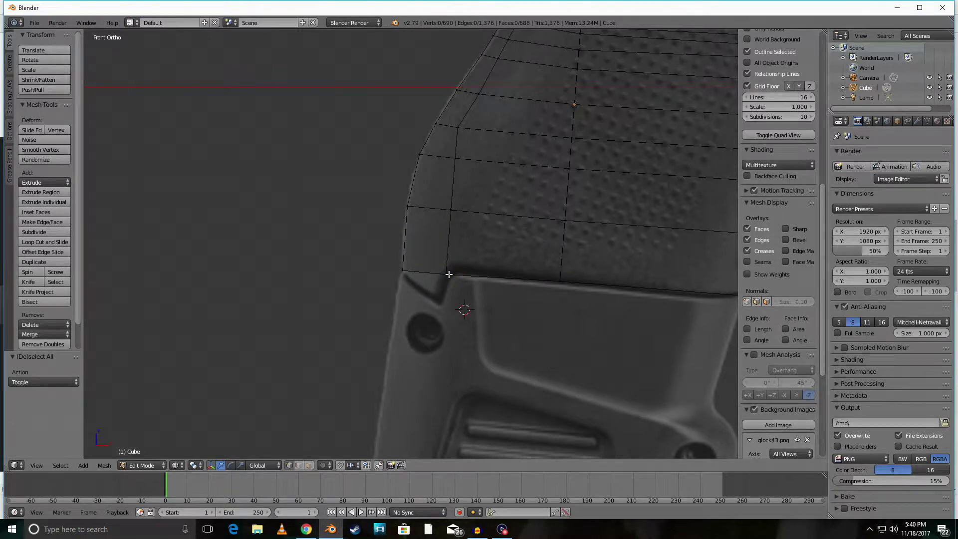
Select the second vertex column from the rear on the grip's bottom edge and move it about -0.003 along Z
key(c)
click(447, 276)
right_click(447, 275)
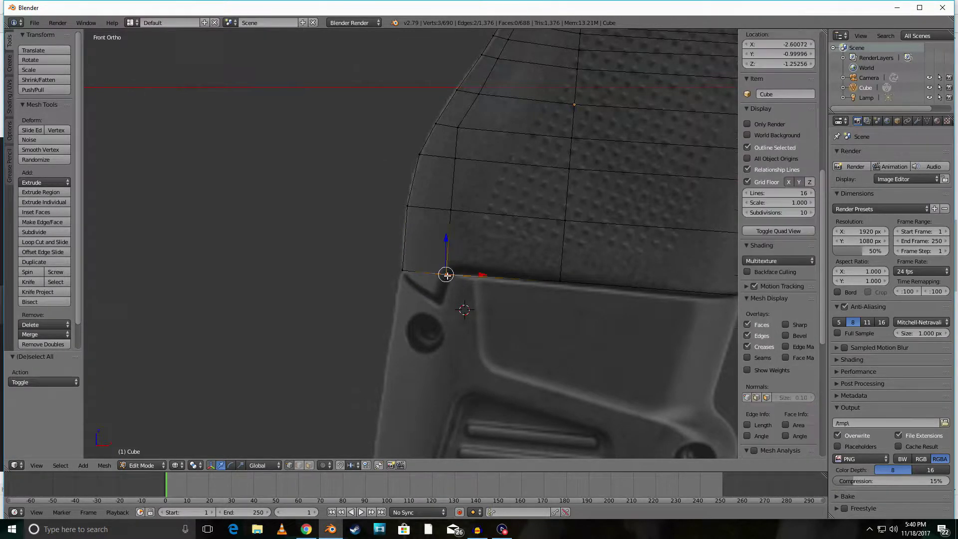
mouse_move(446, 248)
mouse_down()
mouse_move(439, 277)
mouse_move(452, 249)
mouse_up()
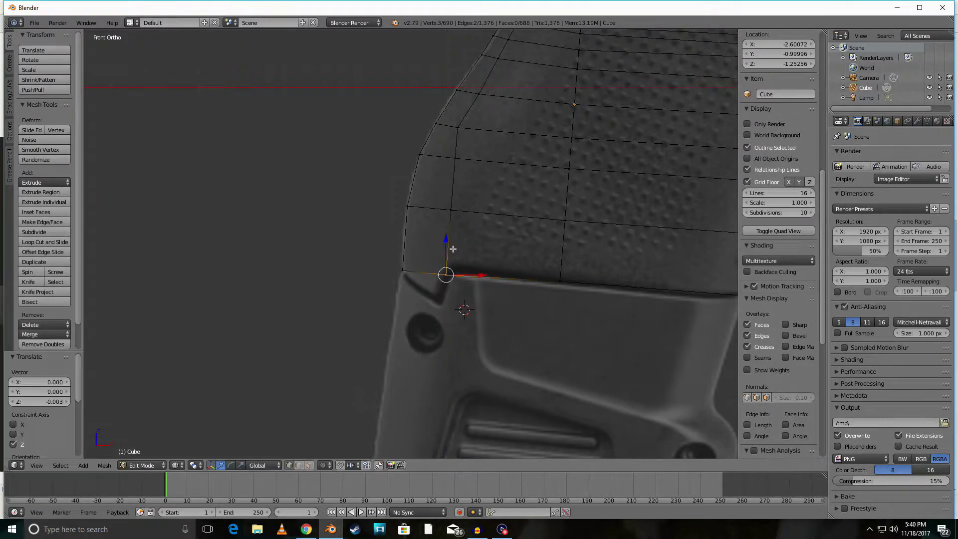
Add the rearmost bottom vertices of the grip to the selection and extrude them in place without any offset
shift+click(403, 270)
key(e)
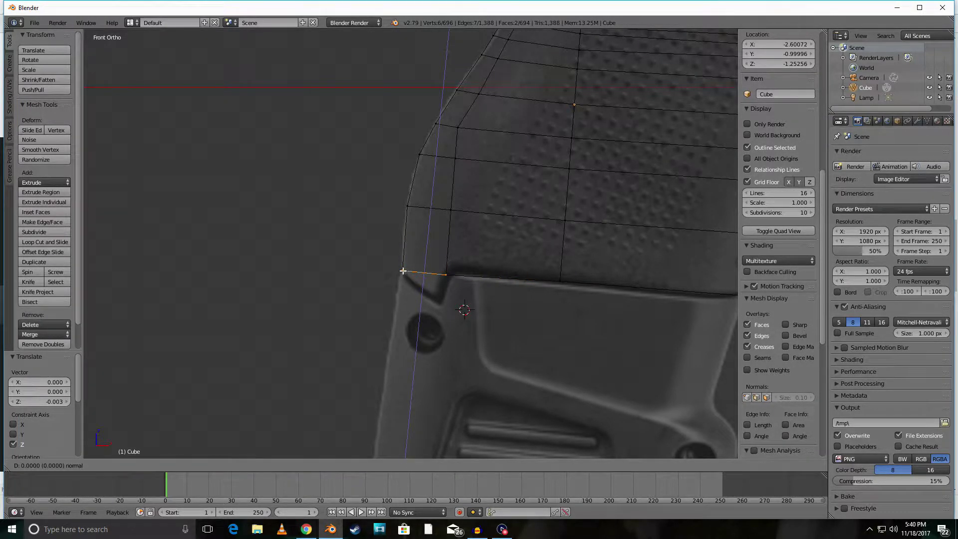
key(Escape)
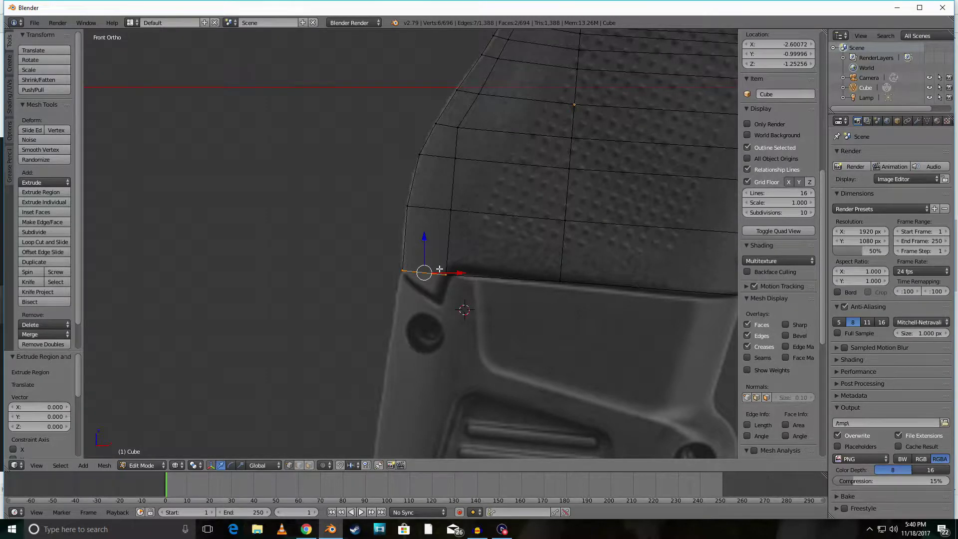
Reselect only the second vertex column from the rear on the grip's bottom edge and move it about 0.003 along Z
key(a)
key(ctrl+z)
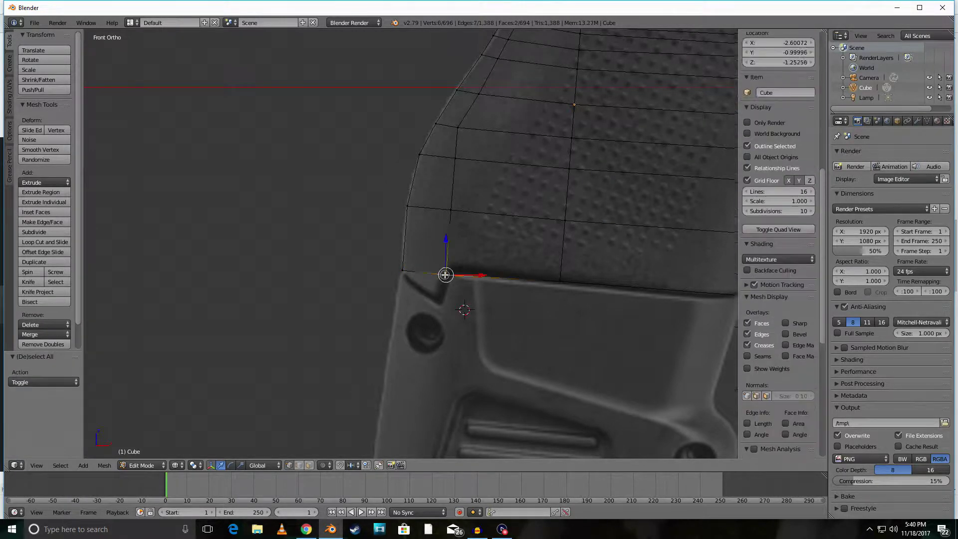
drag(446, 246, 448, 246)
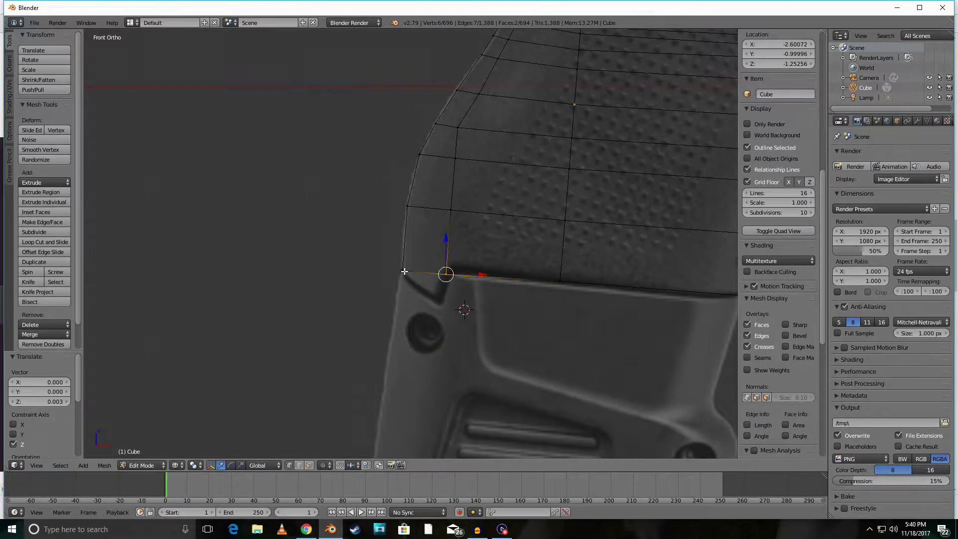
Extrude the small bottom faces at the grip's rear corner downward by about 0.165
key(c)
click(403, 271)
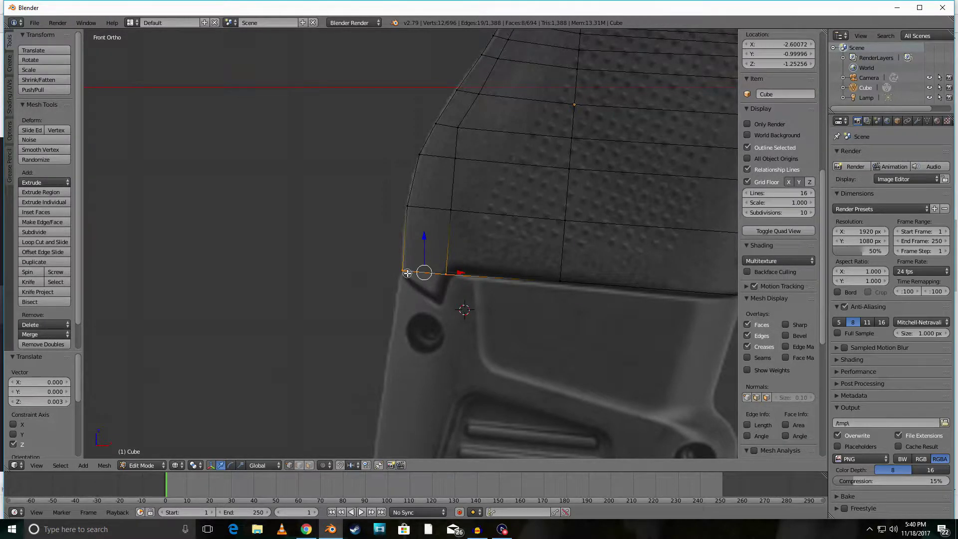
key(e)
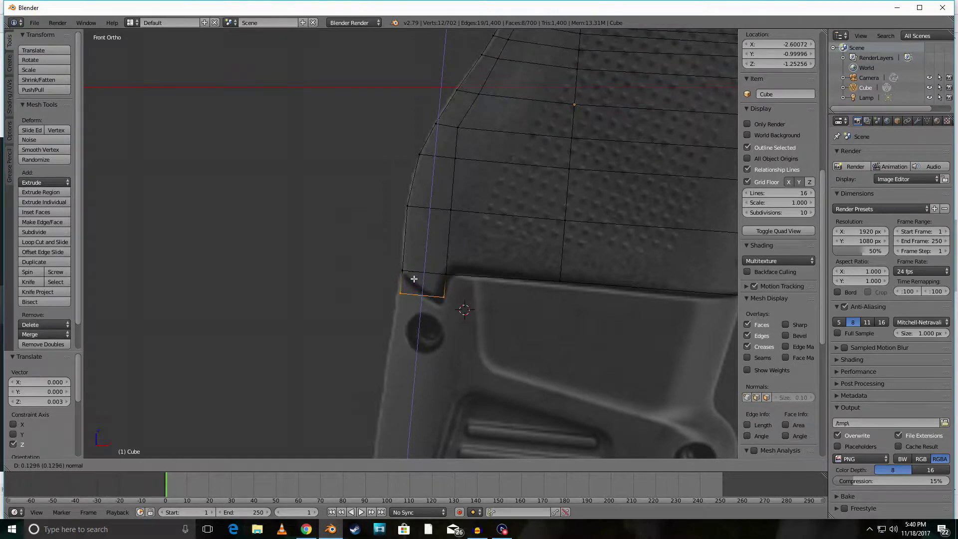
click(410, 284)
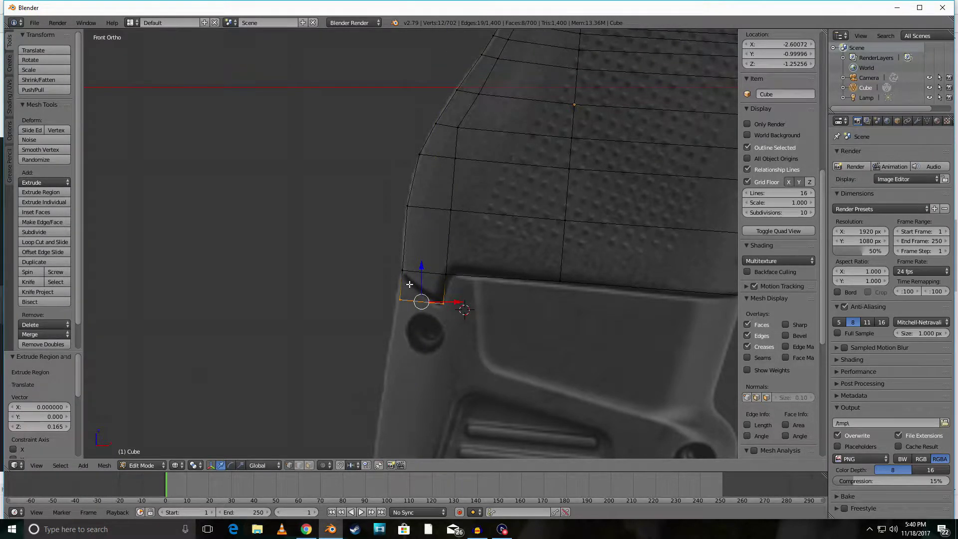
Raise the extrusion's rear bottom edge to the old corner height and shift it 0.011 along X, forming a slanted tip along the reference
right_click(410, 281)
right_click(399, 301)
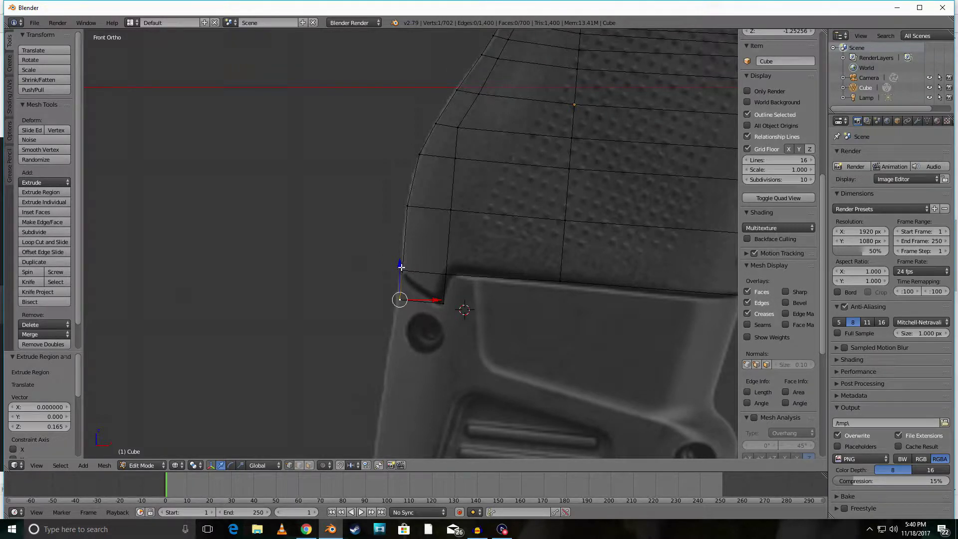
alt+right_click(399, 300)
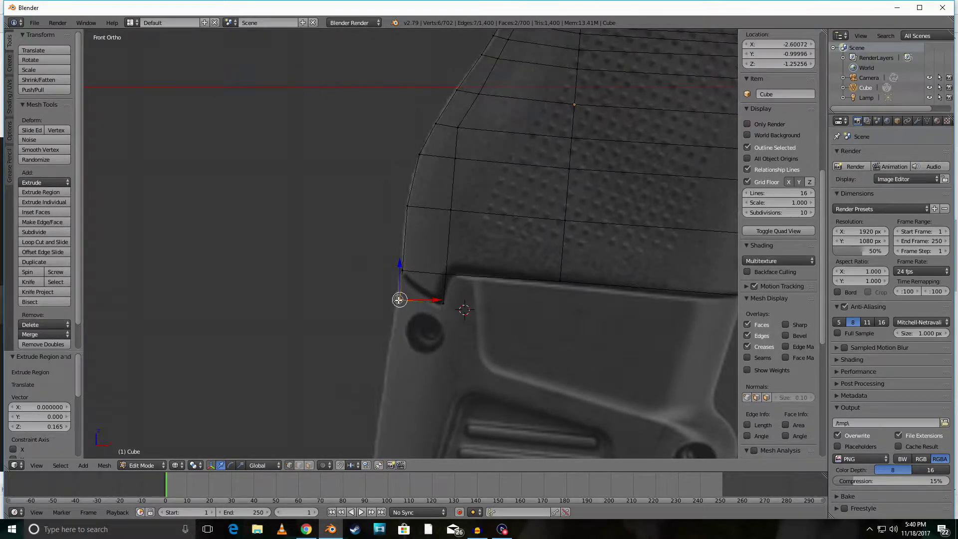
drag(400, 267, 425, 272)
Examine the reshaped grip corner in solid and wireframe shading from an angle, and return to the front view framing the whole slide
key(alt+z)
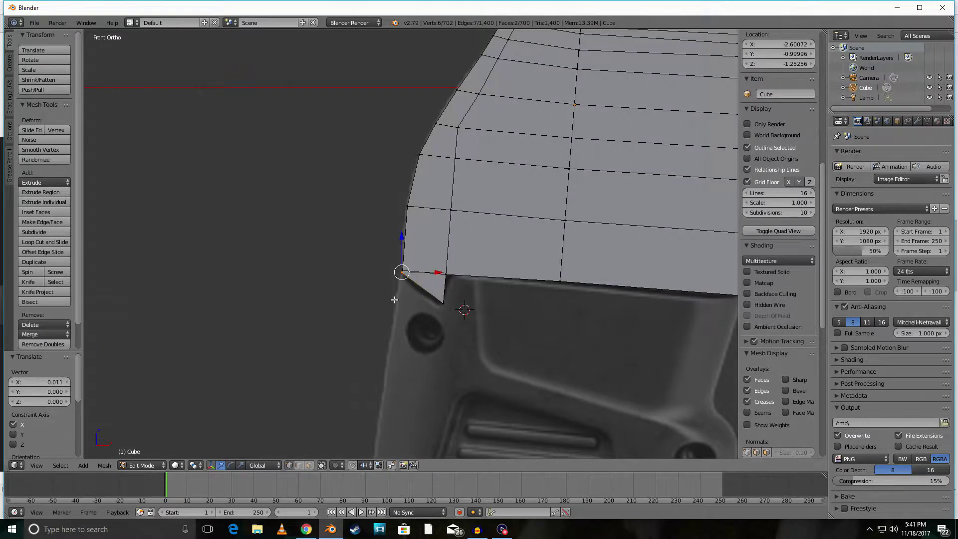
mouse_move(412, 282)
middle_down()
mouse_move(428, 294)
mouse_move(428, 312)
mouse_move(382, 288)
mouse_move(350, 301)
mouse_move(370, 314)
middle_up()
key(z)
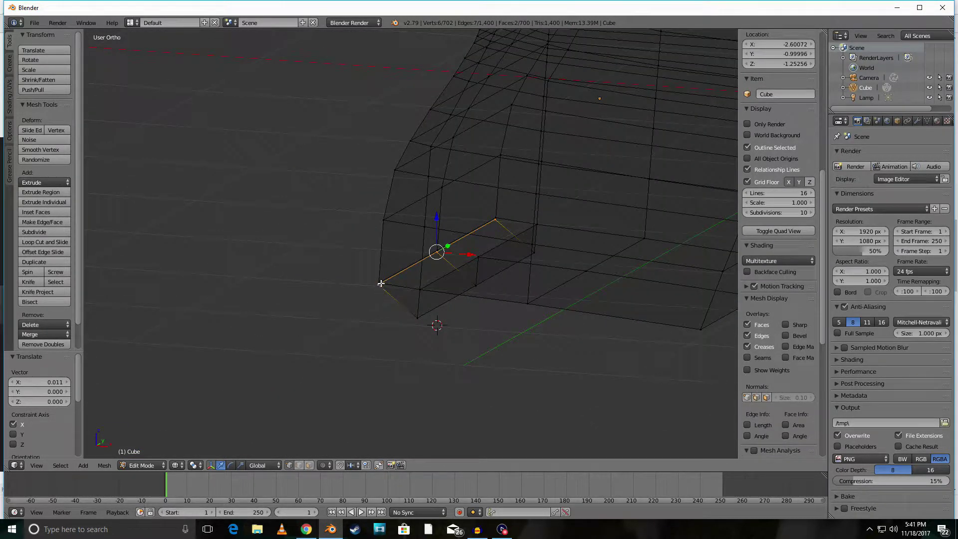
key(KP_1)
key(alt+z)
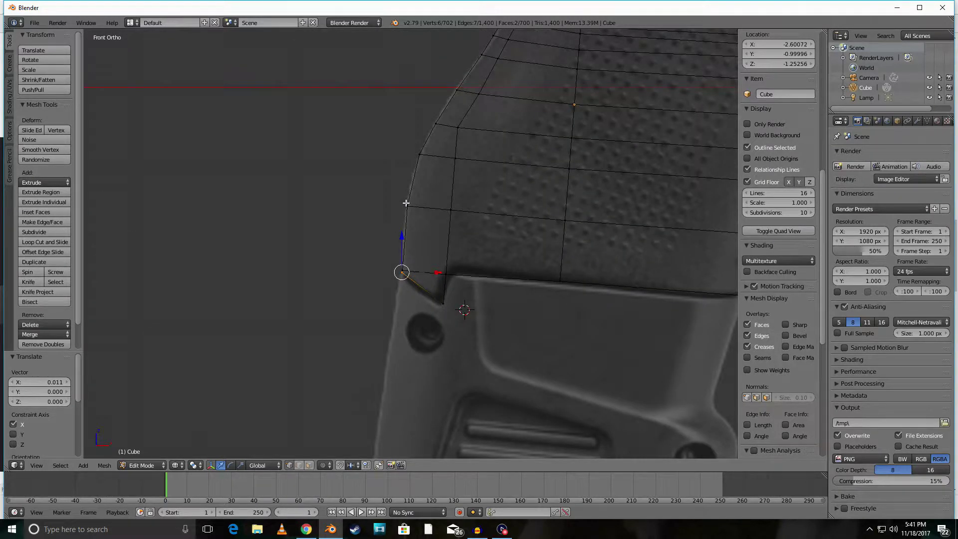
shift+middle_drag(411, 202, 169, 402)
scroll(274, 319, down, 5)
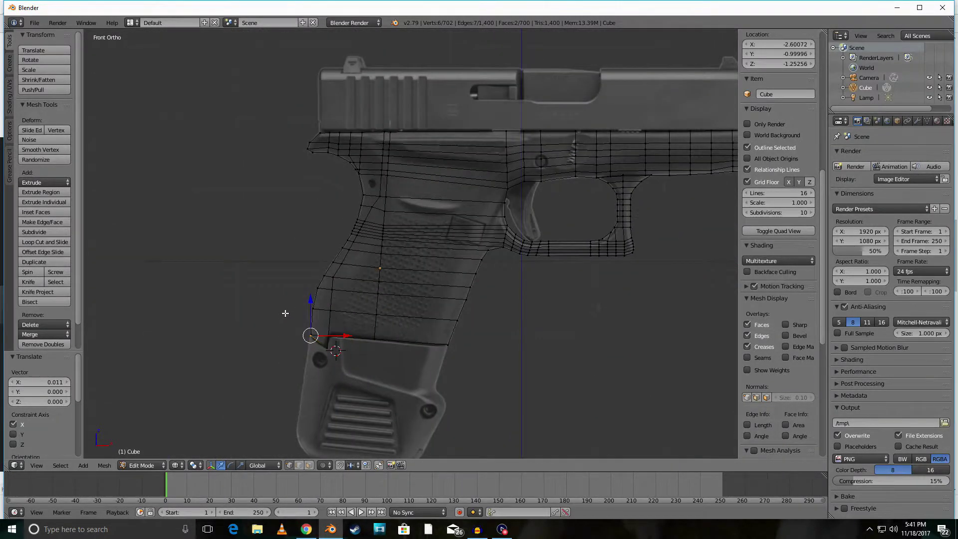
scroll(294, 307, down, 2)
scroll(422, 244, up, 3)
shift+middle_drag(441, 217, 341, 318)
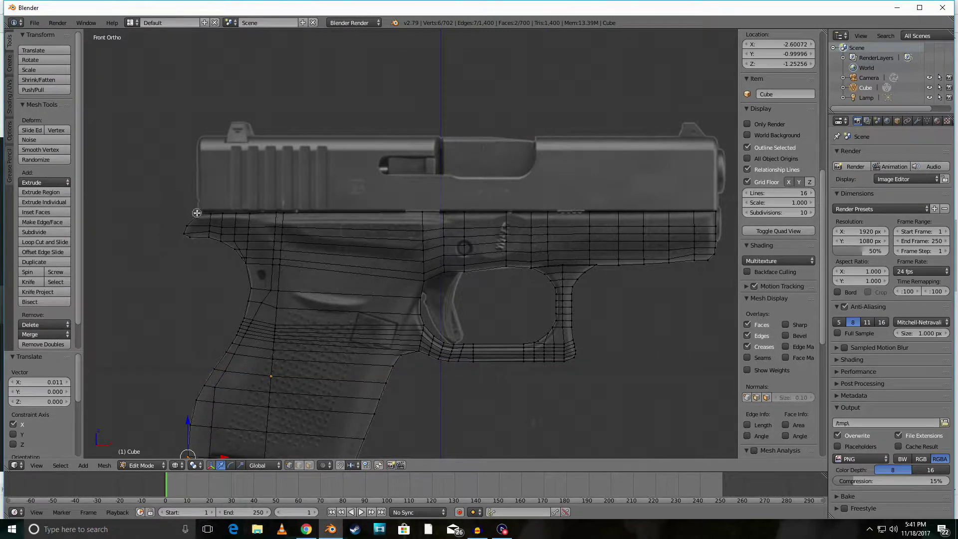
key(c)
drag(197, 210, 251, 209)
key(Escape)
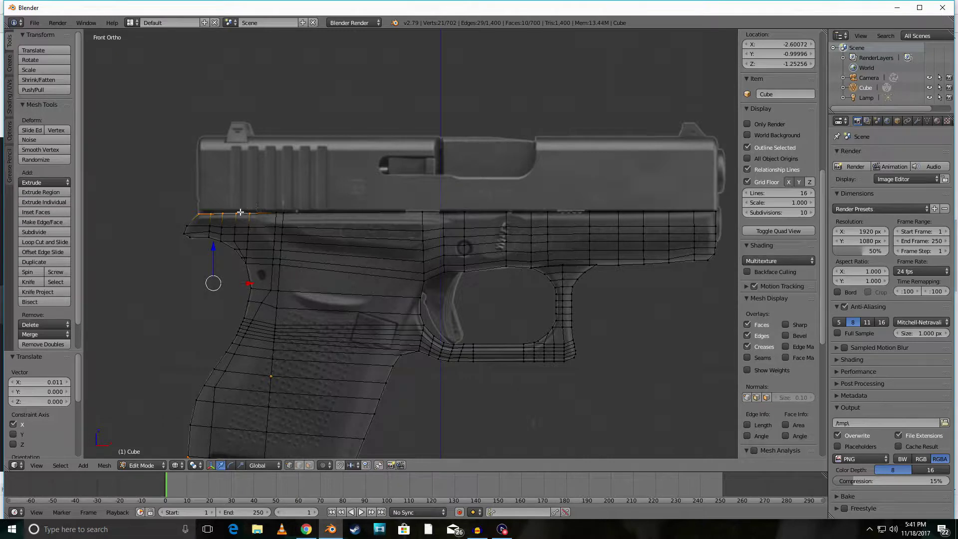
key(a)
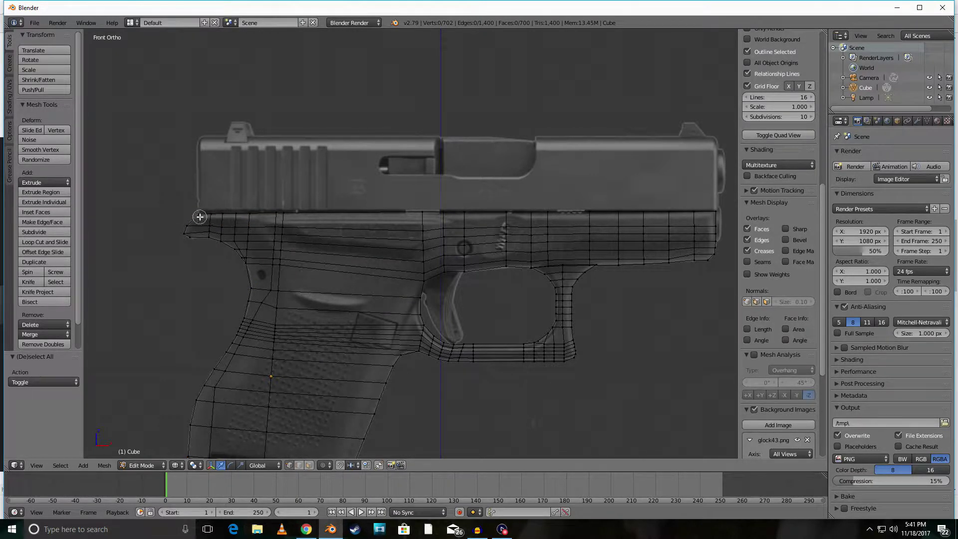
Extrude the frame's entire top face strip upward by about 0.891 to the reference slide's upper edge
key(c)
drag(196, 212, 719, 208)
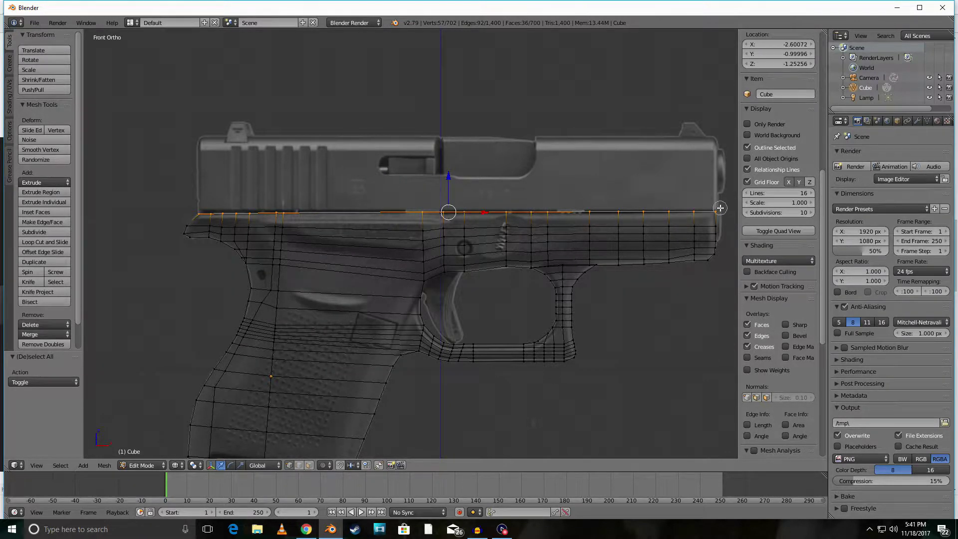
key(Escape)
key(e)
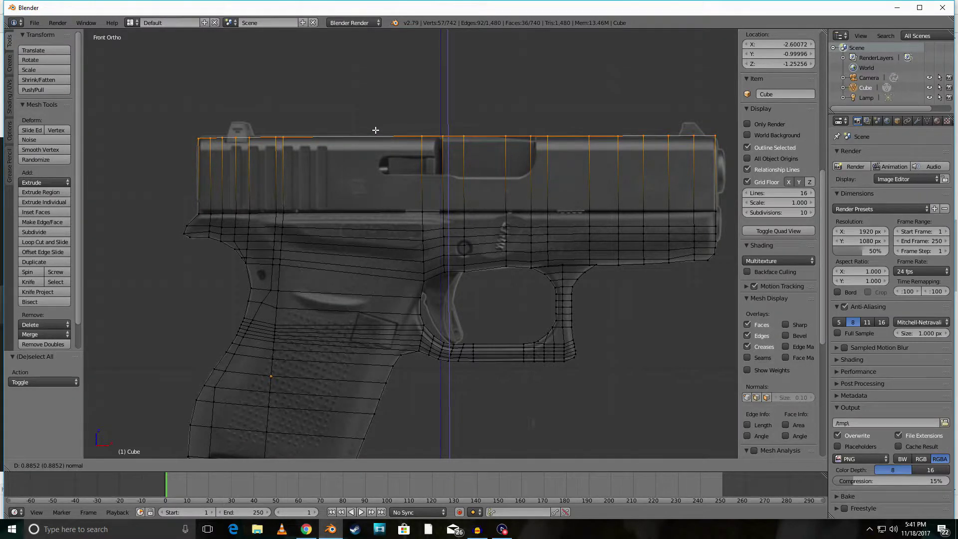
click(376, 130)
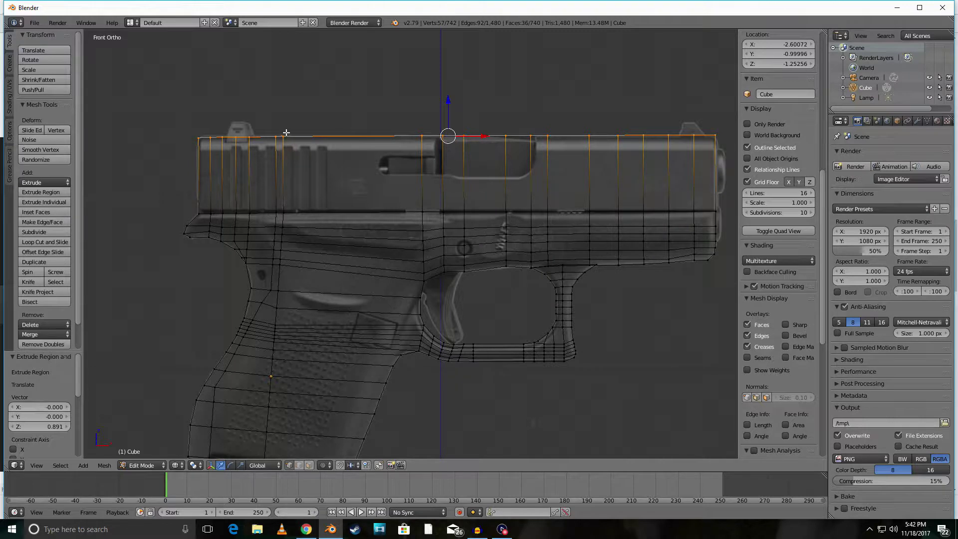
Lower only the top vertices at the slide's muzzle end by about 0.017 along Z to match the reference
middle_drag(197, 135, 619, 139)
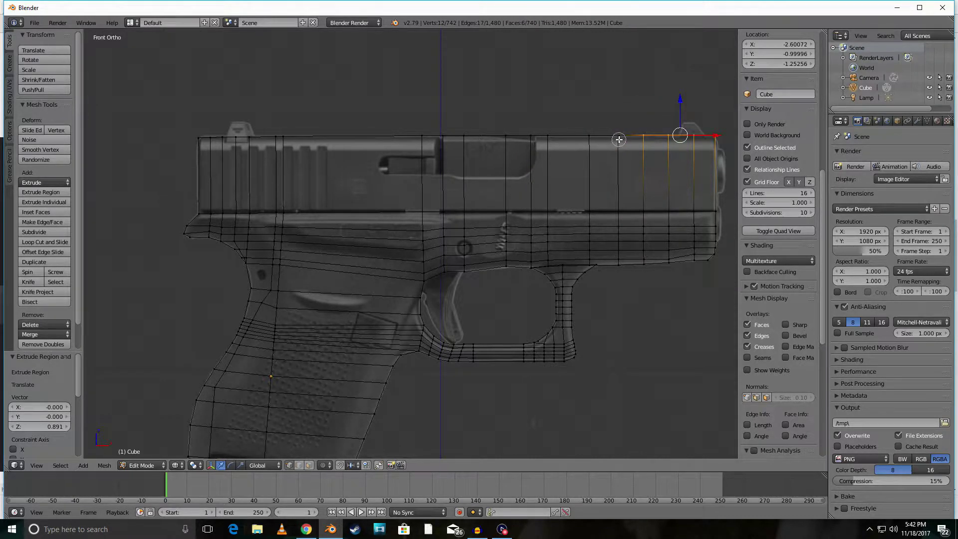
key(Escape)
drag(680, 100, 682, 102)
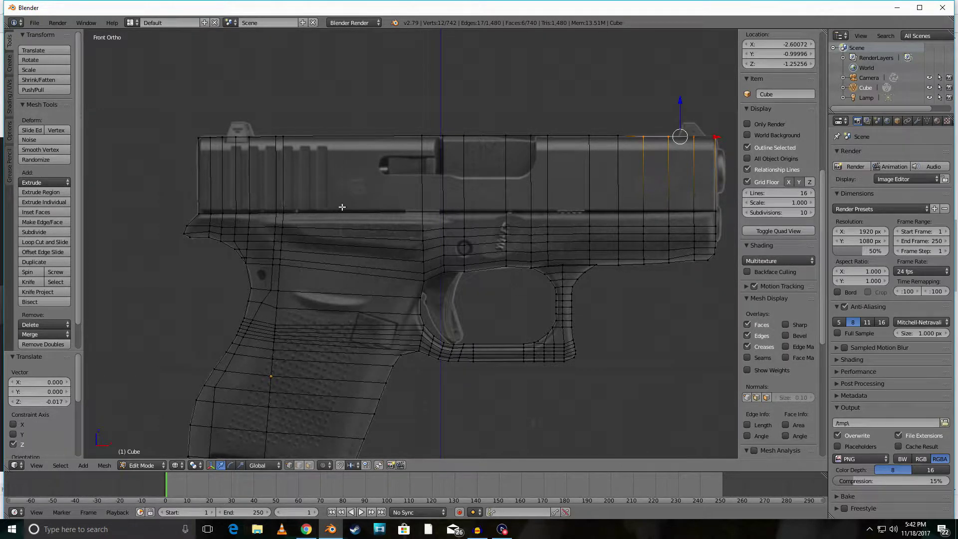
Add two lengthwise loop cuts around the slide, one in its lower part and one just below the top edge
key(ctrl+r)
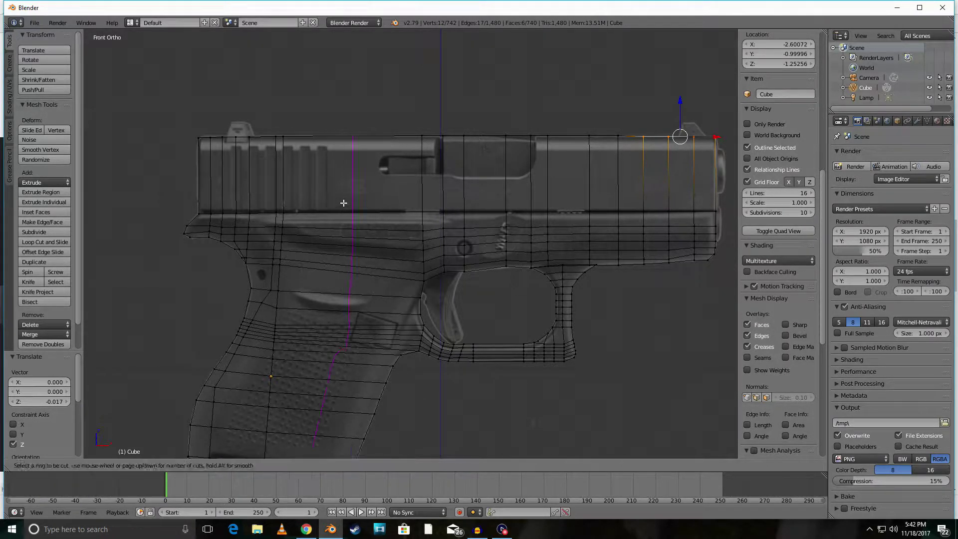
click(547, 183)
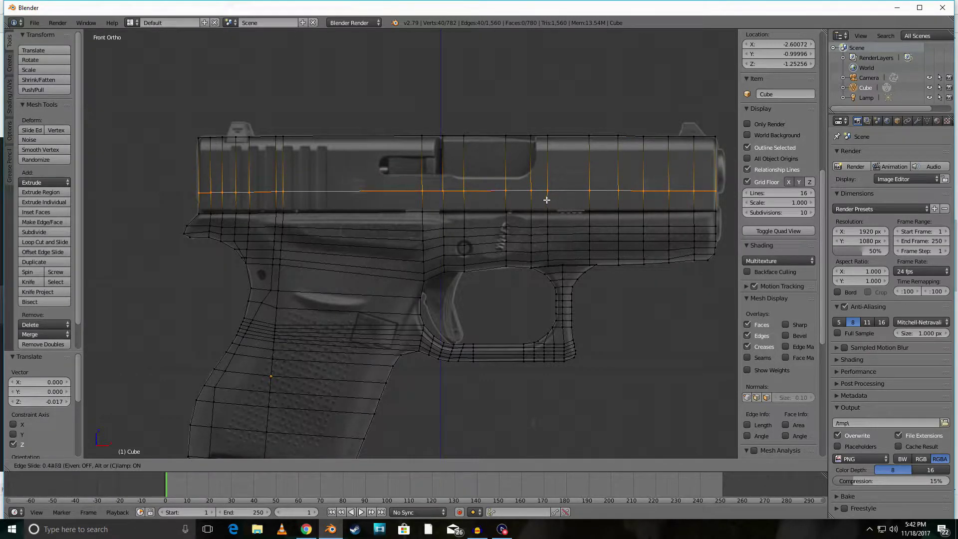
click(544, 201)
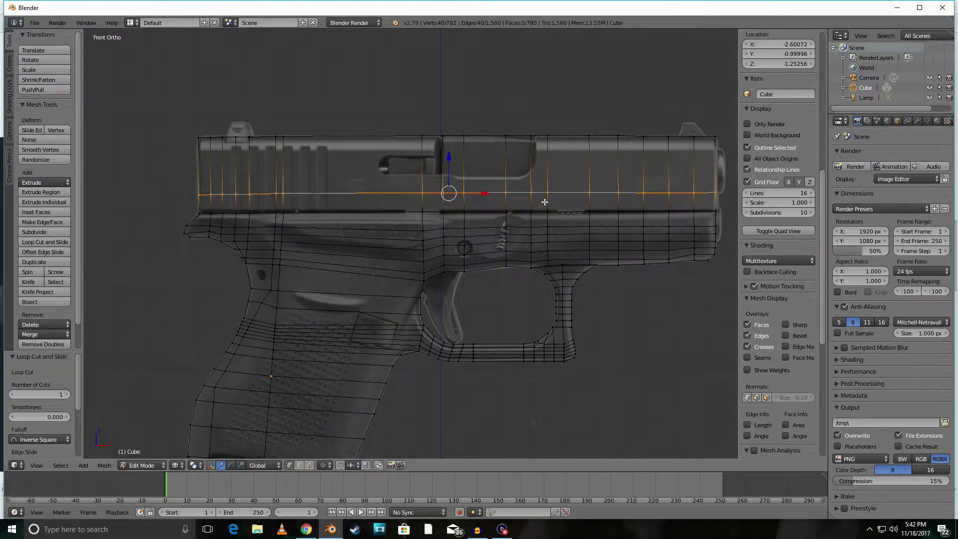
key(ctrl+r)
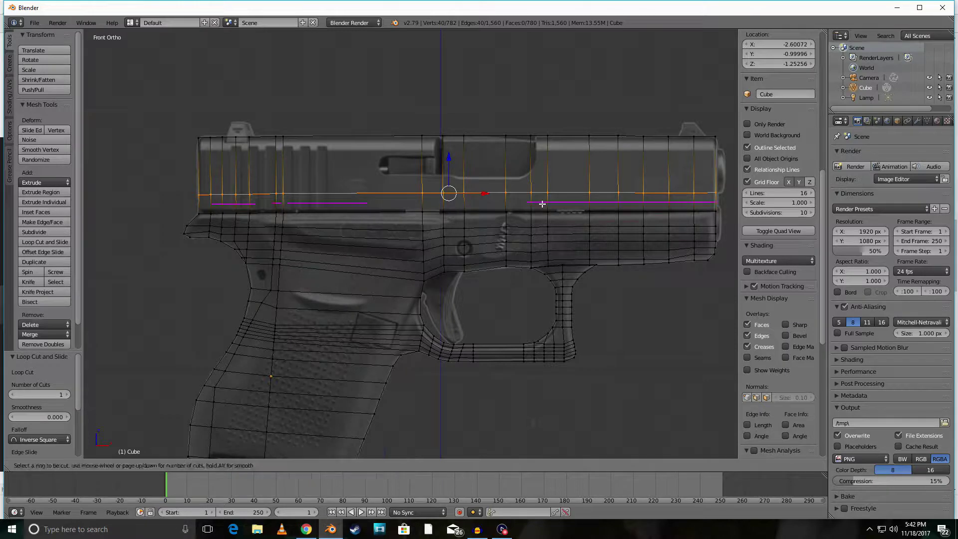
click(530, 181)
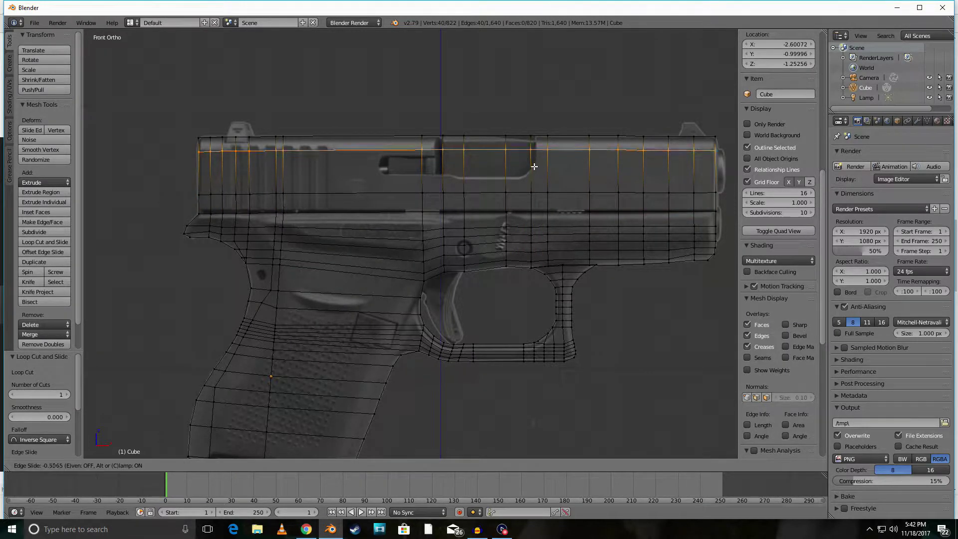
click(534, 164)
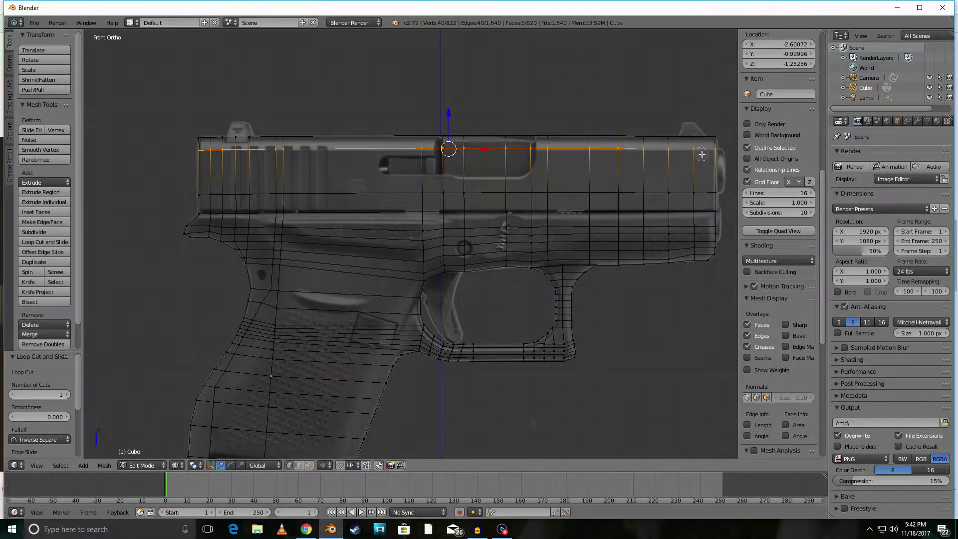
Extrude the slide's front faces between the two lengthwise cuts forward by about 0.105 and scale the new end to about 0.898
key(a)
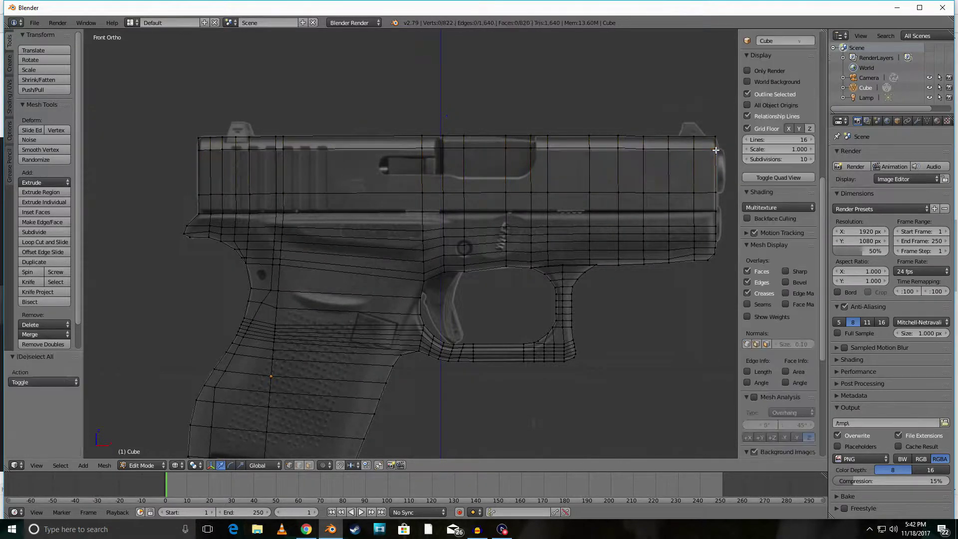
key(c)
click(718, 148)
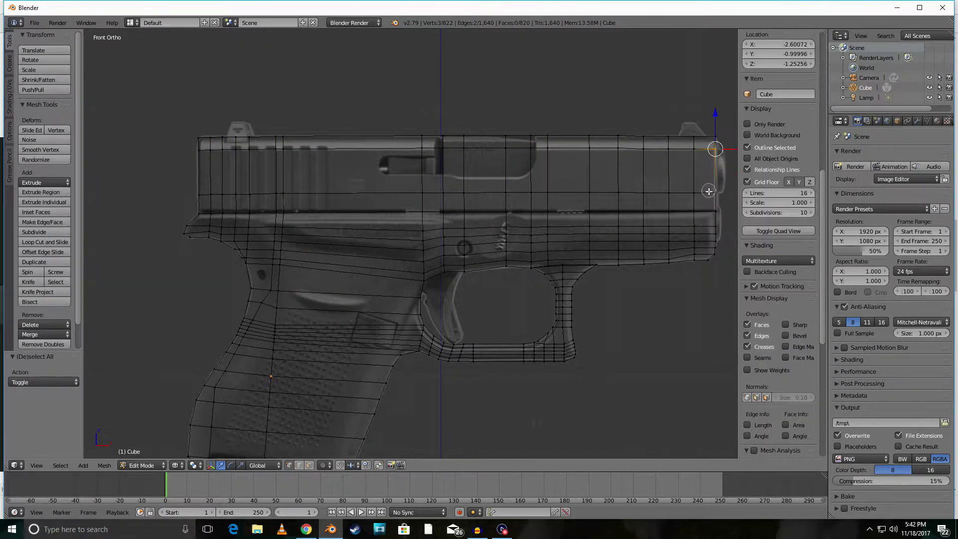
drag(719, 192, 728, 170)
shift+middle_drag(693, 239, 516, 212)
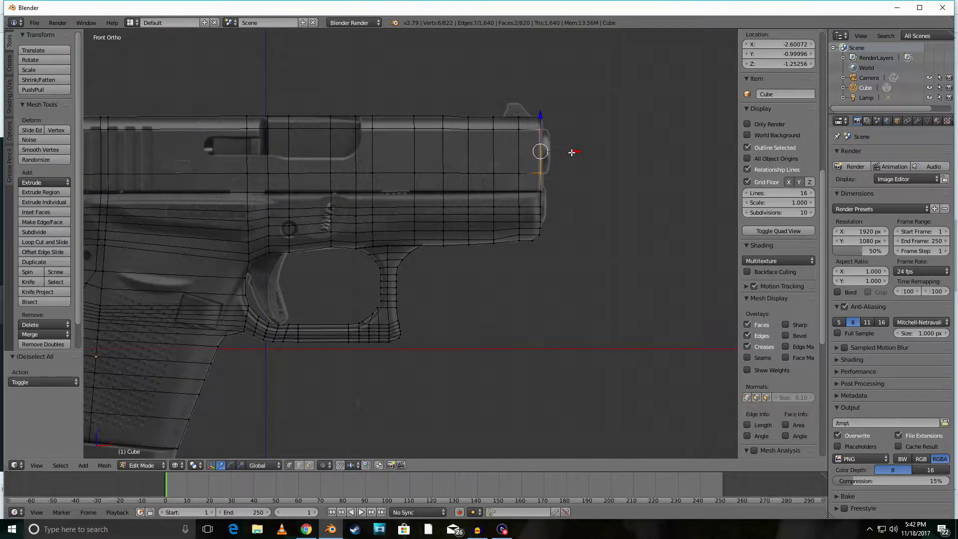
key(e)
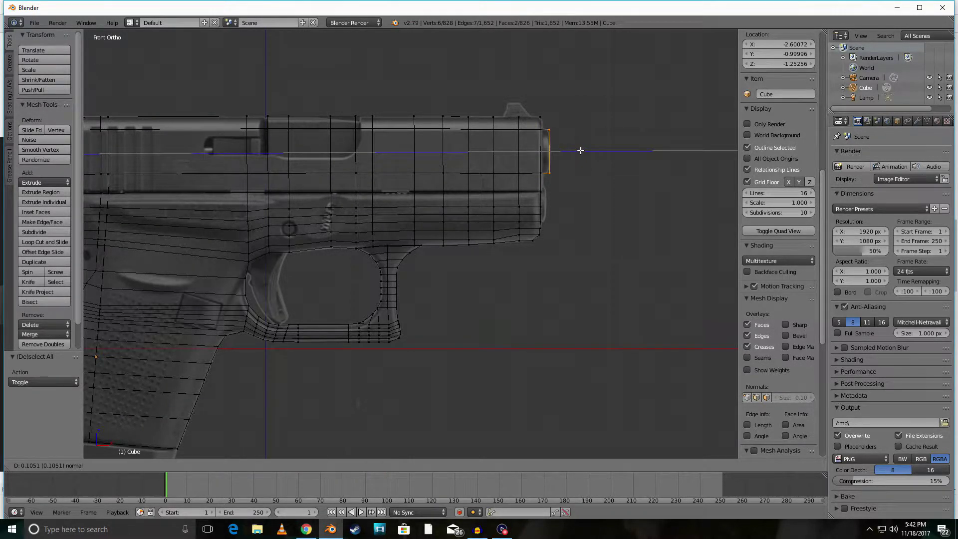
click(580, 150)
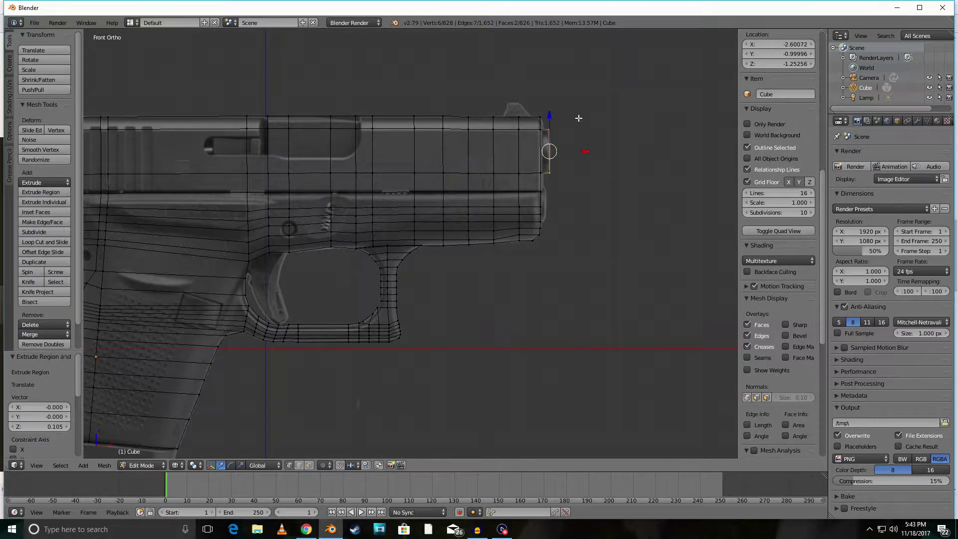
key(s)
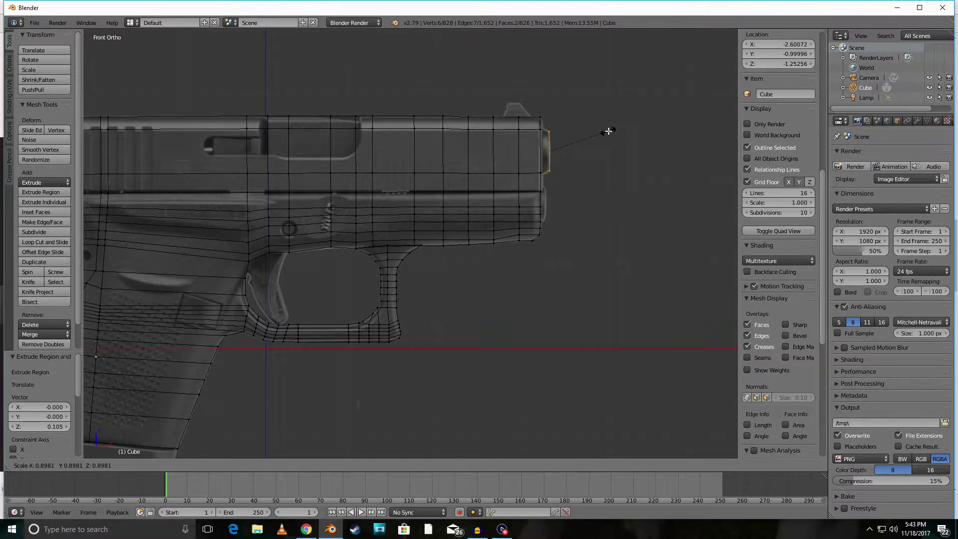
click(609, 131)
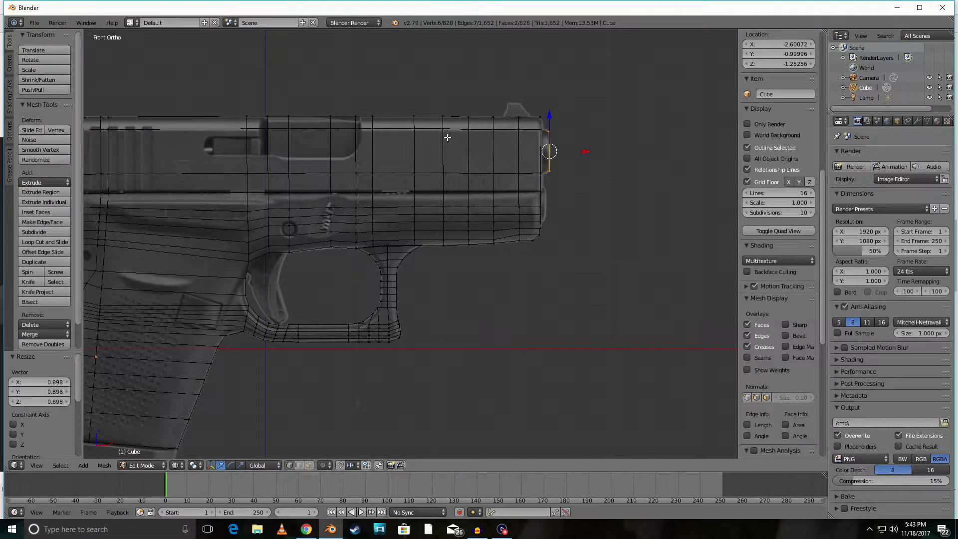
Add a vertical loop cut through the slide and frame, aligned with the rear edge of the front sight
scroll(572, 101, up, 2)
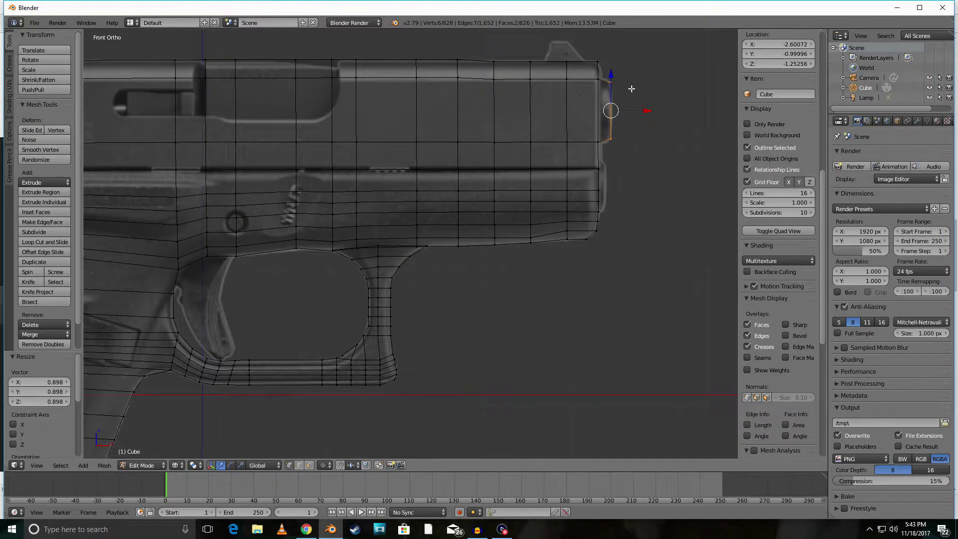
shift+middle_drag(633, 90, 528, 212)
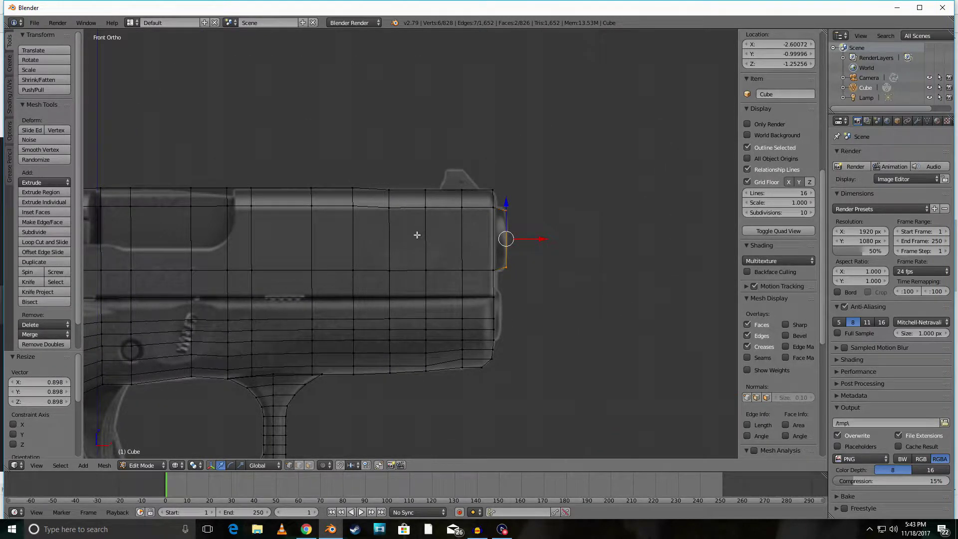
key(ctrl+r)
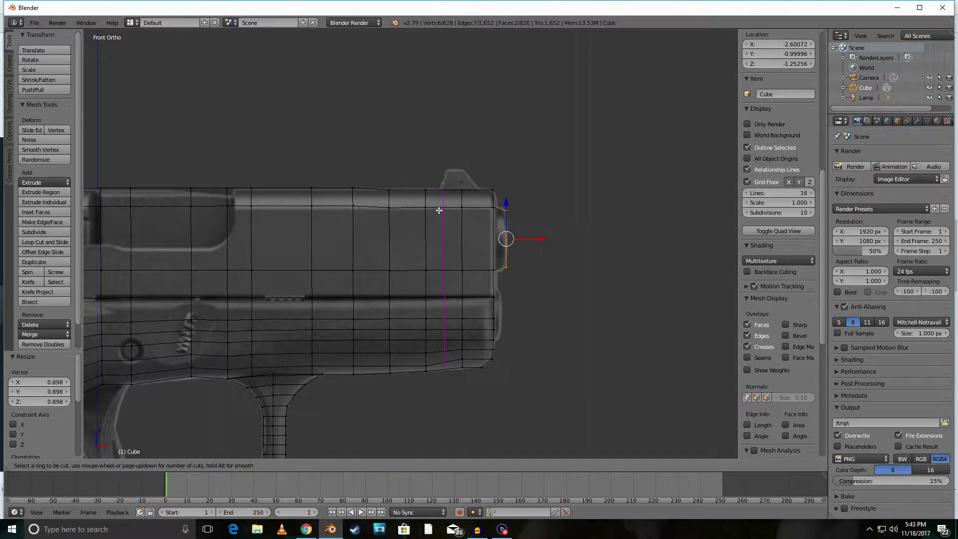
click(438, 210)
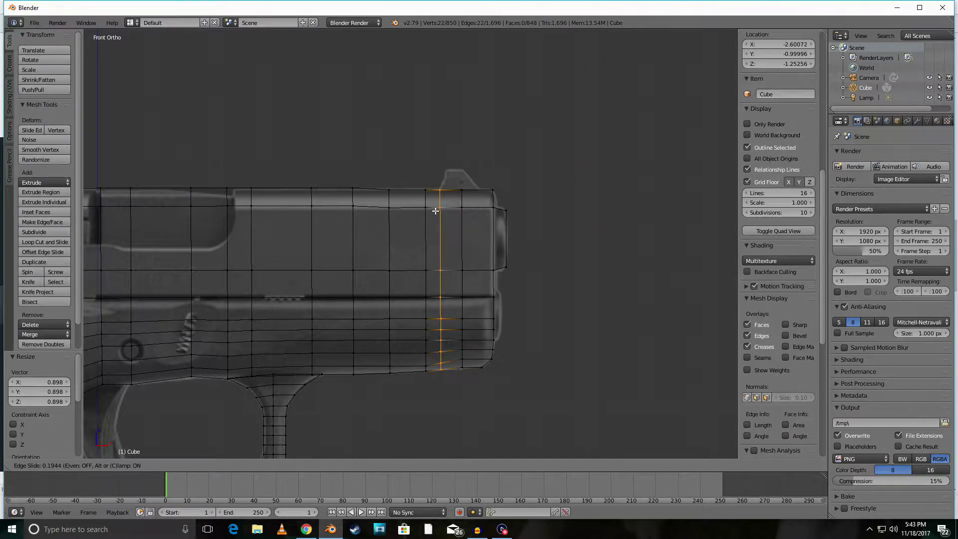
click(436, 211)
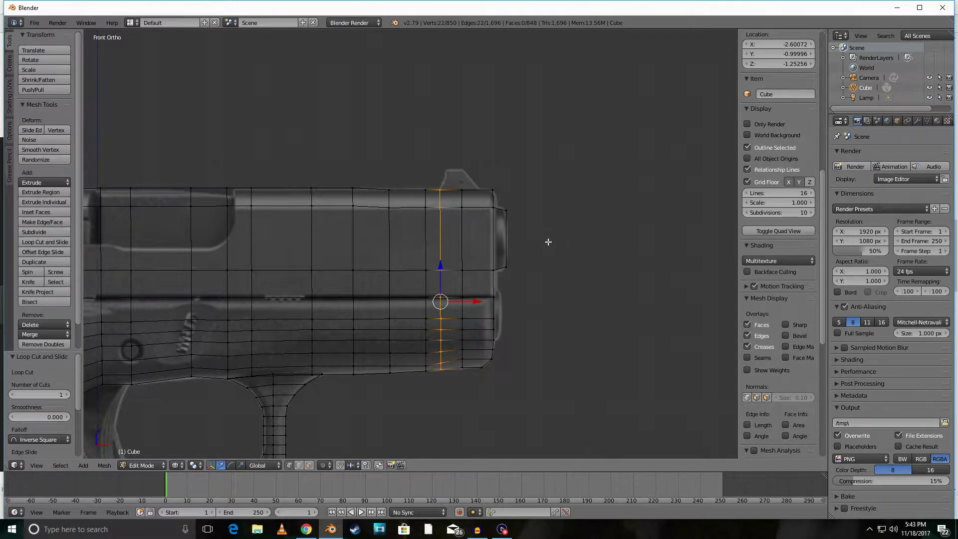
Add a vertical loop cut through the slide and frame, aligned with the front edge of the front sight
key(ctrl+r)
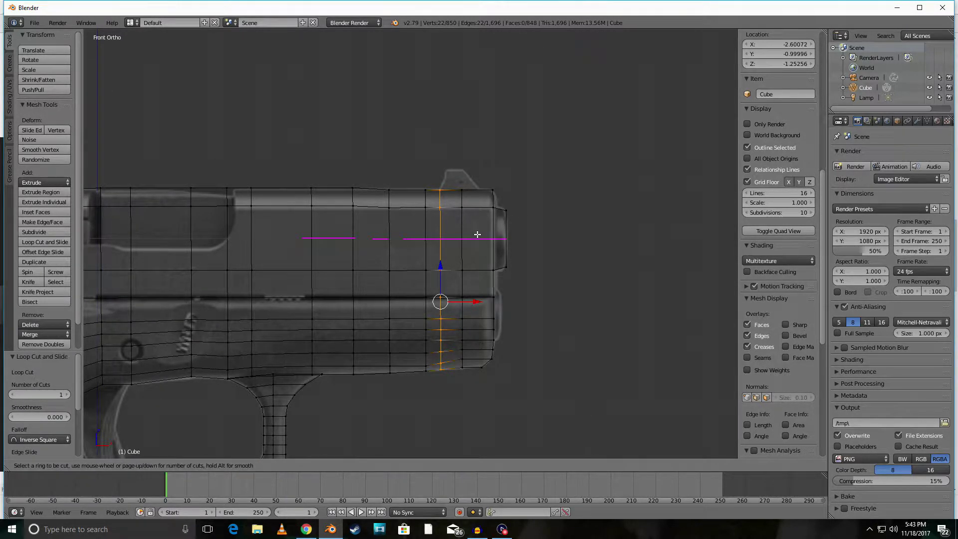
click(473, 206)
click(478, 205)
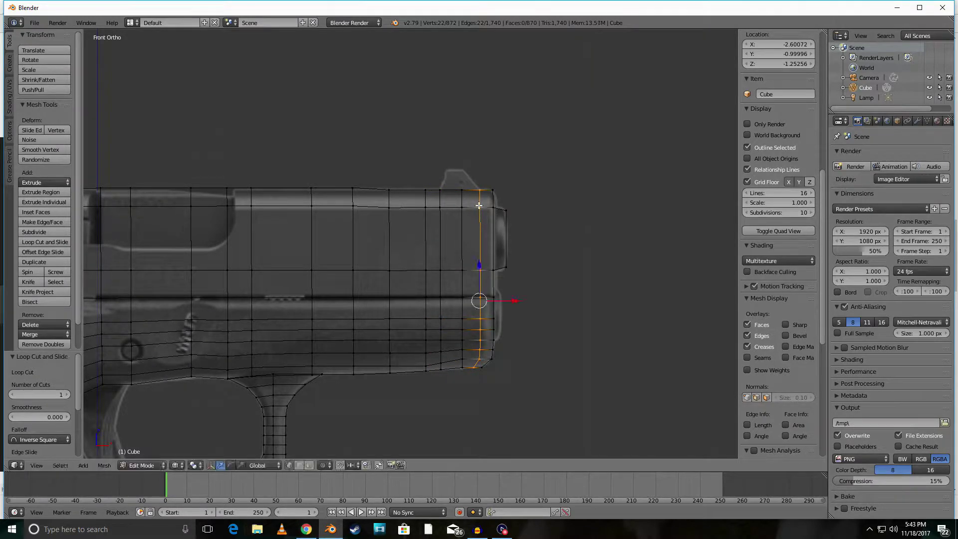
Add two lengthwise loop cuts along the pistol, one close to each side of its centre line
middle_drag(584, 172, 472, 227)
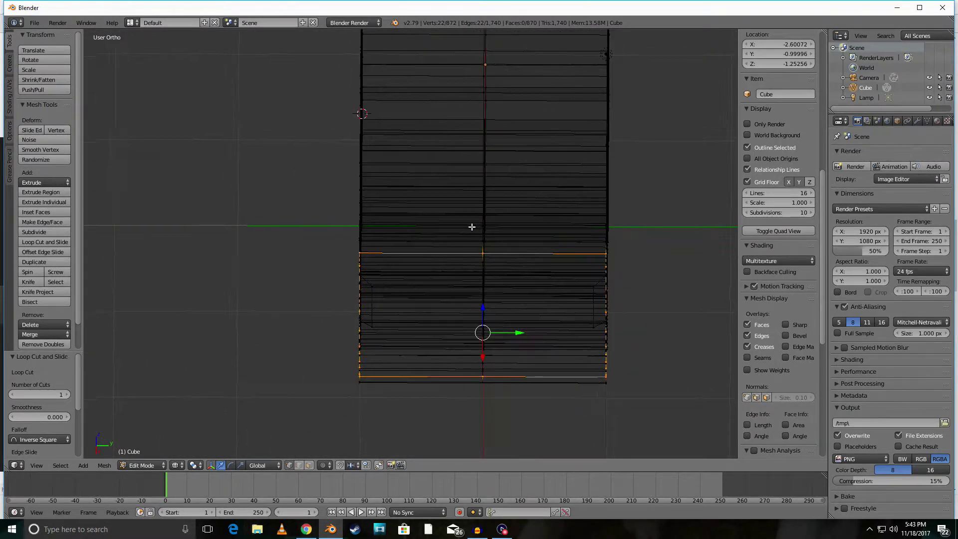
key(ctrl+r)
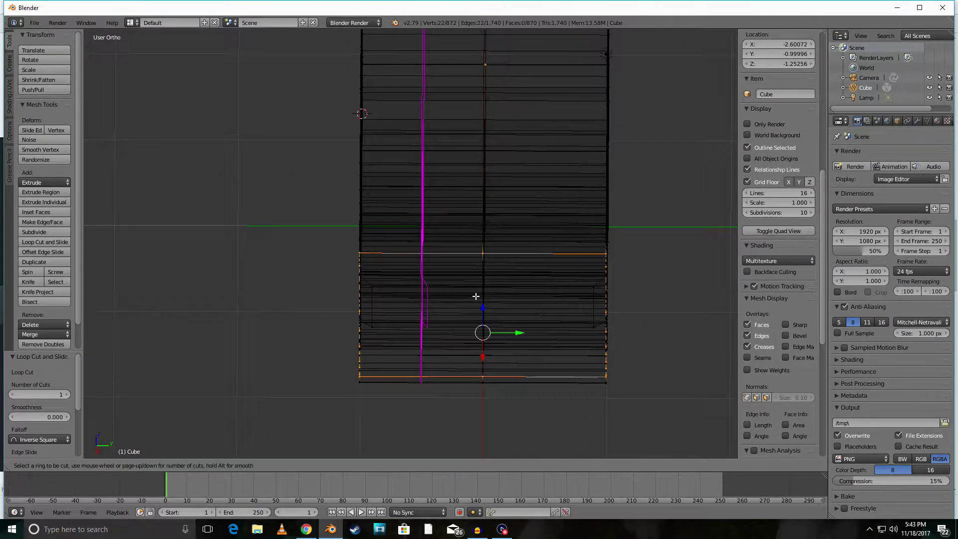
click(424, 306)
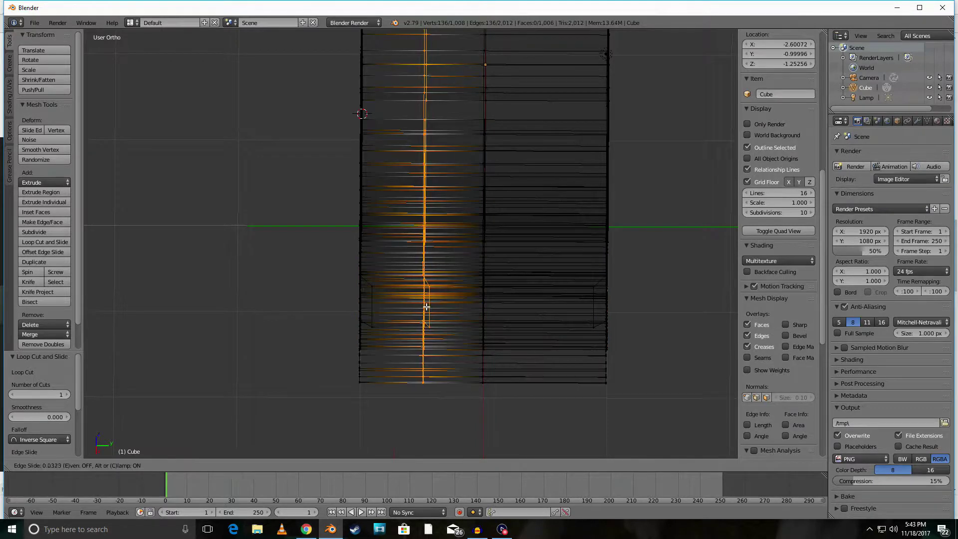
click(478, 303)
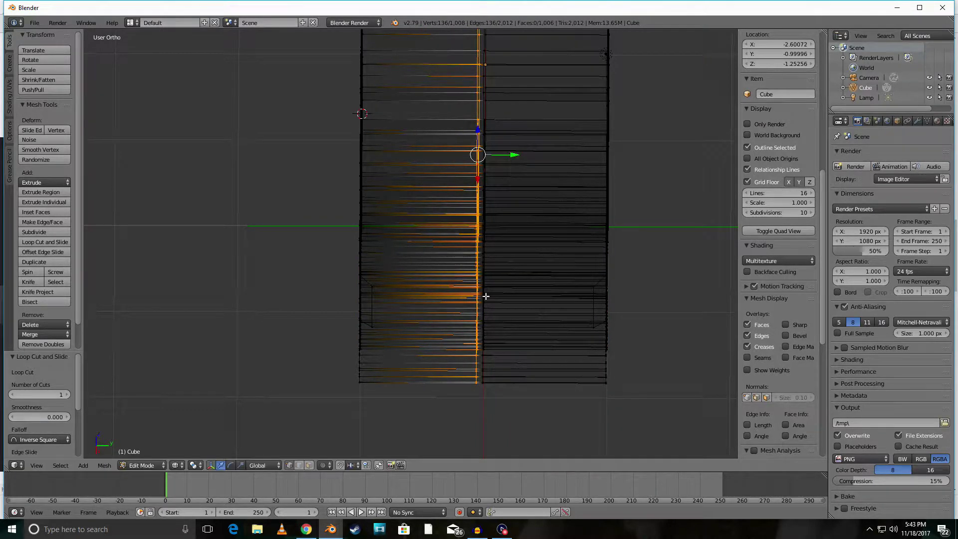
key(ctrl+r)
click(547, 289)
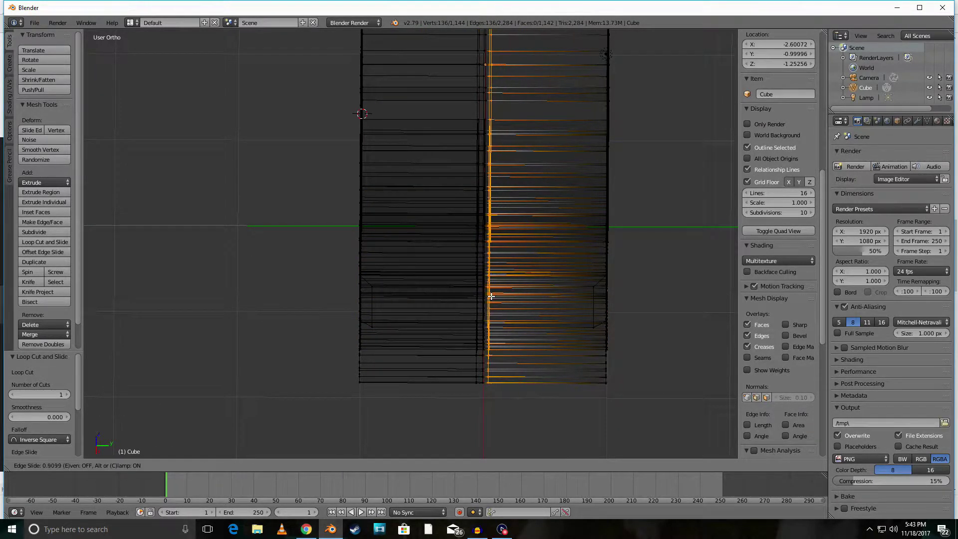
click(495, 296)
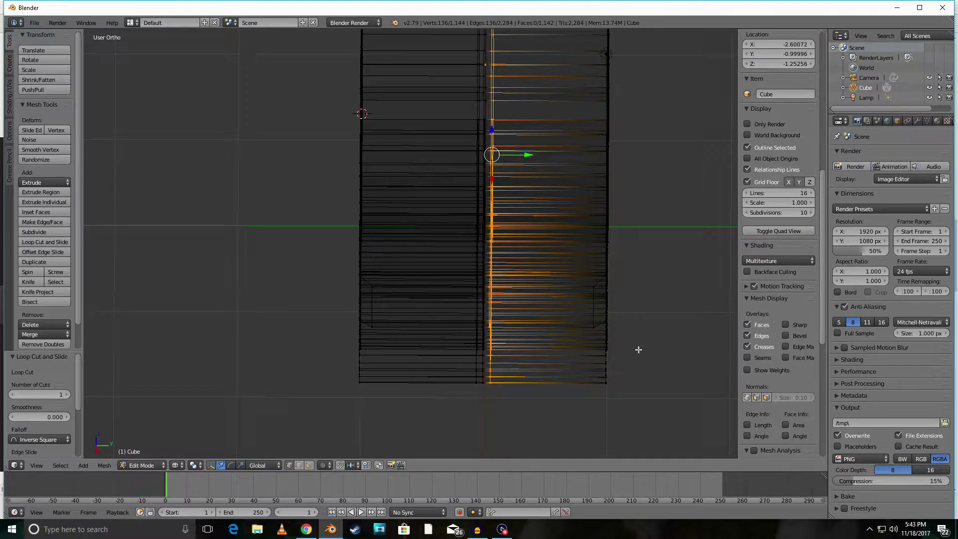
Extrude only the narrow centre strip of slide-top faces beneath the front sight upward by about 0.158
key(KP_1)
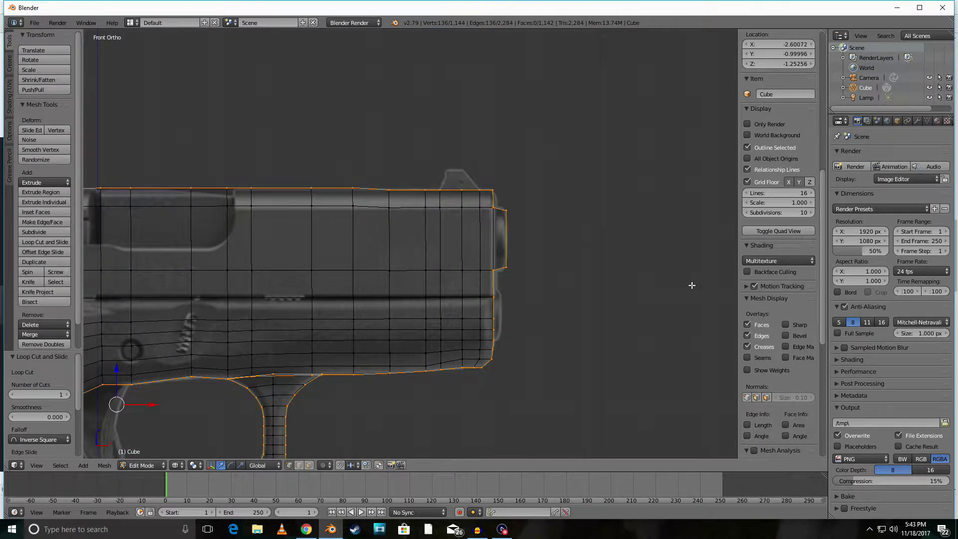
key(a)
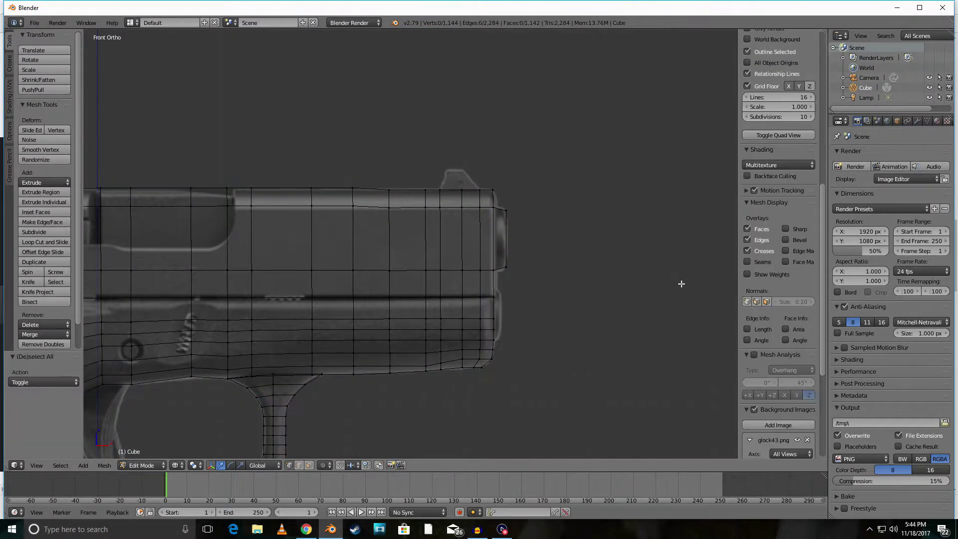
click(480, 190)
drag(462, 186, 443, 189)
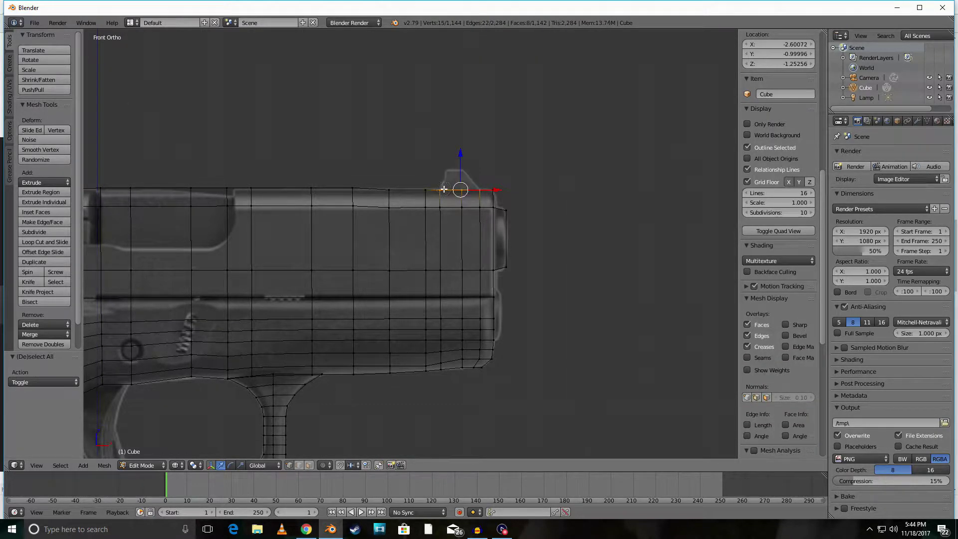
key(z)
middle_drag(525, 169, 417, 218)
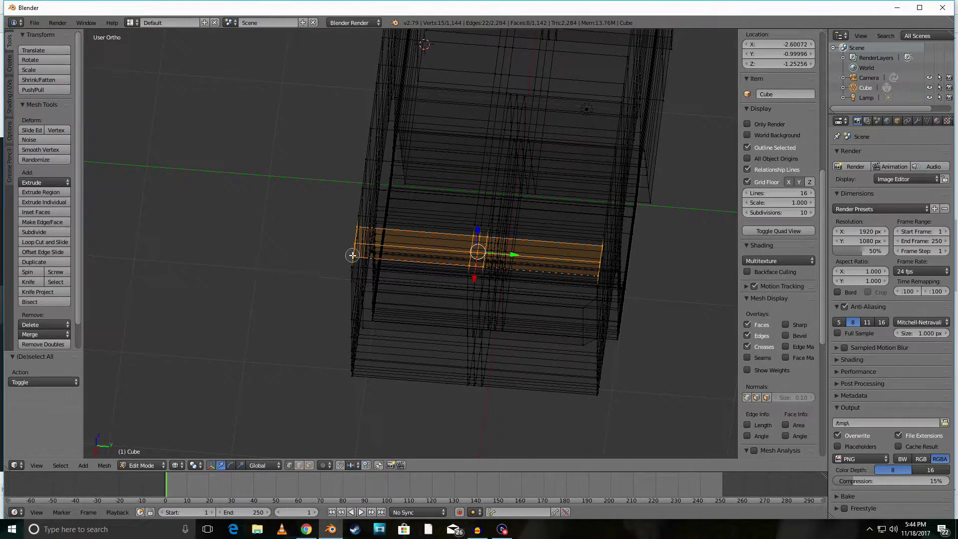
middle_drag(352, 255, 359, 228)
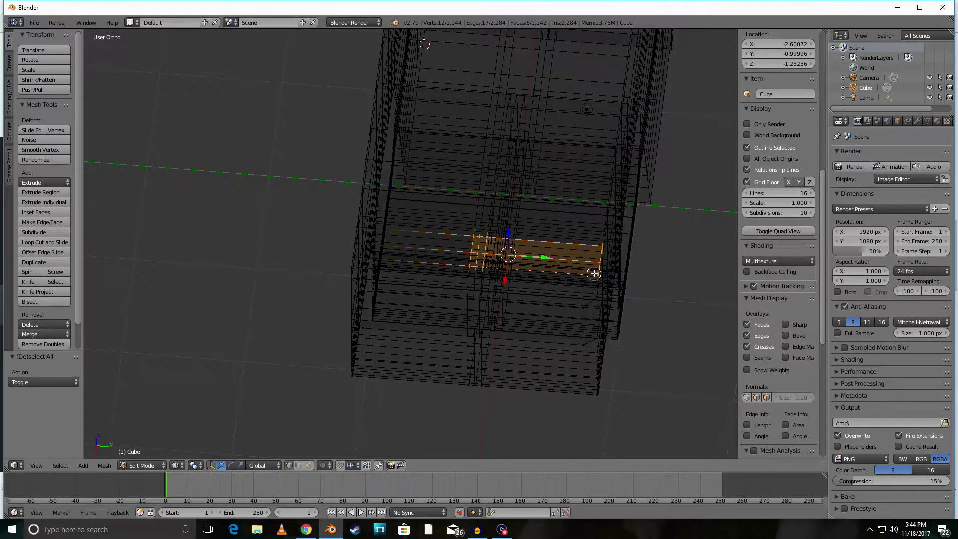
middle_drag(588, 272, 603, 247)
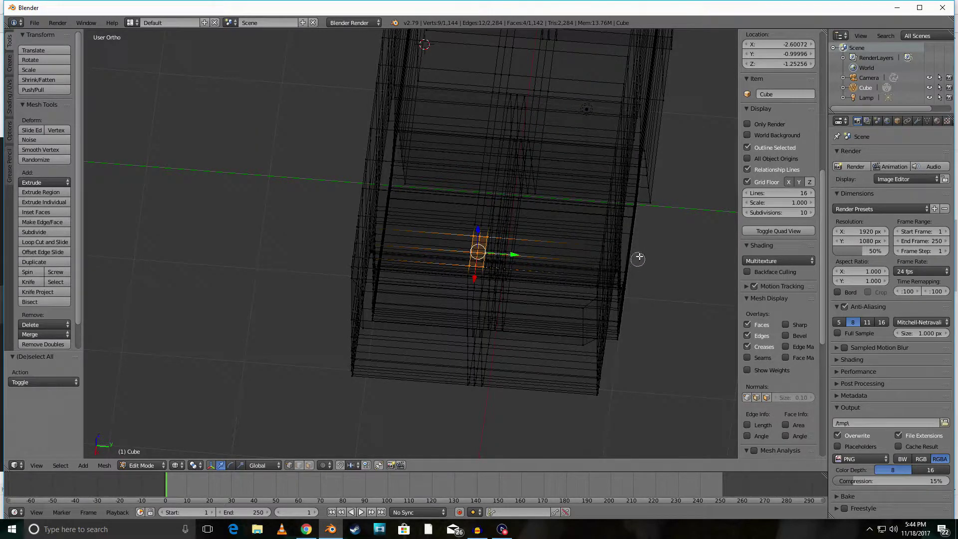
key(KP_1)
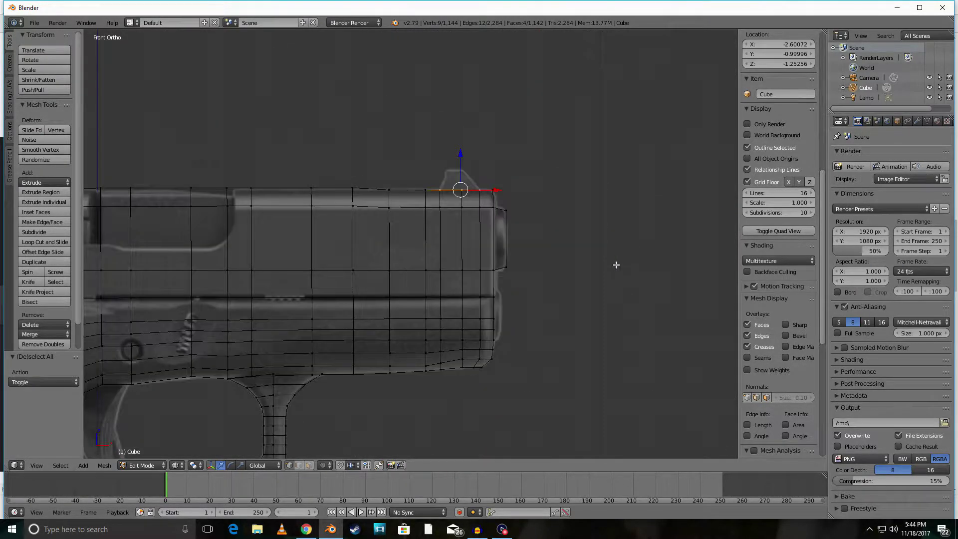
key(e)
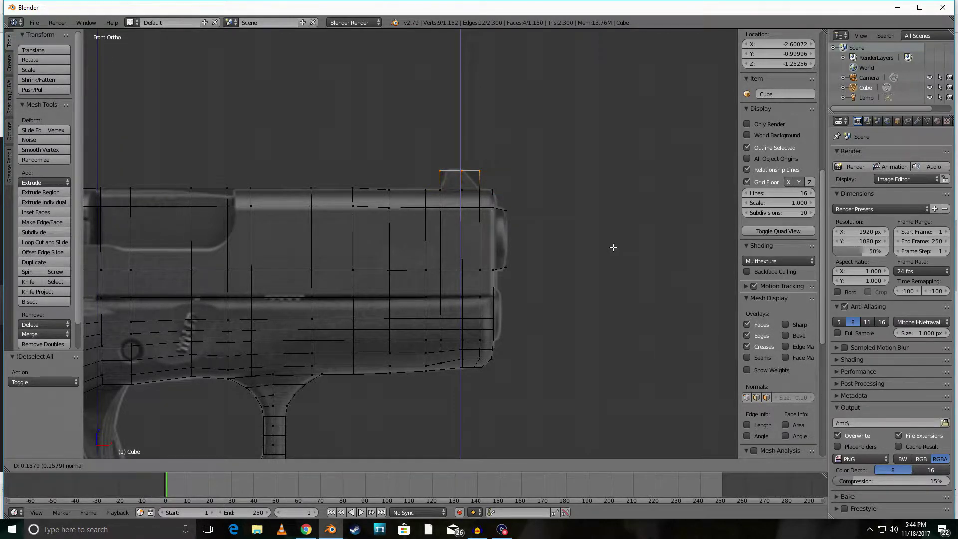
click(612, 247)
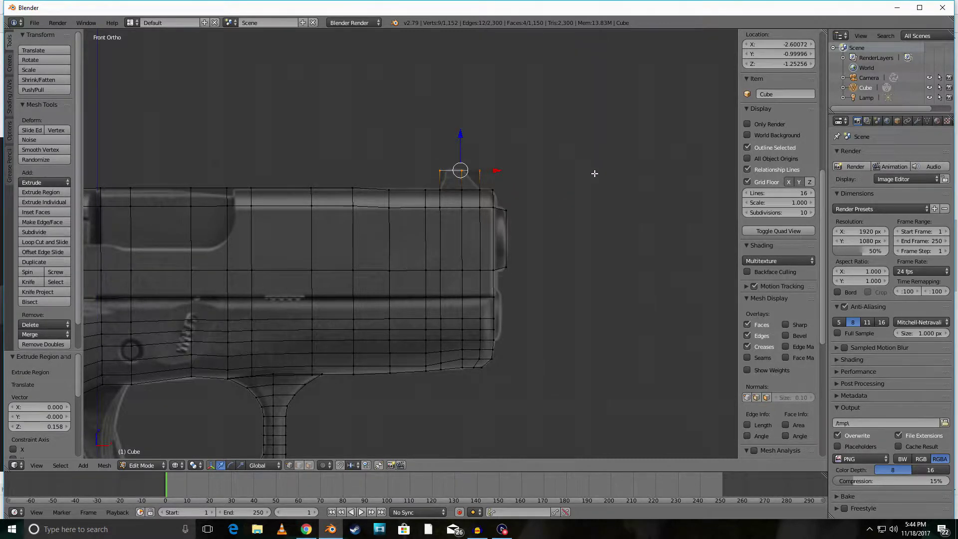
Scale the front sight's top faces to about 0.529 and move them about -0.053 along X
key(s)
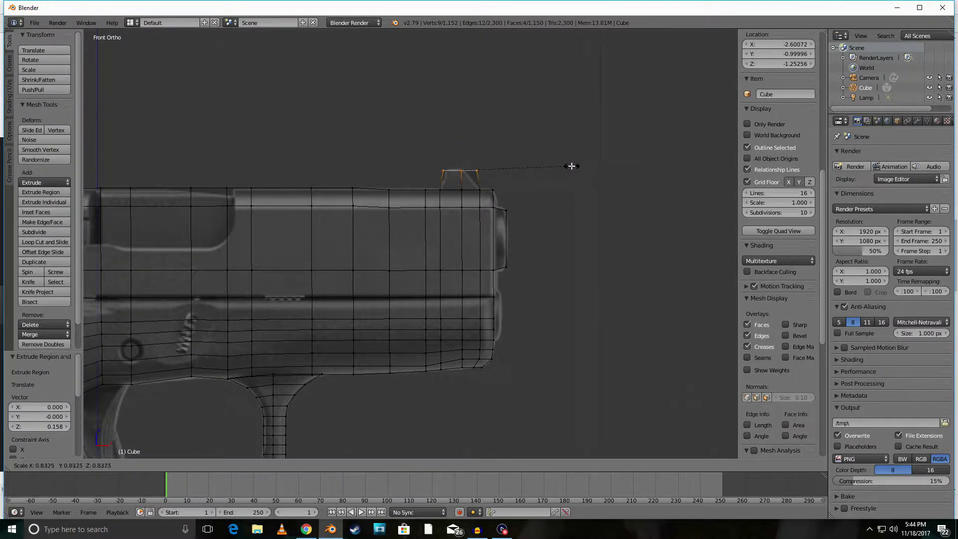
click(530, 159)
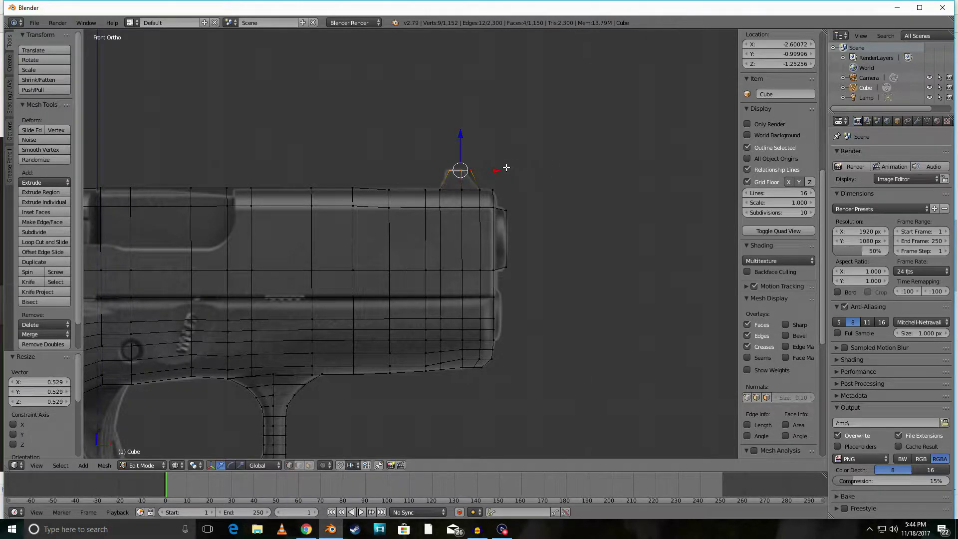
key(g)
key(x)
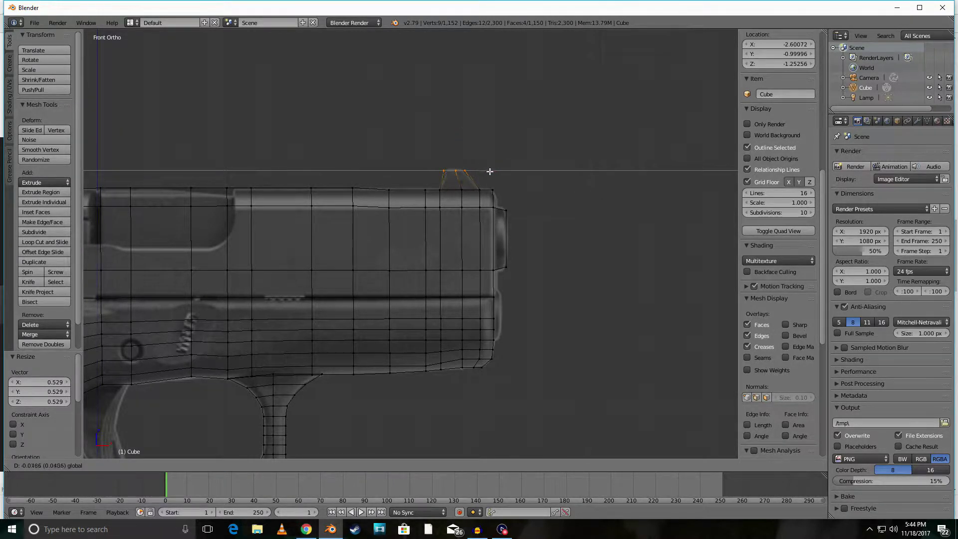
click(490, 171)
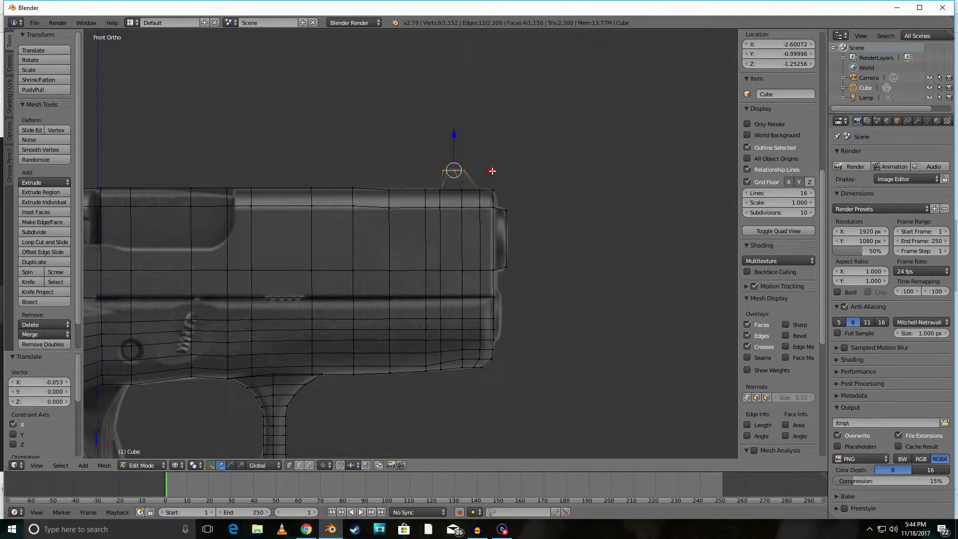
Fine-tune the front sight's top along X to match the reference and scale it to about 0.855
key(g)
key(x)
click(493, 170)
key(g)
key(x)
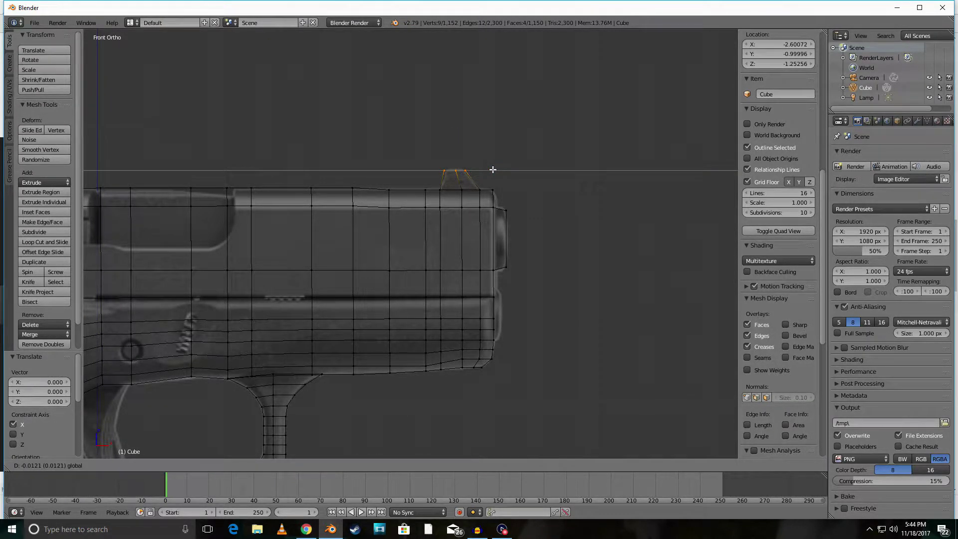
click(494, 169)
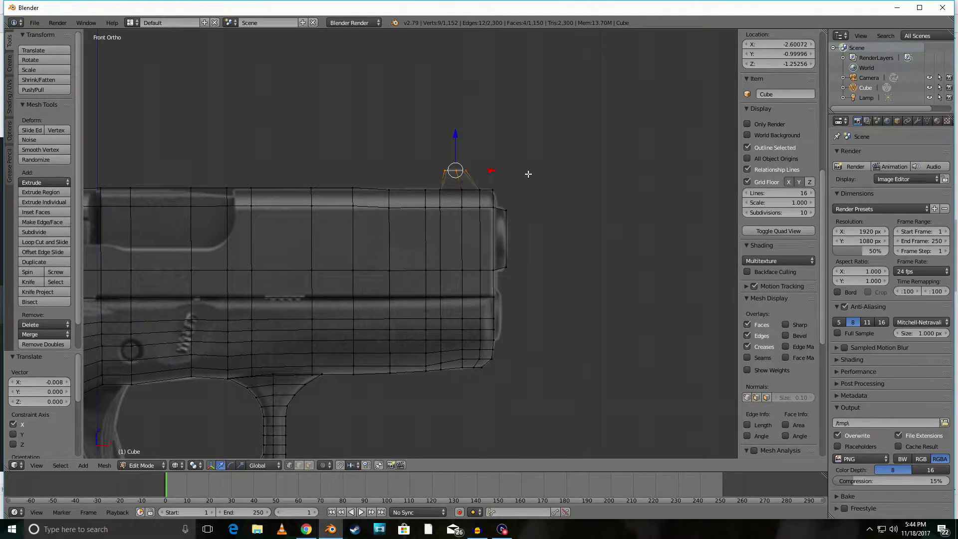
key(s)
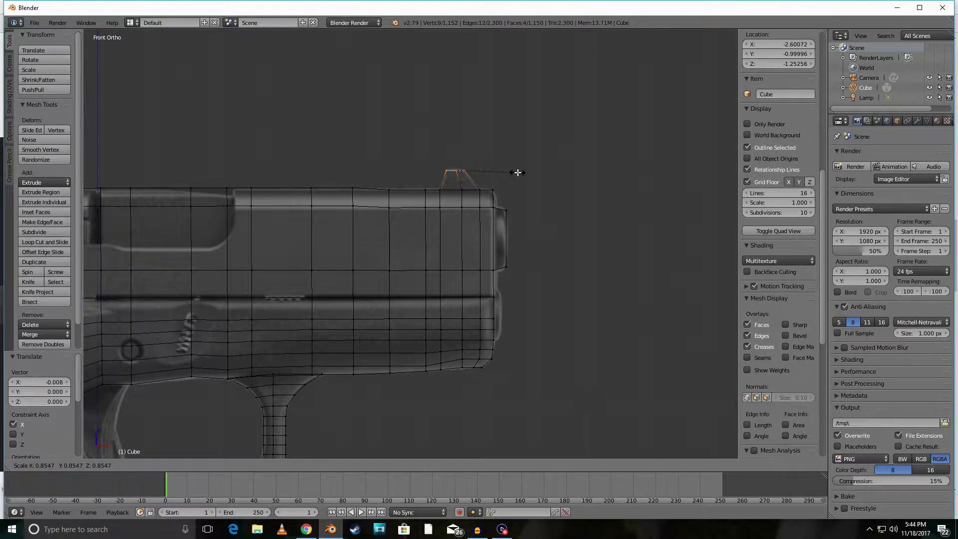
click(518, 172)
Switch the viewport to solid shading and inspect the front sight from the muzzle end
scroll(517, 169, down, 3)
scroll(517, 171, up, 2)
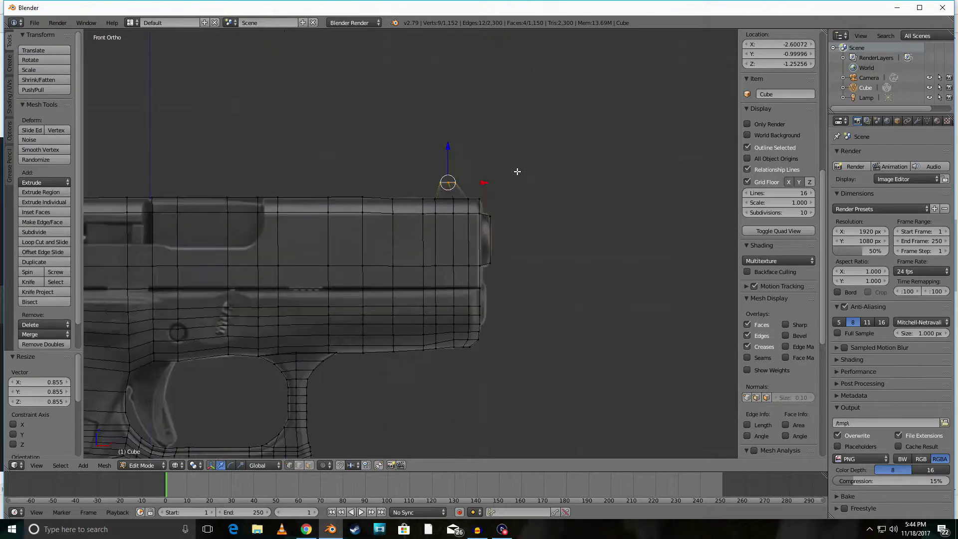
scroll(518, 171, down, 3)
scroll(518, 170, up, 3)
key(z)
mouse_move(566, 161)
middle_down()
mouse_move(564, 169)
mouse_move(457, 183)
mouse_move(478, 202)
middle_up()
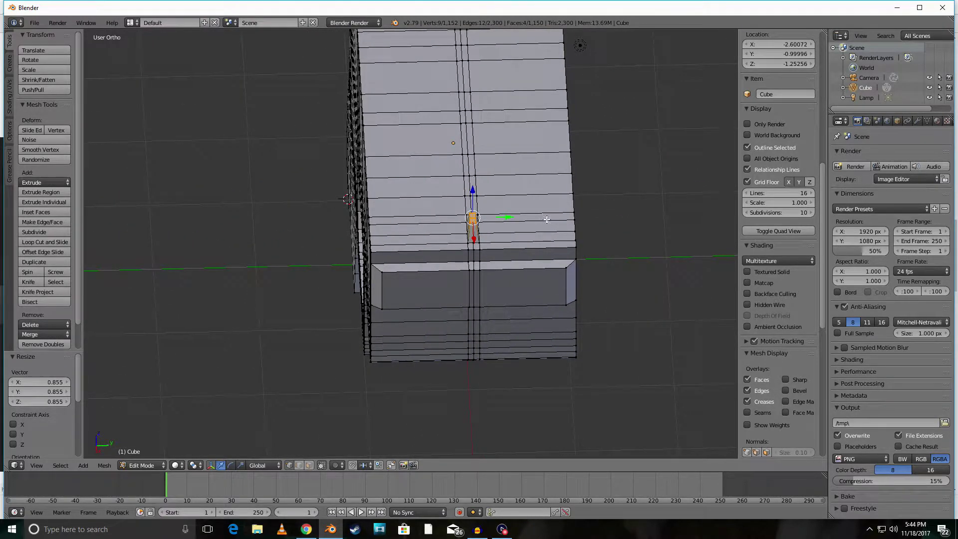
middle_drag(546, 219, 547, 126)
Scale the whole pistol object along Y to about 0.254 in Object Mode
key(Tab)
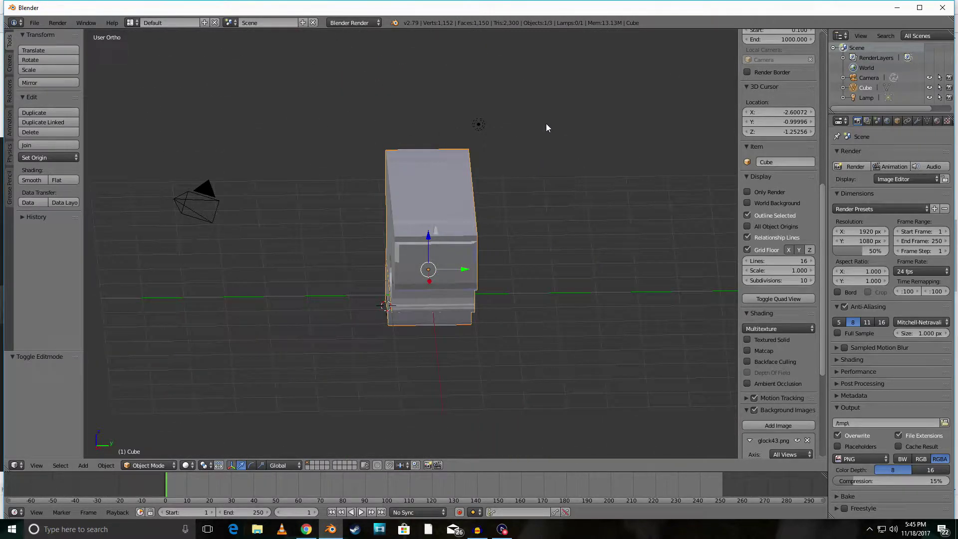
key(s)
key(y)
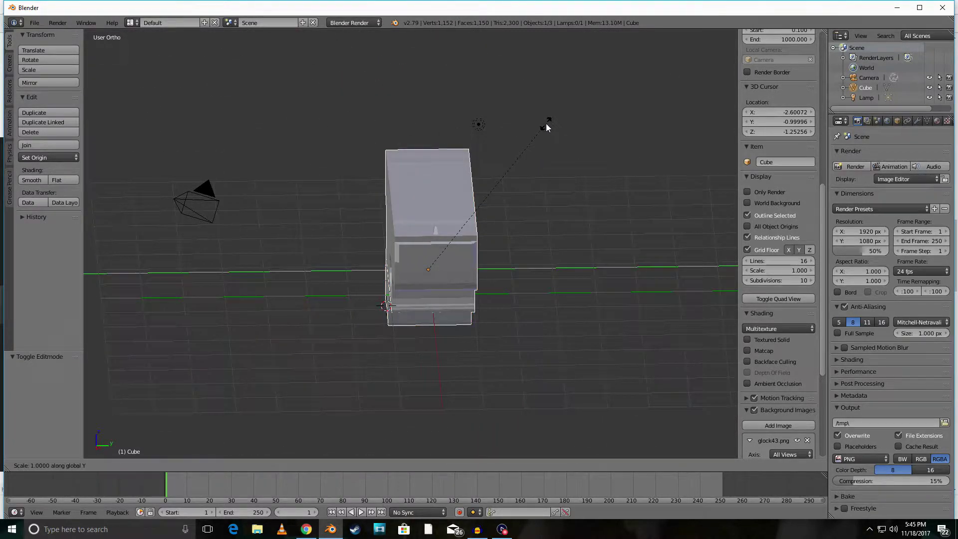
click(470, 240)
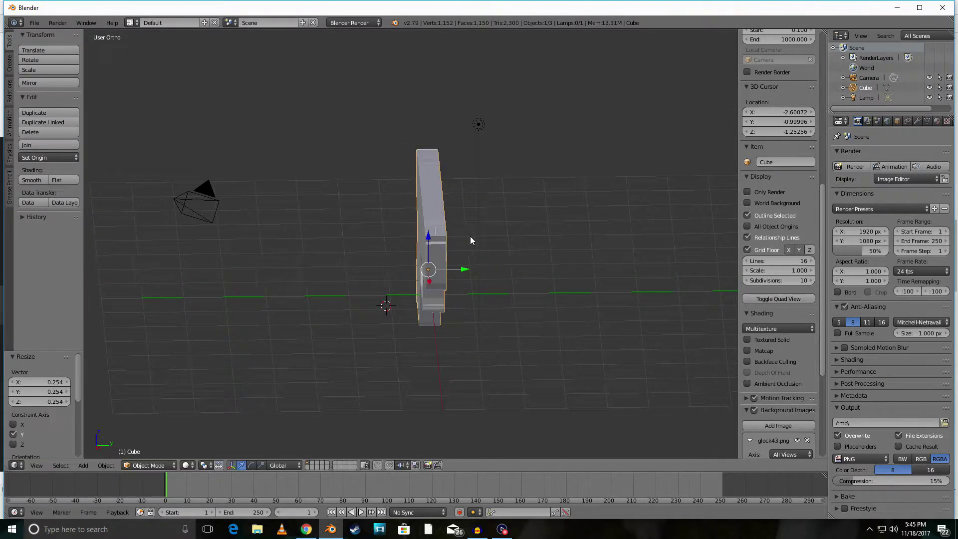
middle_drag(471, 238, 490, 245)
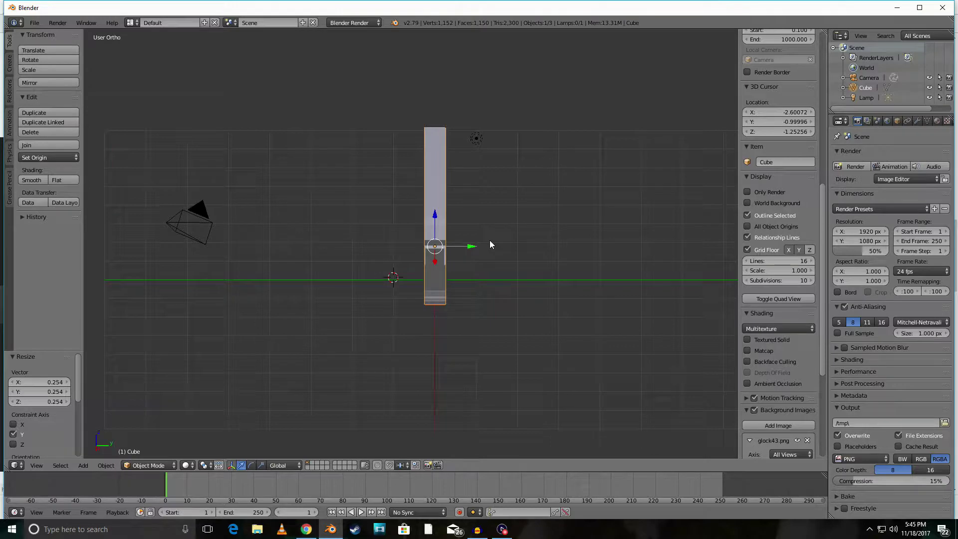
Enter Edit Mode on the pistol and clear the selection in front view
key(Tab)
key(KP_1)
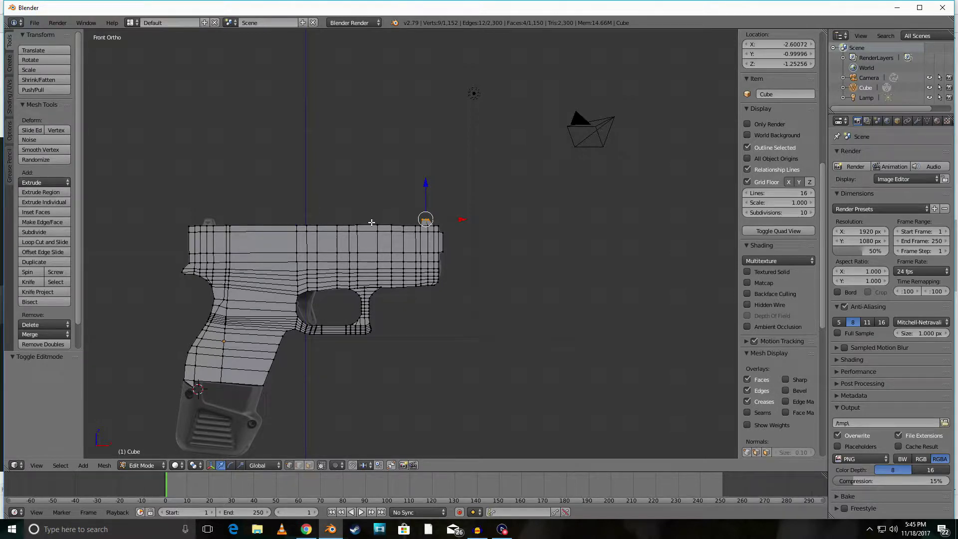
key(a)
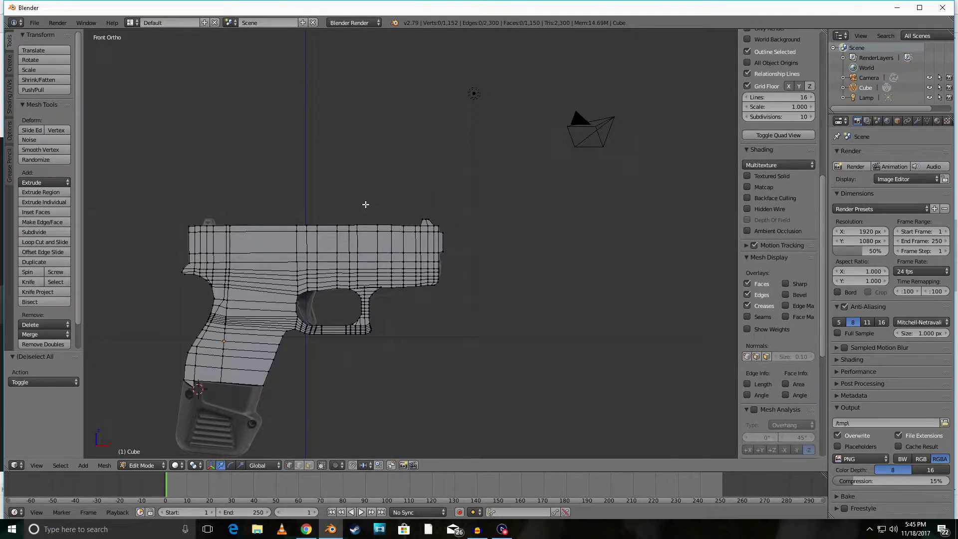
Try to circle-select the slide's faces in solid shading, leaving out the front sight and the barrel end
scroll(175, 229, down, 4)
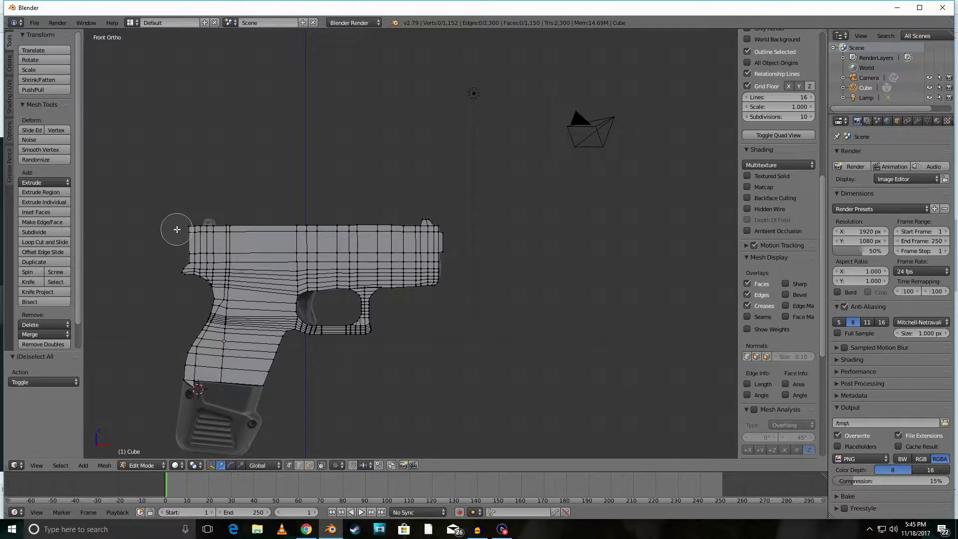
mouse_move(177, 229)
mouse_down()
mouse_move(439, 220)
mouse_move(456, 229)
mouse_move(399, 242)
mouse_move(182, 242)
mouse_up()
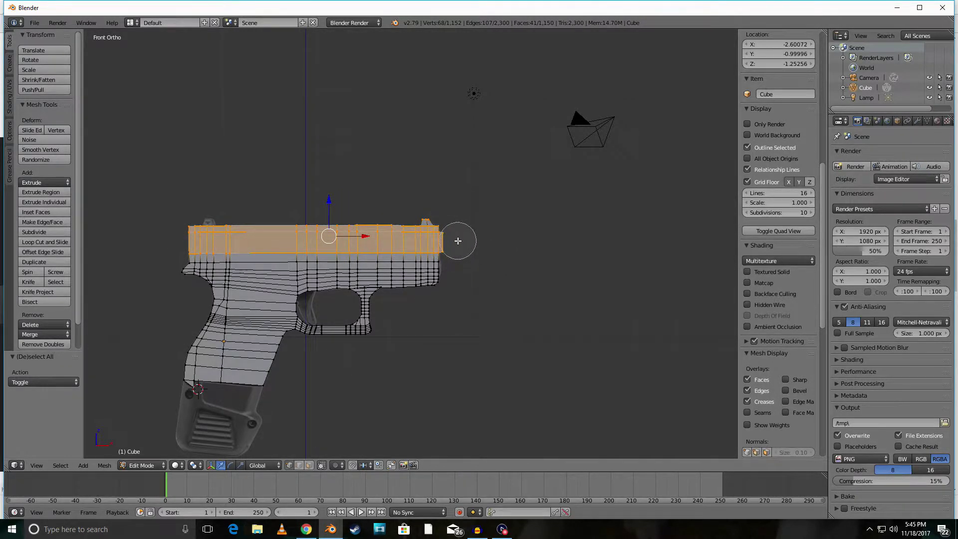
middle_click(458, 241)
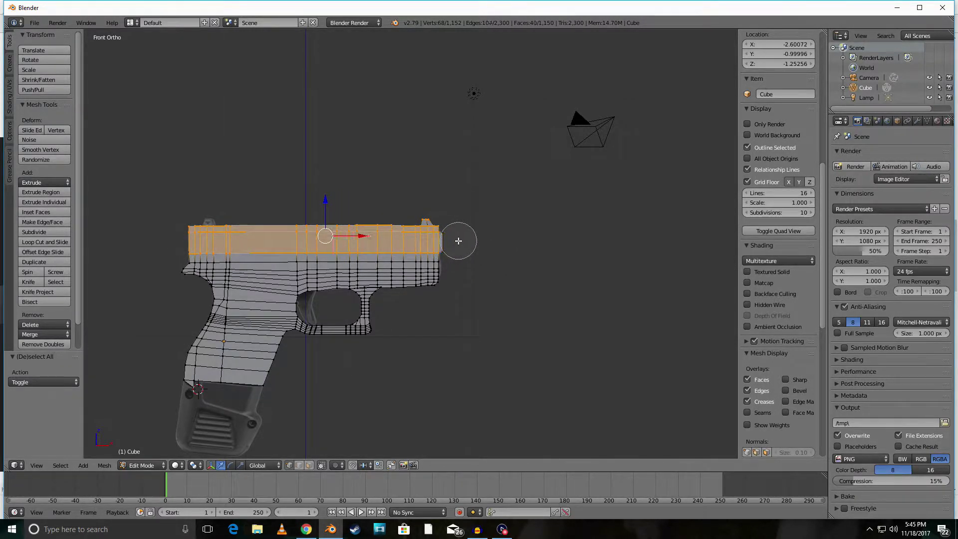
middle_click(428, 205)
right_click(429, 205)
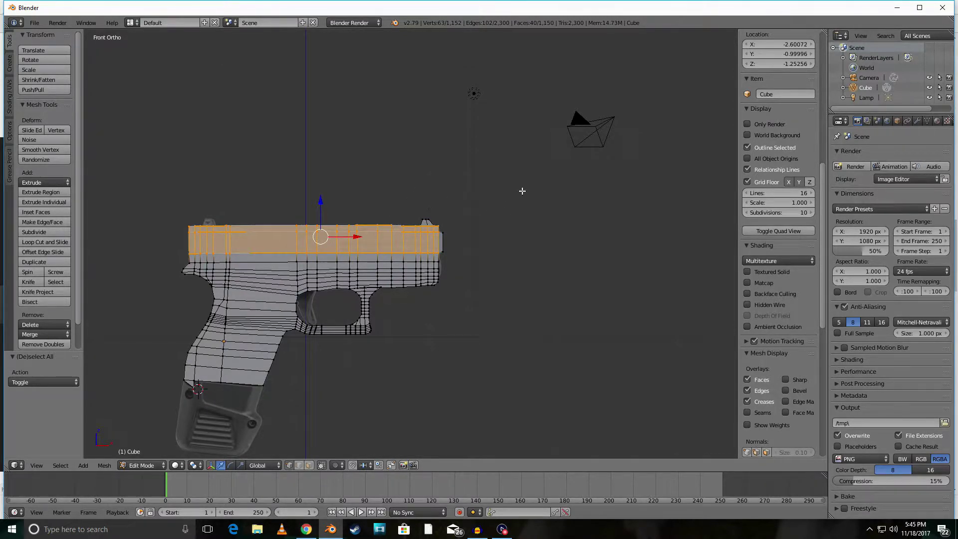
In front-view wireframe, replace the selection with the slide's faces through the full mesh, excluding the front sight and barrel end
mouse_move(512, 197)
middle_down()
mouse_move(395, 241)
mouse_move(316, 211)
mouse_move(629, 240)
mouse_move(575, 235)
mouse_move(523, 203)
mouse_move(303, 232)
middle_up()
key(z)
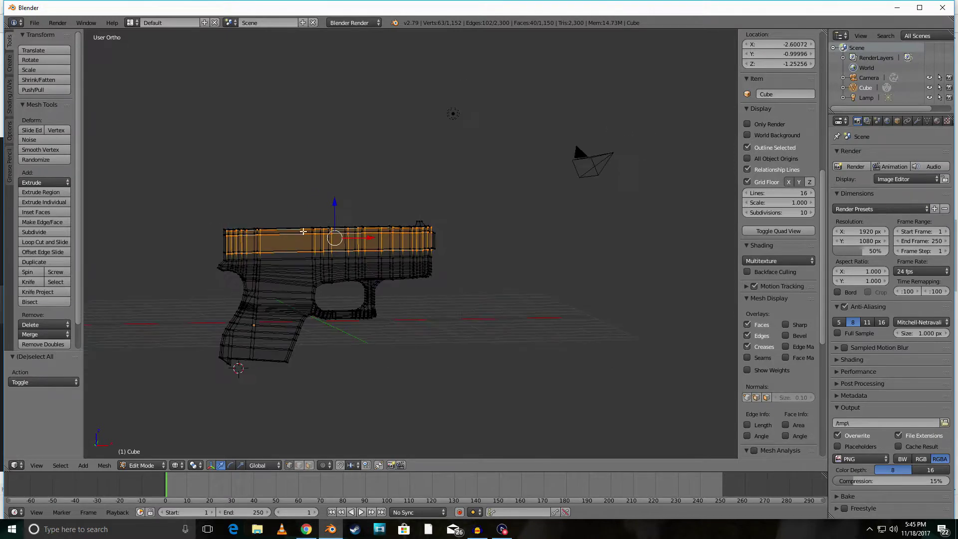
key(KP_1)
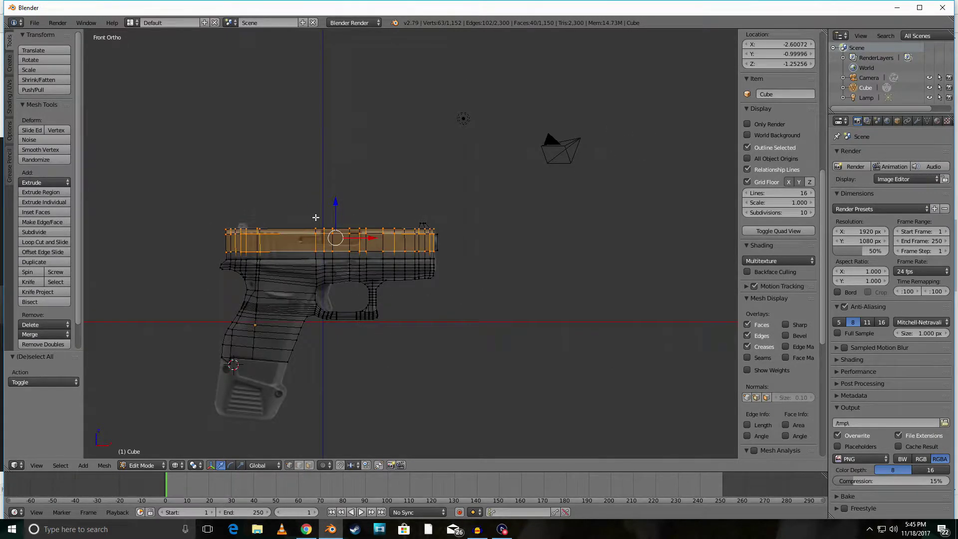
key(a)
key(c)
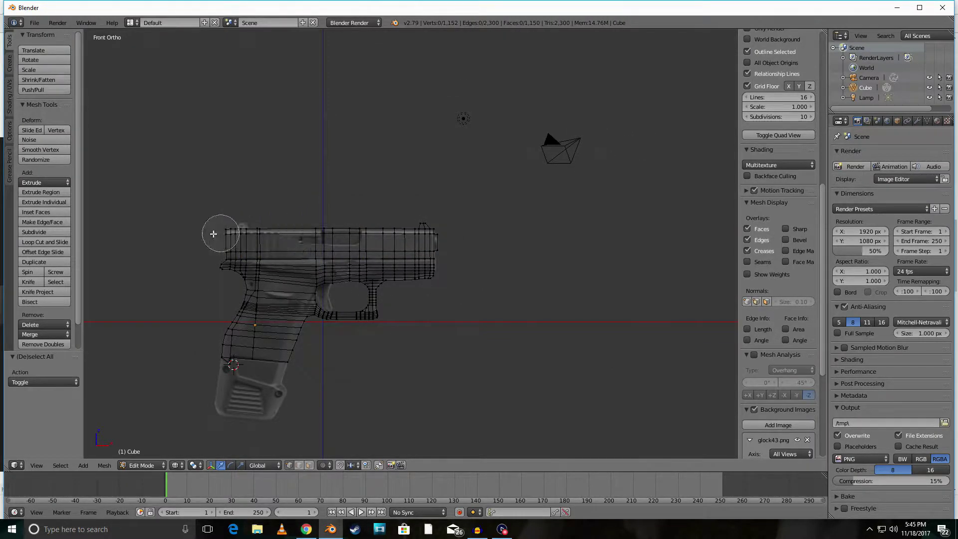
mouse_move(210, 235)
mouse_down()
mouse_move(447, 235)
mouse_move(227, 241)
mouse_up()
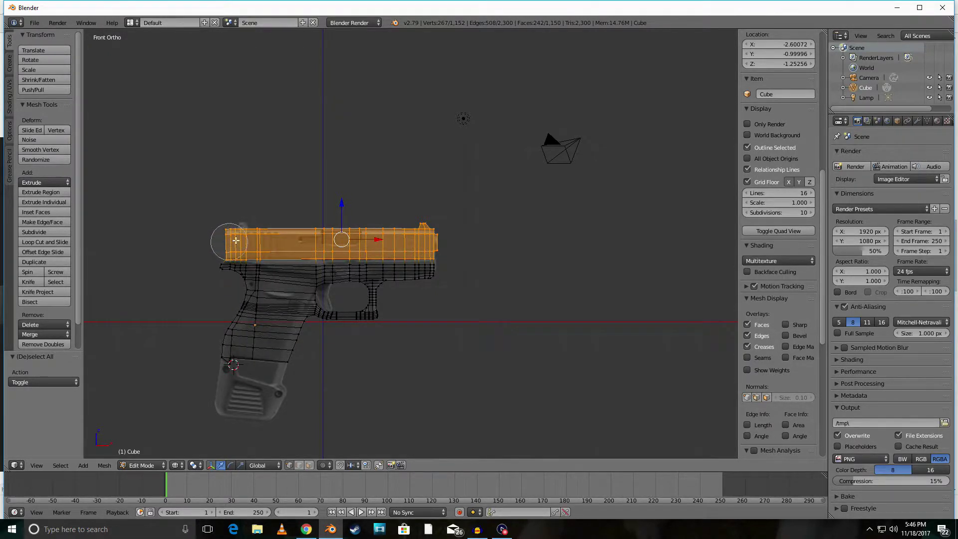
middle_click(452, 244)
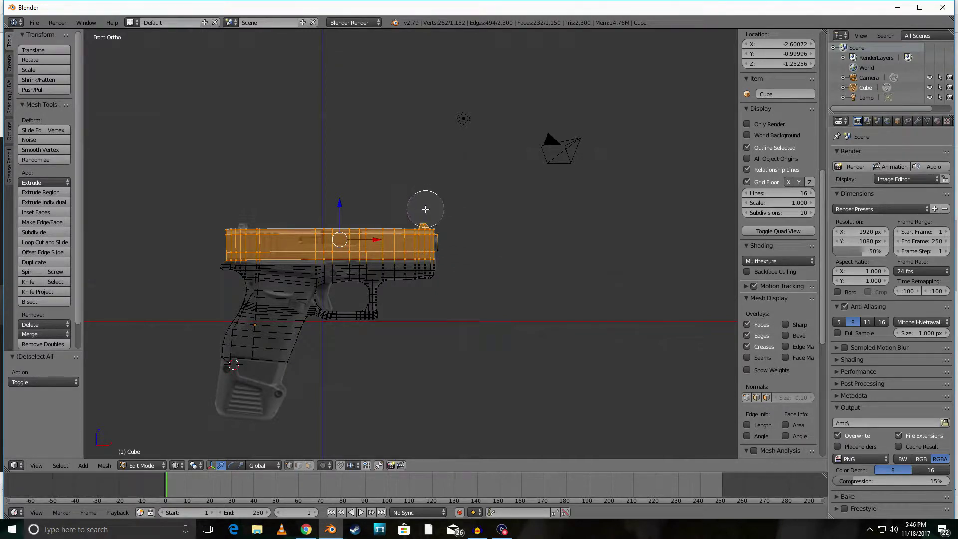
middle_click(453, 233)
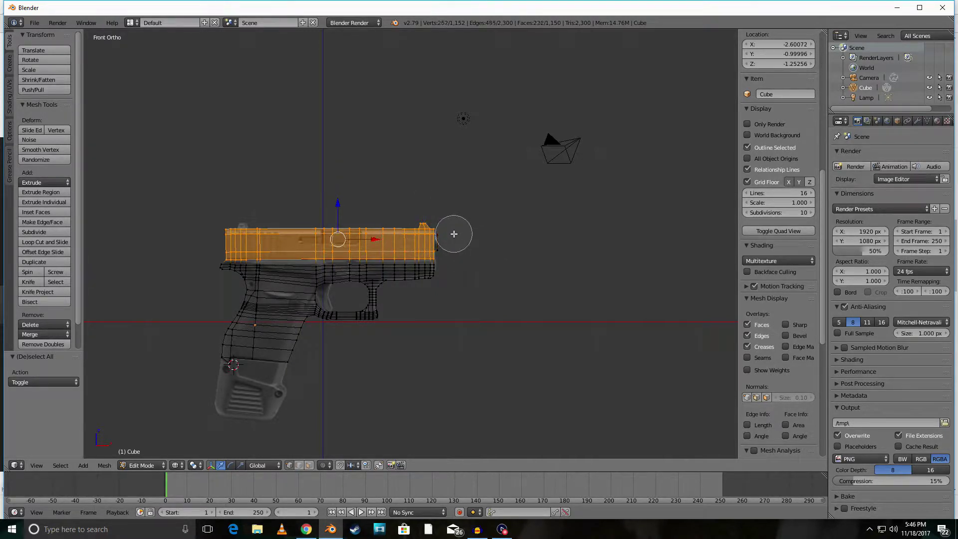
middle_click(425, 207)
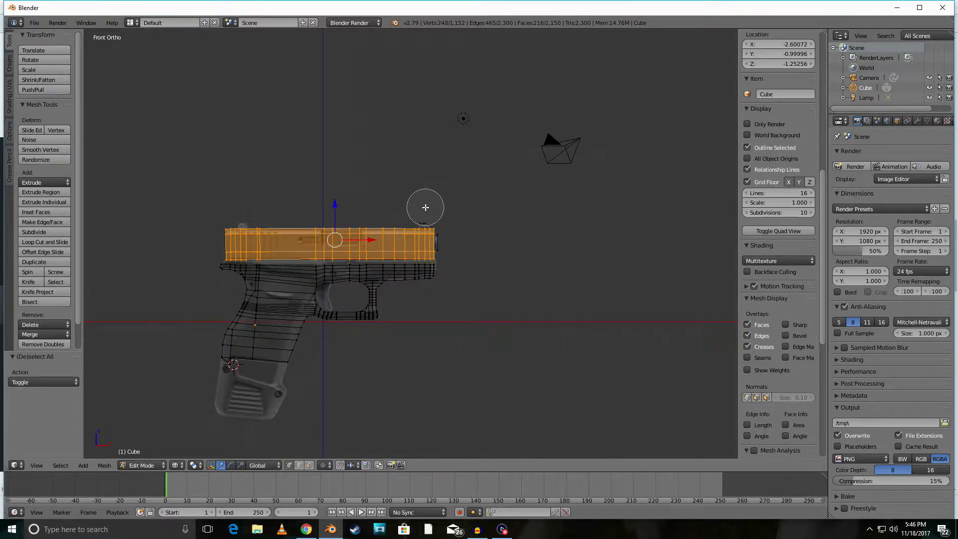
key(Escape)
middle_drag(603, 180, 492, 199)
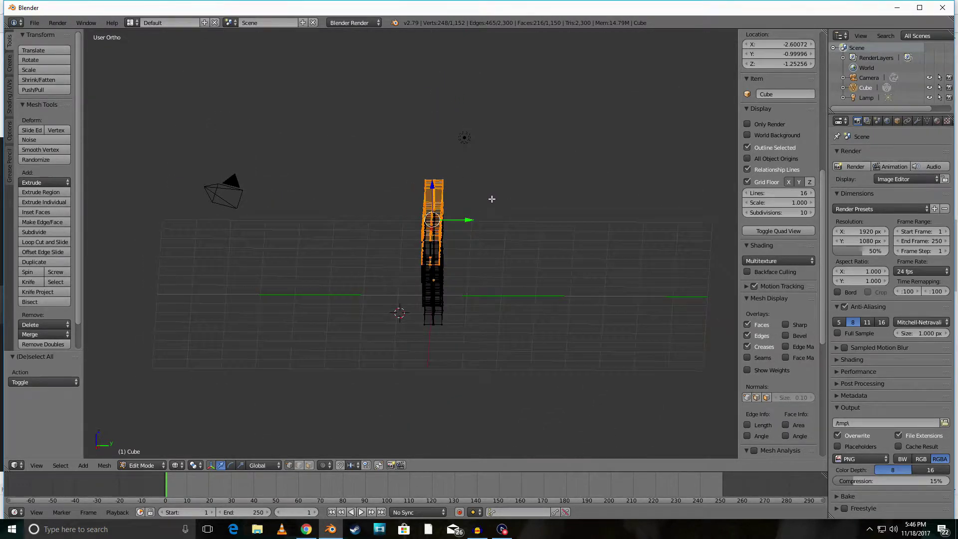
key(s)
key(y)
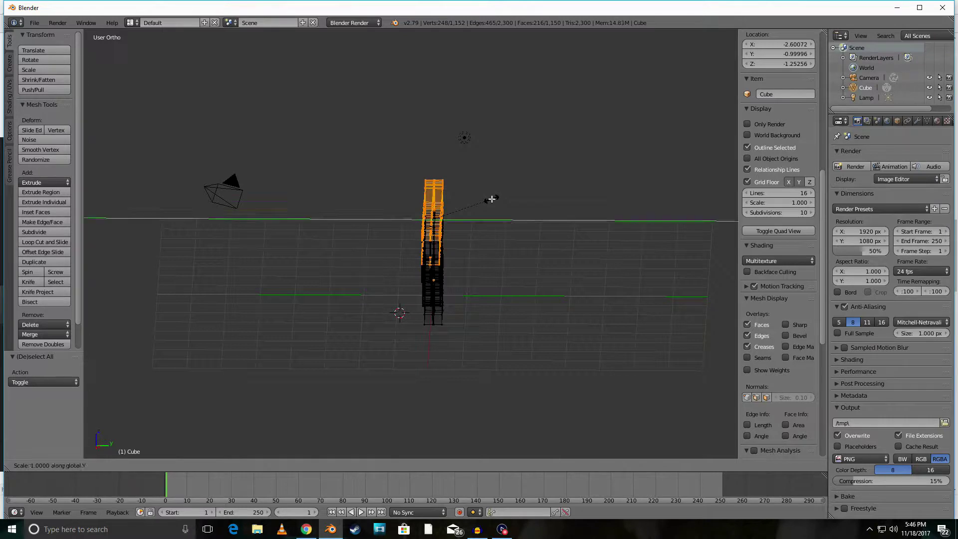
key(Escape)
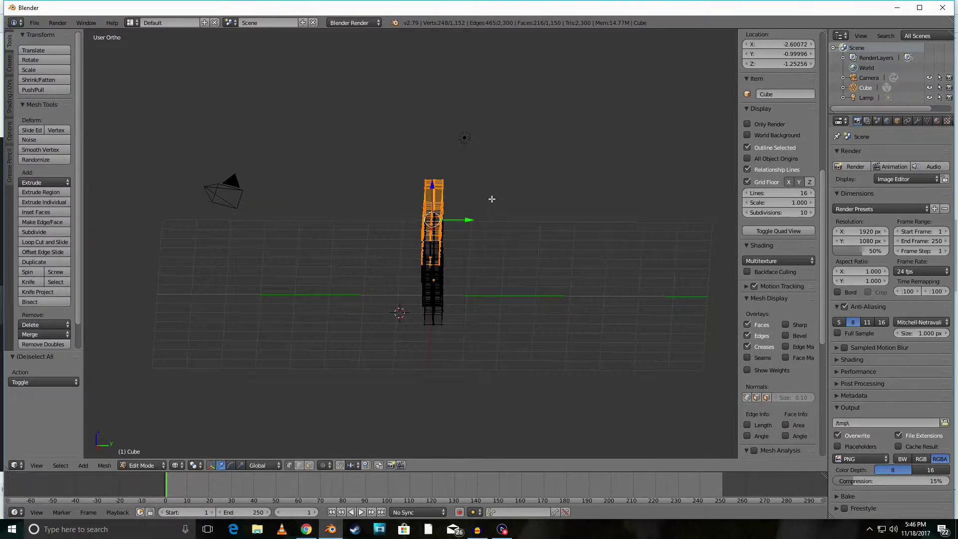
Extrude the selected slide faces in place without offset and scale them along Y to about 1.30
key(e)
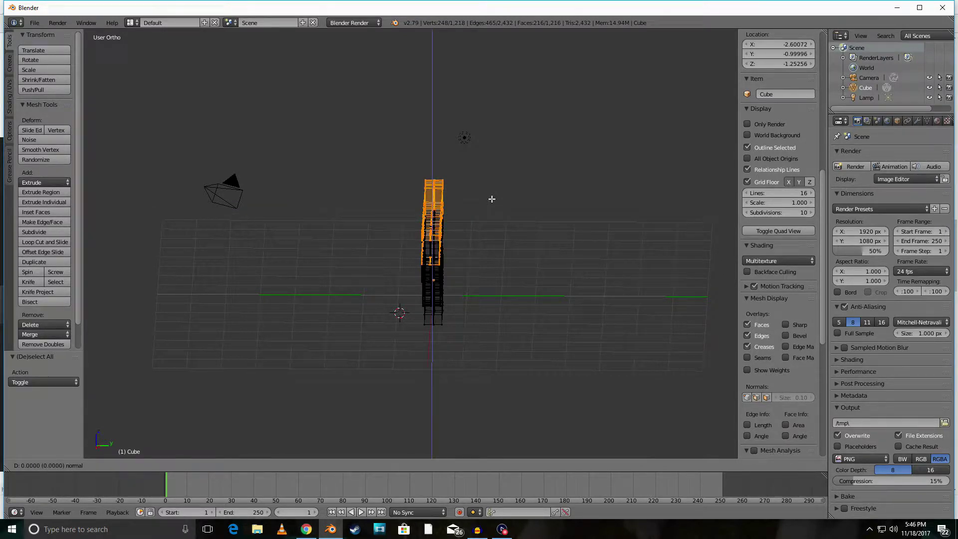
key(y)
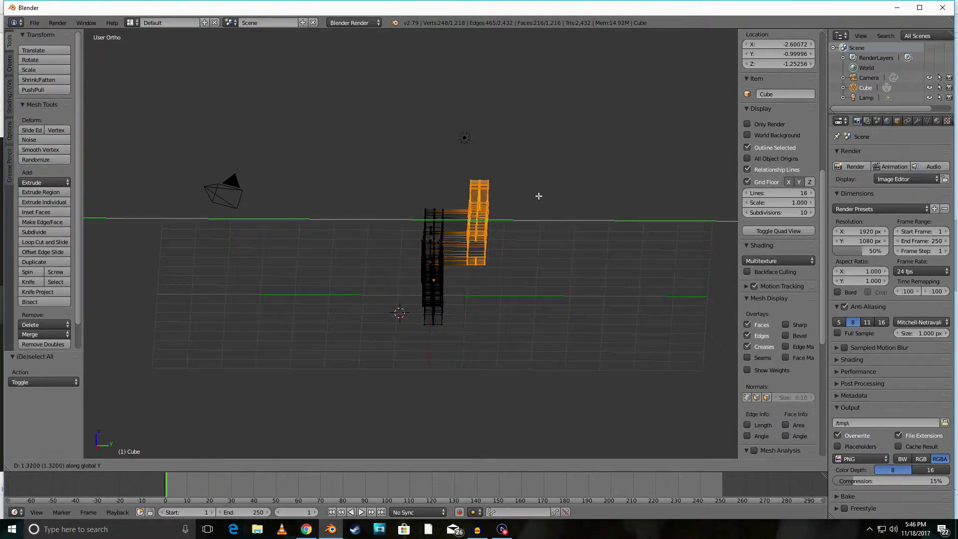
key(Escape)
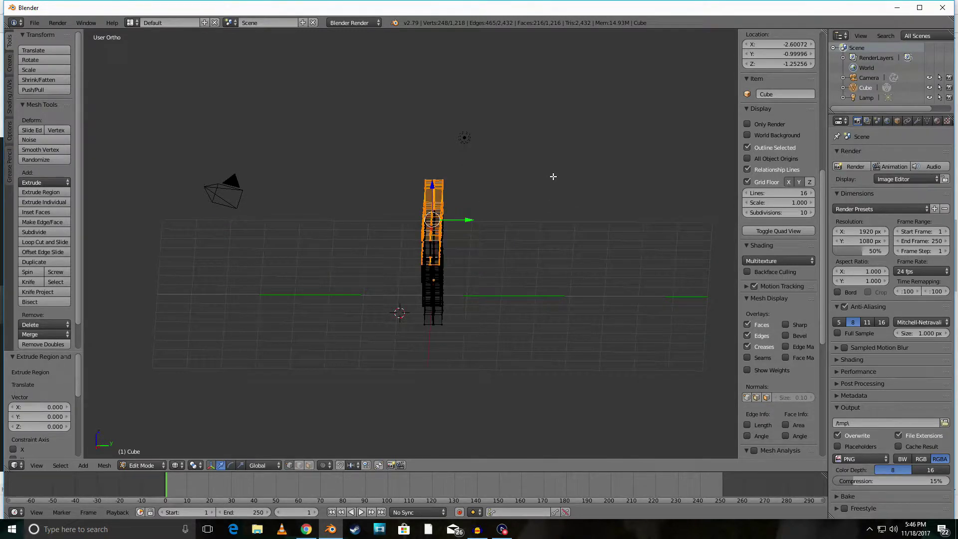
key(s)
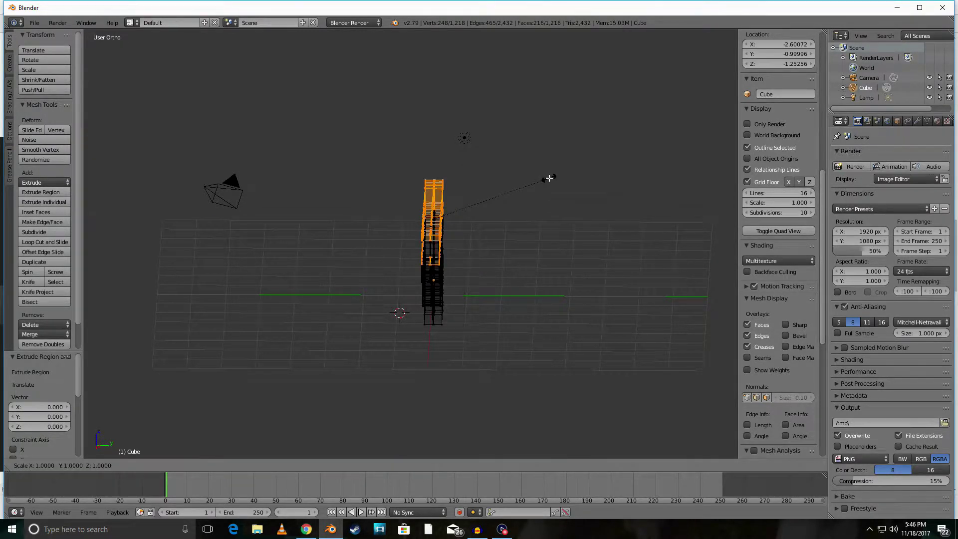
key(y)
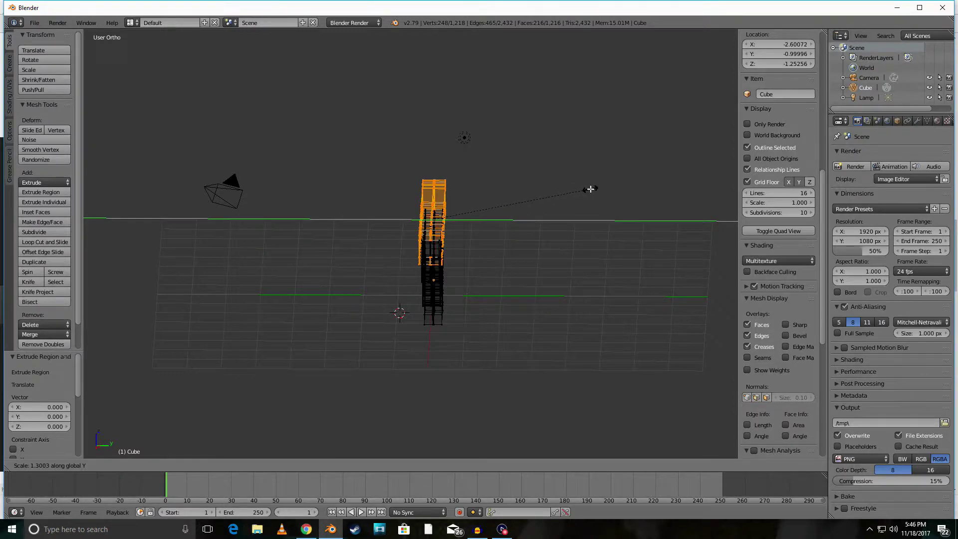
click(590, 188)
Inspect the widened slide up close from its ends in orthographic wireframe view
middle_drag(592, 188, 592, 250)
scroll(531, 214, up, 4)
middle_drag(591, 249, 586, 251)
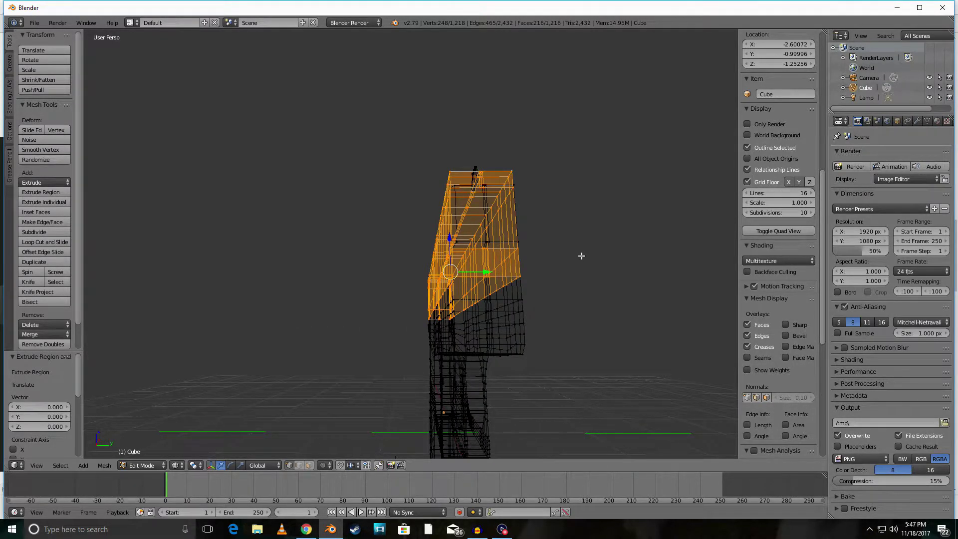
key(KP_5)
key(KP_4)
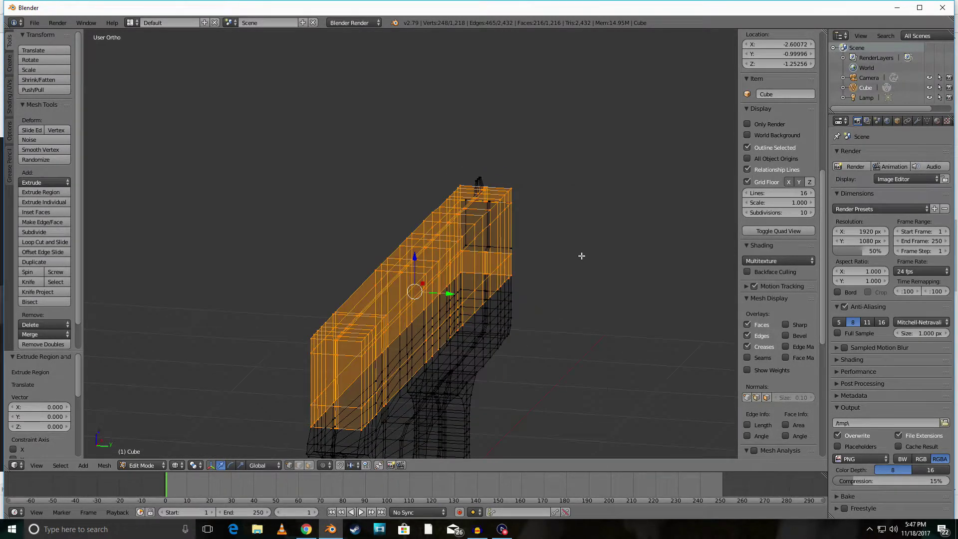
key(KP_4)
key(KP_2)
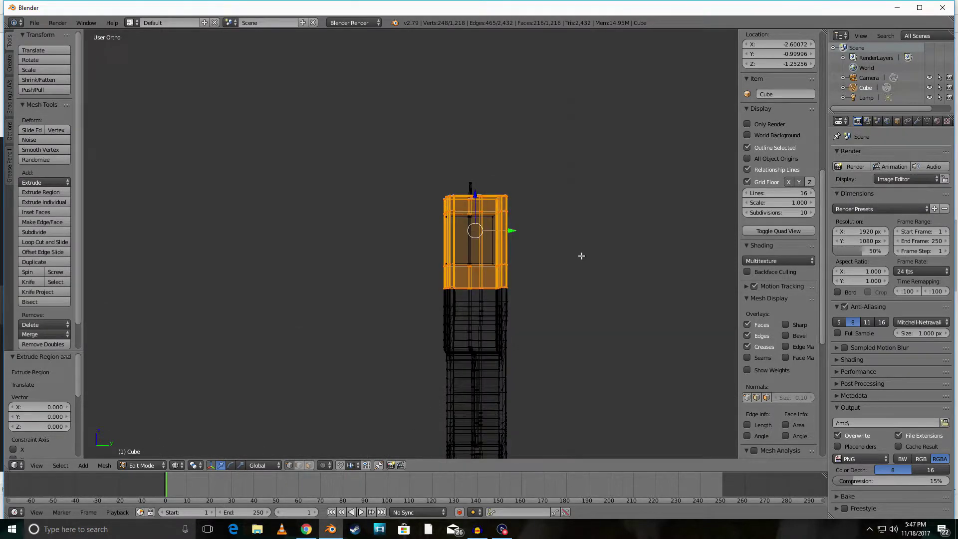
In top view, deselect the faces along the slide's centreline over its full length, keeping only its two side walls selected
key(KP_7)
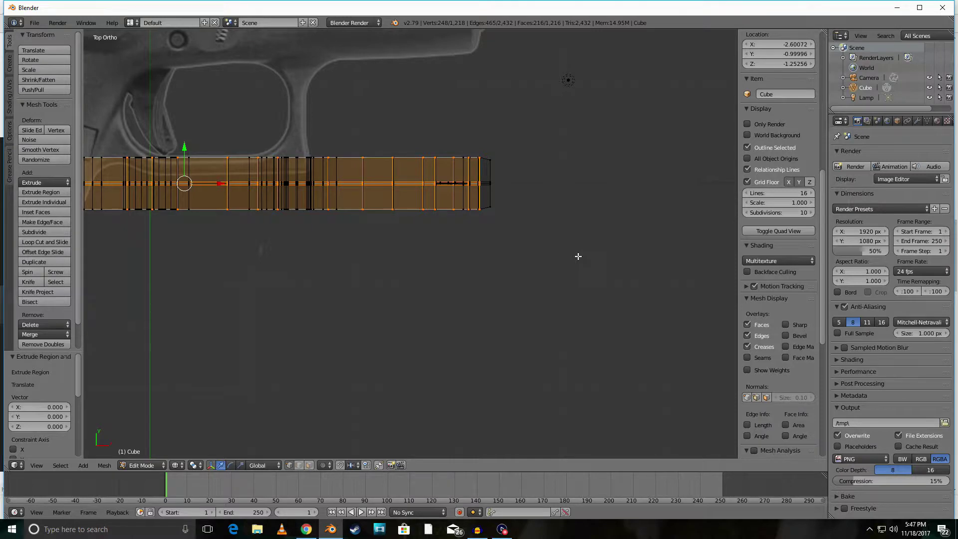
scroll(578, 257, down, 4)
scroll(577, 257, up, 5)
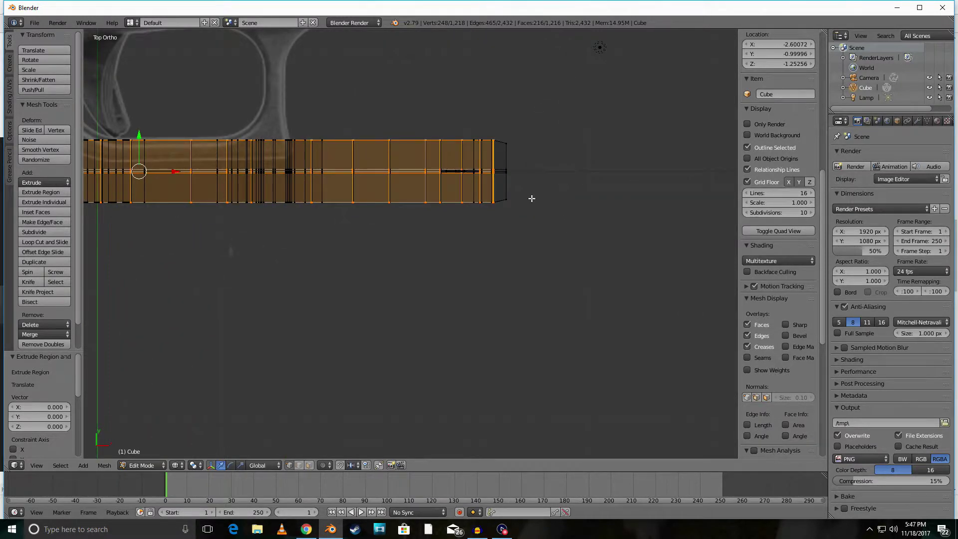
key(c)
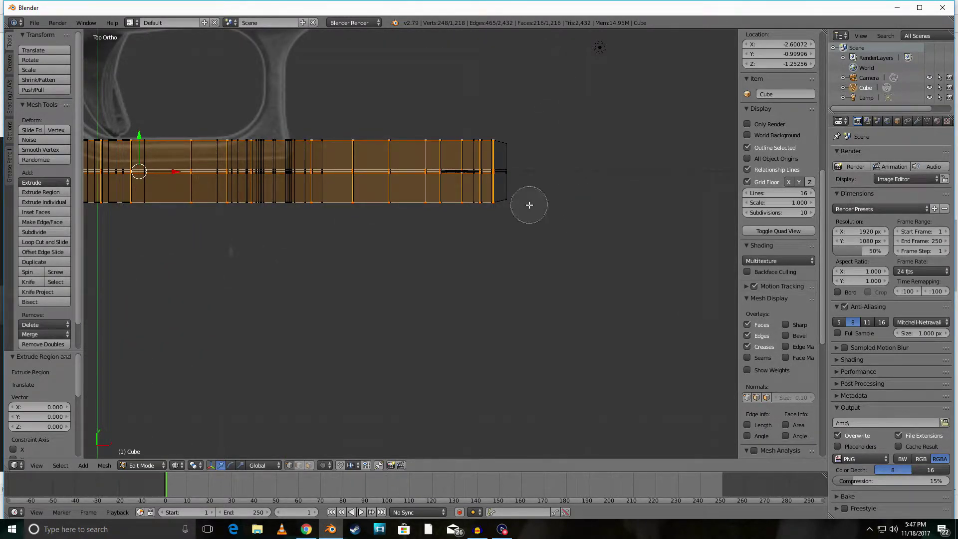
mouse_move(527, 172)
middle_down()
mouse_move(212, 157)
mouse_move(105, 171)
middle_up()
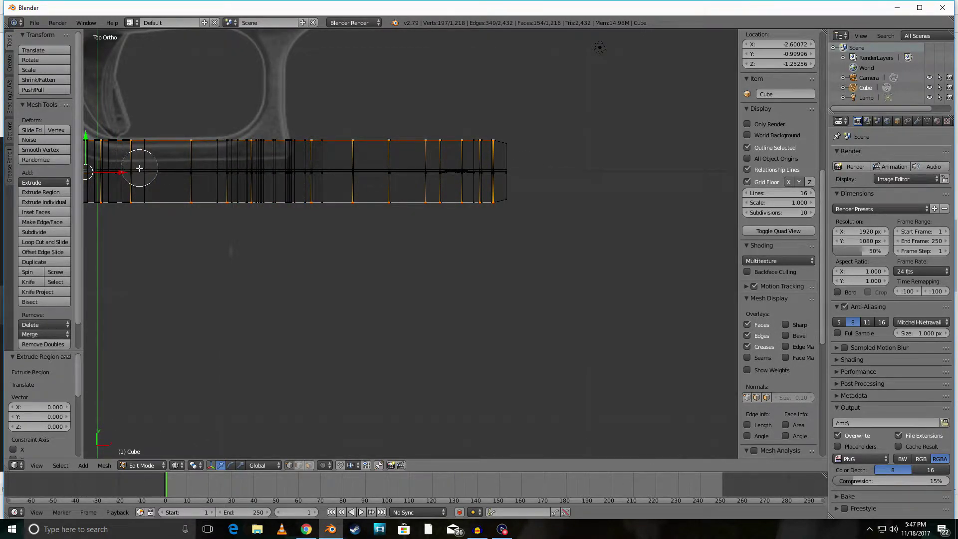
right_click(205, 168)
shift+middle_drag(250, 168, 710, 168)
key(c)
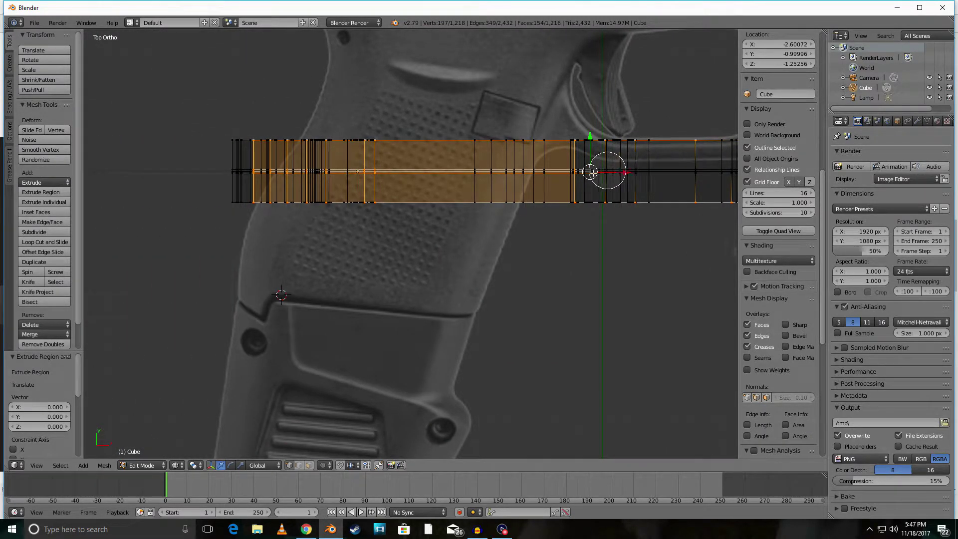
middle_drag(588, 171, 251, 166)
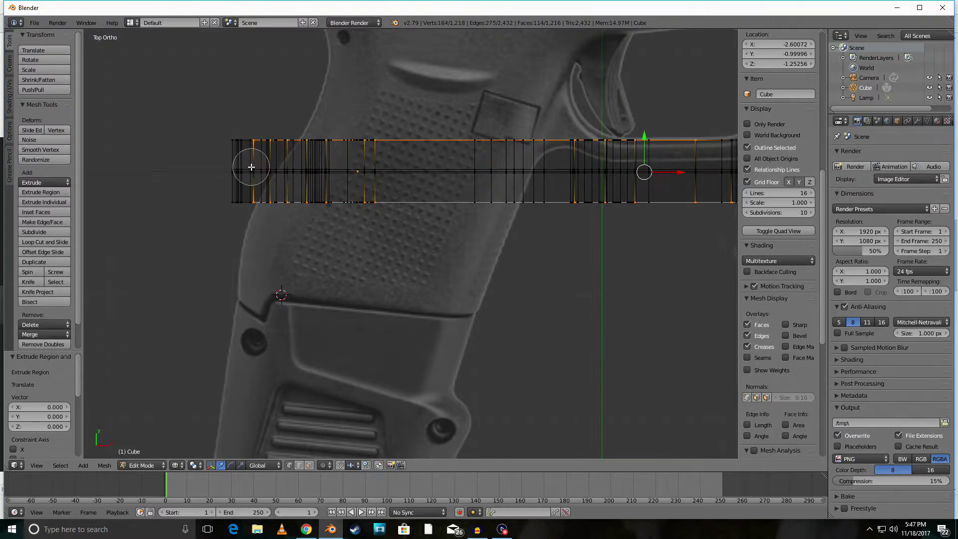
right_click(246, 167)
Scale the slide's side walls along Y to about 1.154 and check the result in solid shading
middle_drag(508, 265, 409, 160)
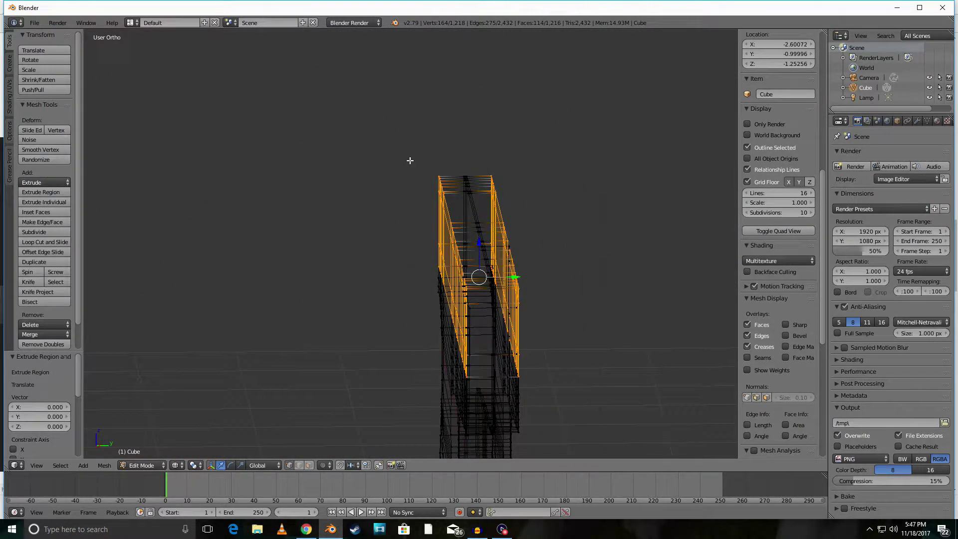
key(s)
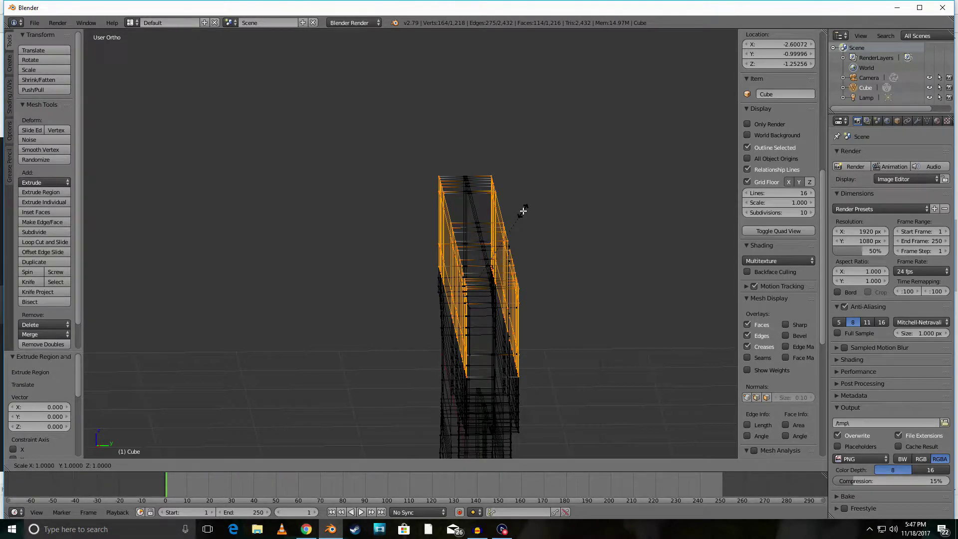
key(y)
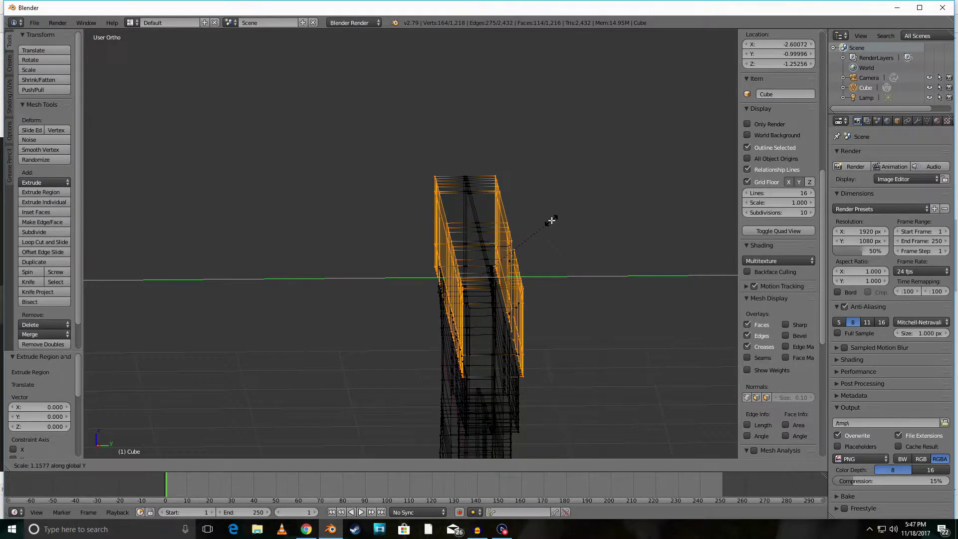
click(551, 221)
key(z)
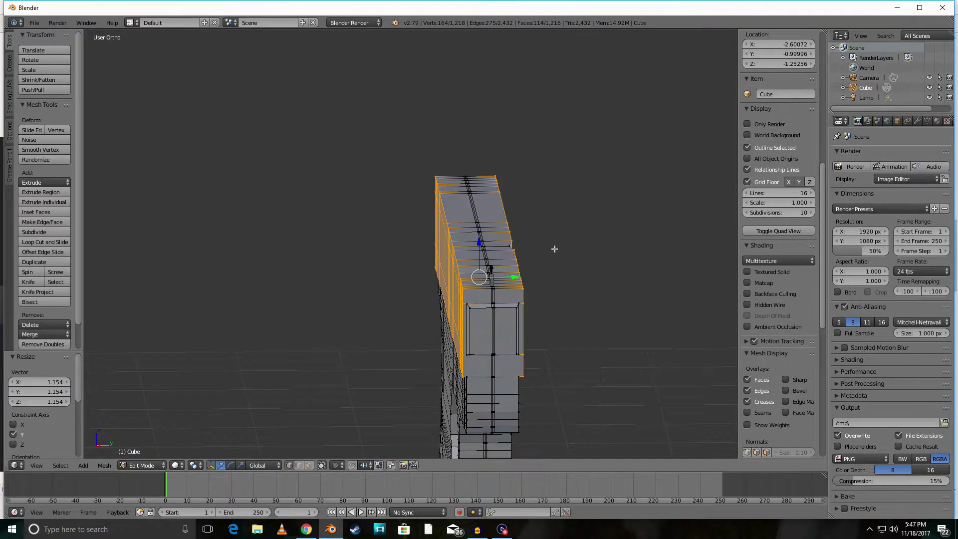
mouse_move(552, 218)
middle_down()
mouse_move(553, 247)
mouse_move(529, 227)
mouse_move(496, 235)
mouse_move(507, 203)
mouse_move(538, 197)
mouse_move(553, 214)
mouse_move(538, 199)
mouse_move(522, 219)
middle_up()
scroll(529, 227, up, 3)
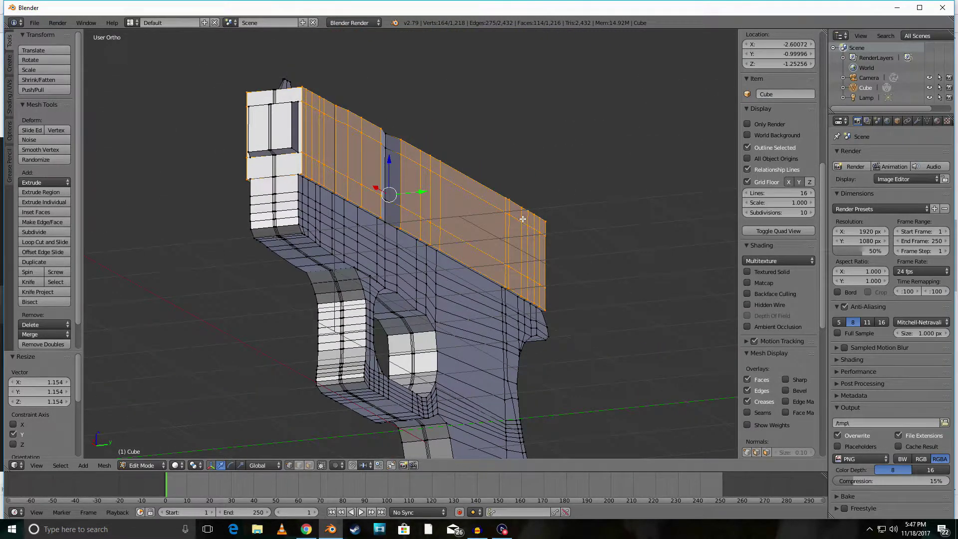
Undo the last scaling of the slide's side walls and add the skipped vertical strip of faces to the selection
key(ctrl+z)
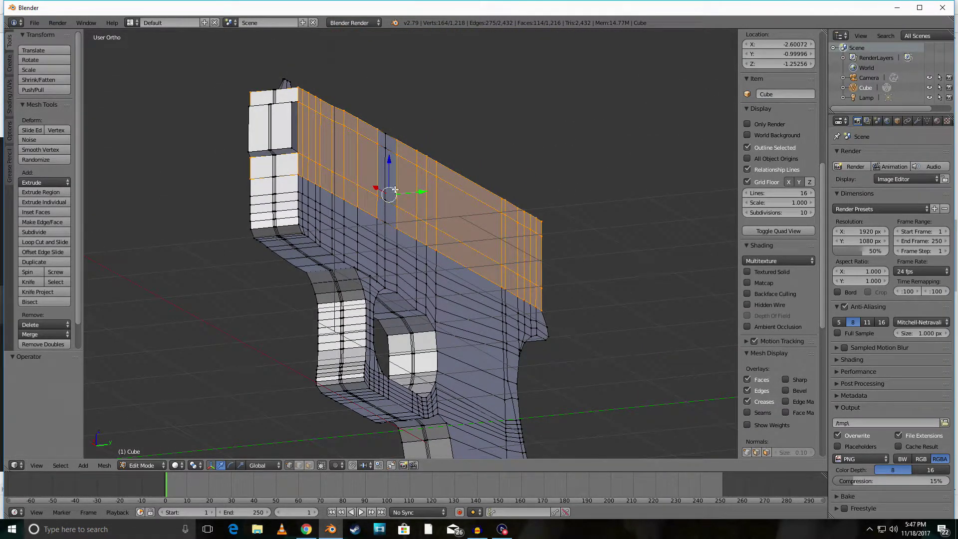
key(c)
mouse_move(394, 208)
mouse_down()
mouse_move(391, 219)
mouse_move(387, 137)
mouse_up()
right_click(387, 137)
Scale the complete slide side walls along Y to about 1.121 and check the width from above and from the side
mouse_move(501, 207)
middle_down()
mouse_move(543, 241)
mouse_move(536, 237)
middle_up()
key(s)
key(y)
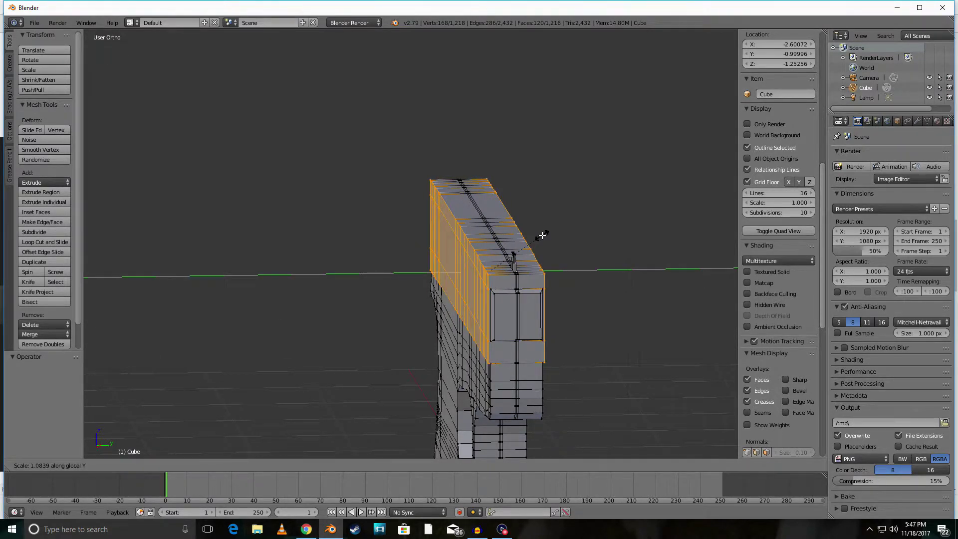
click(542, 234)
right_click(543, 235)
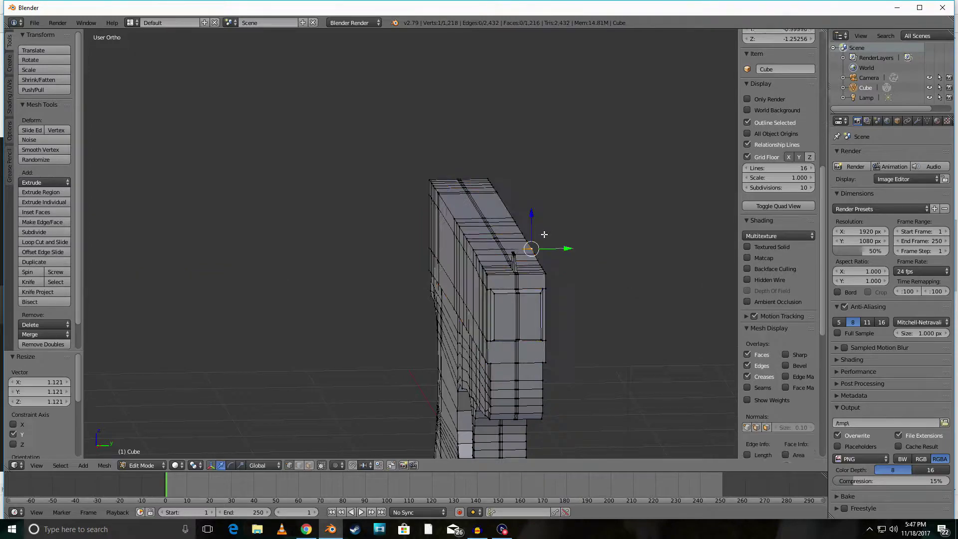
middle_drag(383, 275, 308, 287)
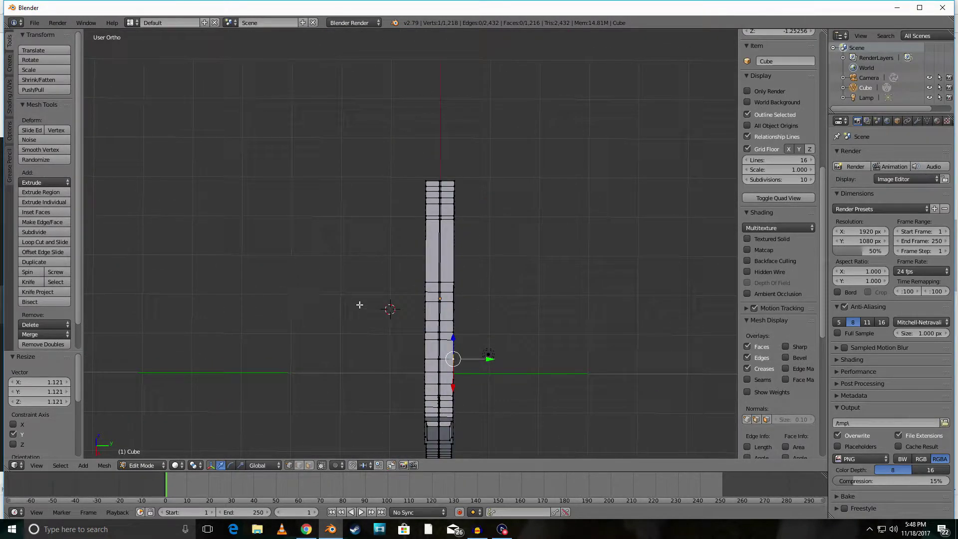
middle_drag(506, 365, 581, 267)
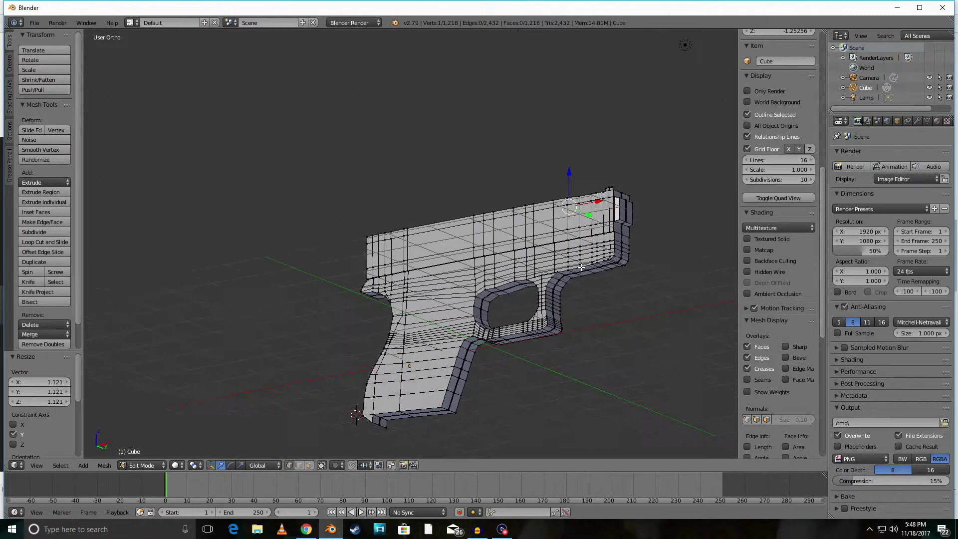
Show the trigger guard opening close up in front wireframe view over the reference image
key(KP_1)
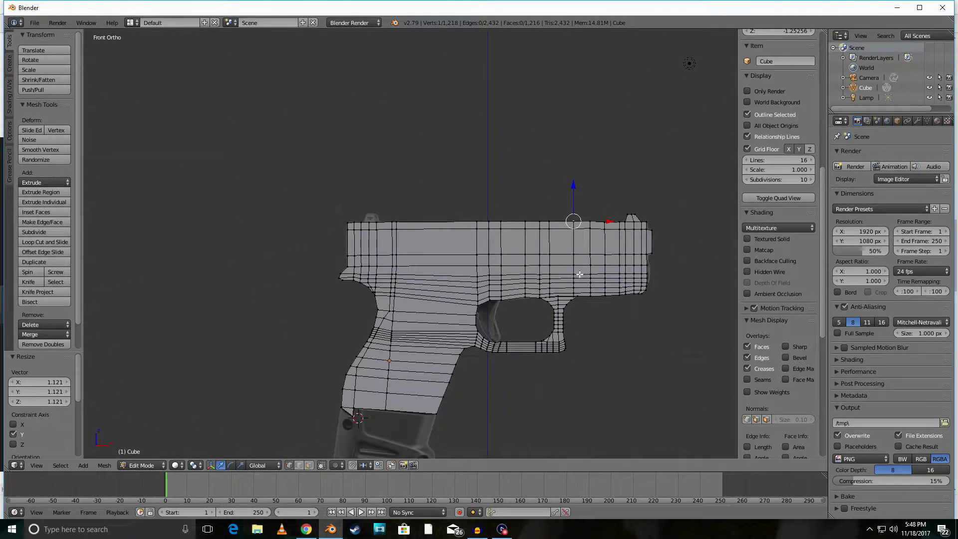
scroll(540, 309, up, 2)
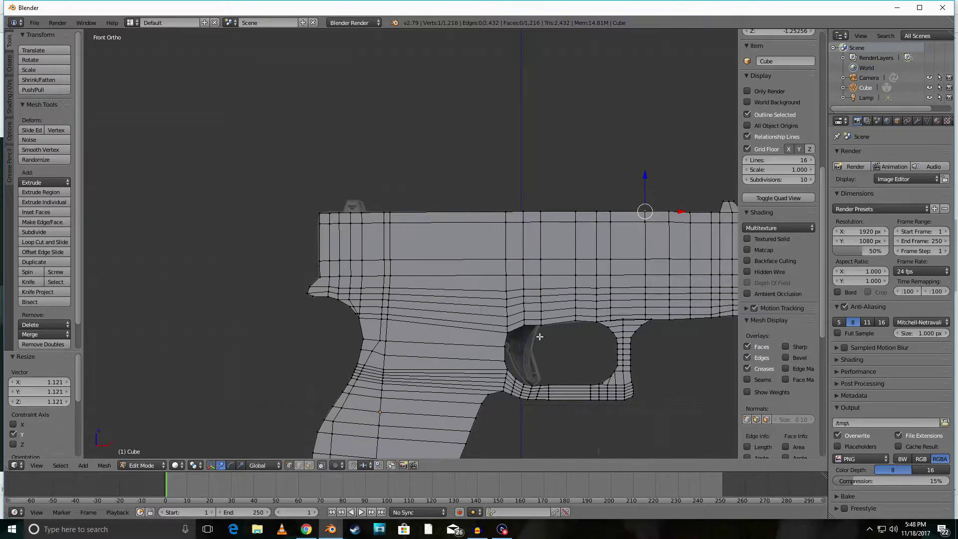
shift+middle_drag(539, 336, 474, 199)
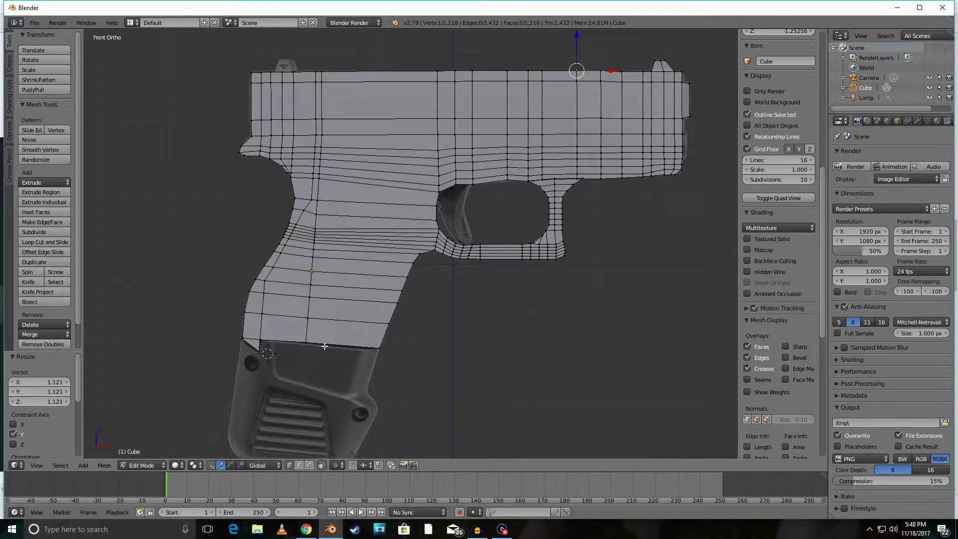
shift+middle_drag(555, 212, 454, 264)
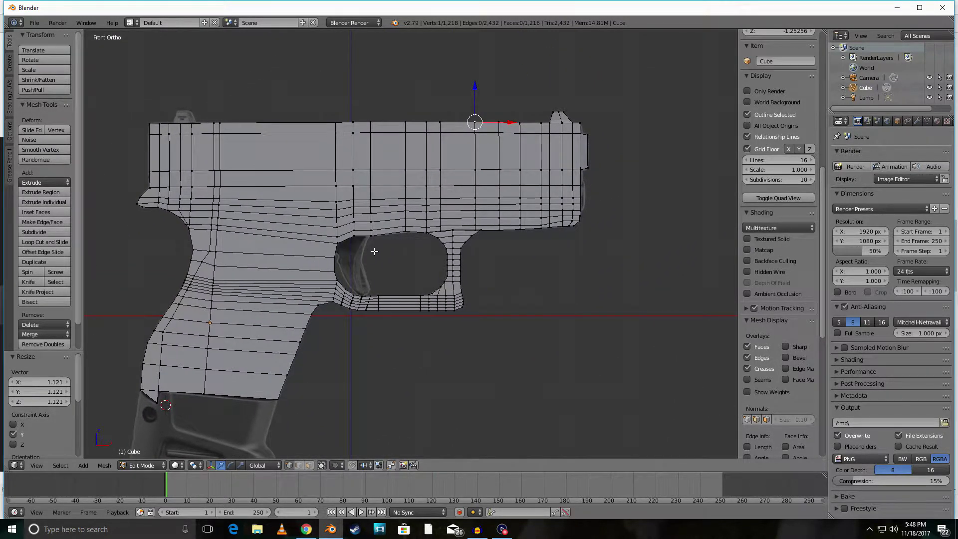
scroll(375, 252, up, 3)
shift+middle_drag(374, 250, 420, 287)
scroll(413, 291, up, 2)
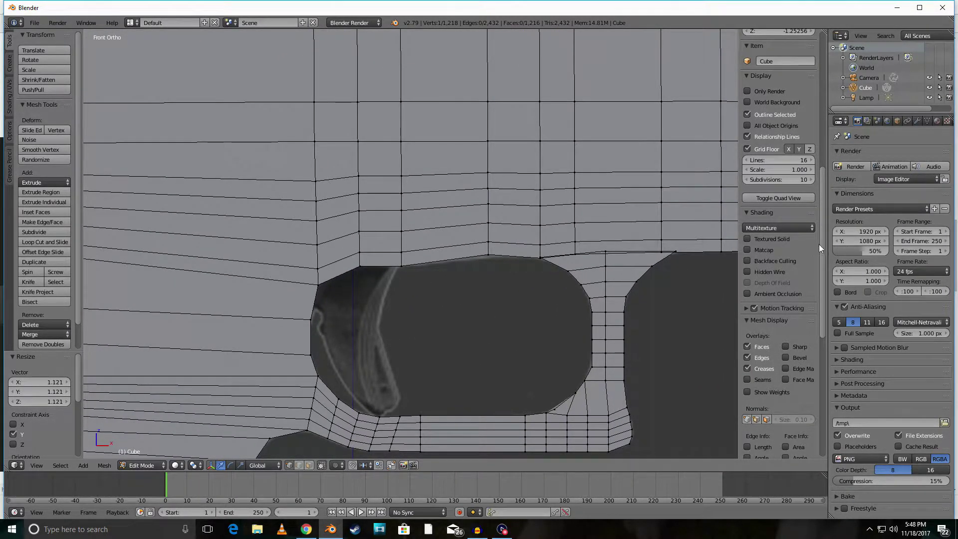
middle_drag(409, 299, 408, 300)
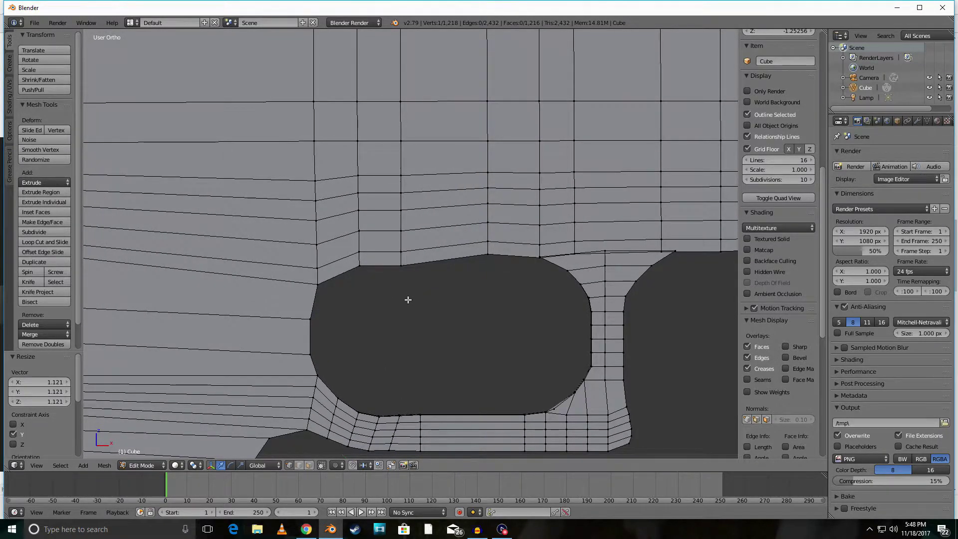
key(z)
key(KP_1)
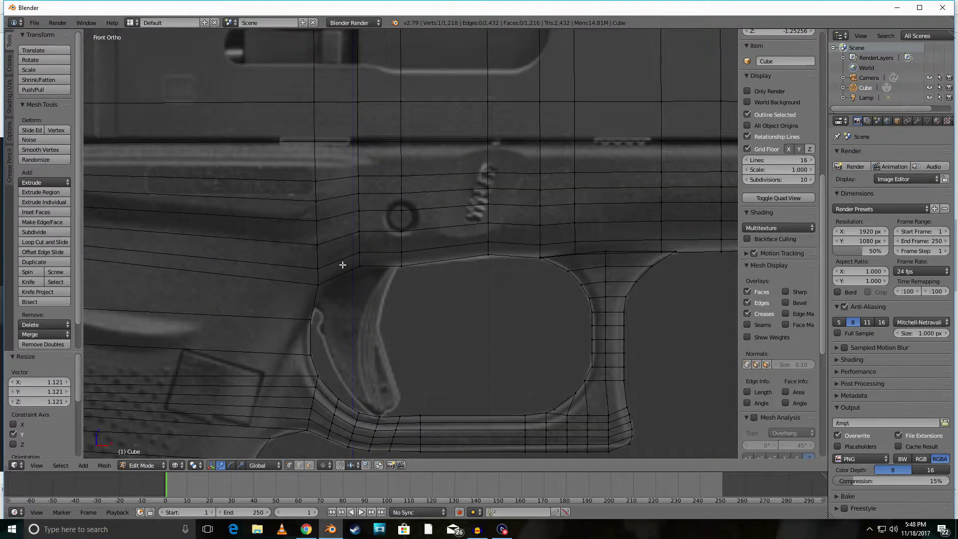
Extrude the frame's underside faces above the trigger by about 0.133 and shift them about -0.059 along X
key(c)
click(362, 275)
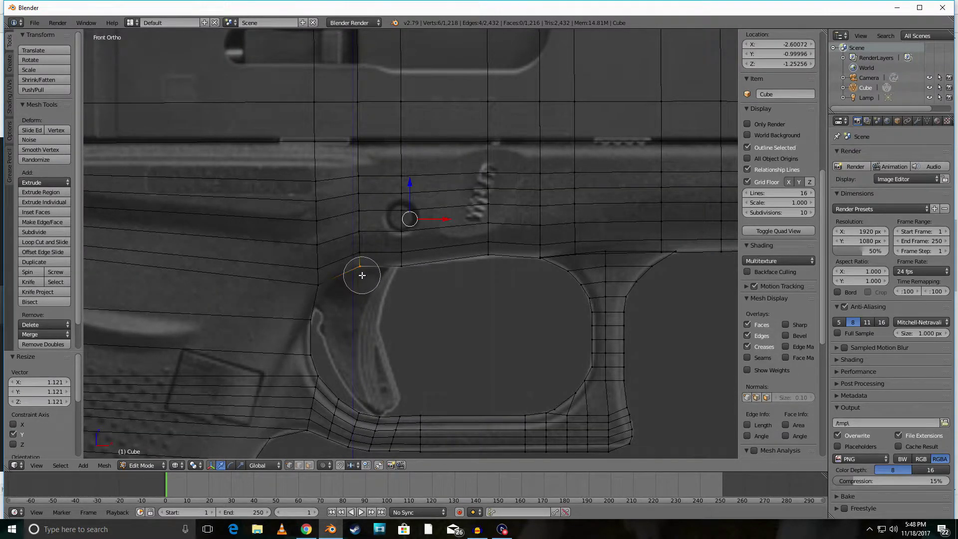
click(402, 275)
click(334, 289)
right_click(334, 289)
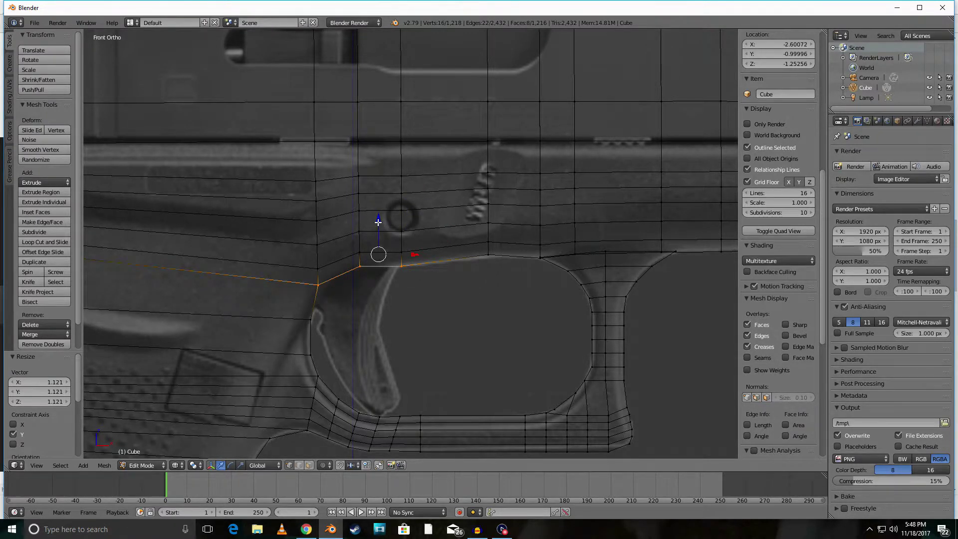
key(e)
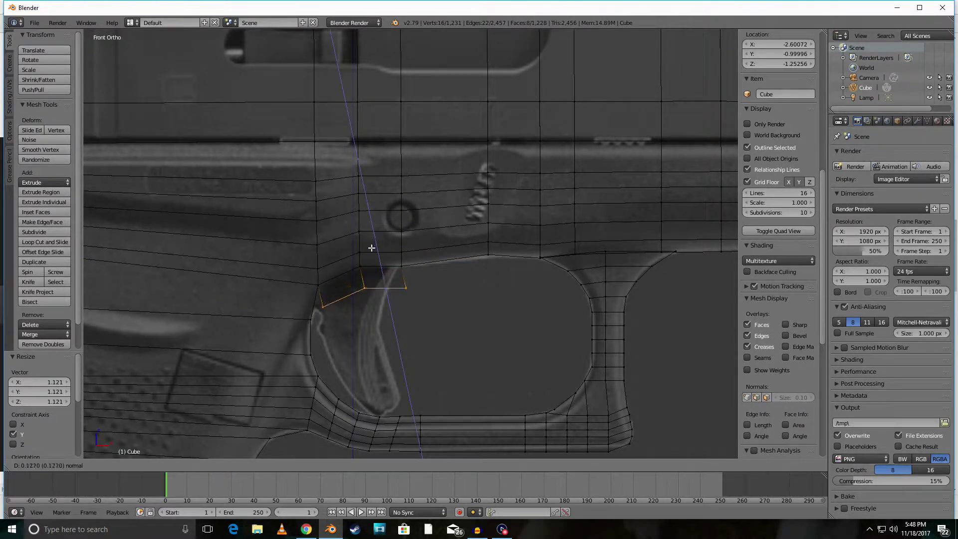
click(370, 248)
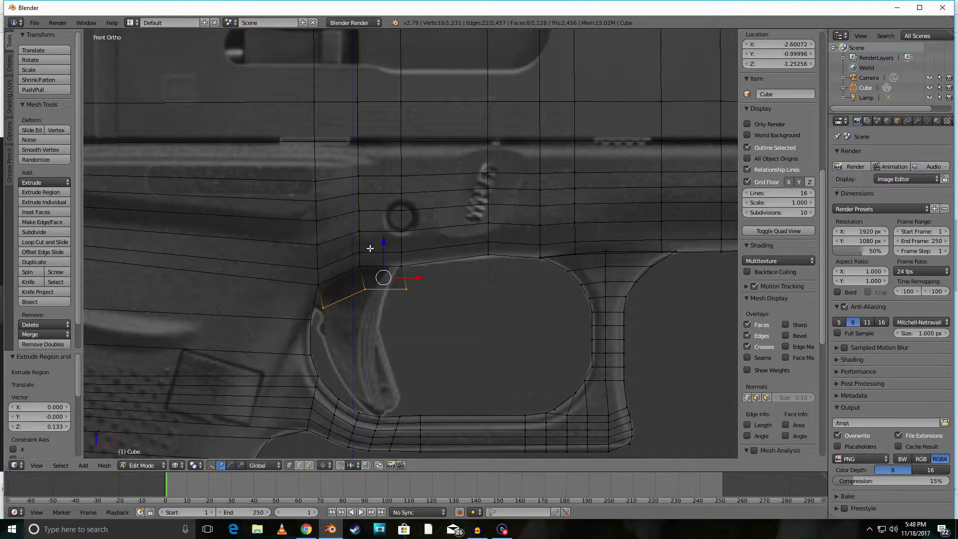
drag(418, 277, 408, 279)
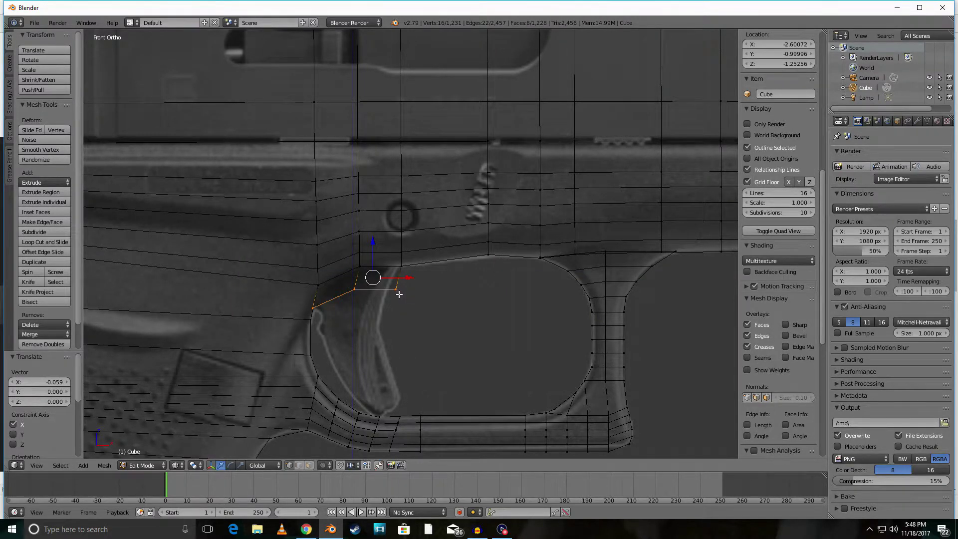
Move the front vertices of the new trigger extrusion about -0.048 along X to meet the reference outline
key(a)
right_click(395, 294)
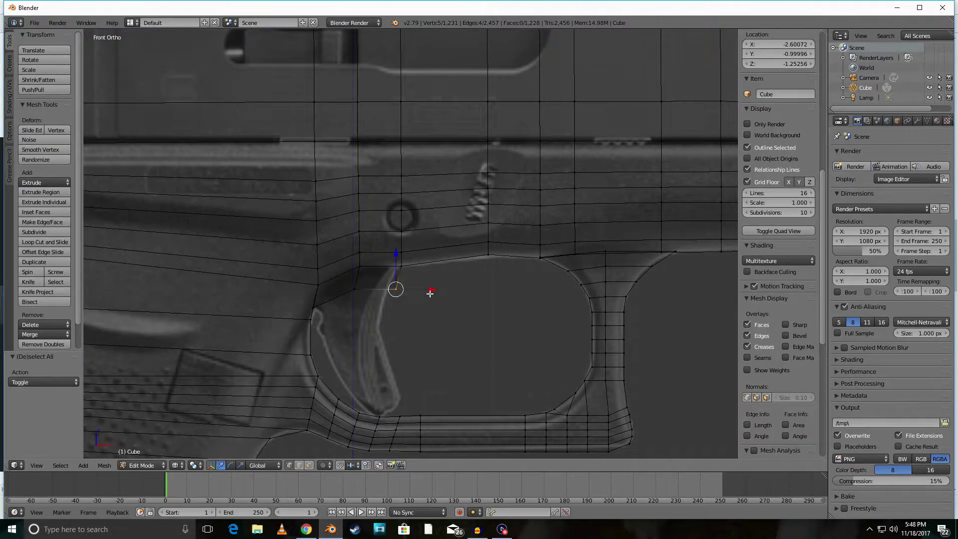
drag(431, 290, 421, 290)
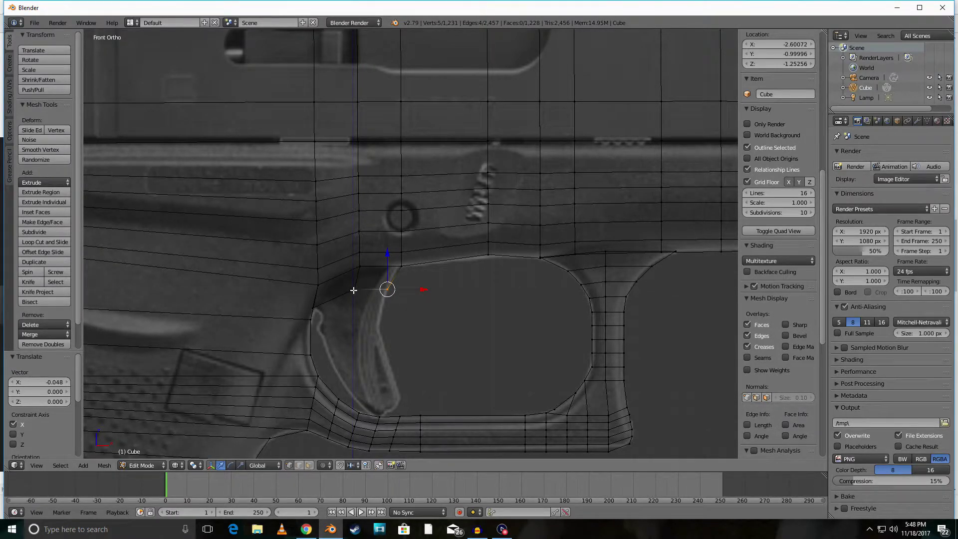
Extrude the trigger's lower end faces by about 0.071, align them along X with the reference and lower them about 0.045 along Z
key(c)
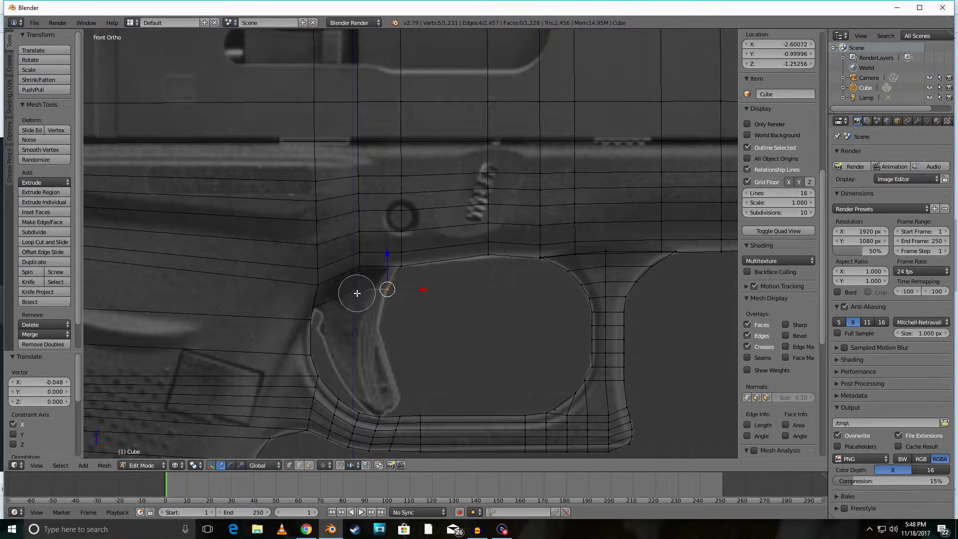
drag(353, 289, 331, 309)
right_click(331, 309)
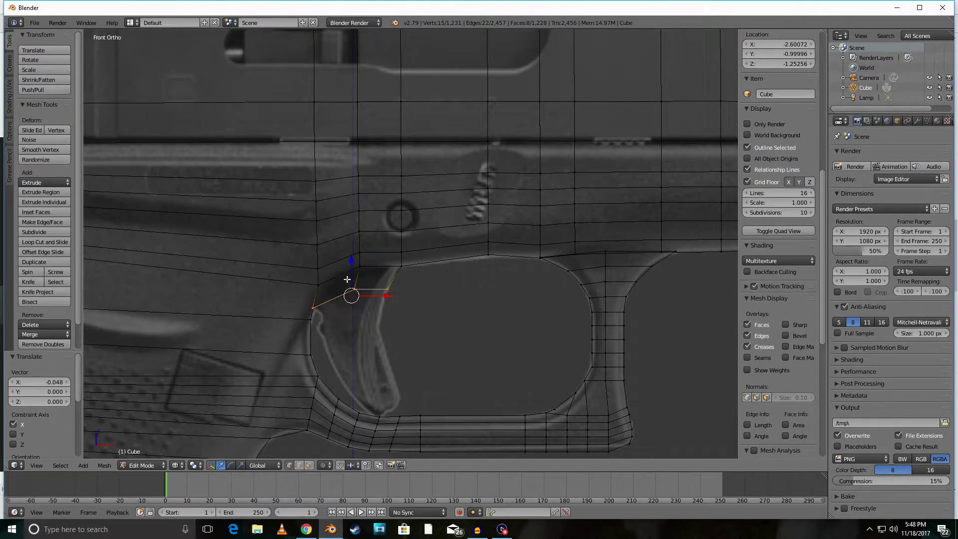
key(e)
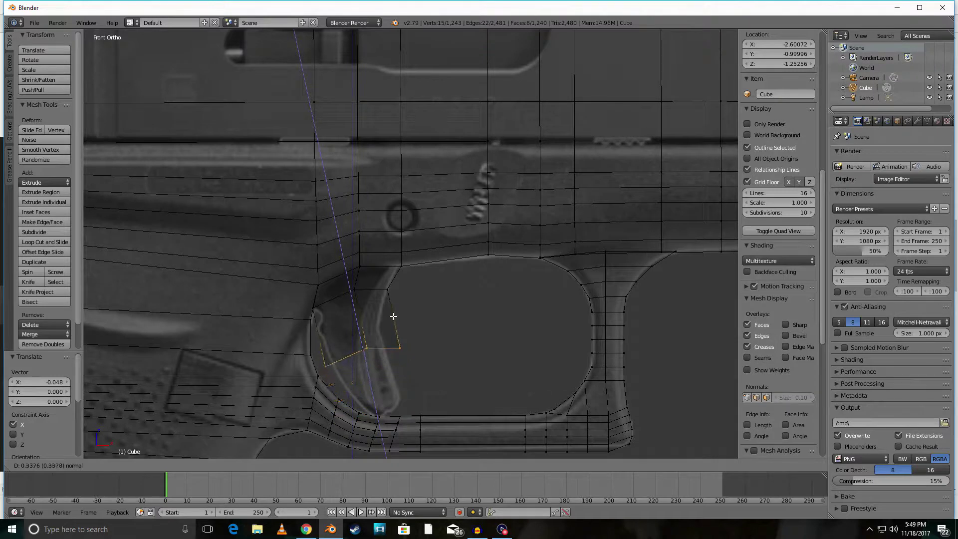
click(394, 271)
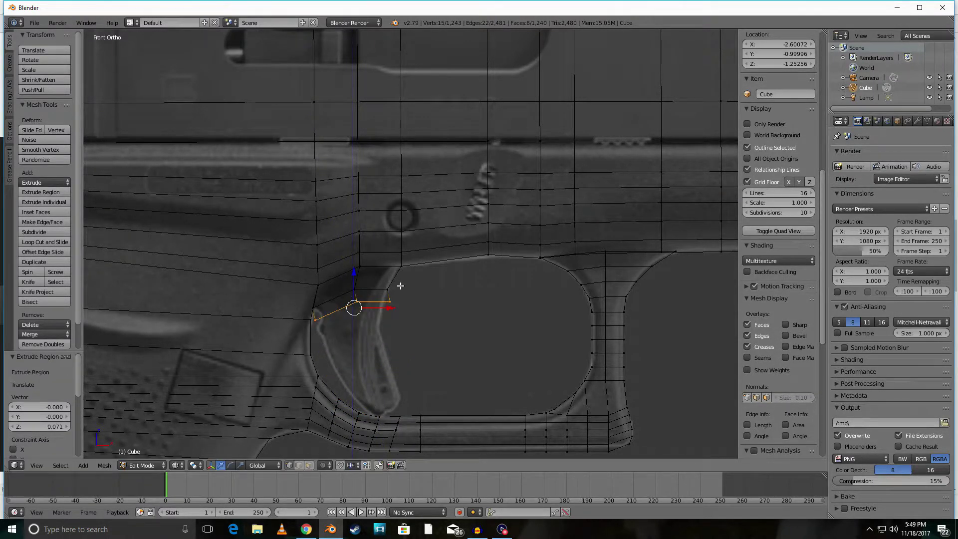
drag(384, 308, 391, 305)
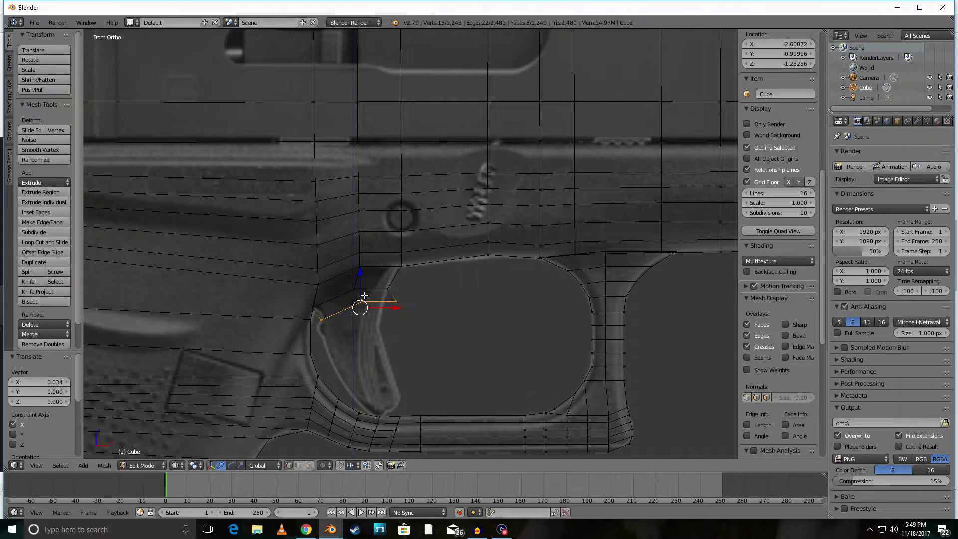
drag(384, 307, 379, 308)
drag(354, 278, 360, 296)
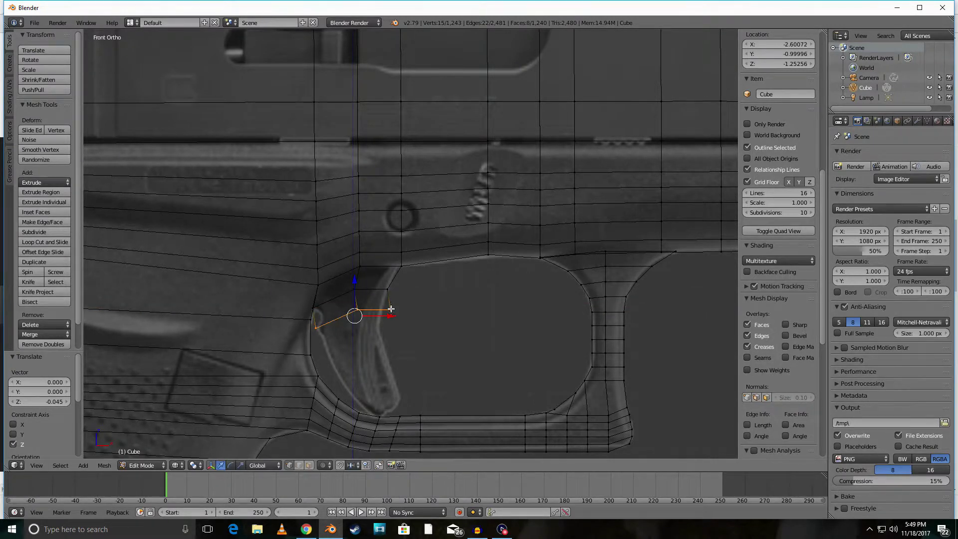
Keep only the front vertices of the trigger's lower end selected and move them about -0.051 along X
key(c)
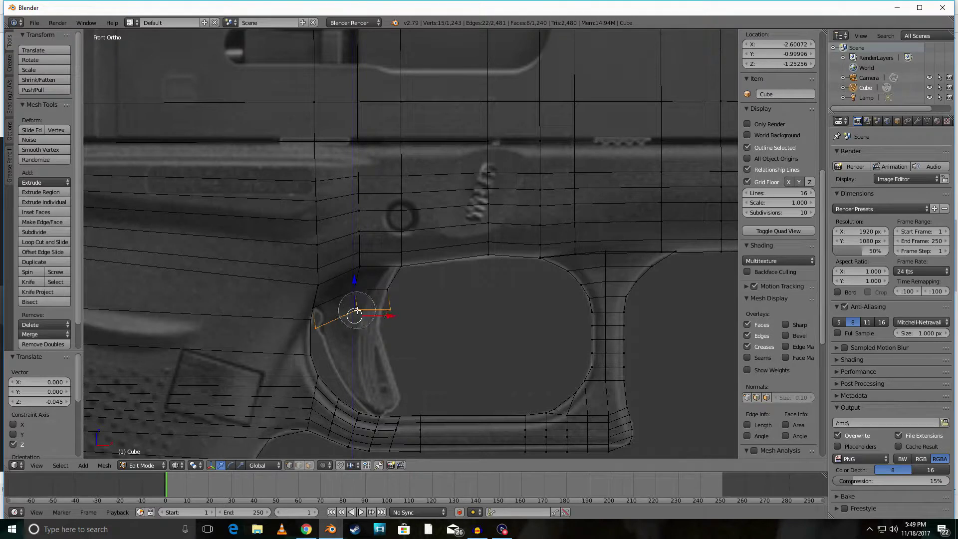
middle_click(357, 310)
middle_click(331, 324)
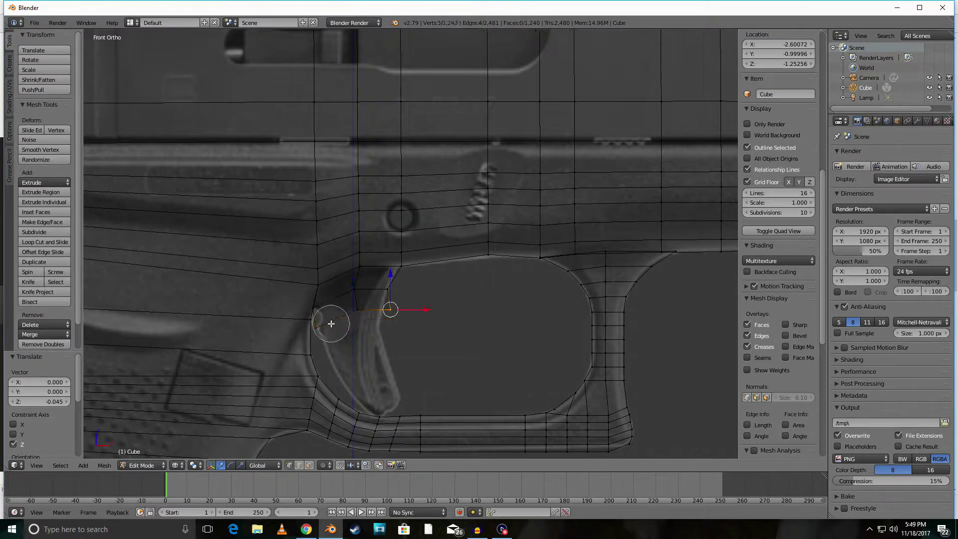
right_click(386, 312)
drag(428, 310, 414, 313)
Reselect all the trigger's lower end faces and extrude them down by about 0.515 to the tip
key(c)
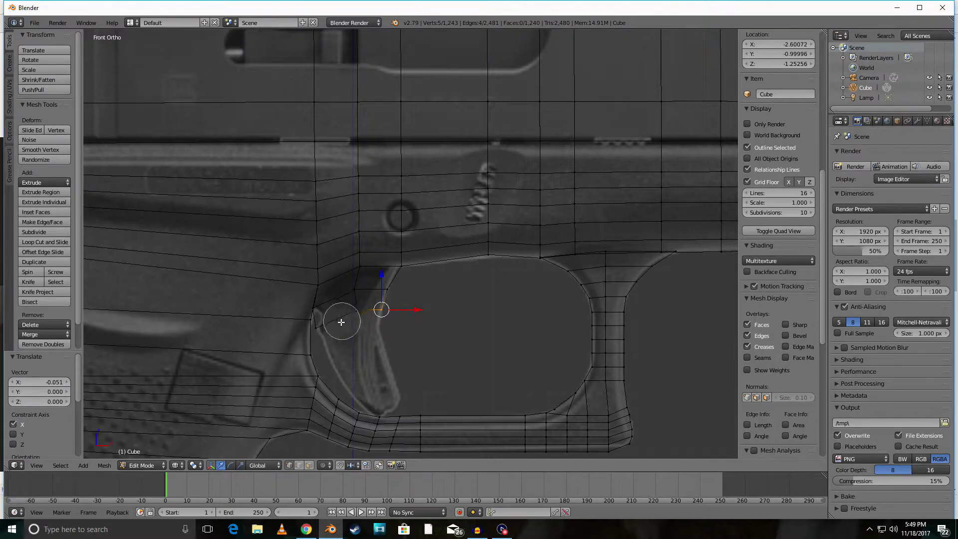
drag(335, 328, 357, 323)
click(363, 320)
right_click(362, 320)
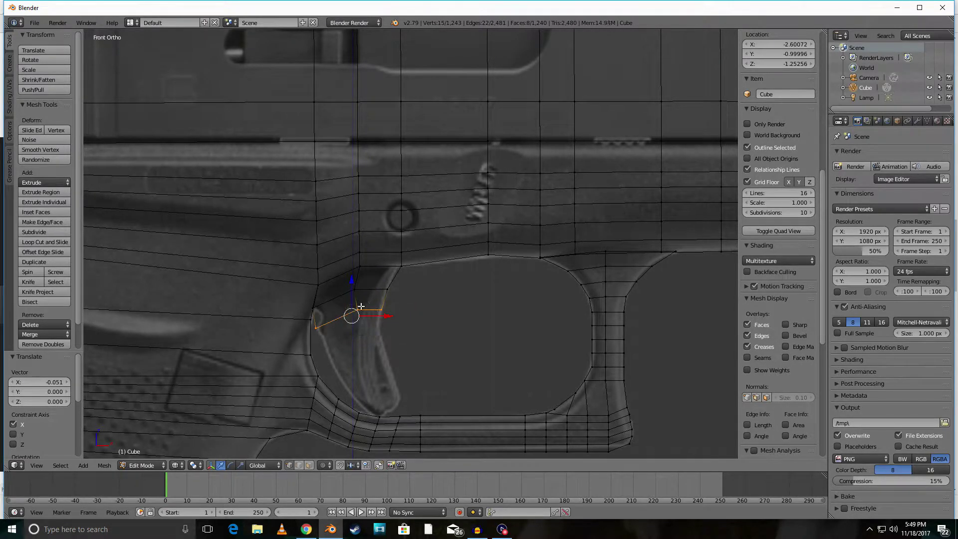
key(e)
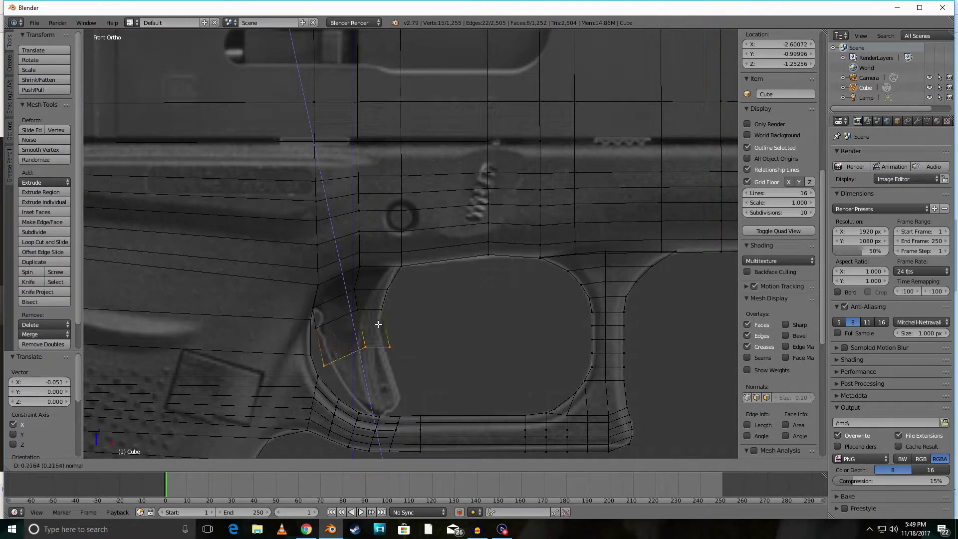
click(400, 371)
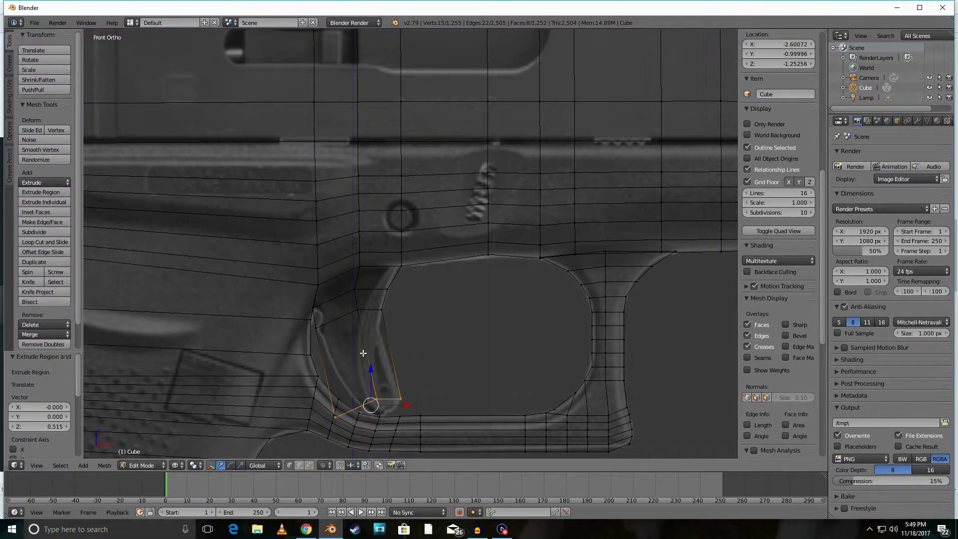
Move only the rear vertices of the trigger tip forward along X and up about 0.065 along Z, and deselect them
key(c)
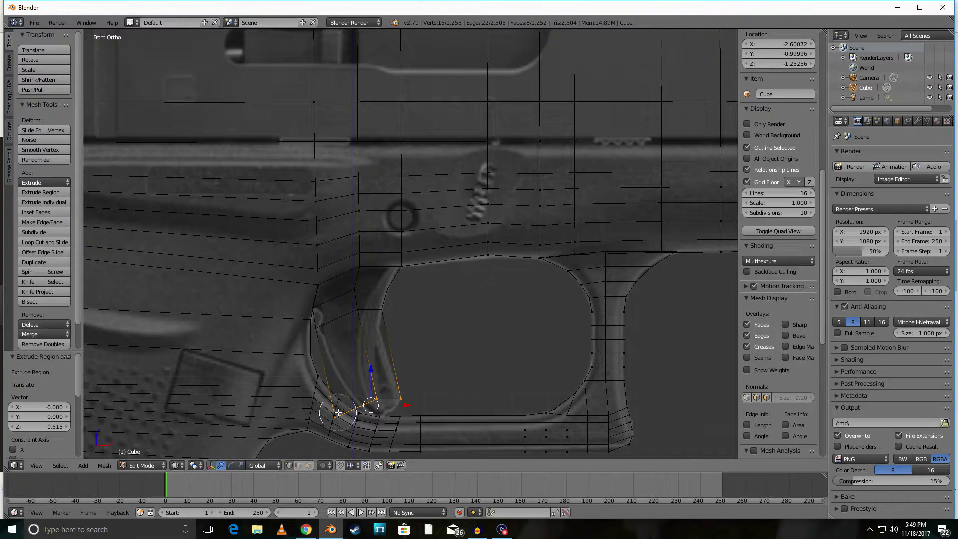
middle_click(389, 399)
right_click(388, 399)
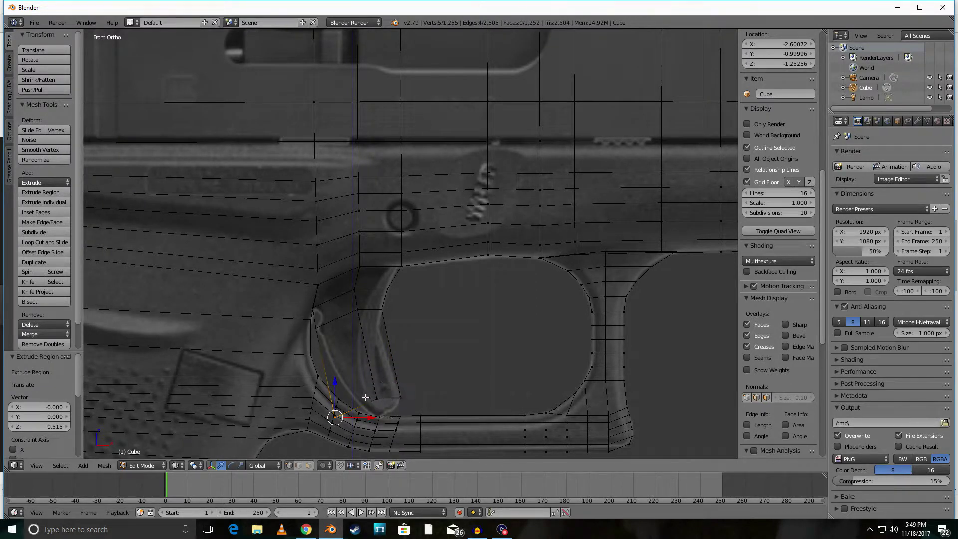
drag(365, 419, 359, 384)
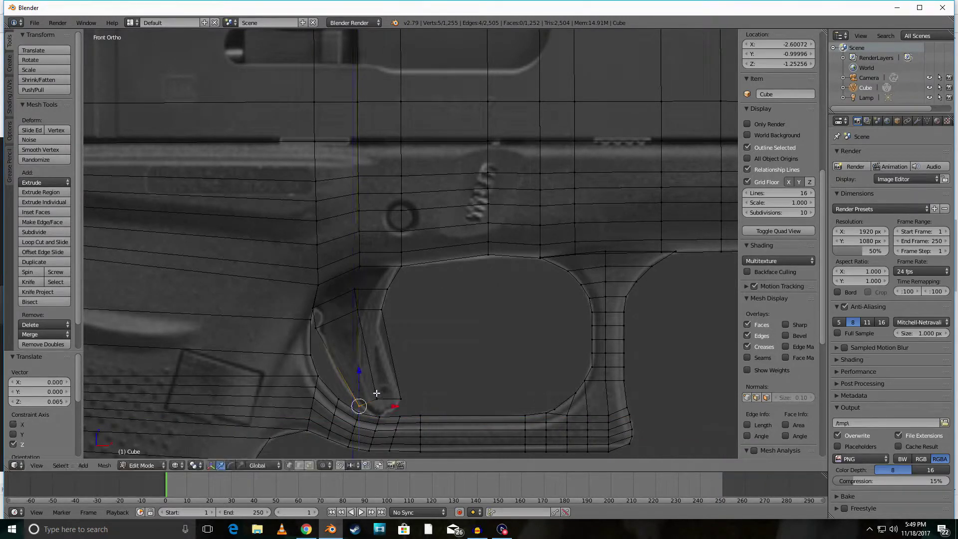
key(c)
middle_click(360, 406)
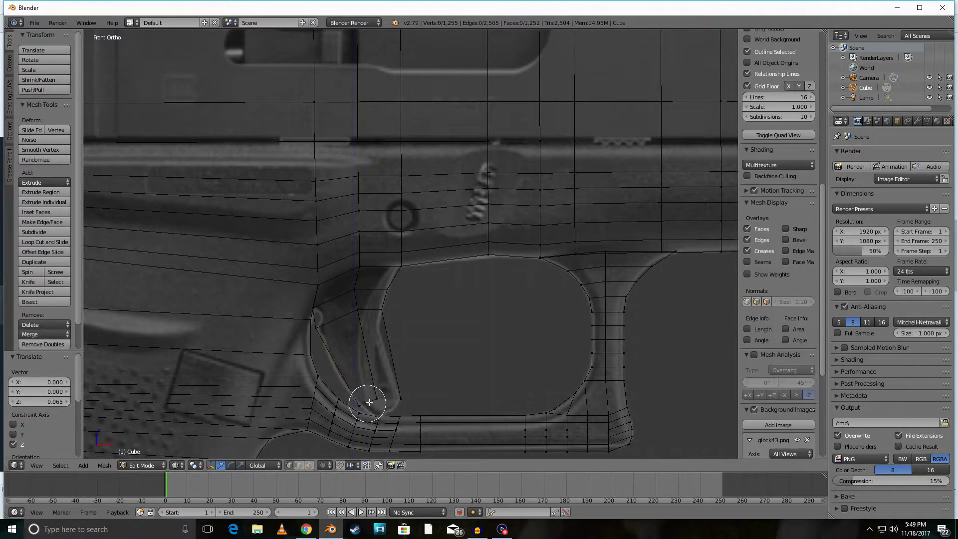
Select the front vertices of the trigger's tip and lower them about -0.014 along Z
click(387, 391)
right_click(387, 390)
drag(388, 367, 388, 367)
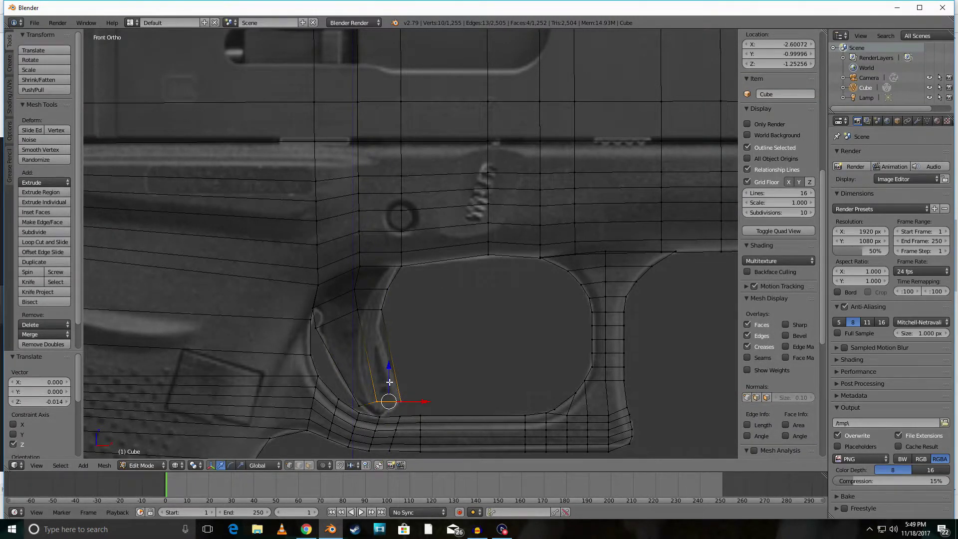
Add one loop cut across the trigger's lower section, slide it up close to the trigger's bend and deselect it
key(ctrl+r)
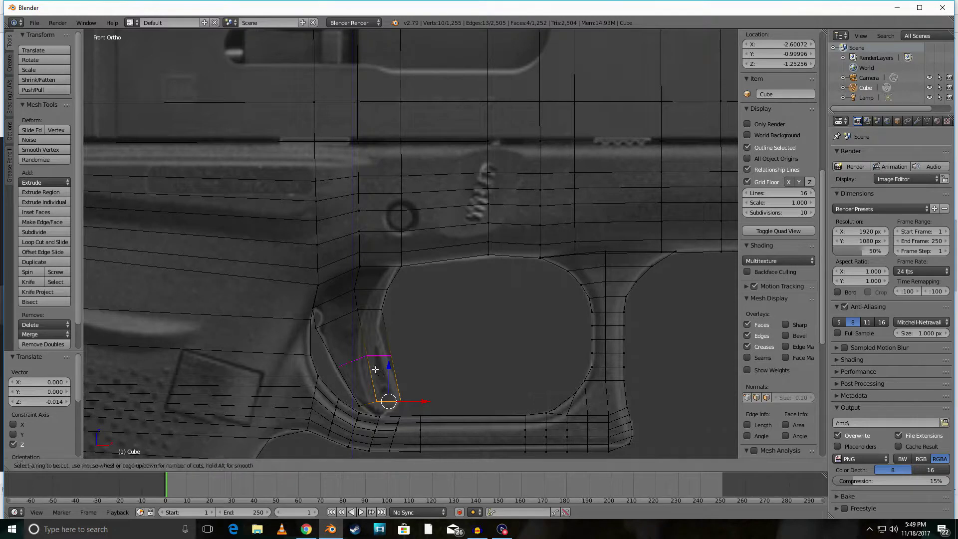
click(375, 366)
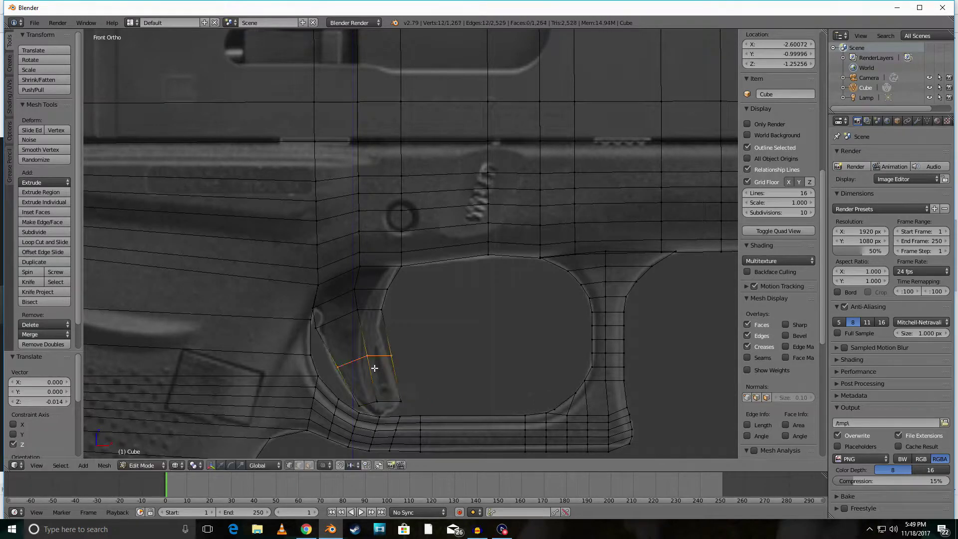
click(368, 342)
right_click(361, 329)
key(a)
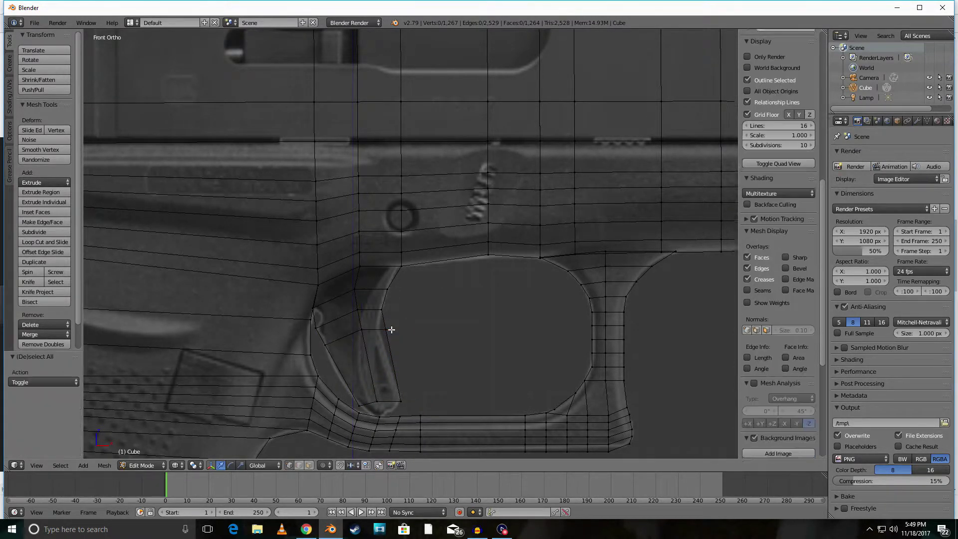
Move only the front vertices of the new trigger edge loop about -0.034 along X, and deselect them
key(c)
click(391, 329)
right_click(391, 329)
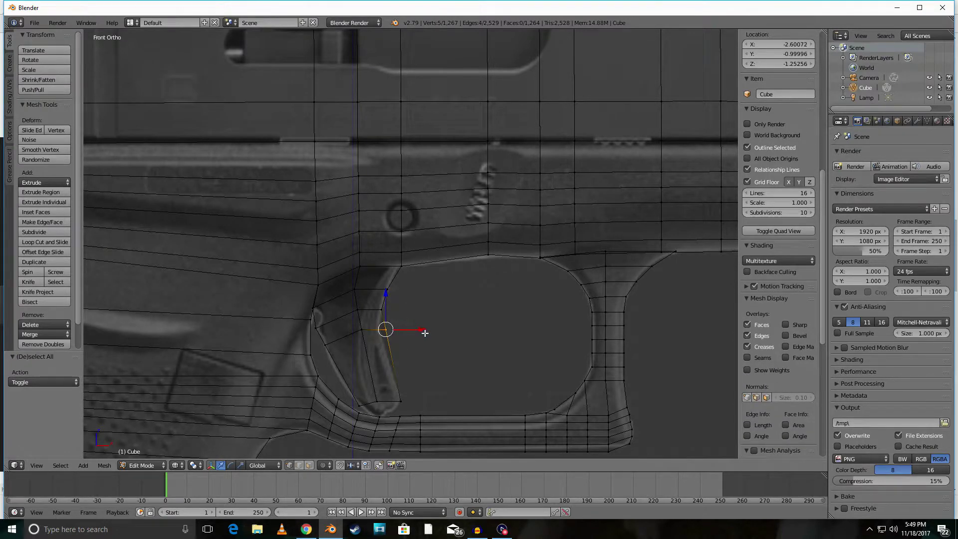
drag(425, 332, 414, 330)
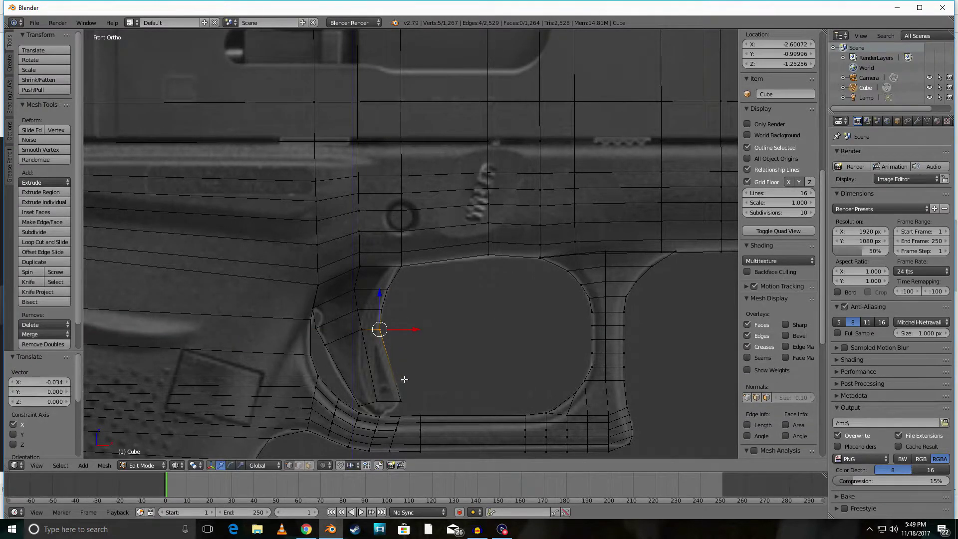
key(a)
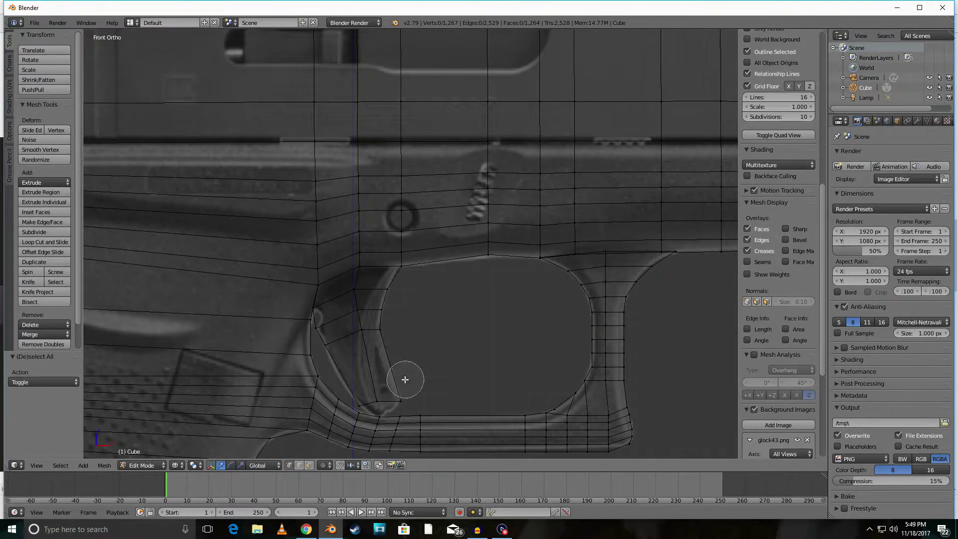
Select the middle vertices of the trigger's tip and move them slightly forward and down to match the reference
key(c)
click(379, 398)
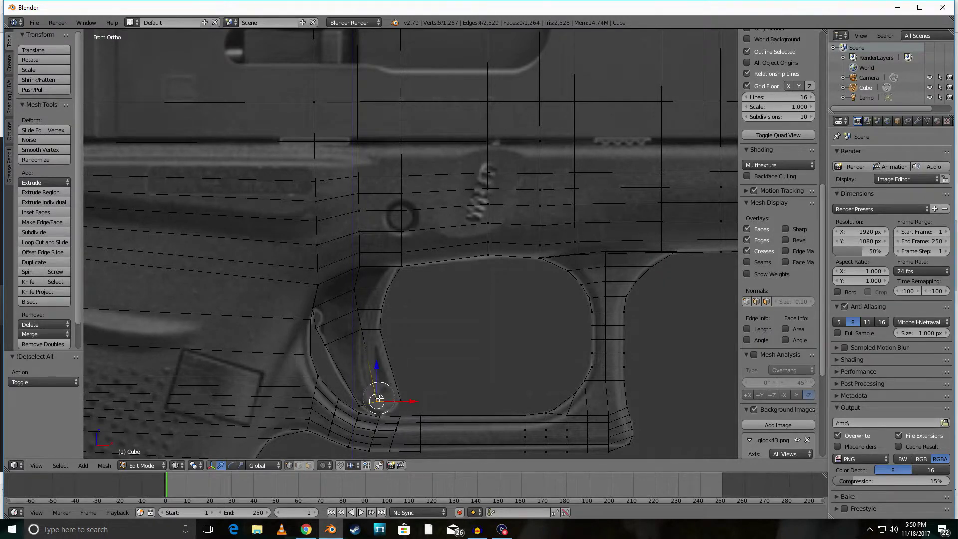
right_click(379, 398)
mouse_move(377, 377)
mouse_down()
mouse_move(407, 415)
mouse_move(382, 392)
mouse_up()
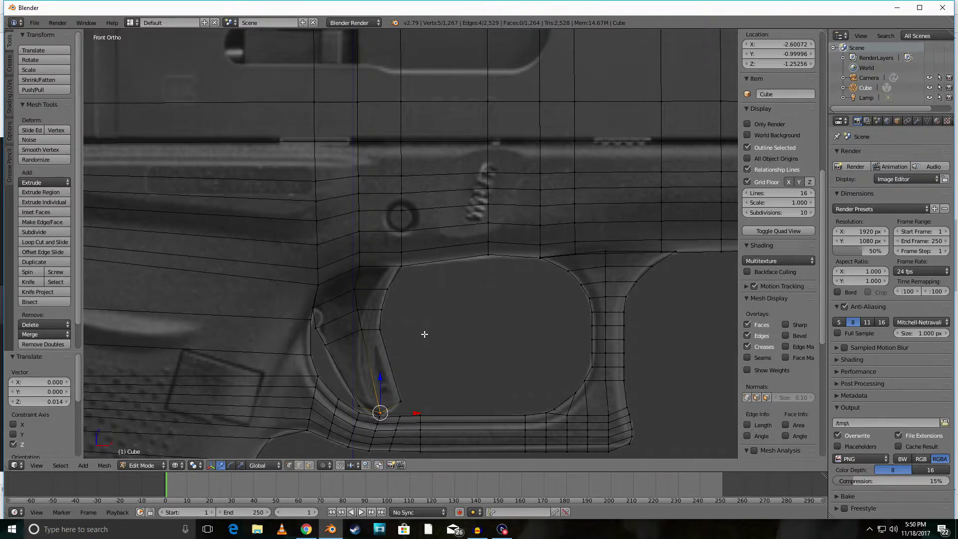
Check the trigger in solid shading, and in the wireframe front view select the whole trigger from its top edge to its tip
middle_drag(424, 334, 415, 341)
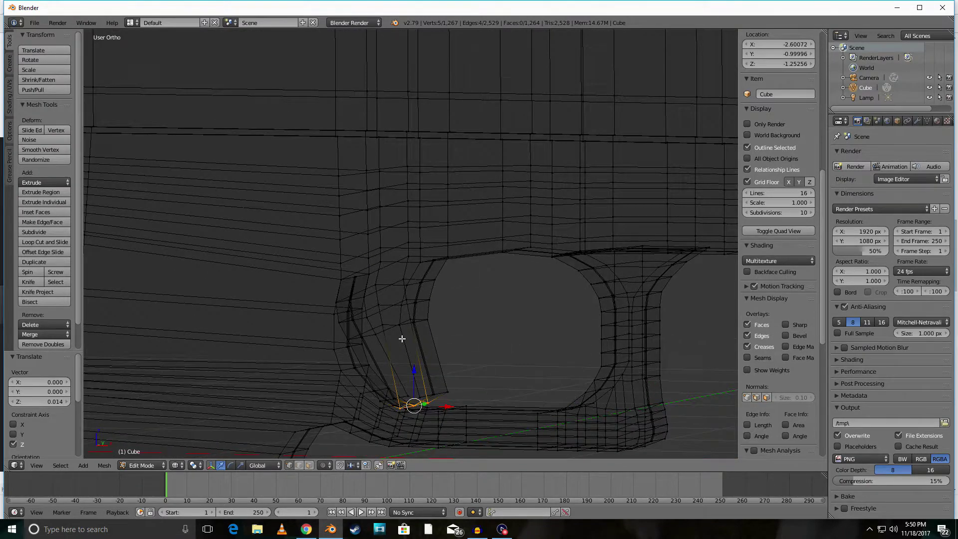
middle_drag(402, 338, 402, 327)
key(z)
mouse_move(499, 324)
middle_down()
mouse_move(447, 328)
mouse_move(440, 343)
mouse_move(521, 363)
mouse_move(568, 332)
mouse_move(462, 331)
mouse_move(491, 362)
mouse_move(516, 337)
middle_up()
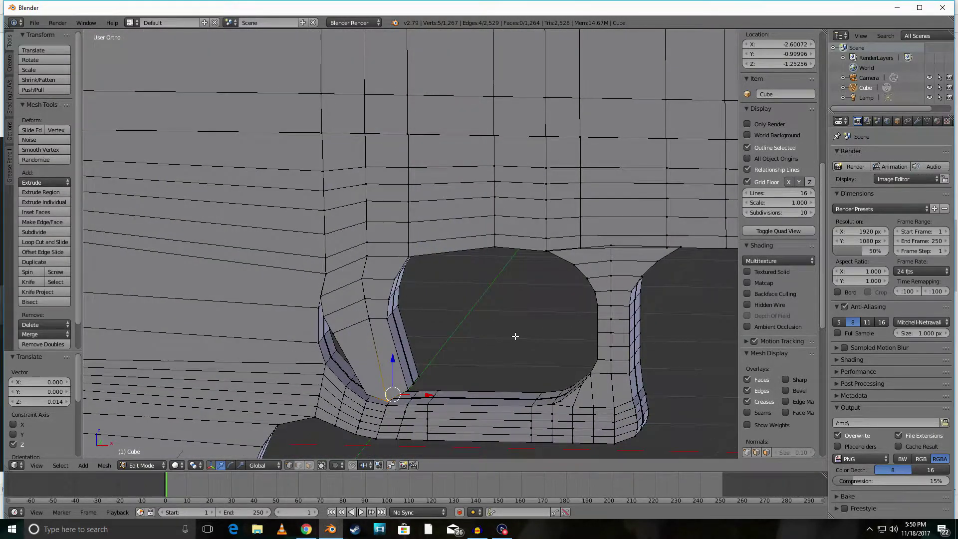
key(z)
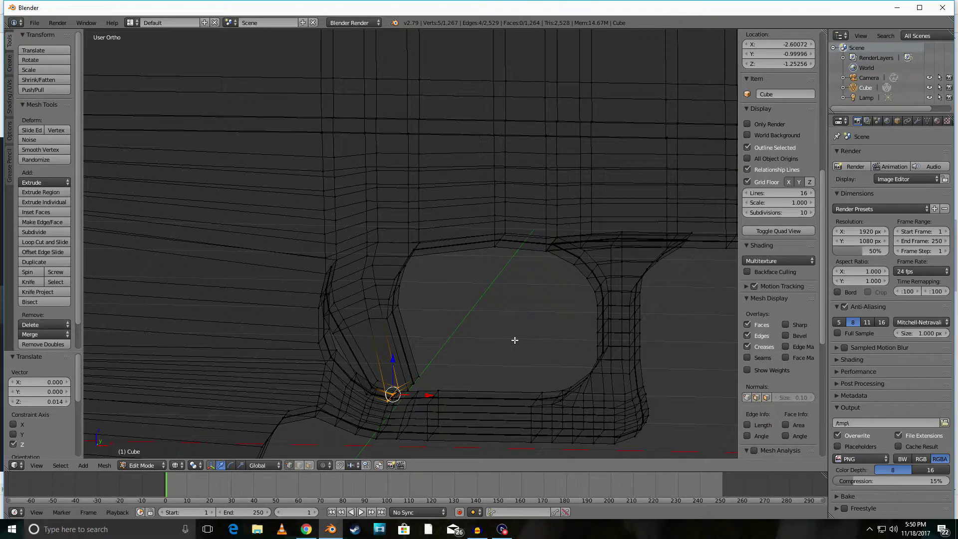
key(KP_1)
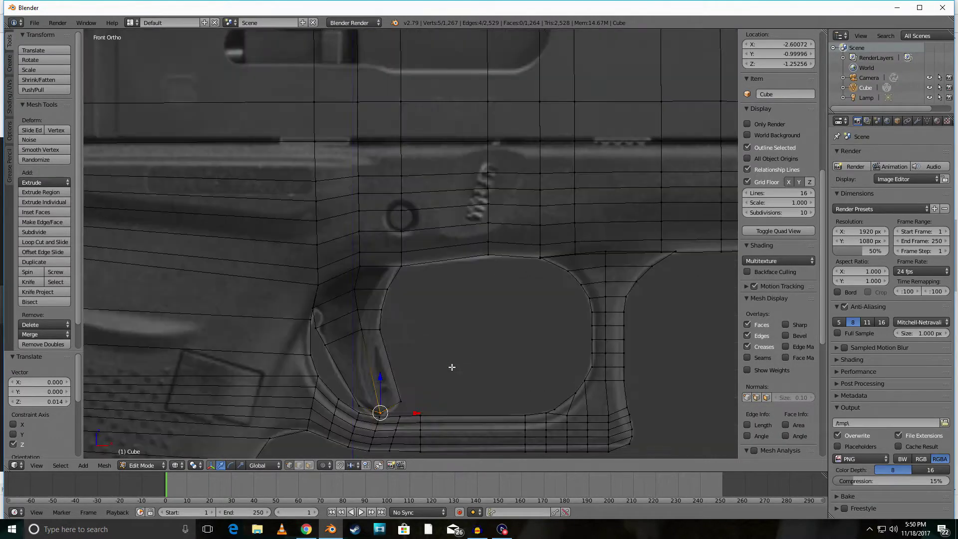
key(c)
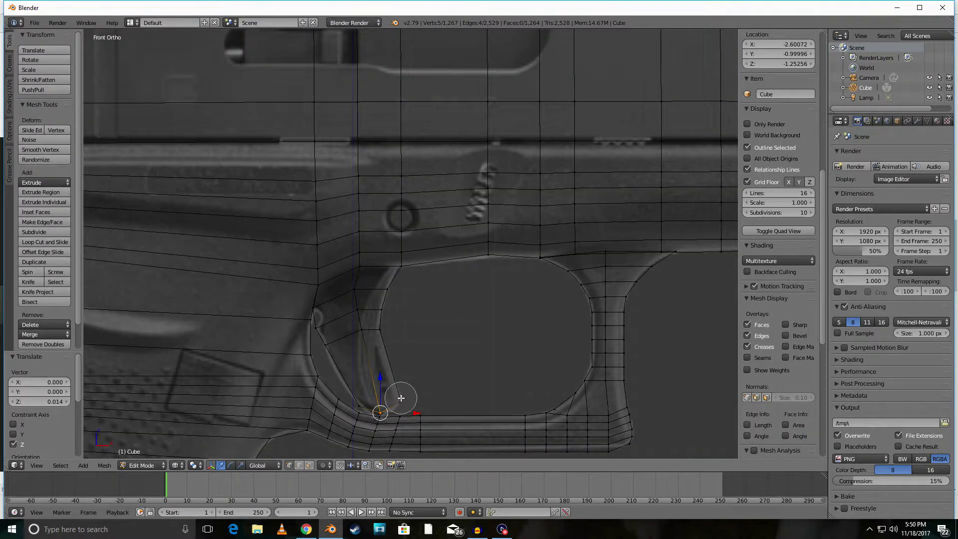
mouse_move(416, 413)
mouse_down()
mouse_move(396, 396)
mouse_move(354, 387)
mouse_move(331, 347)
mouse_move(325, 309)
mouse_move(363, 292)
mouse_move(390, 322)
mouse_move(392, 394)
mouse_move(340, 372)
mouse_move(389, 327)
mouse_move(391, 271)
mouse_move(363, 273)
mouse_move(332, 295)
mouse_move(331, 285)
mouse_up()
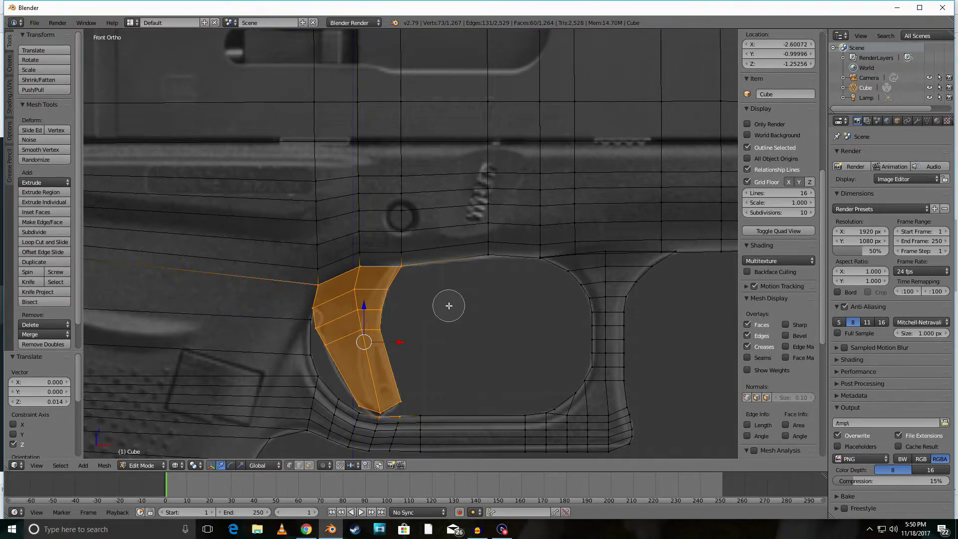
right_click(448, 306)
In the top view, remove the central vertices from the selection so only the trigger's two outer sides stay selected
key(KP_8)
key(KP_7)
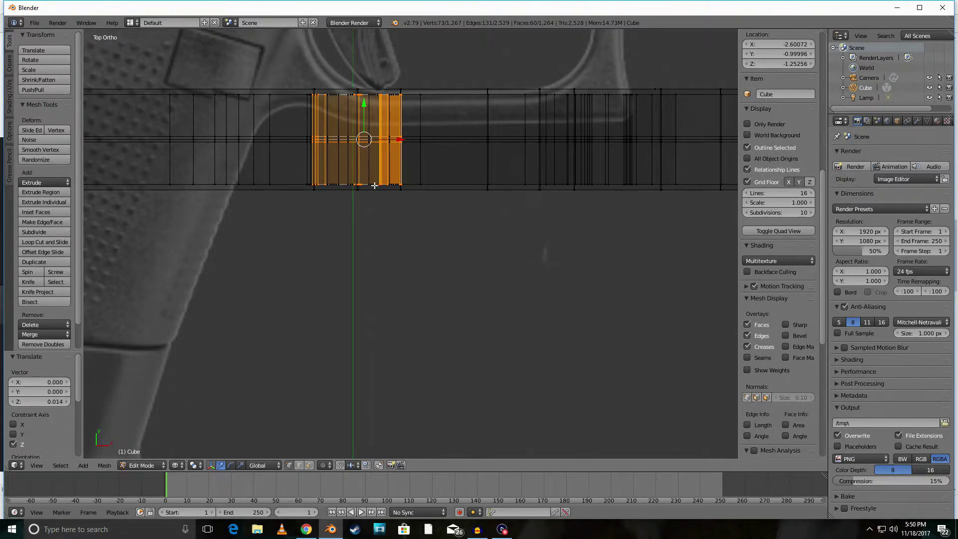
key(c)
middle_drag(399, 143, 303, 134)
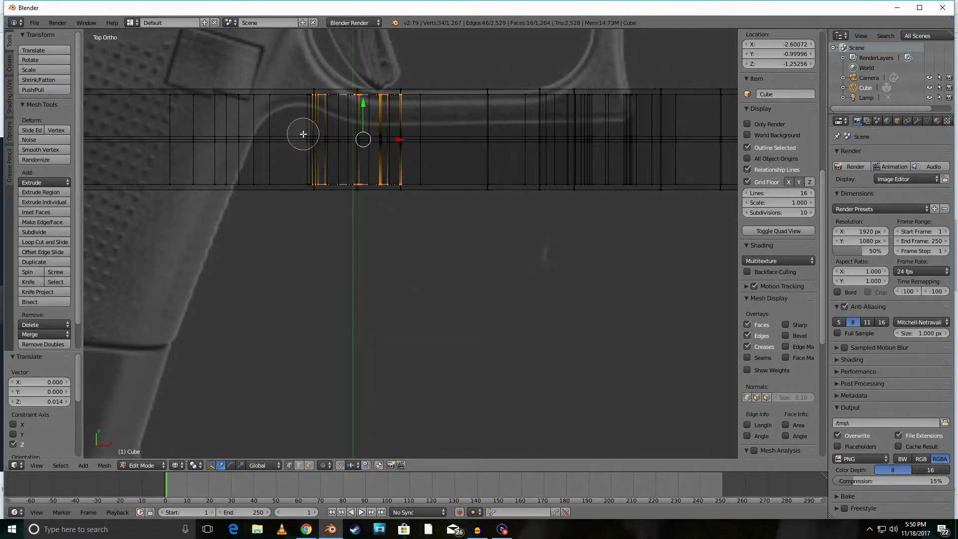
right_click(303, 134)
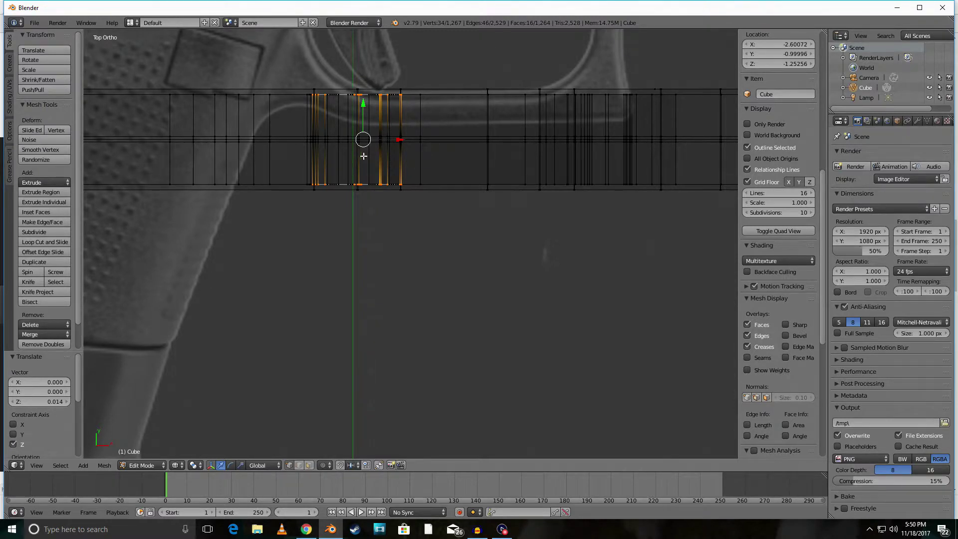
Try to extrude the trigger's side faces in place and scale them along Y, and undo the extrusion
key(e)
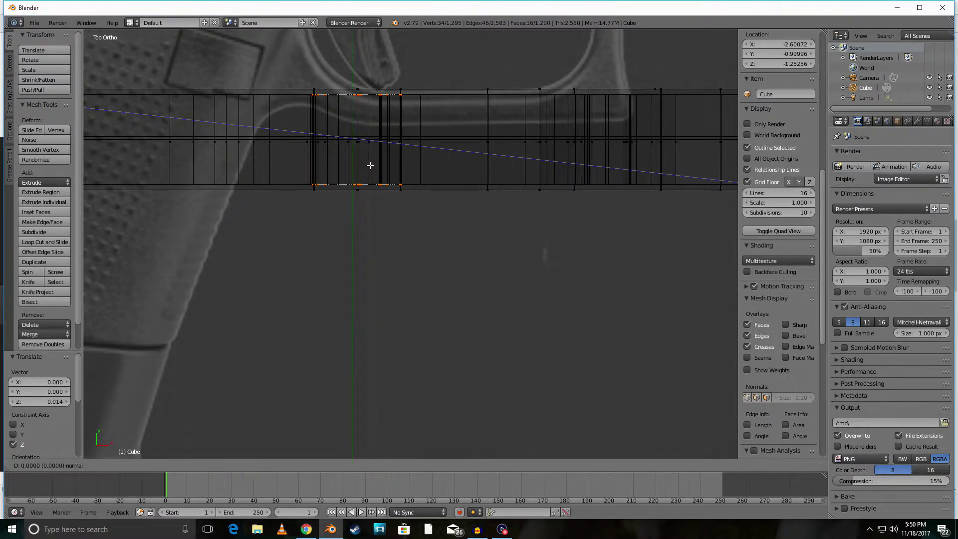
right_click(370, 165)
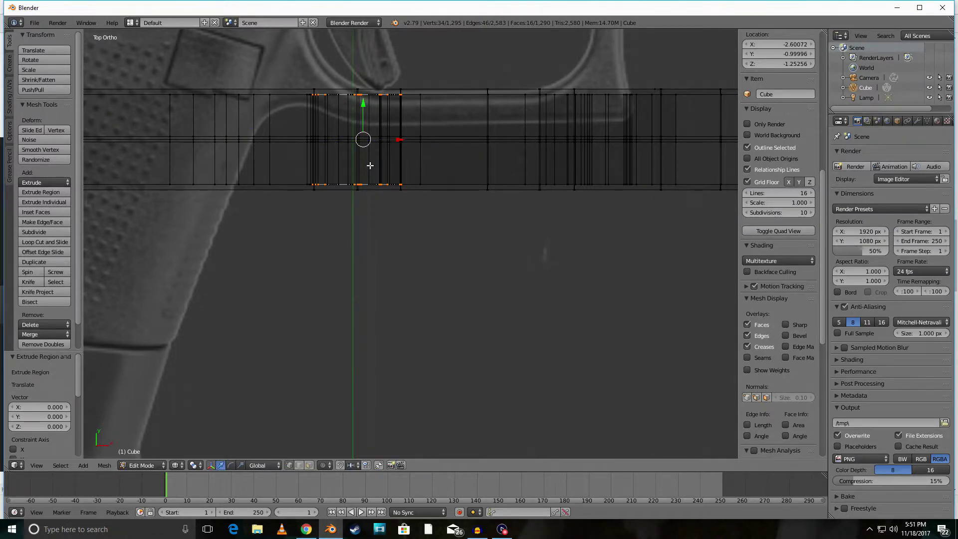
key(s)
key(y)
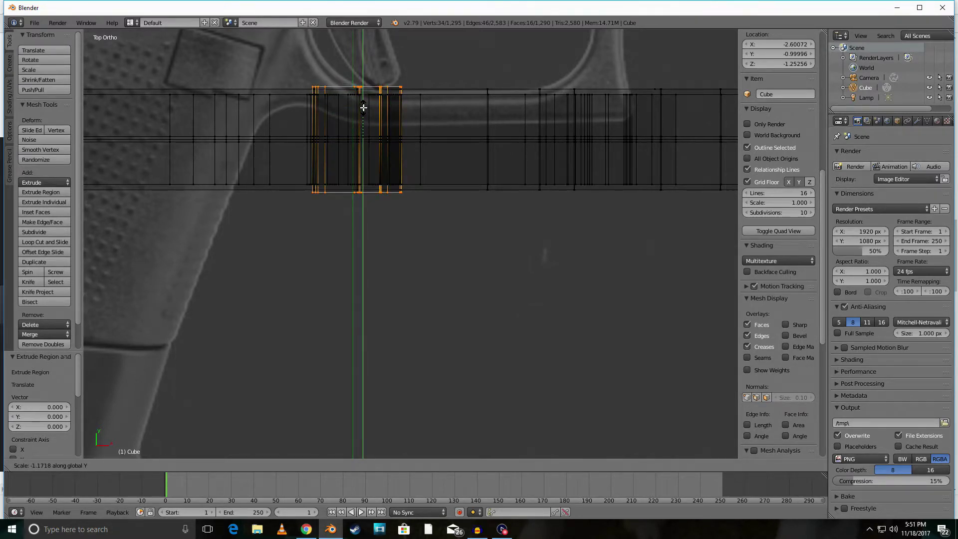
key(Escape)
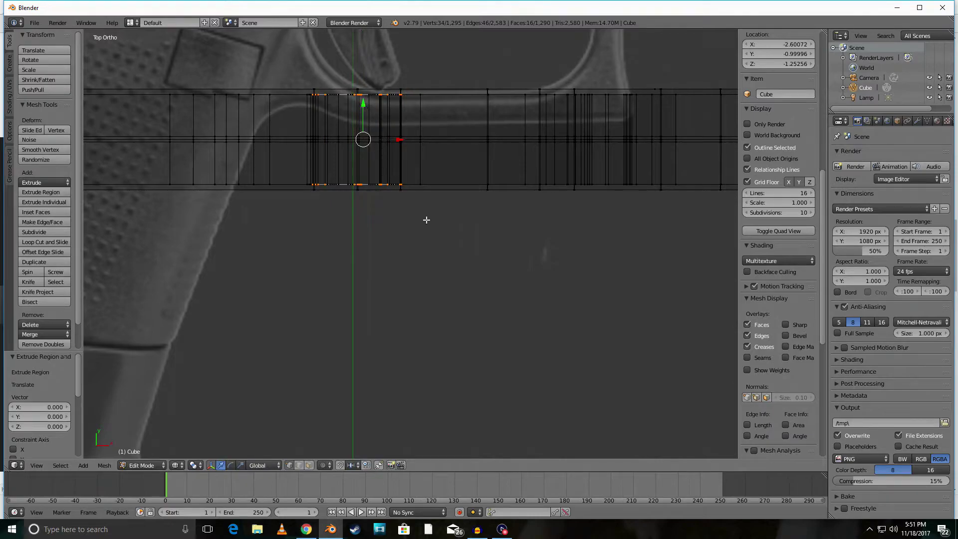
mouse_move(426, 219)
middle_down()
mouse_move(387, 267)
mouse_move(350, 279)
mouse_move(304, 266)
mouse_move(436, 324)
mouse_move(406, 327)
mouse_move(451, 330)
mouse_move(500, 355)
mouse_move(459, 424)
mouse_move(481, 151)
mouse_move(498, 237)
mouse_move(449, 154)
mouse_move(424, 152)
mouse_move(504, 192)
mouse_move(469, 166)
middle_up()
key(z)
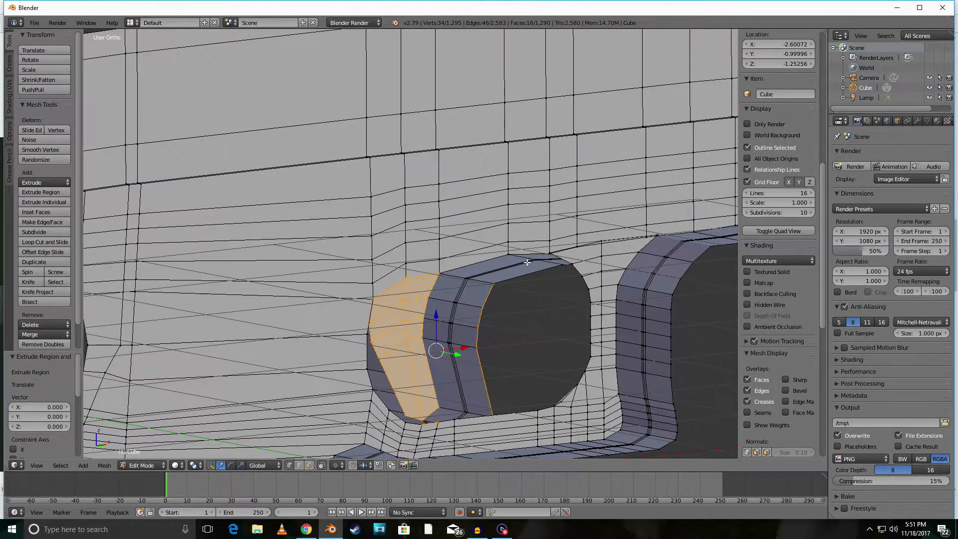
key(s)
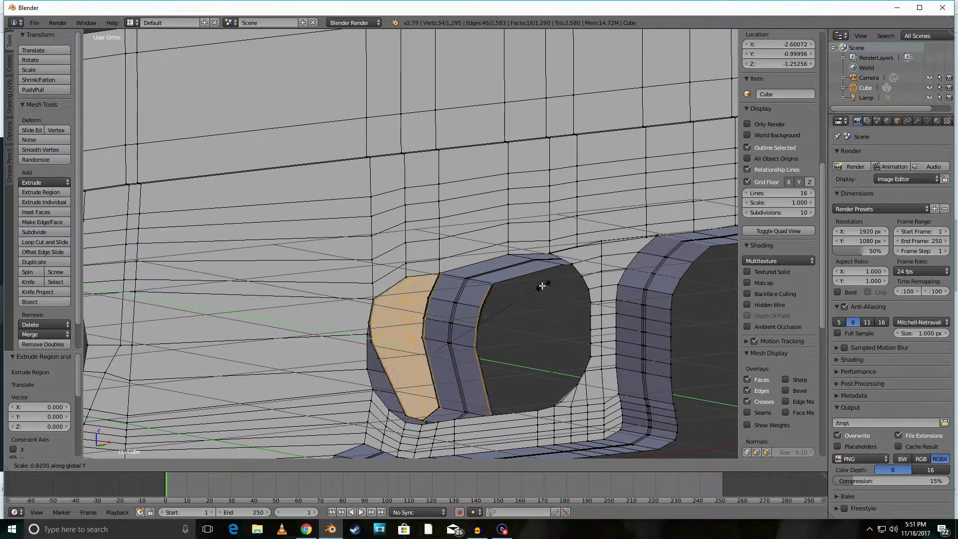
right_click(469, 317)
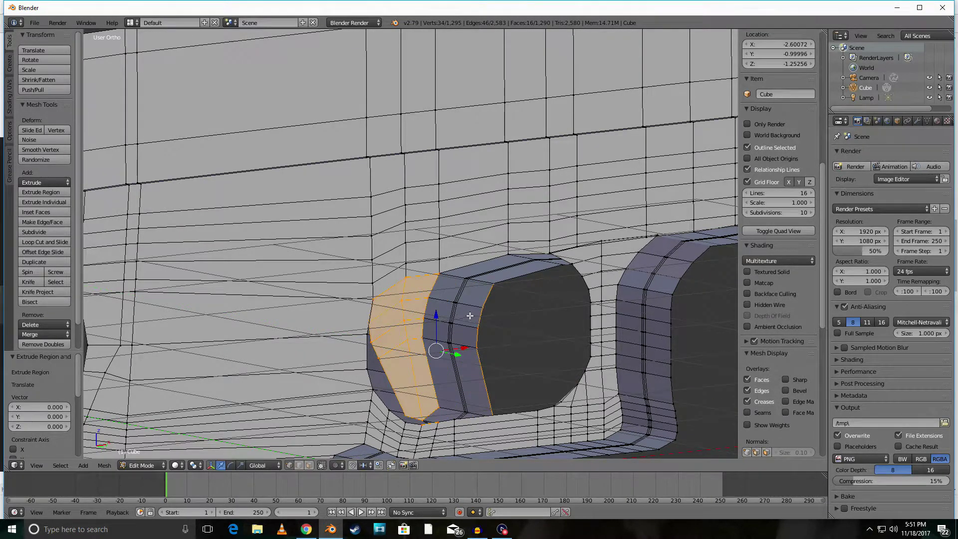
key(ctrl+z)
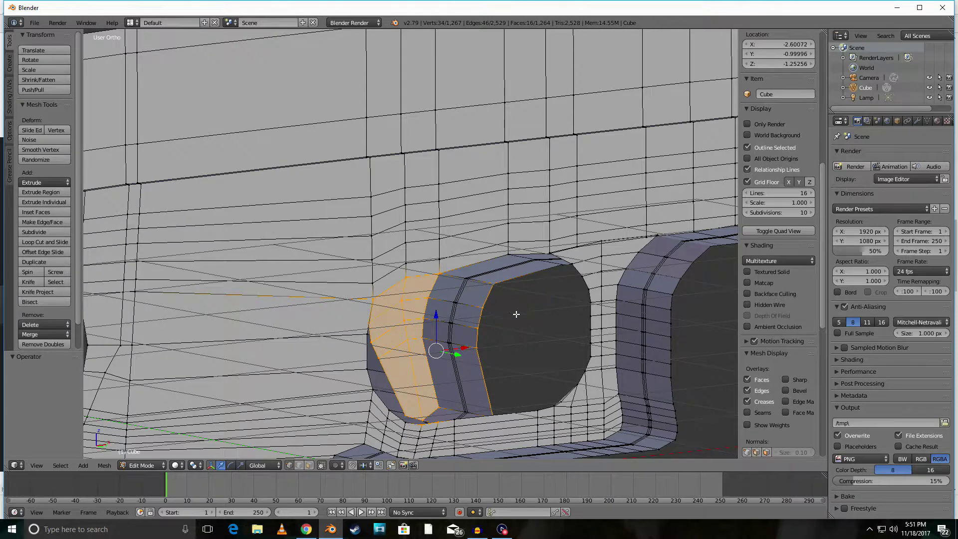
key(s)
key(y)
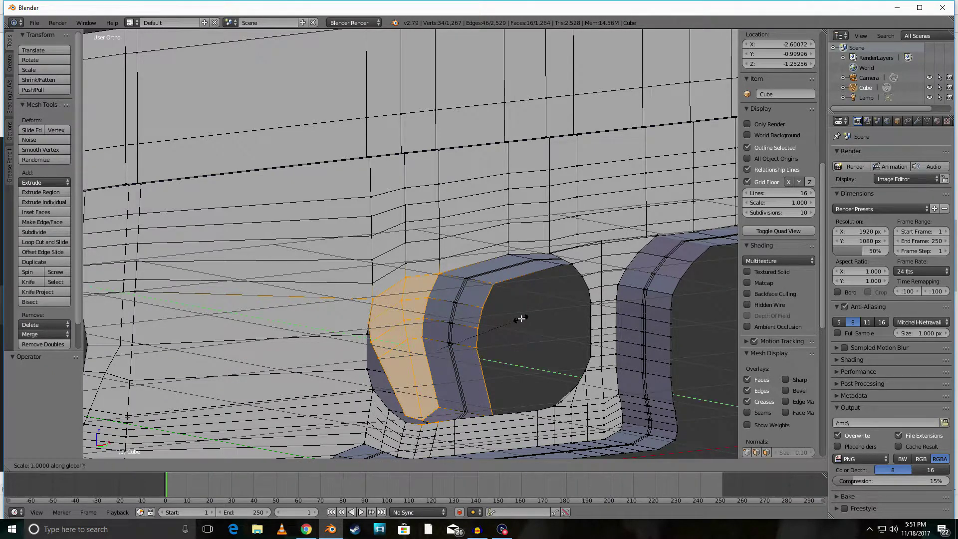
right_click(449, 326)
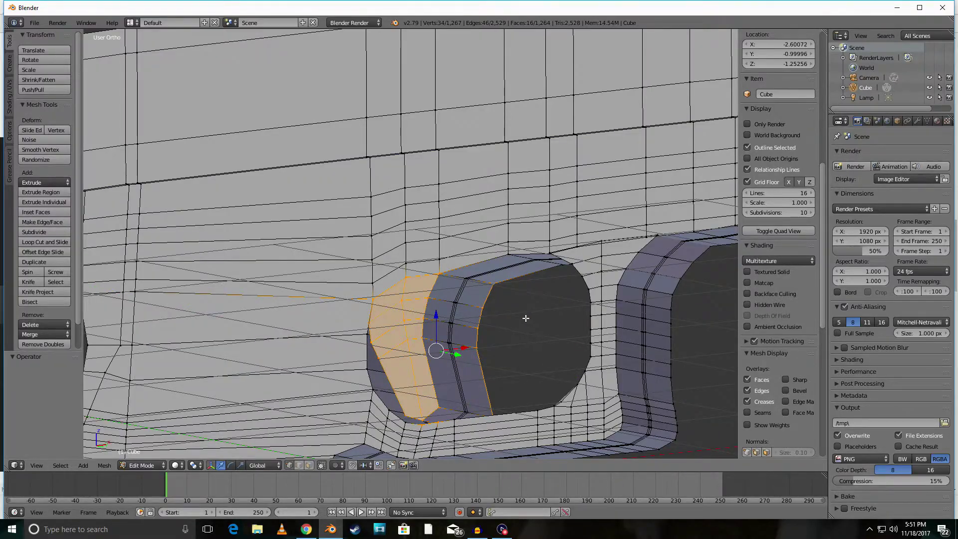
Extrude the trigger's selected side faces in place with no offset
middle_drag(525, 317, 429, 327)
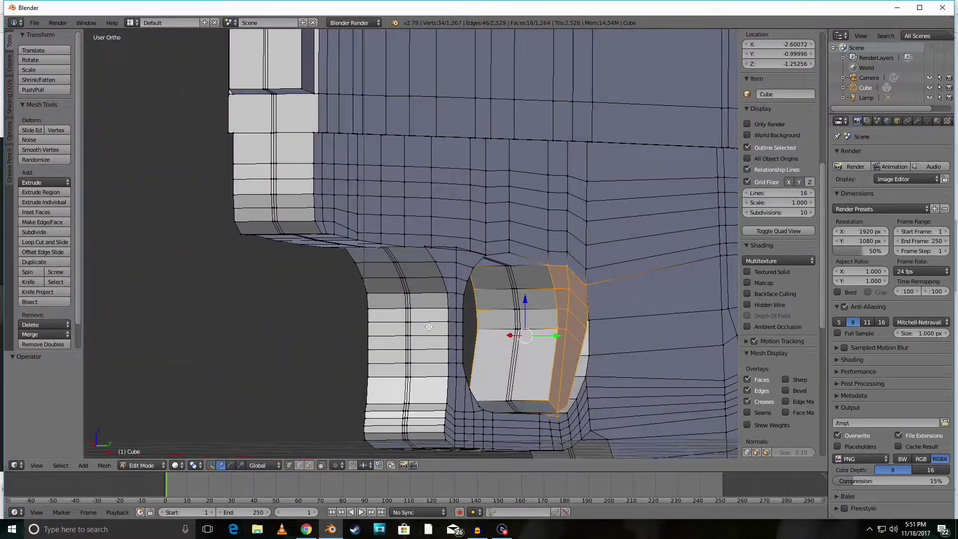
middle_drag(594, 361, 567, 324)
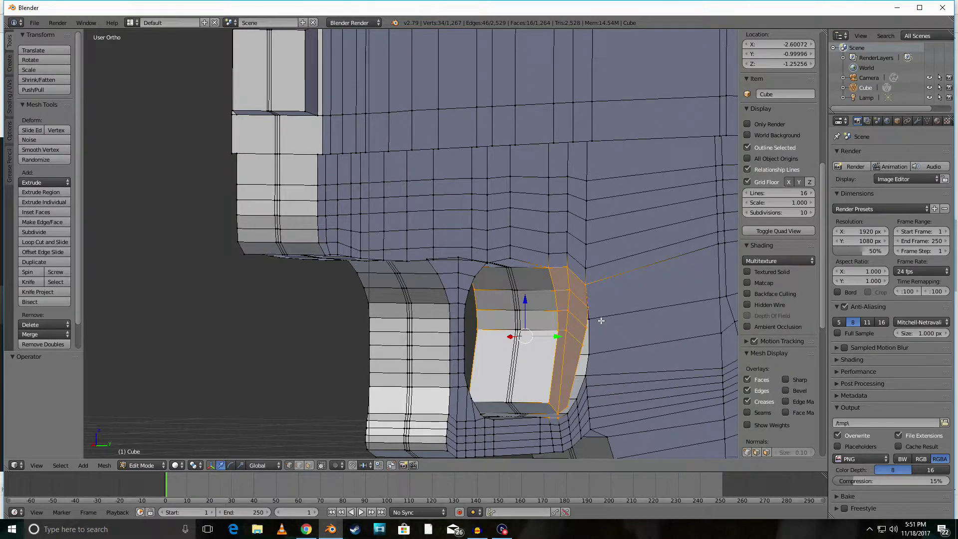
key(e)
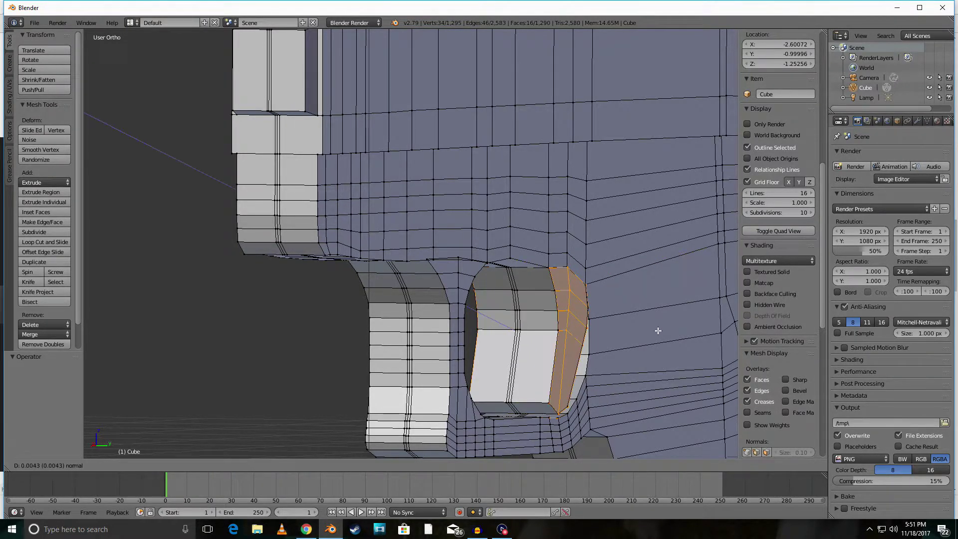
right_click(629, 334)
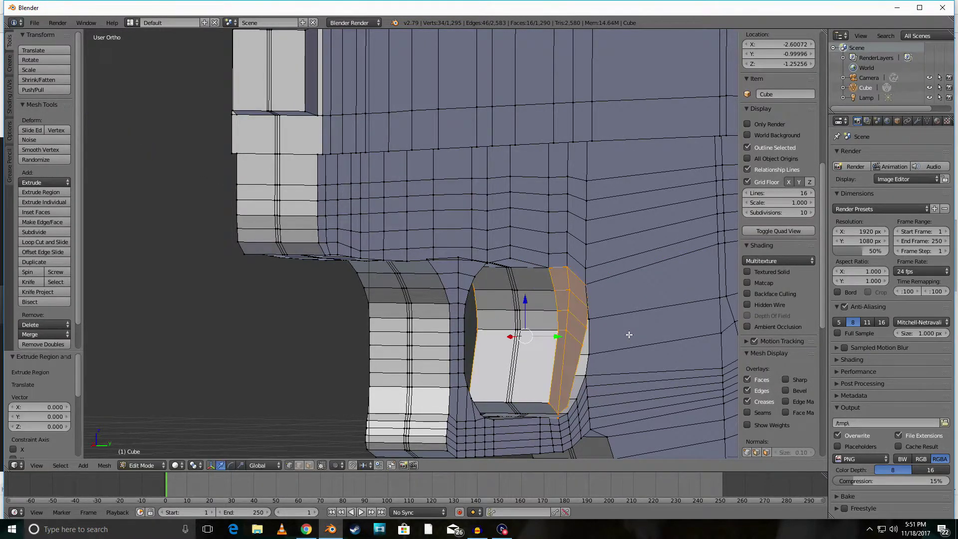
middle_drag(631, 331, 132, 360)
scroll(132, 359, down, 10)
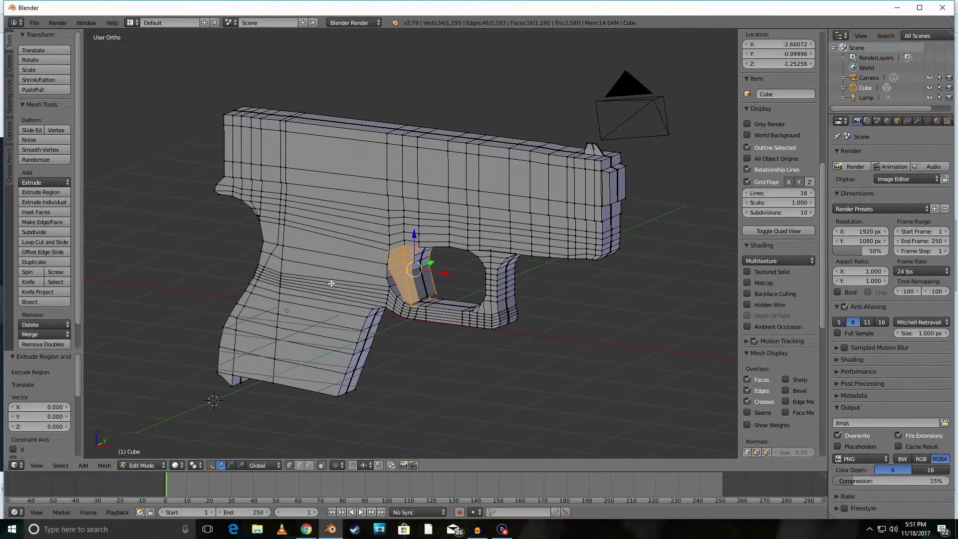
mouse_move(332, 283)
middle_down()
mouse_move(253, 269)
mouse_move(279, 282)
mouse_move(346, 285)
middle_up()
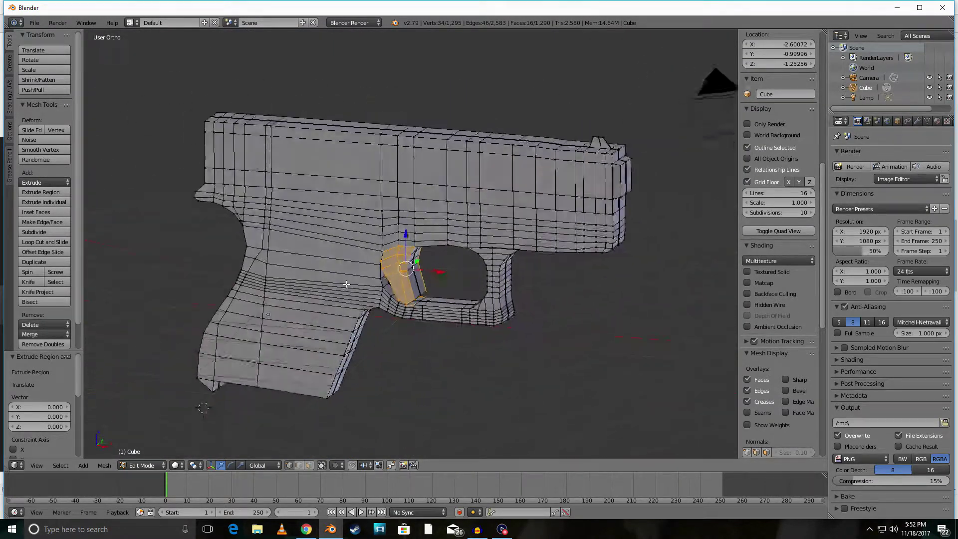
scroll(347, 285, up, 5)
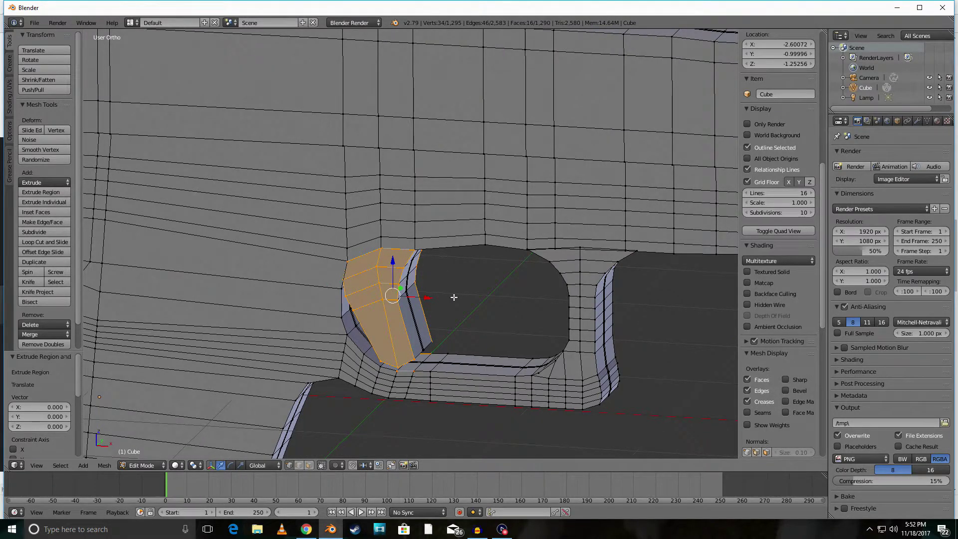
Undo the in-place extrusion of the trigger's side faces
key(s)
key(y)
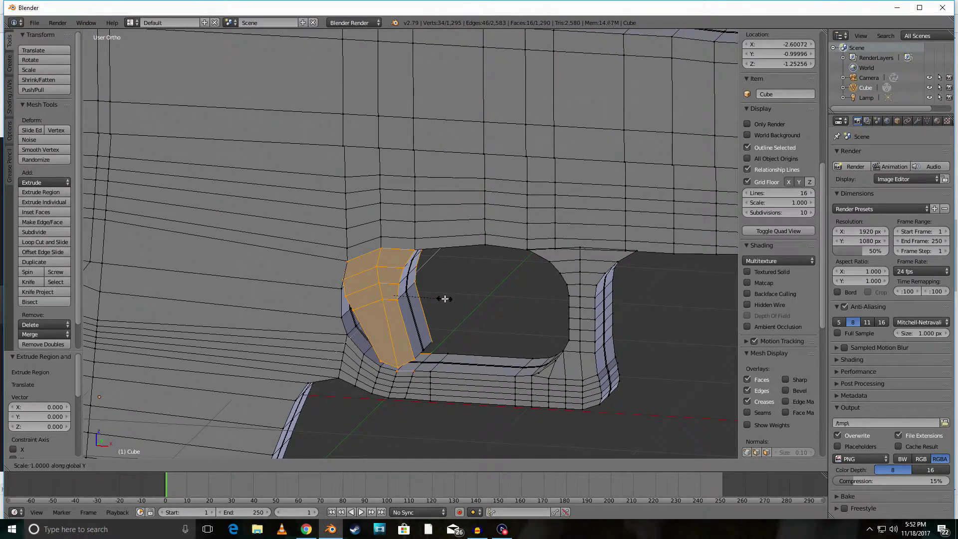
key(Escape)
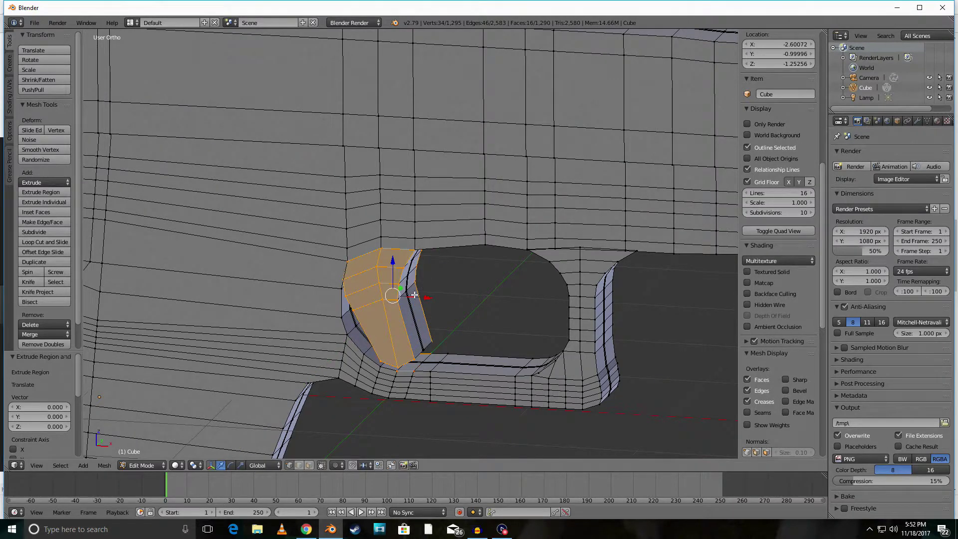
key(ctrl+z)
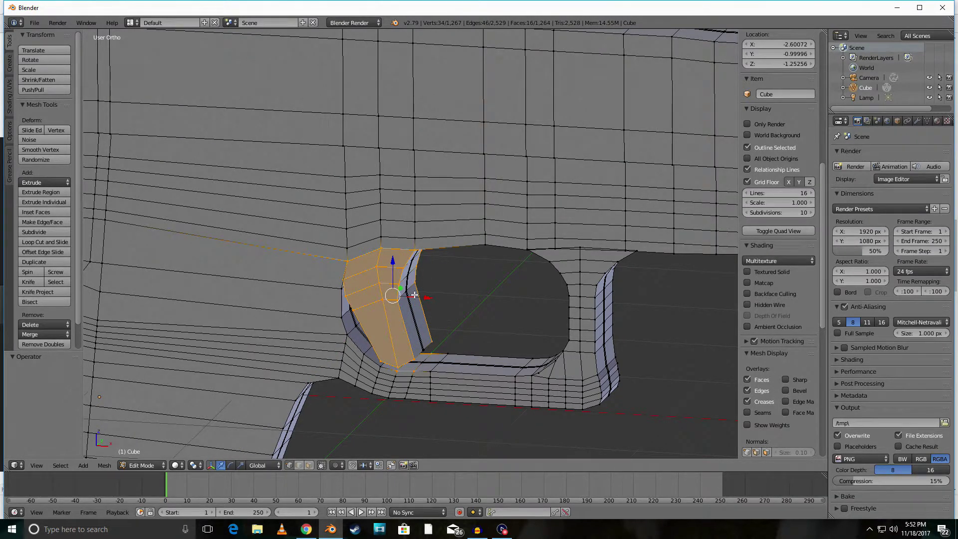
key(s)
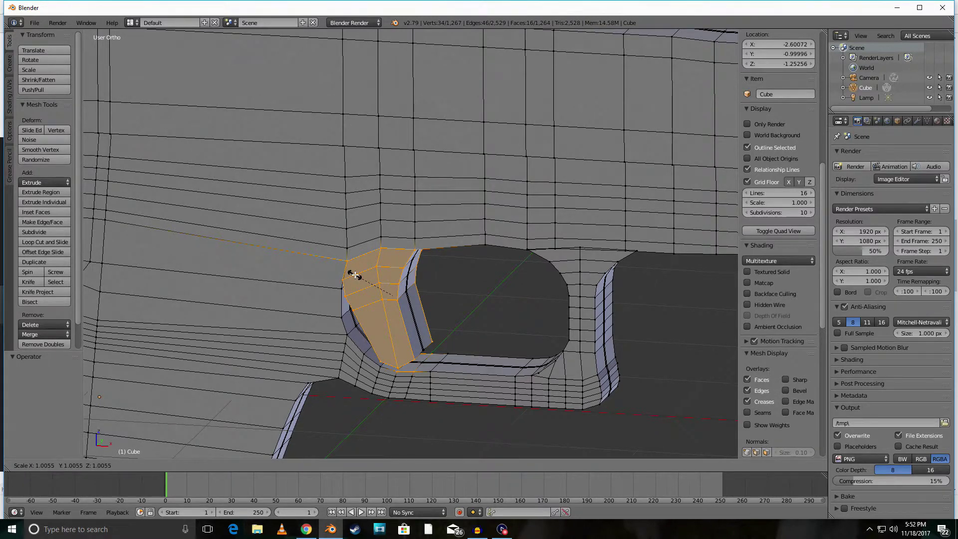
key(Escape)
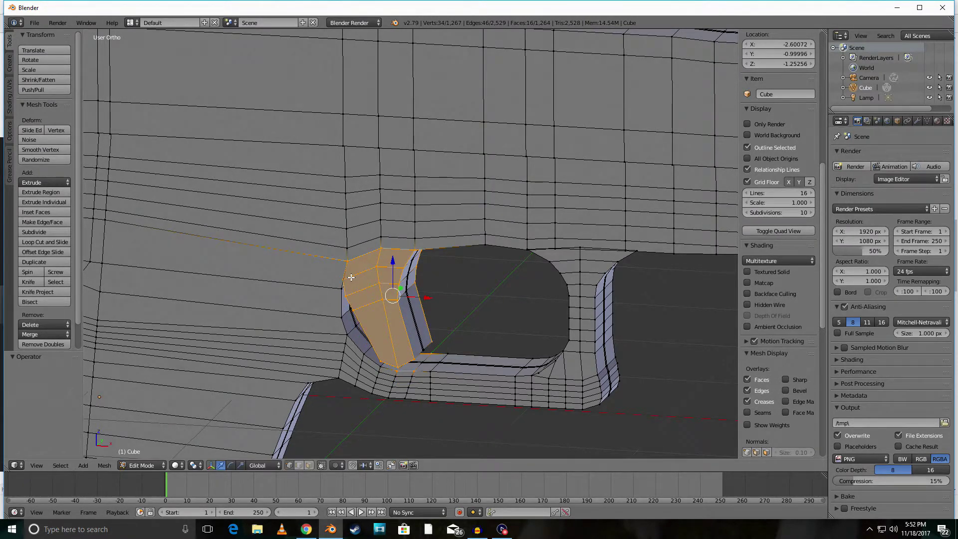
In the wireframe front view, deselect the vertices along the trigger's top edge where it meets the frame
key(c)
key(Escape)
key(KP_1)
key(z)
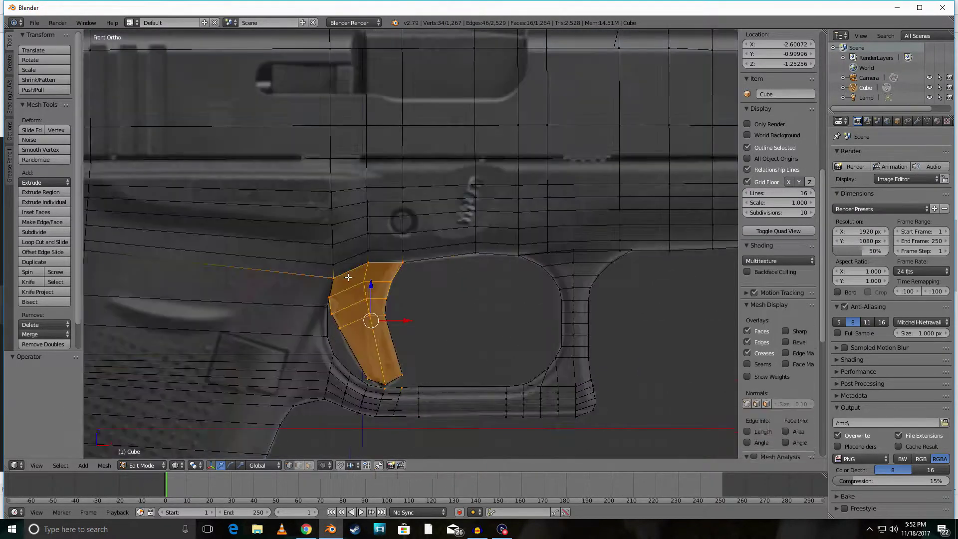
key(c)
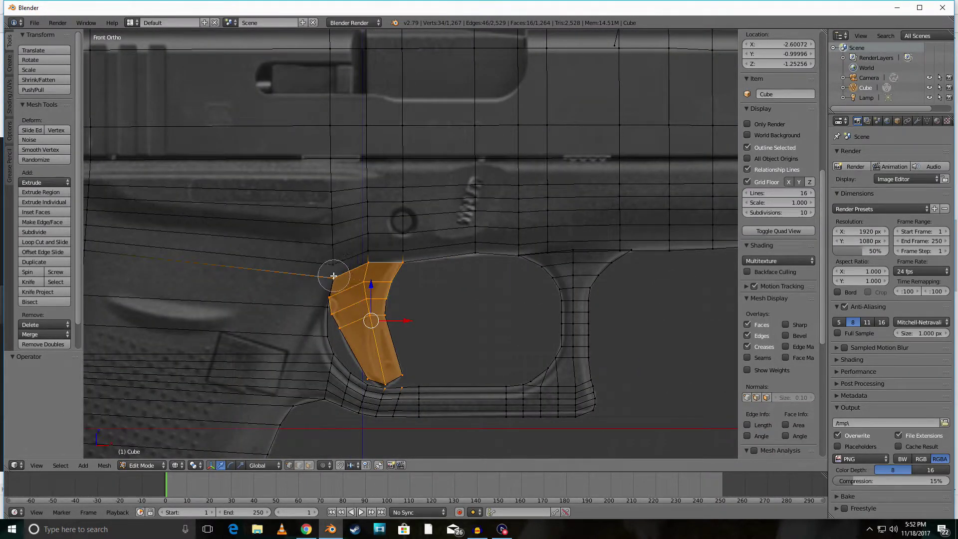
mouse_move(331, 274)
middle_down()
mouse_move(359, 253)
mouse_move(394, 250)
middle_up()
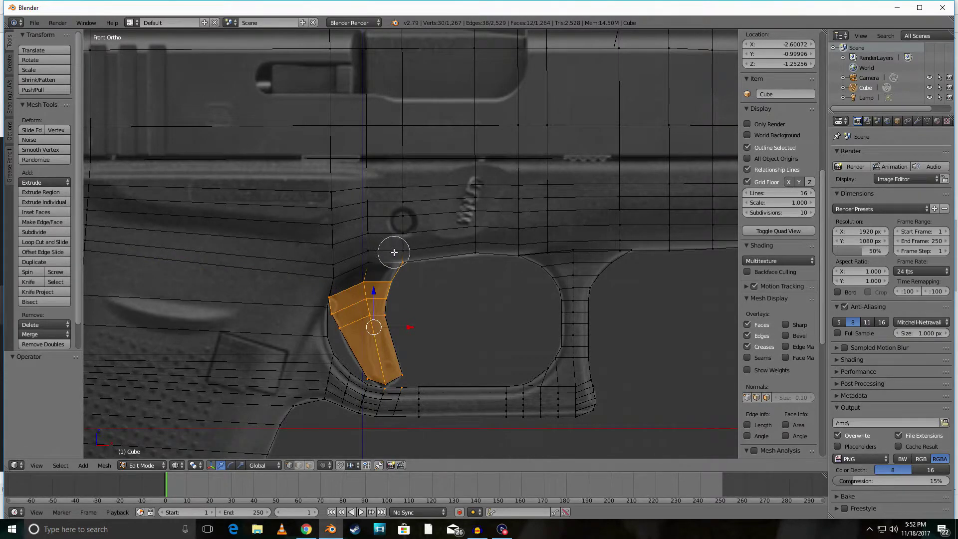
key(Escape)
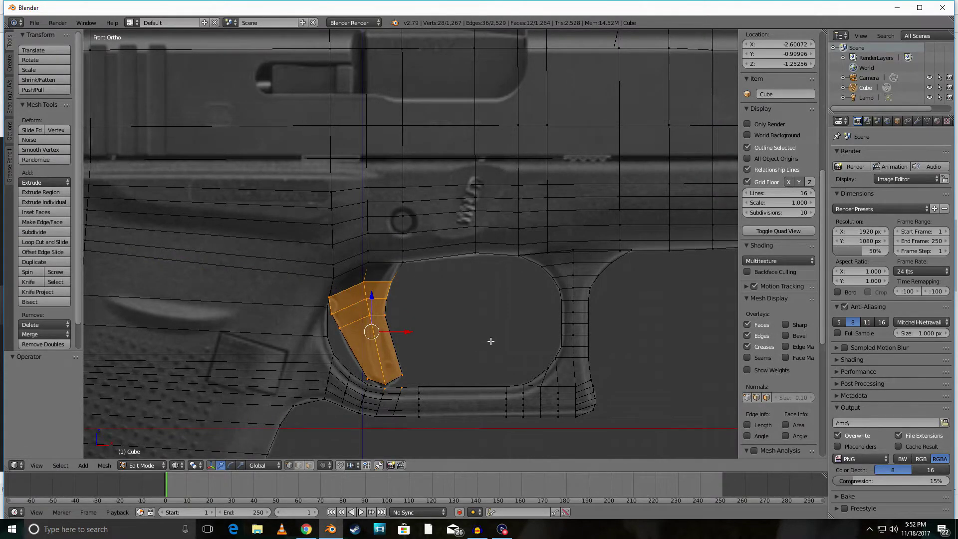
Try scaling the selected trigger sides along Y to about 0.037, and undo the scaling
middle_drag(491, 341, 426, 345)
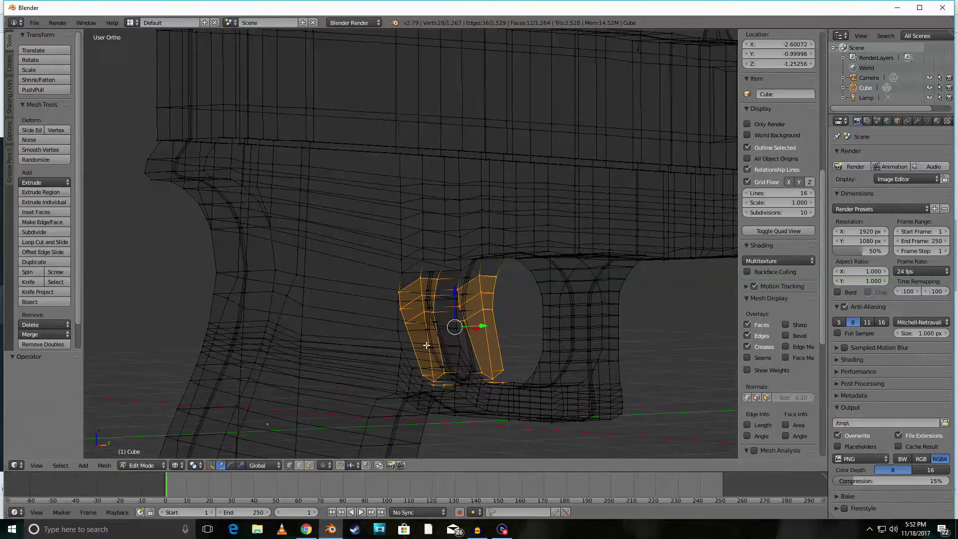
key(s)
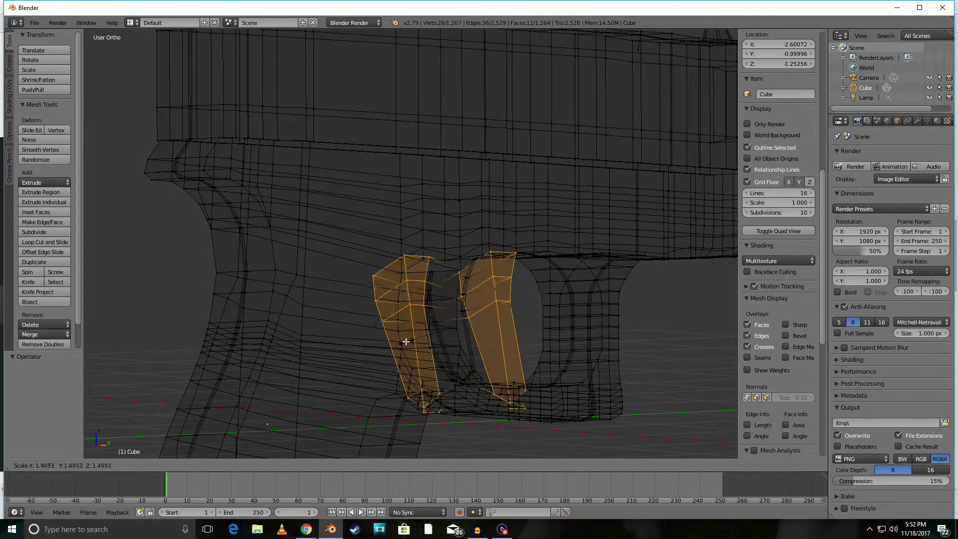
right_click(405, 342)
key(s)
key(y)
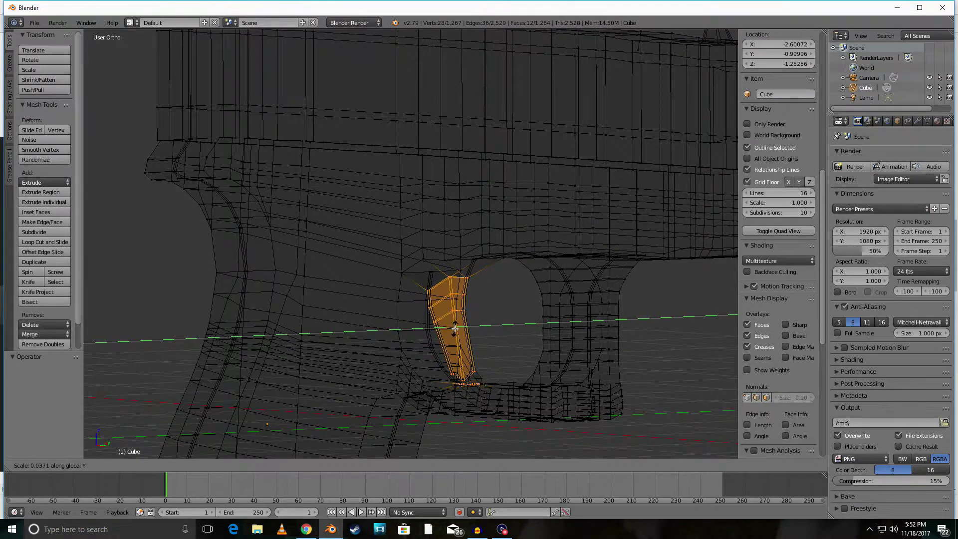
click(454, 329)
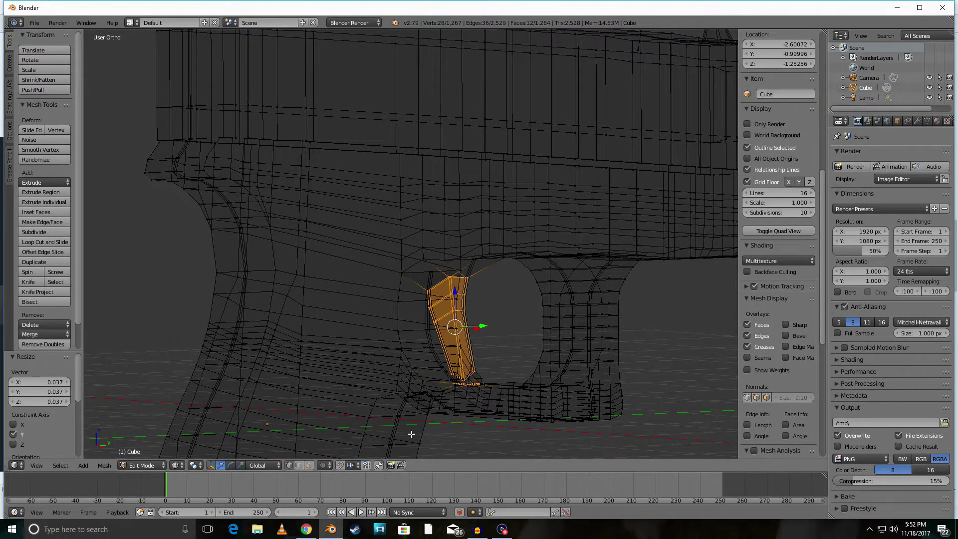
middle_drag(413, 427, 394, 445)
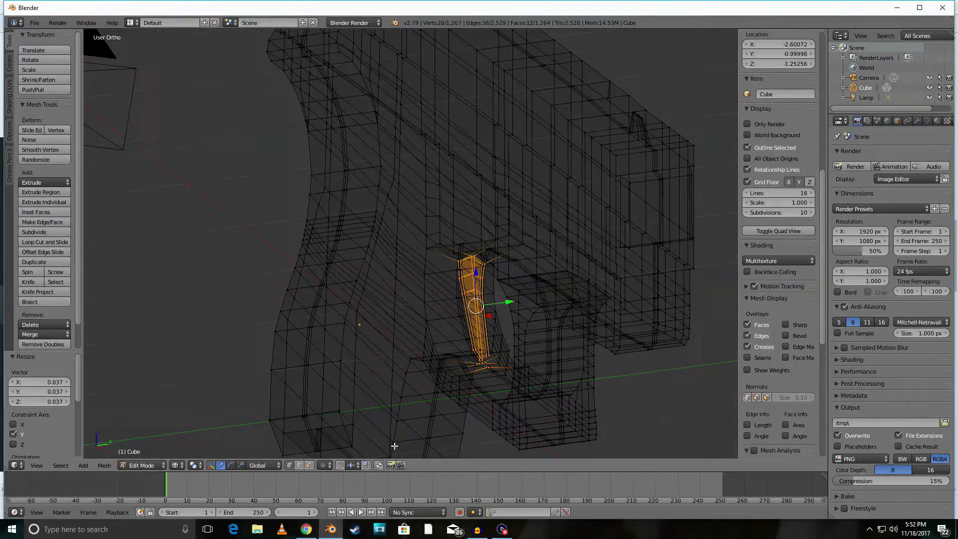
key(ctrl+z)
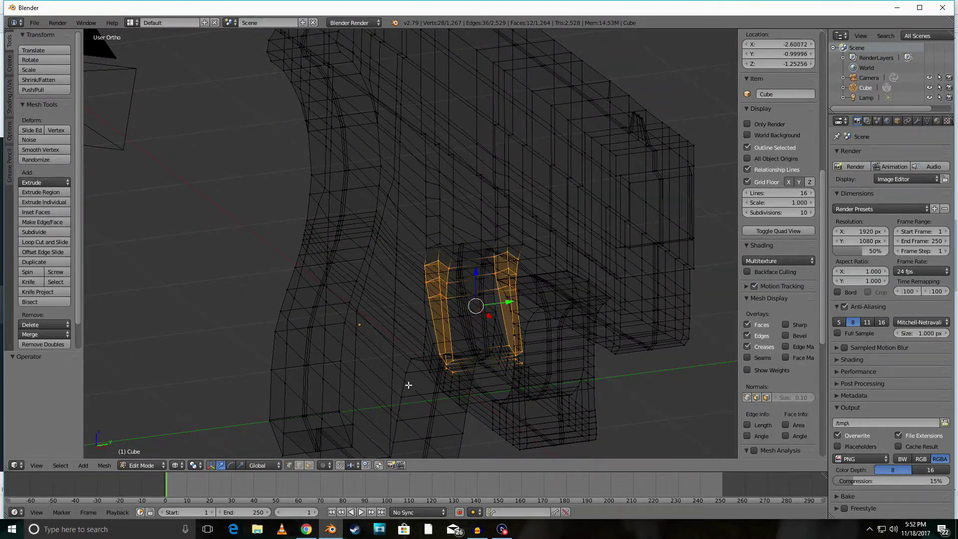
In the front view, deselect the trigger guard vertices just below the trigger's tip
middle_drag(447, 379, 465, 400)
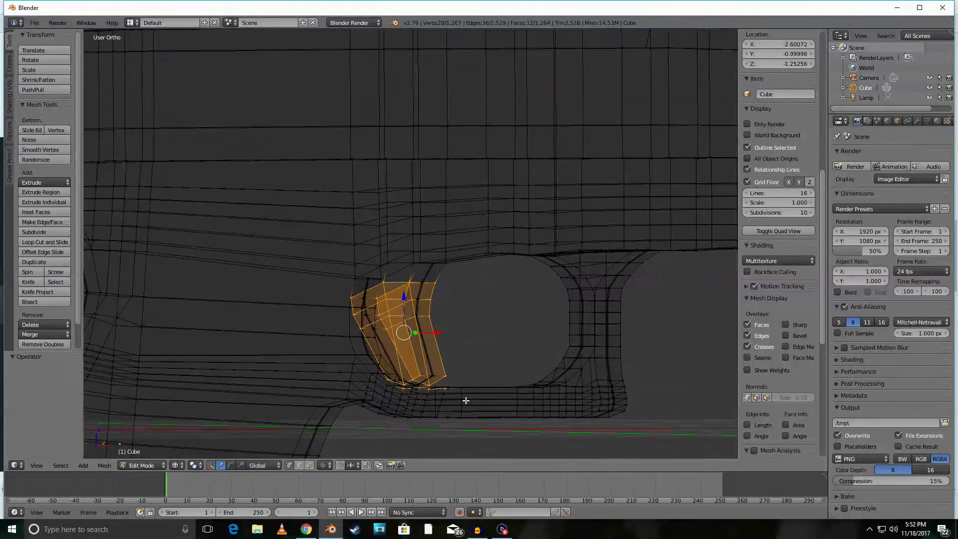
key(KP_1)
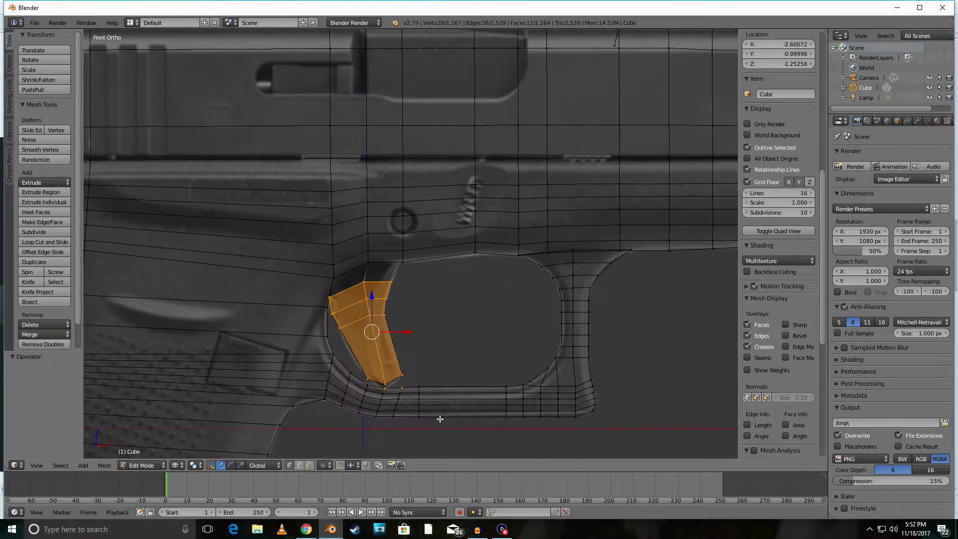
key(c)
middle_click(380, 398)
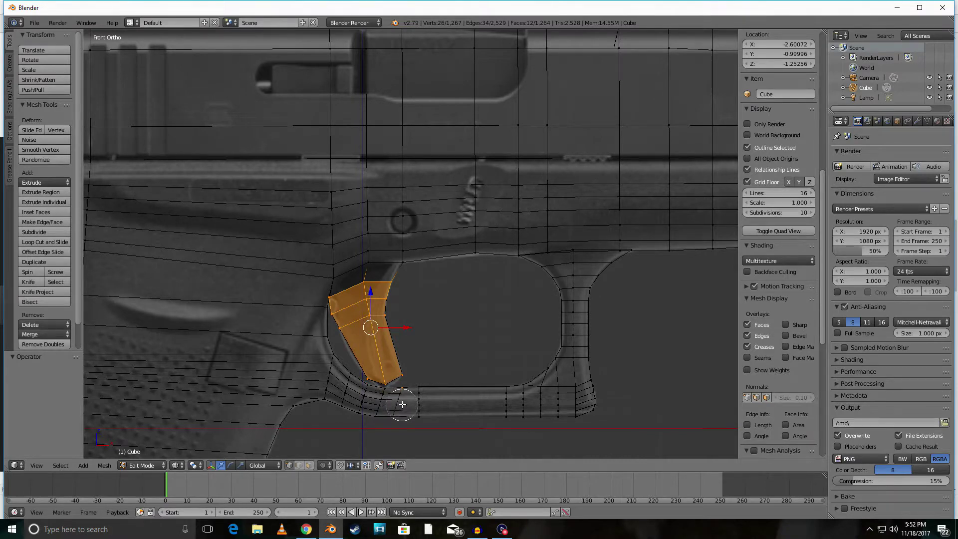
middle_click(403, 402)
key(Escape)
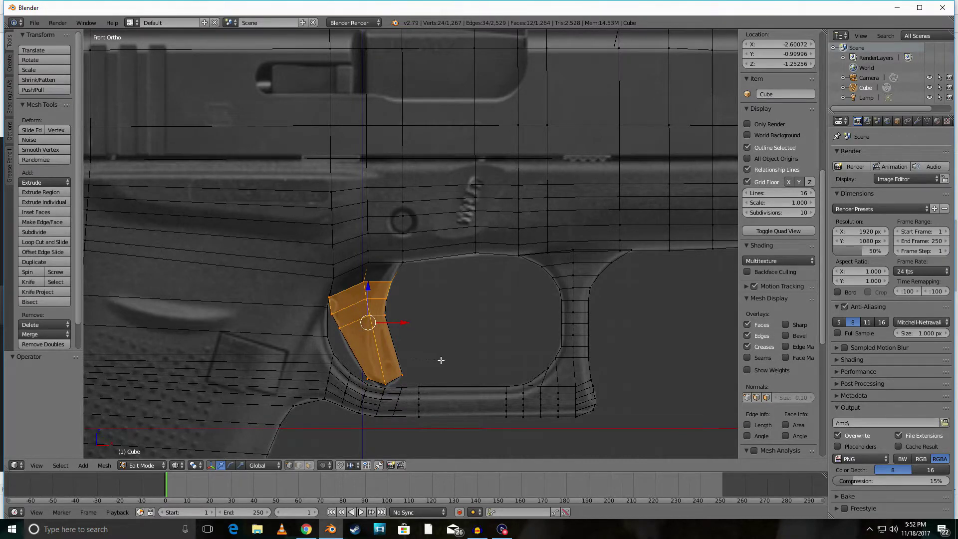
In solid shading, narrow the trigger by scaling its selected sides along Y to about 0.194
key(z)
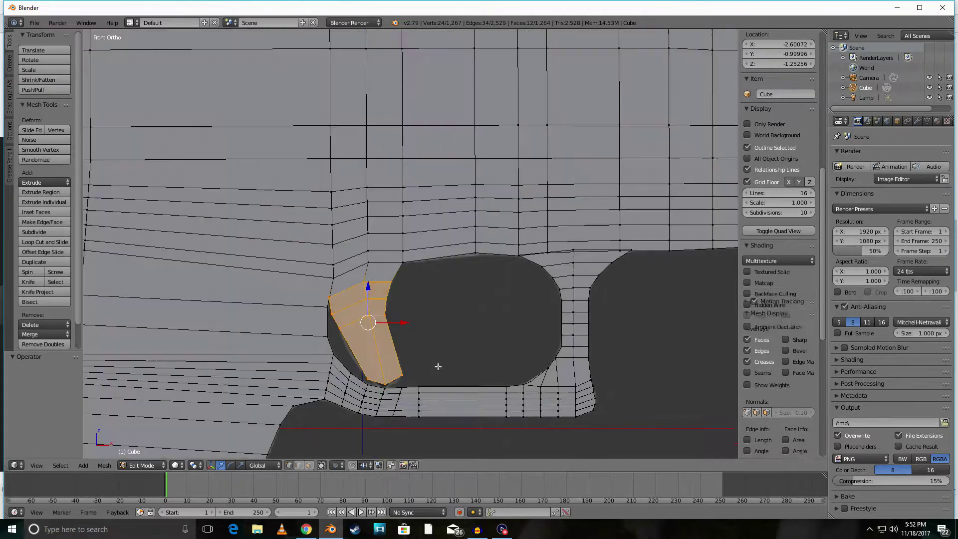
middle_drag(438, 366, 368, 375)
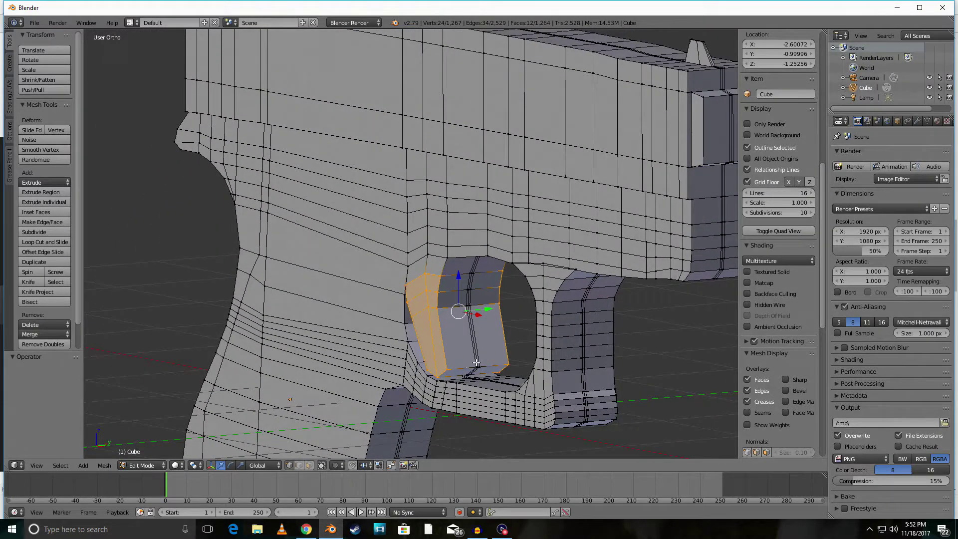
key(s)
key(y)
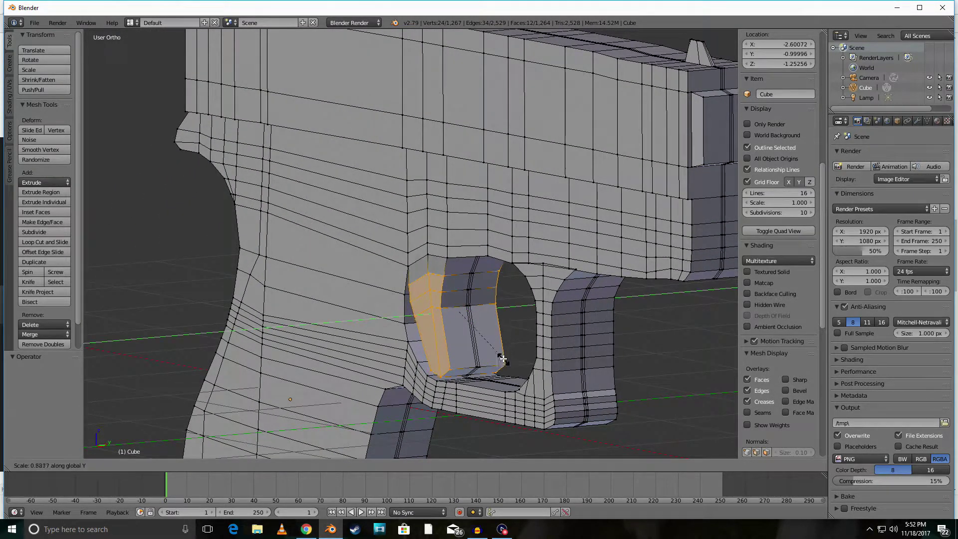
click(472, 312)
drag(459, 280, 461, 263)
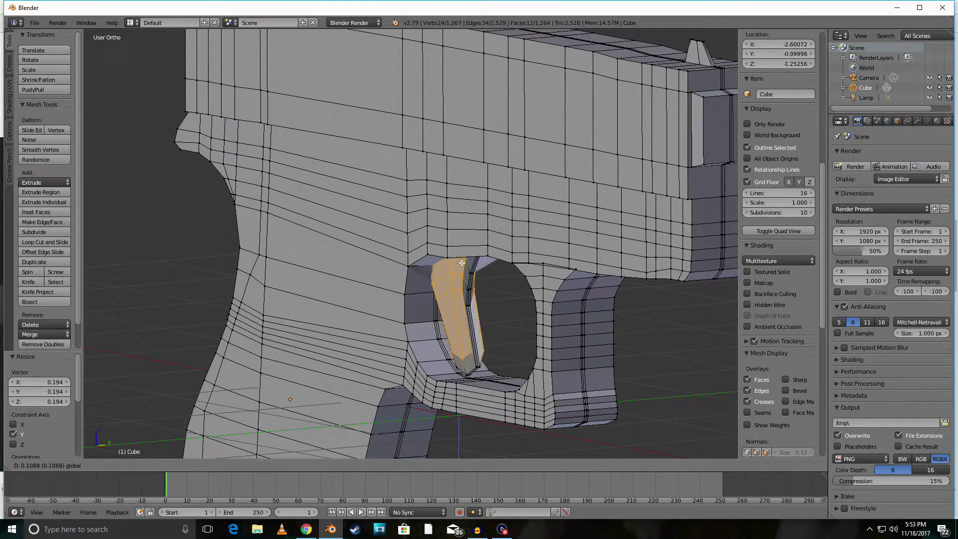
right_click(462, 262)
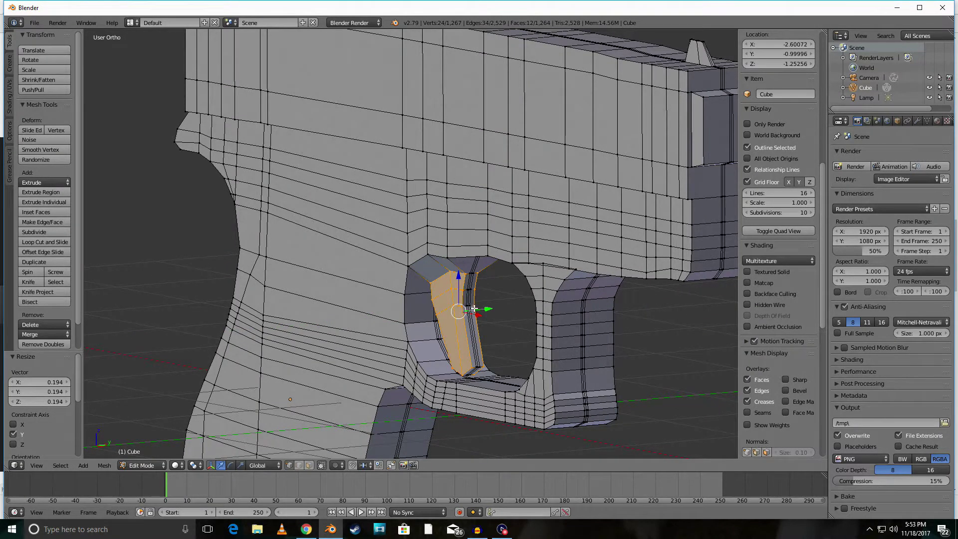
Return to Object Mode and apply smooth shading to the whole pistol
middle_drag(473, 308, 618, 336)
scroll(499, 316, down, 4)
middle_drag(366, 332, 243, 308)
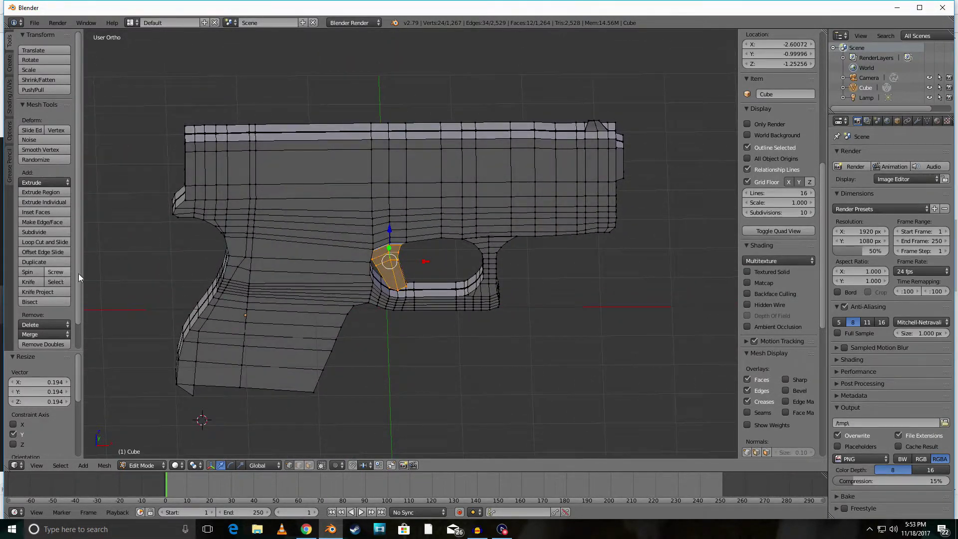
key(Tab)
scroll(157, 267, down, 3)
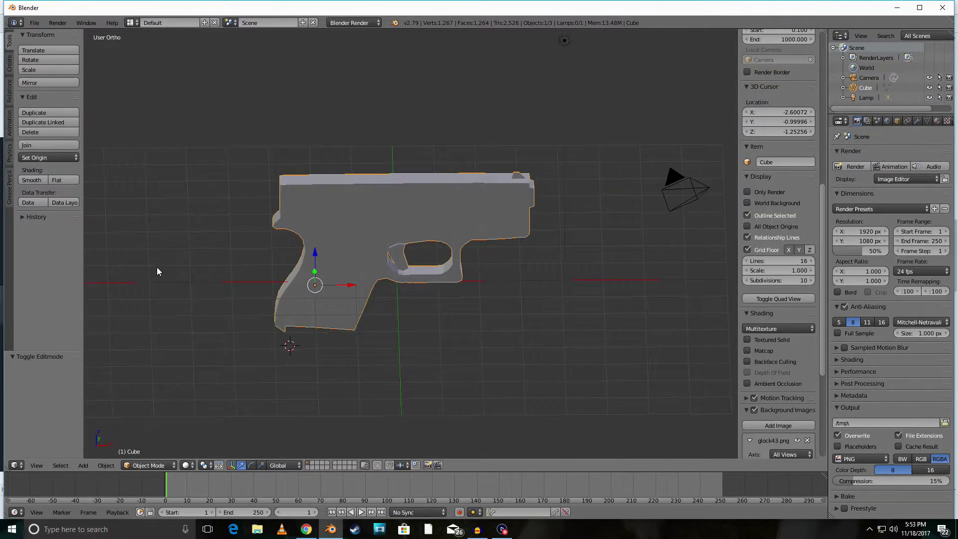
middle_drag(157, 268, 103, 258)
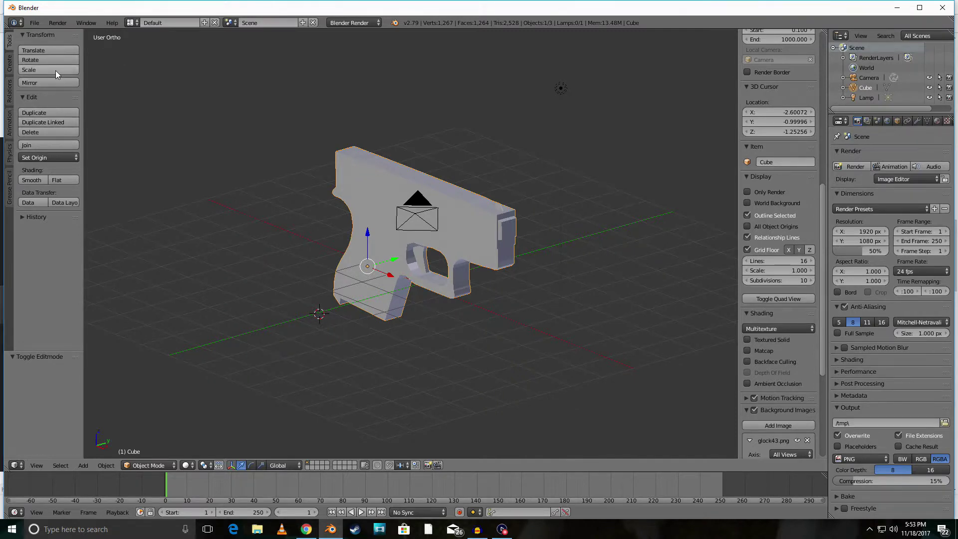
click(47, 180)
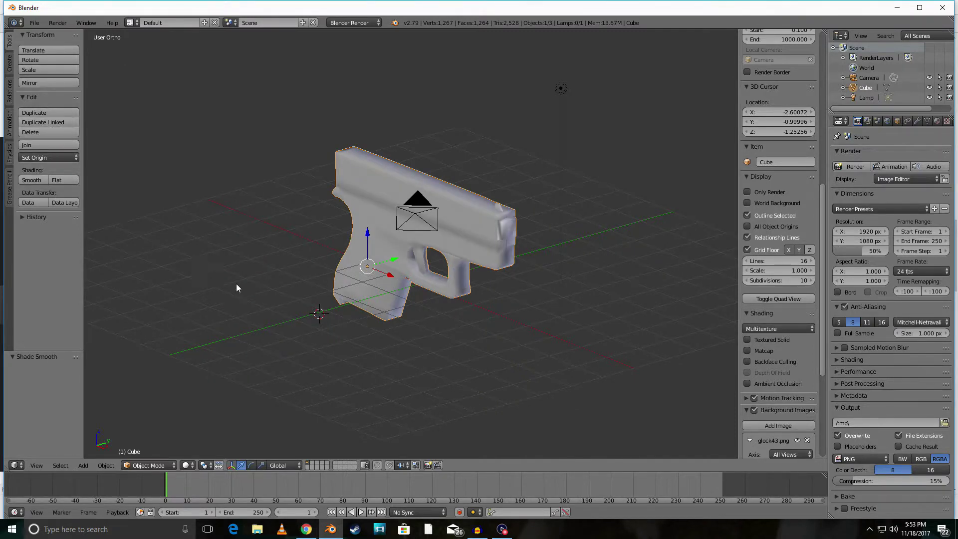
Examine the smooth-shaded pistol from the front, the muzzle end and the opposite side, including the trigger area
middle_drag(236, 284, 240, 265)
middle_drag(207, 257, 359, 272)
middle_drag(251, 260, 154, 142)
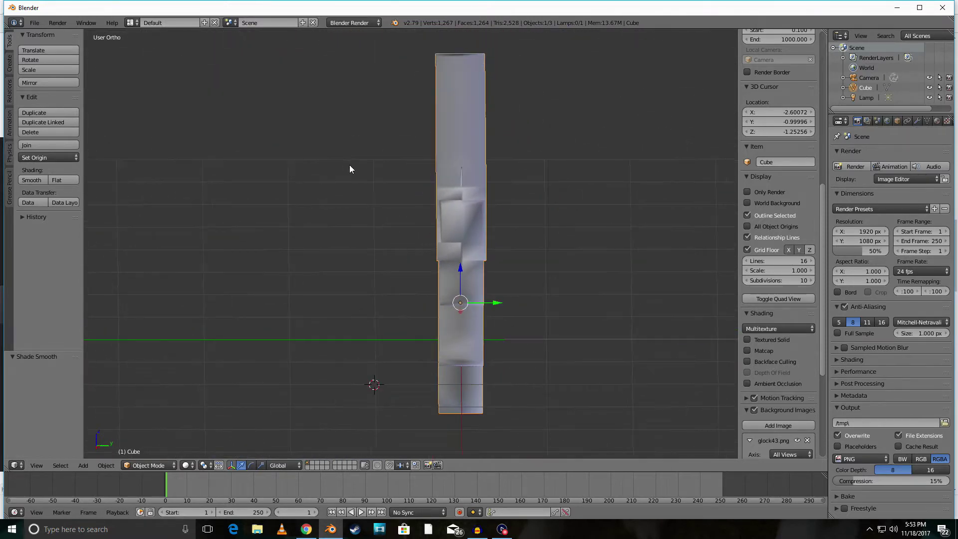
scroll(355, 166, up, 8)
middle_drag(353, 173, 429, 167)
scroll(391, 220, down, 6)
scroll(297, 166, up, 5)
scroll(297, 166, down, 3)
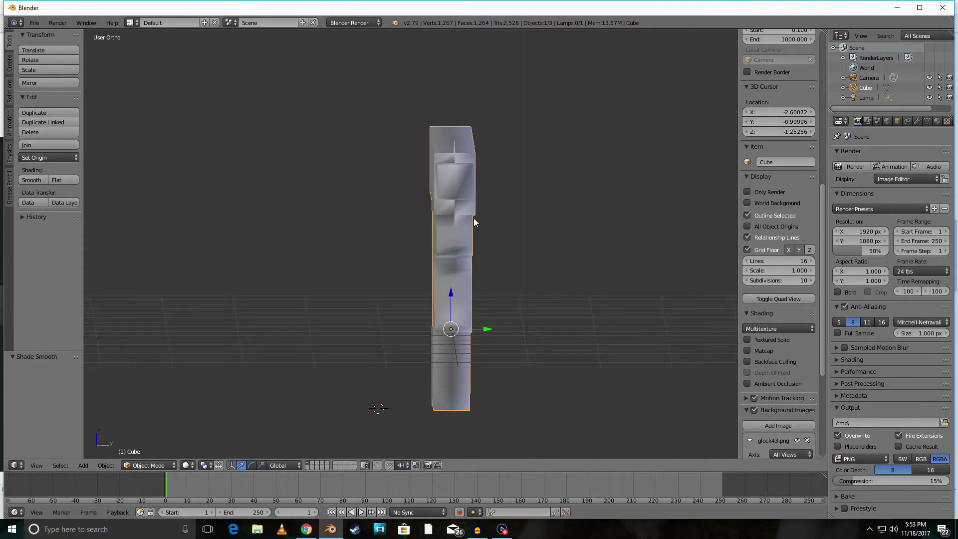
middle_drag(474, 217, 336, 257)
scroll(592, 224, up, 4)
scroll(586, 229, down, 4)
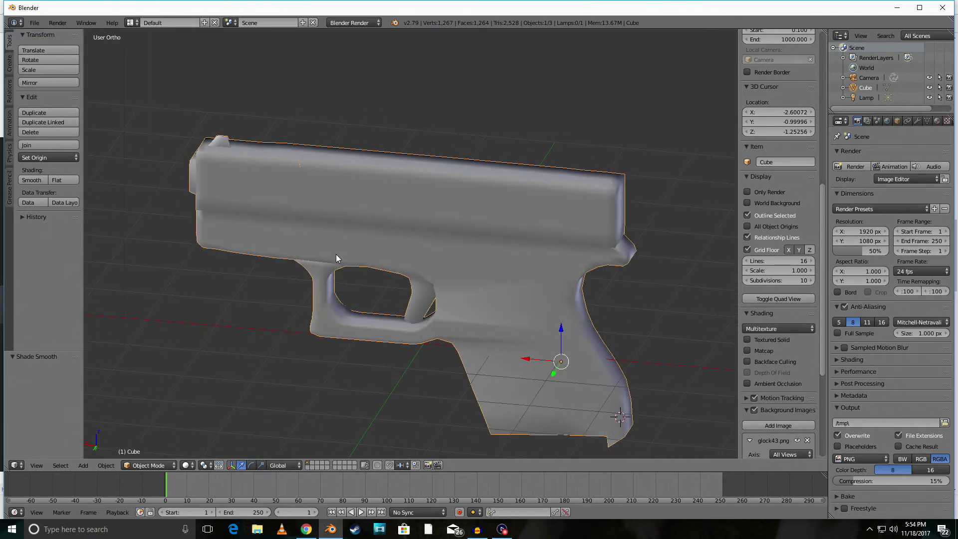